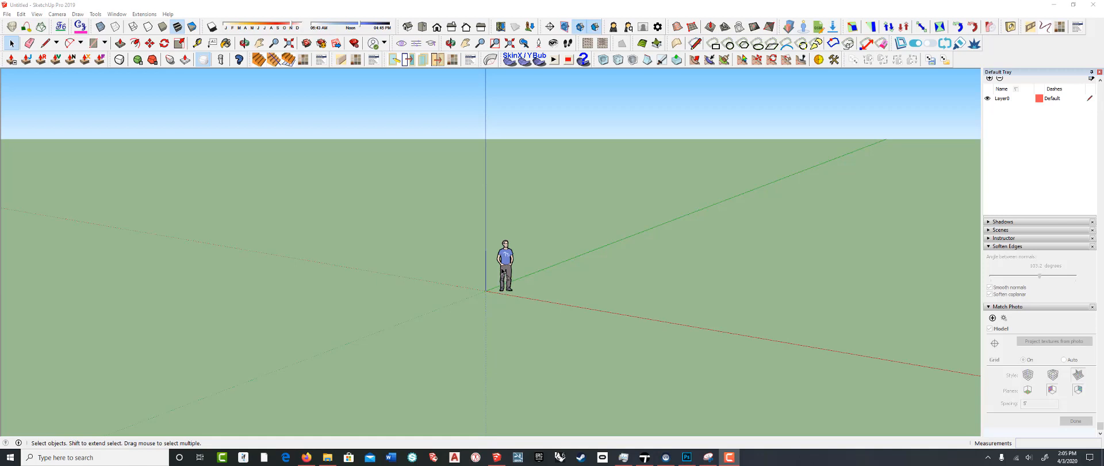
scroll(504, 277, "up", 2)
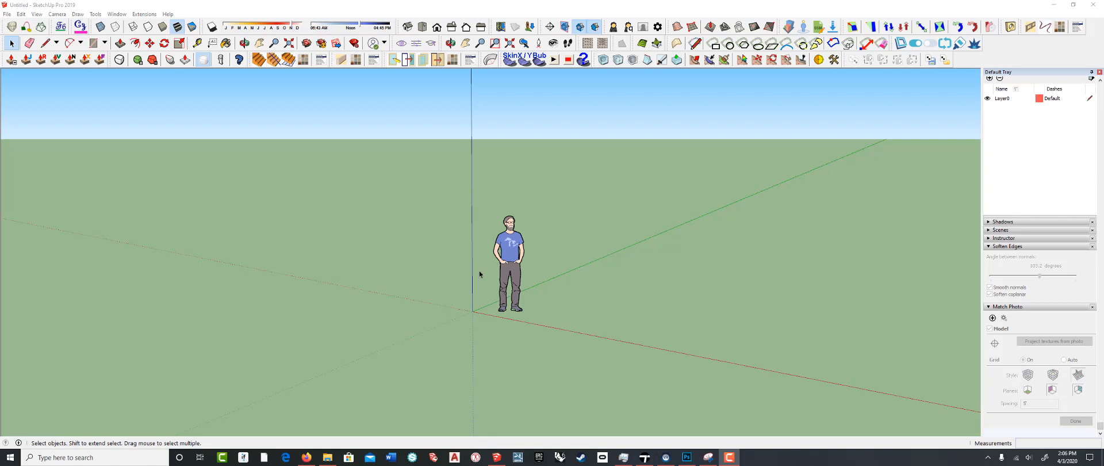
scroll(506, 291, "up", 2)
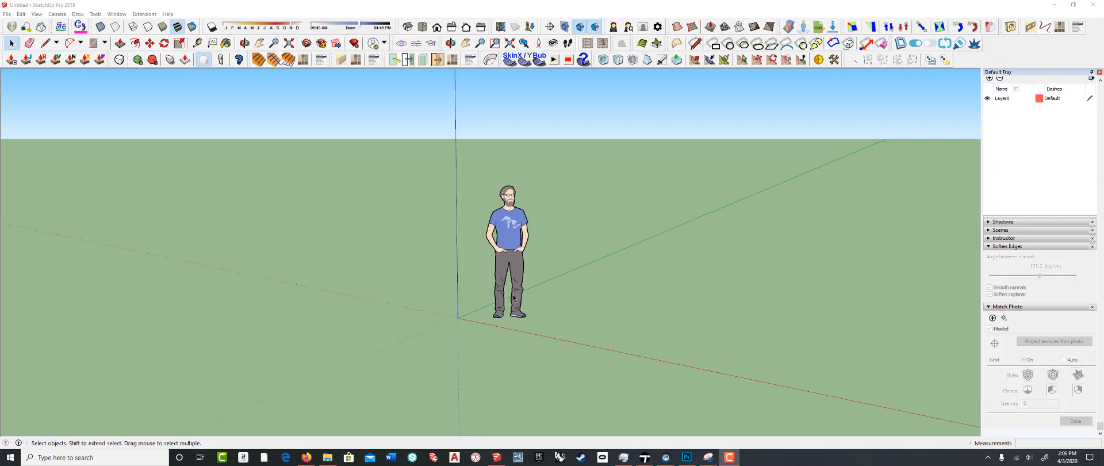
scroll(494, 305, "up", 5)
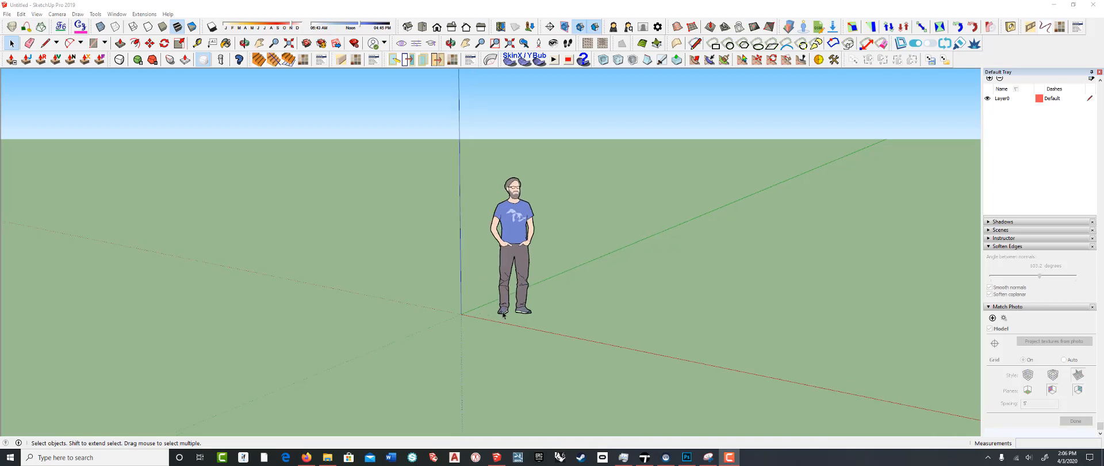
scroll(504, 316, "down", 5)
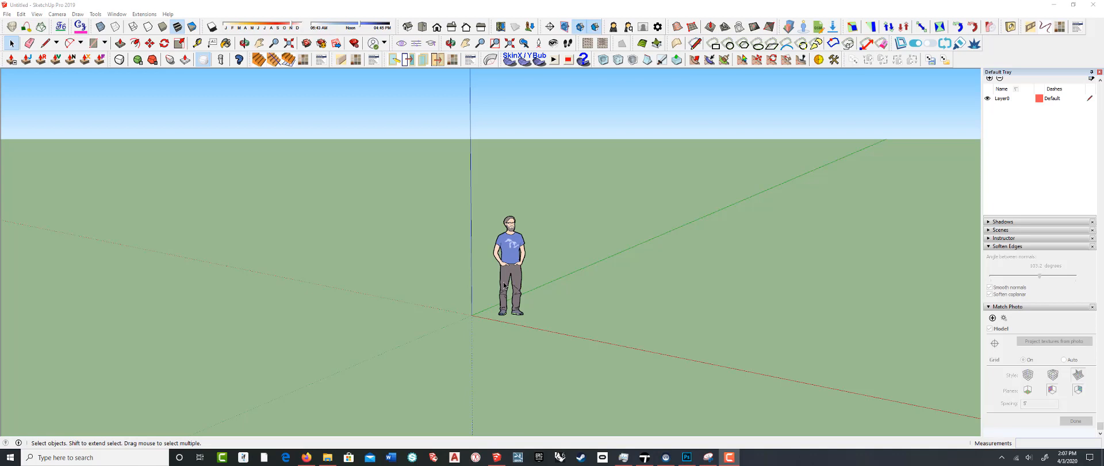
scroll(506, 306, "up", 2)
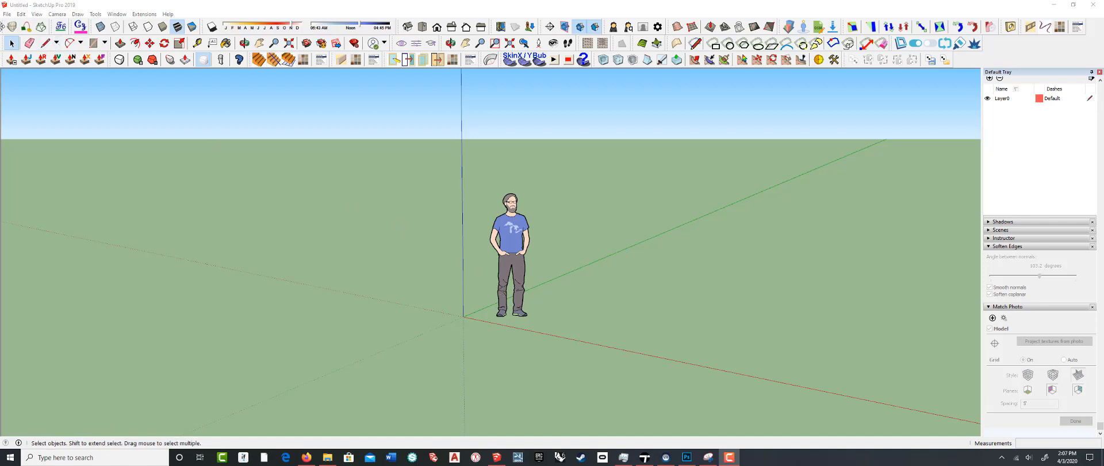
Import Forte-Condo-renderings-1-1572960855.jpg from the Images folder as a new matched photo
left_click(7, 14)
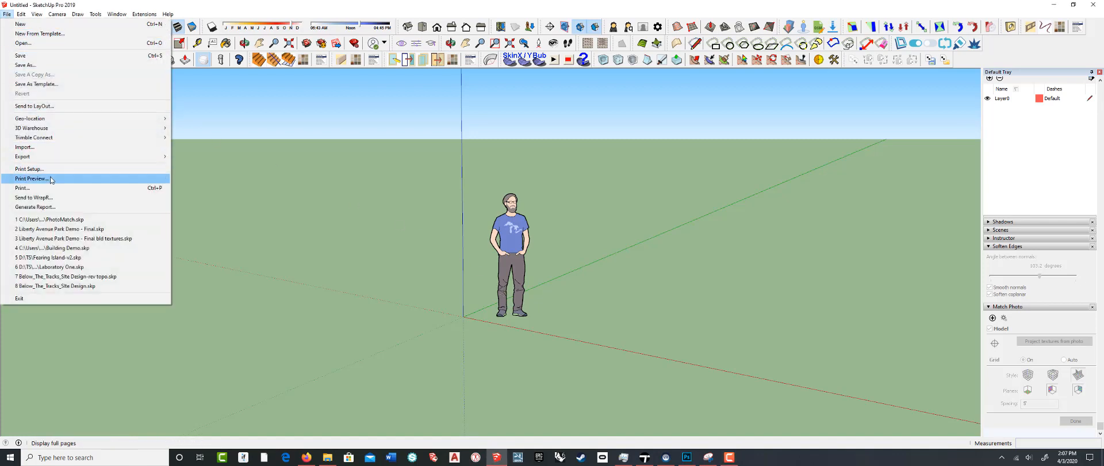
left_click(26, 147)
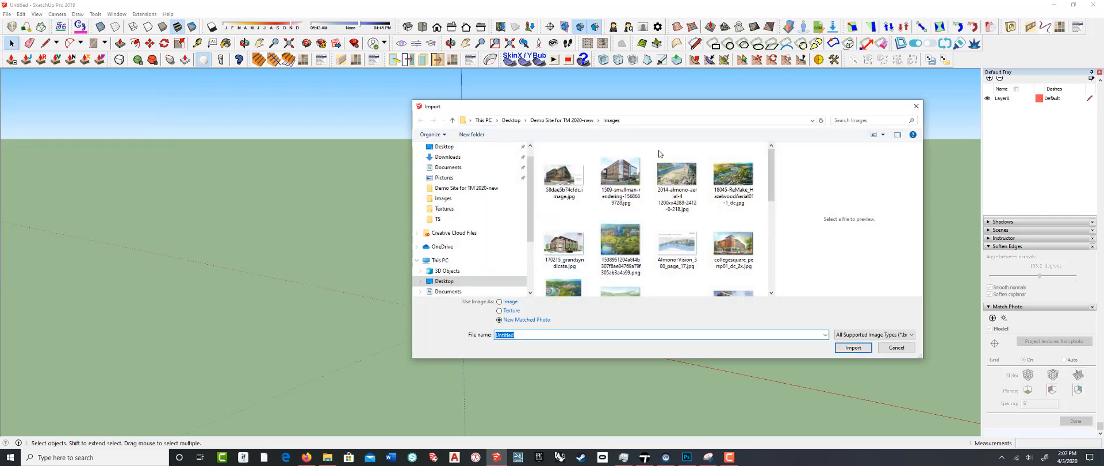
left_click_drag(665, 108, 555, 92)
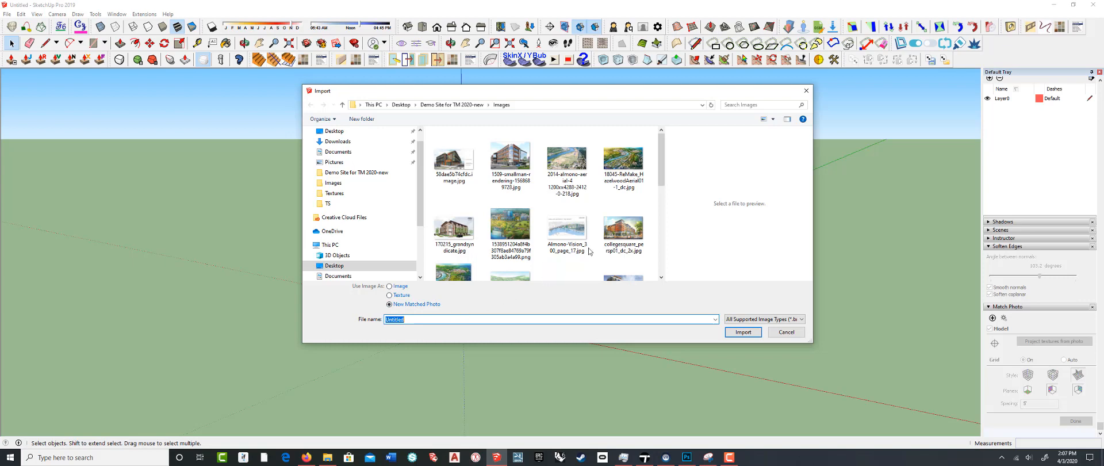
scroll(593, 244, "down", 2)
scroll(592, 247, "up", 2)
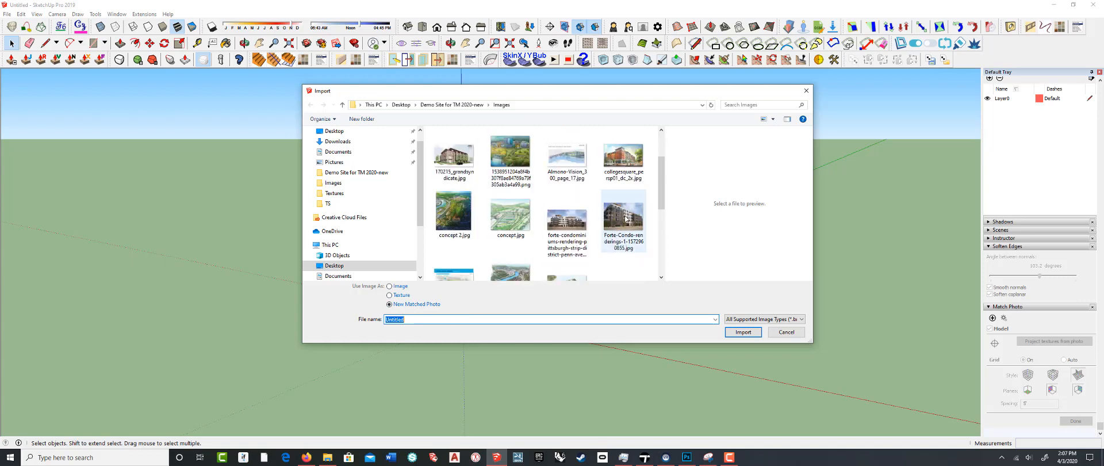
left_click(622, 230)
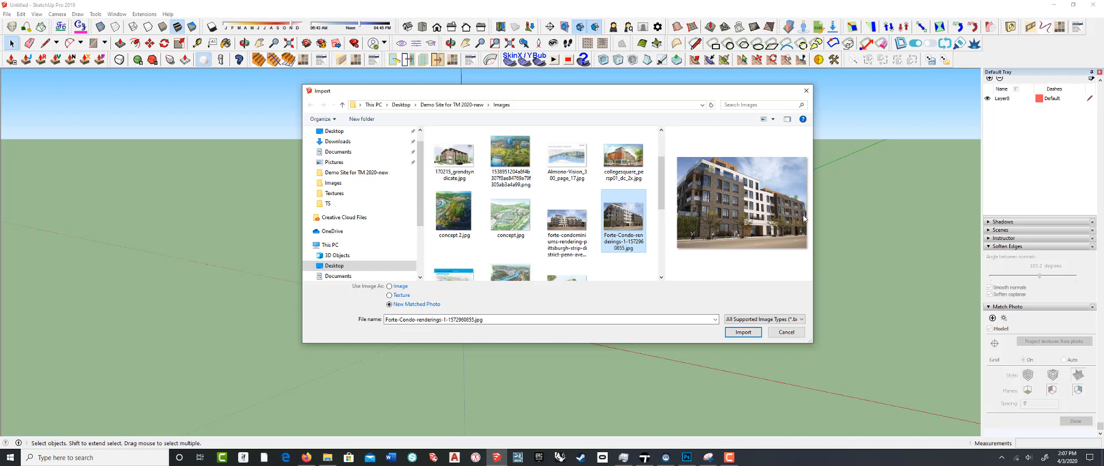
left_click(620, 162)
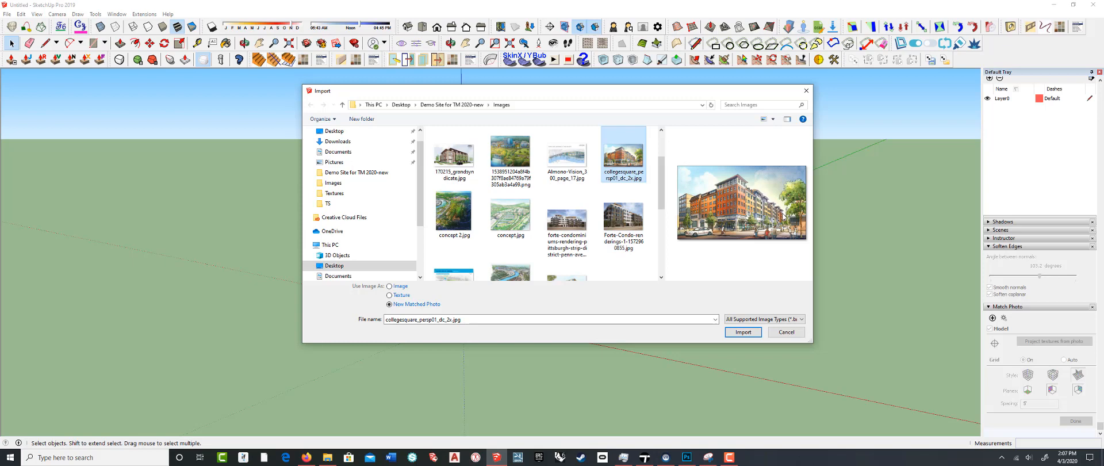
left_click(621, 220)
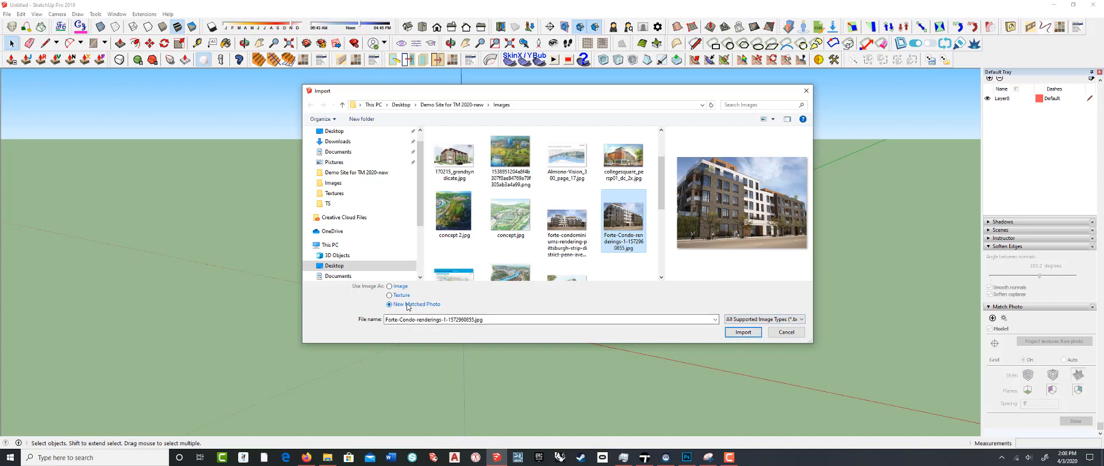
left_click(743, 332)
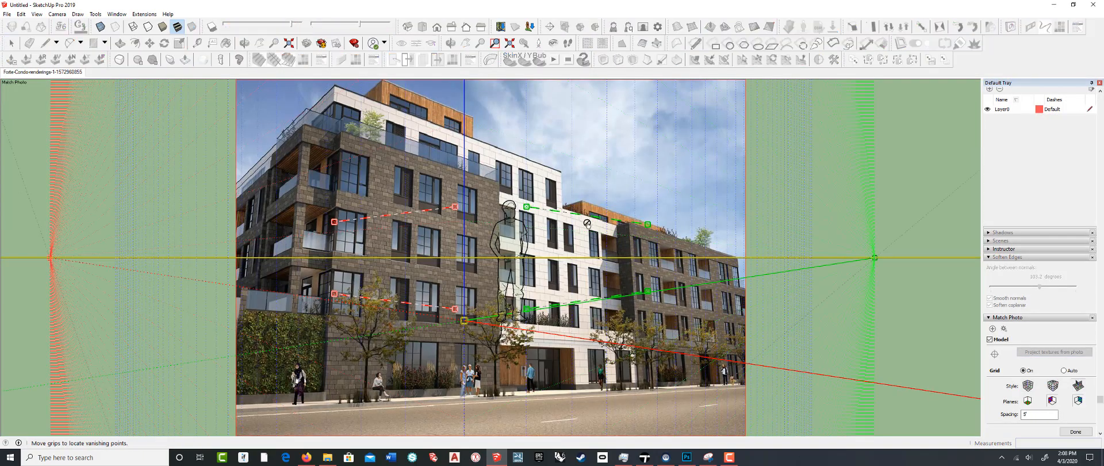
Place the matched photo's axis origin at the sidewalk base of the building's front corner
scroll(457, 303, "down", 2)
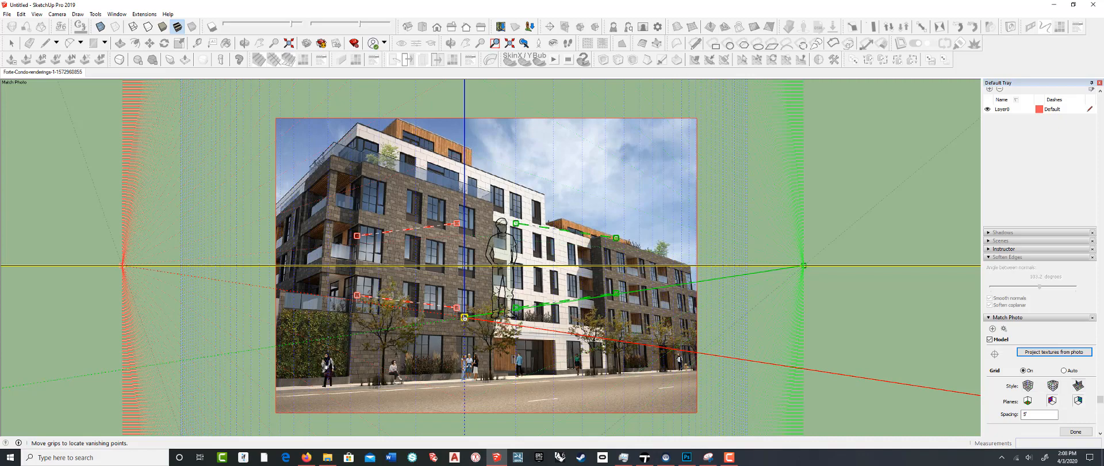
left_click_drag(464, 318, 350, 382)
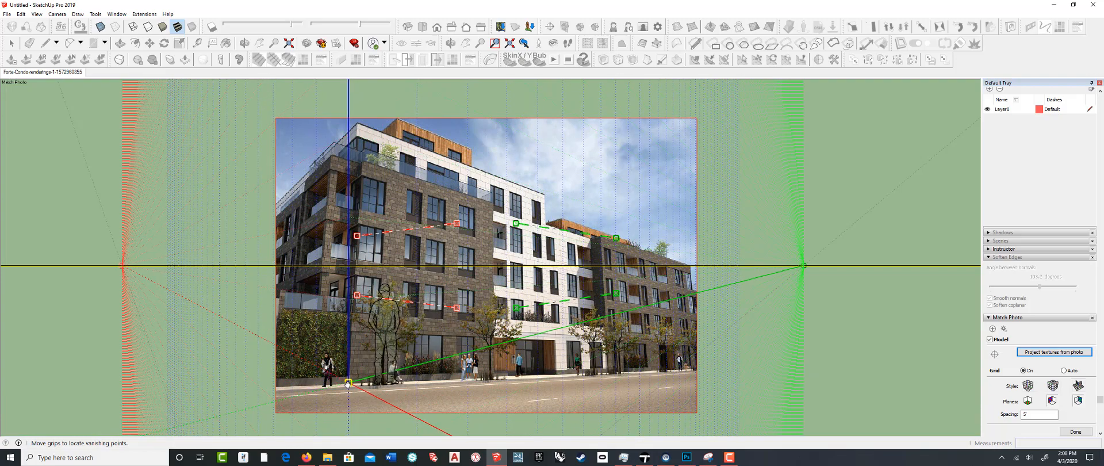
scroll(350, 381, "up", 3)
scroll(350, 382, "up", 2)
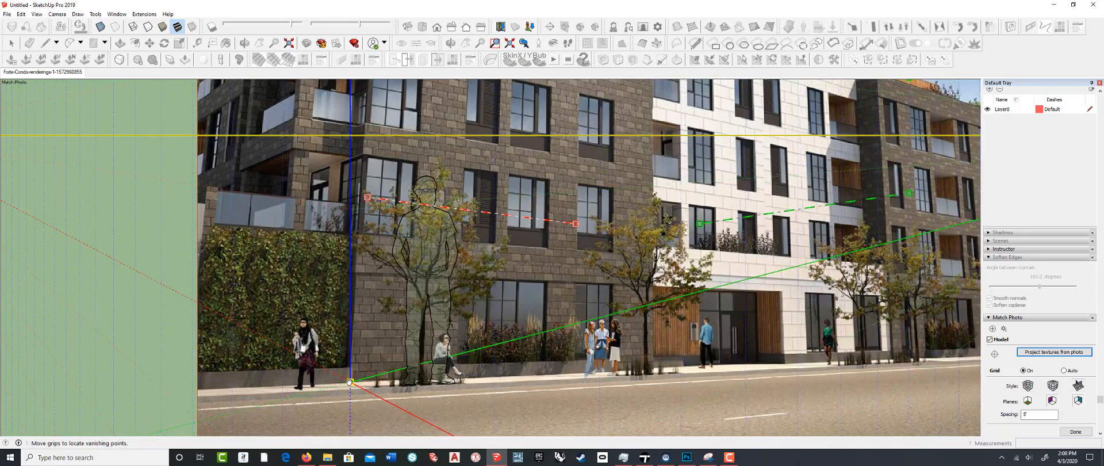
Move both red vanishing-point bars towards the building's side facade and the upper green bar up to the brick parapet of the street facade
scroll(354, 384, "down", 1)
scroll(409, 358, "down", 3)
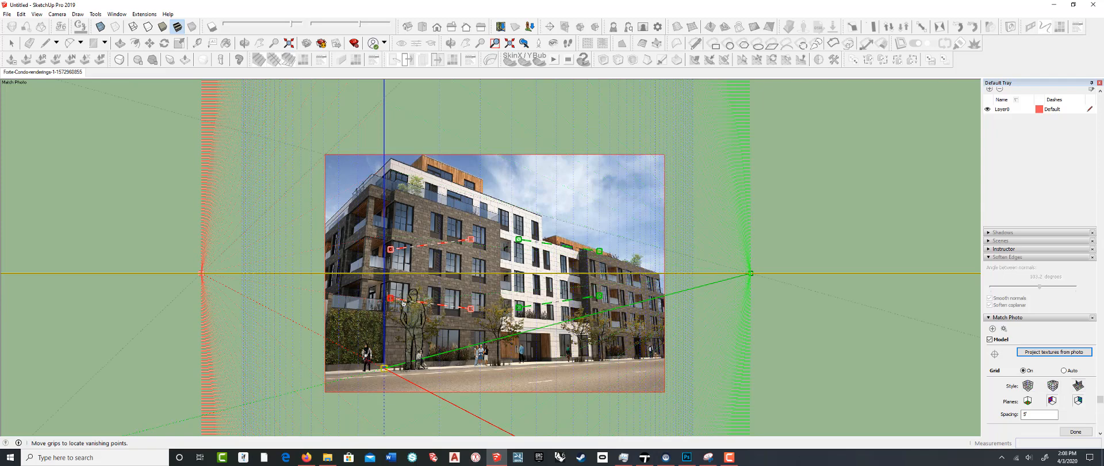
left_click_drag(404, 301, 300, 300)
left_click_drag(405, 248, 291, 257)
left_click_drag(512, 240, 418, 197)
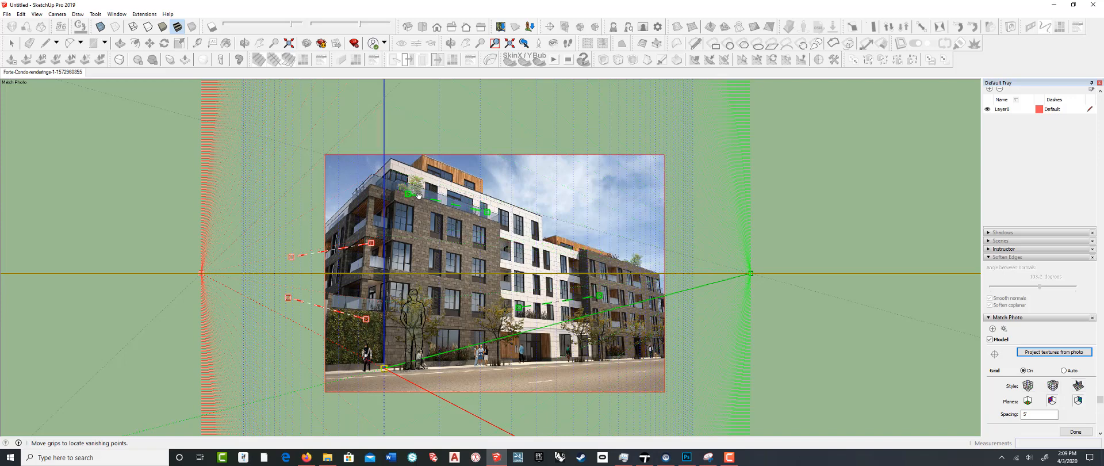
Set the near end of the upper red bar at the side parapet's corner and align the upper green bar with the street facade's brick parapet
left_click_drag(353, 245, 351, 194)
scroll(363, 188, "up", 3)
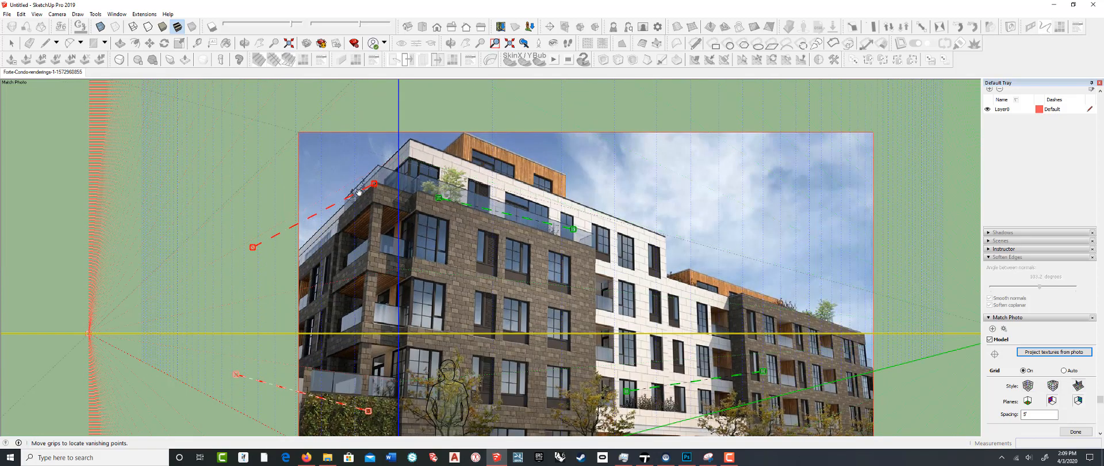
left_click_drag(359, 192, 359, 191)
left_click_drag(458, 203, 449, 198)
left_click_drag(566, 227, 599, 249)
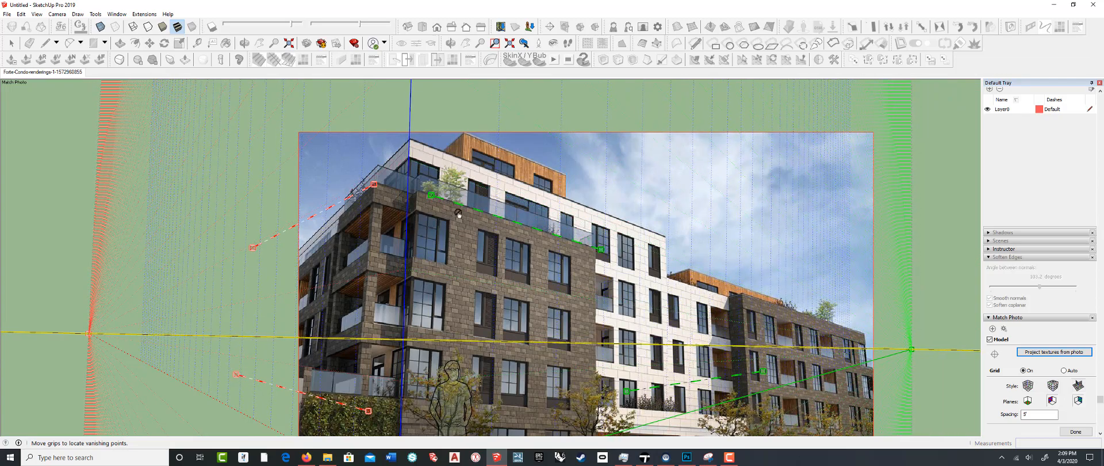
Align the lower green bar with the base of the street facade along the sidewalk, starting near the building's front corner
scroll(458, 214, "down", 4)
scroll(463, 351, "up", 4)
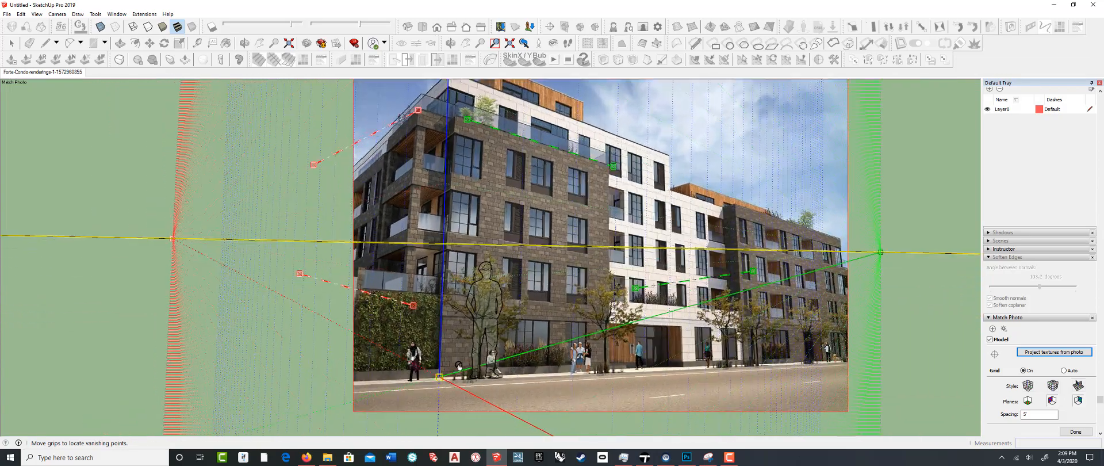
scroll(458, 365, "up", 1)
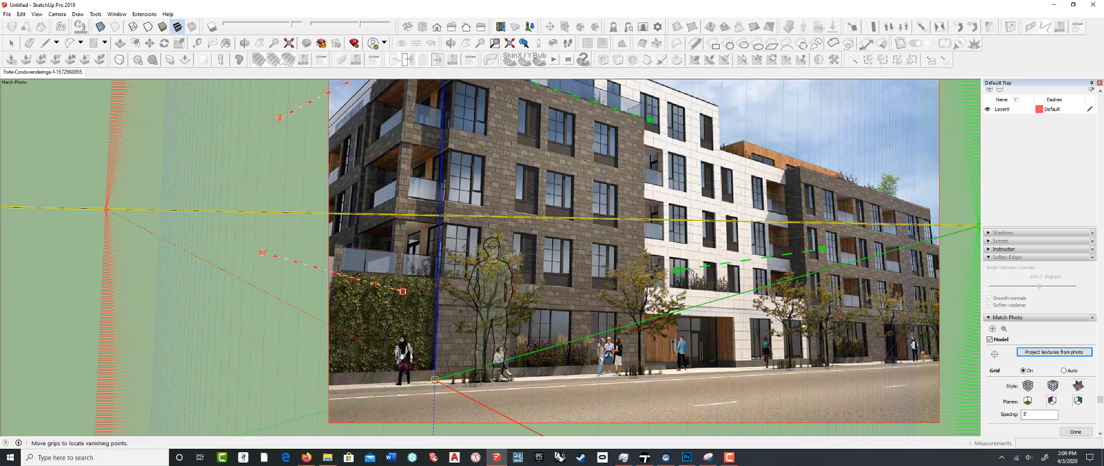
left_click_drag(690, 272, 462, 376)
scroll(464, 379, "up", 3)
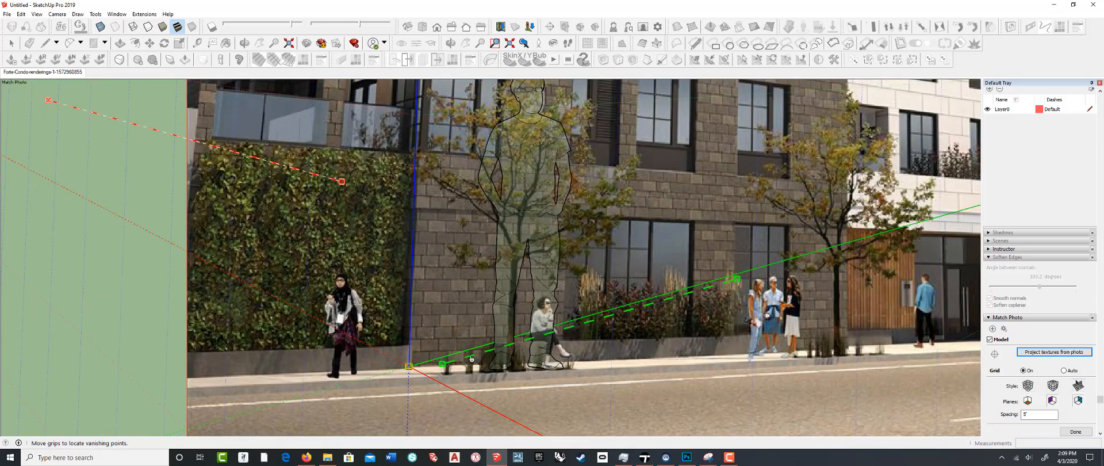
left_click_drag(471, 359, 466, 358)
scroll(448, 342, "down", 2)
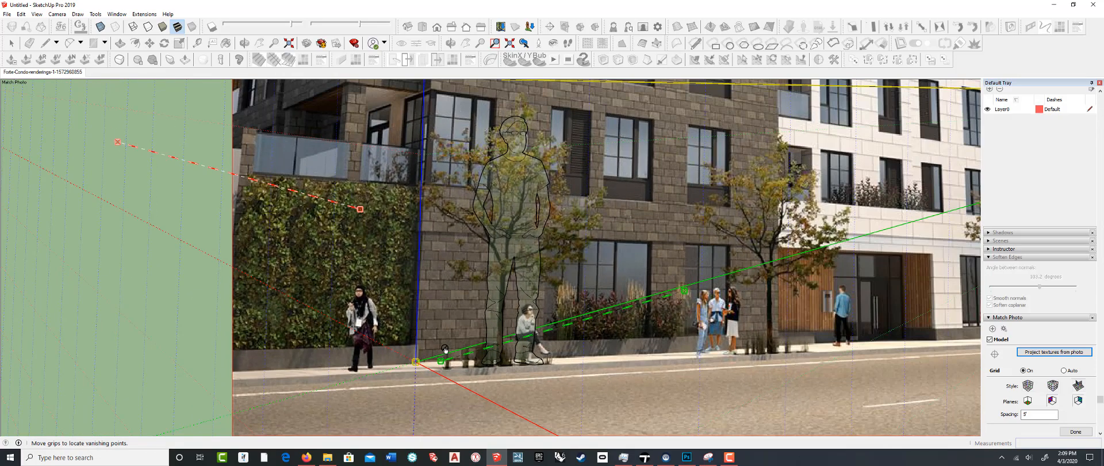
left_click_drag(625, 307, 644, 351)
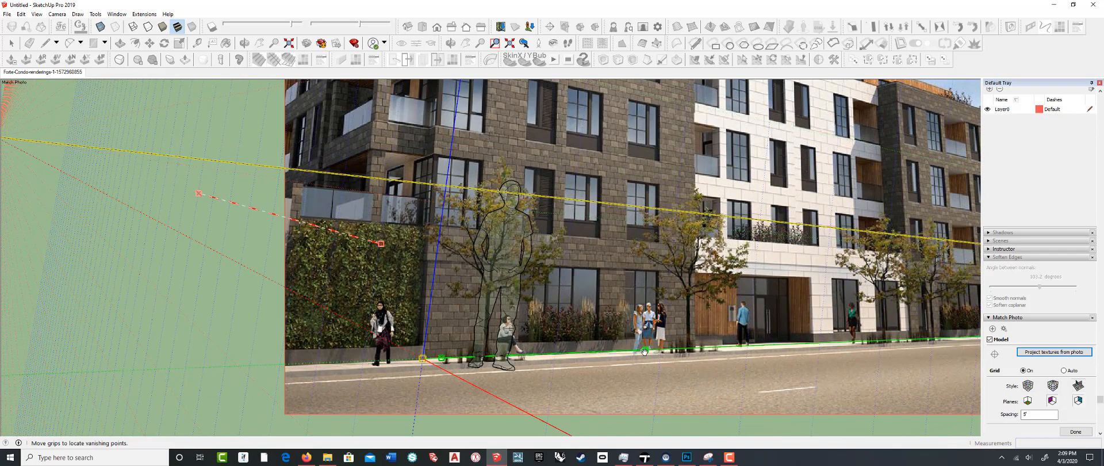
Reposition both ends of the lower red bar to follow the slope of the ledge above the side facade's lowest balcony
scroll(524, 294, "down", 2)
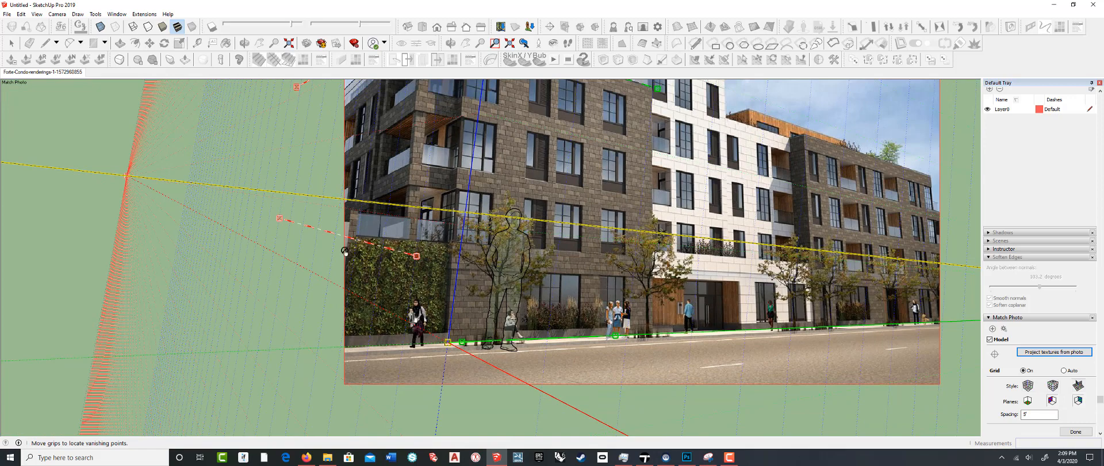
left_click_drag(353, 238, 342, 182)
left_click_drag(266, 181, 260, 237)
scroll(457, 305, "down", 4)
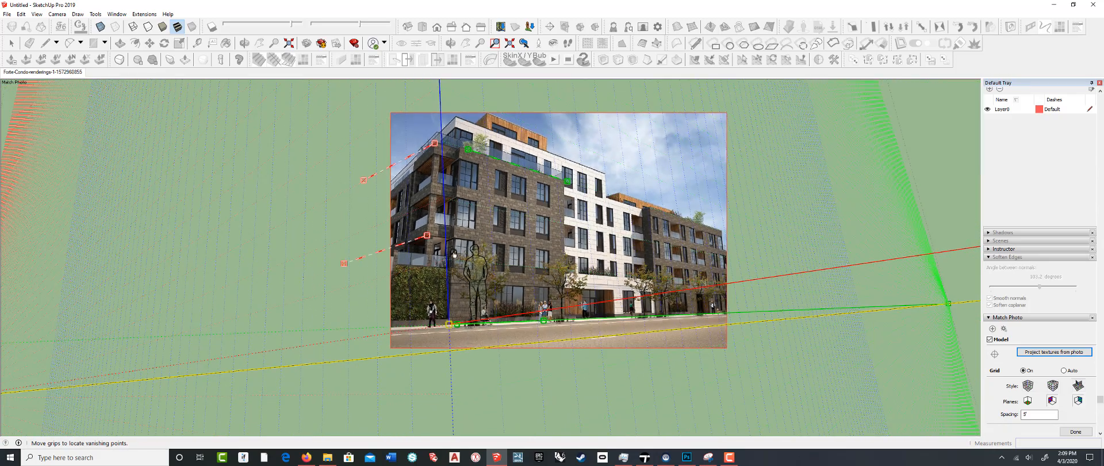
Align the upper red bar precisely with the top edge of the side facade's brick parapet
scroll(453, 253, "up", 2)
scroll(437, 207, "down", 2)
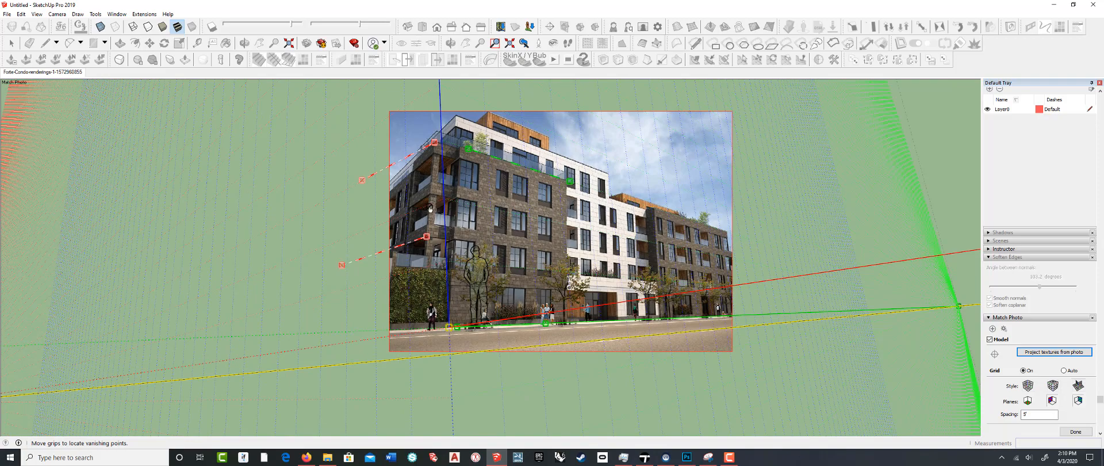
left_click_drag(362, 180, 369, 200)
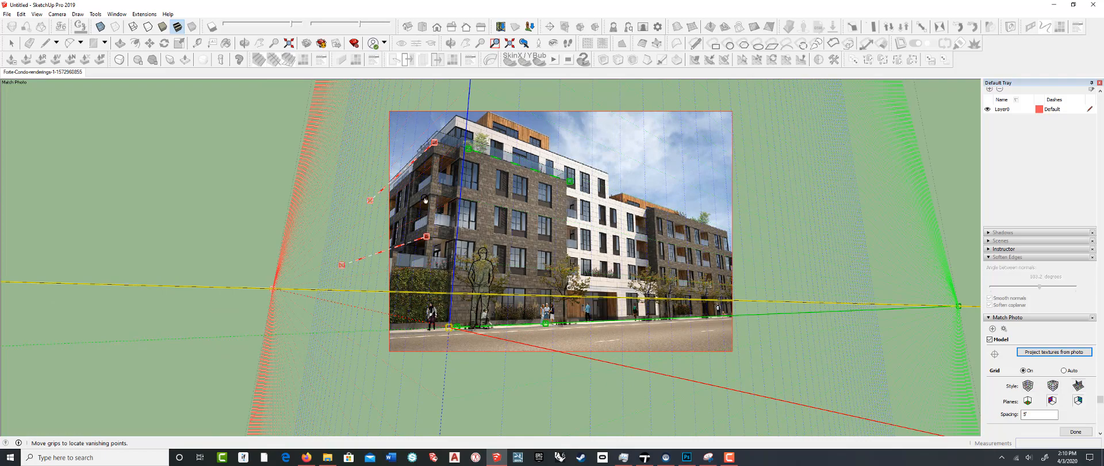
scroll(424, 141, "up", 5)
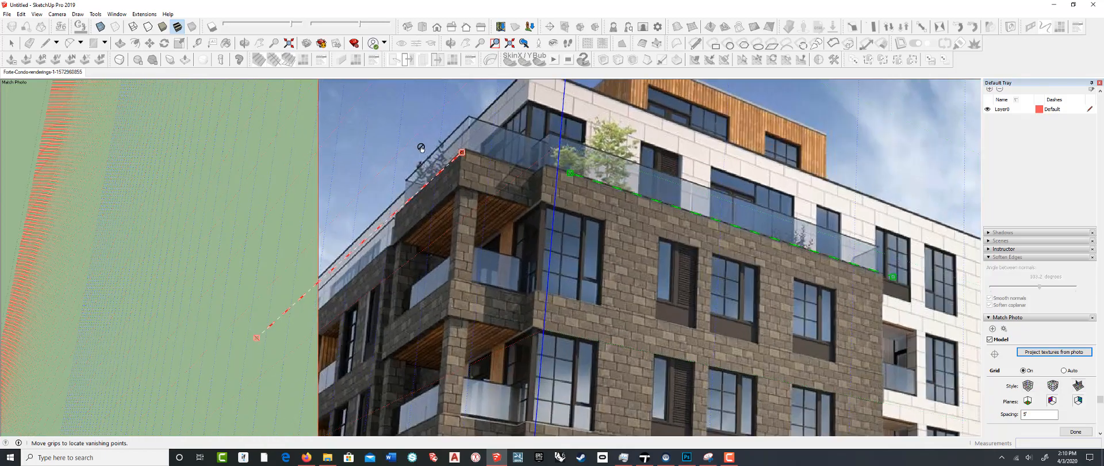
left_click_drag(257, 337, 296, 303)
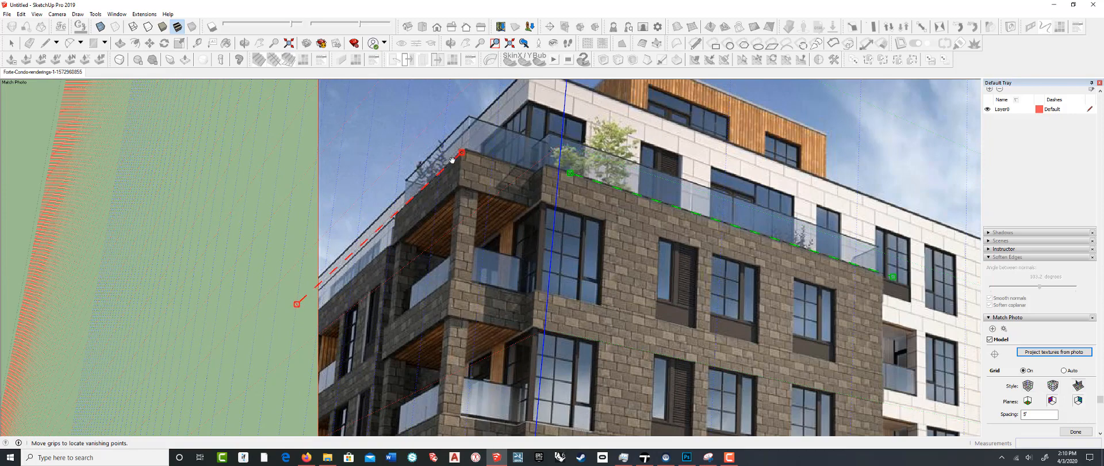
left_click_drag(452, 161, 453, 159)
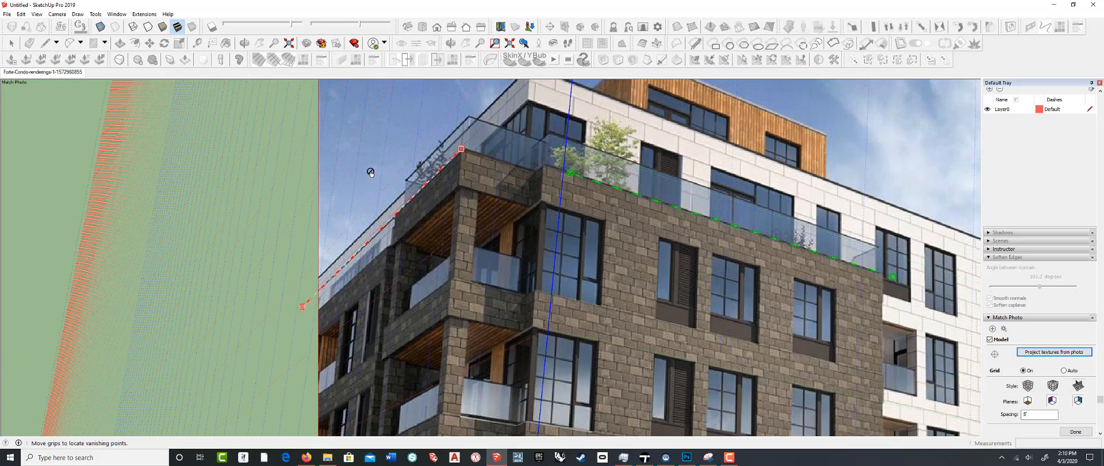
Lower the outer end of the lower red bar to match the ledge above the side facade's lowest balcony
scroll(361, 172, "down", 2)
scroll(368, 230, "down", 3)
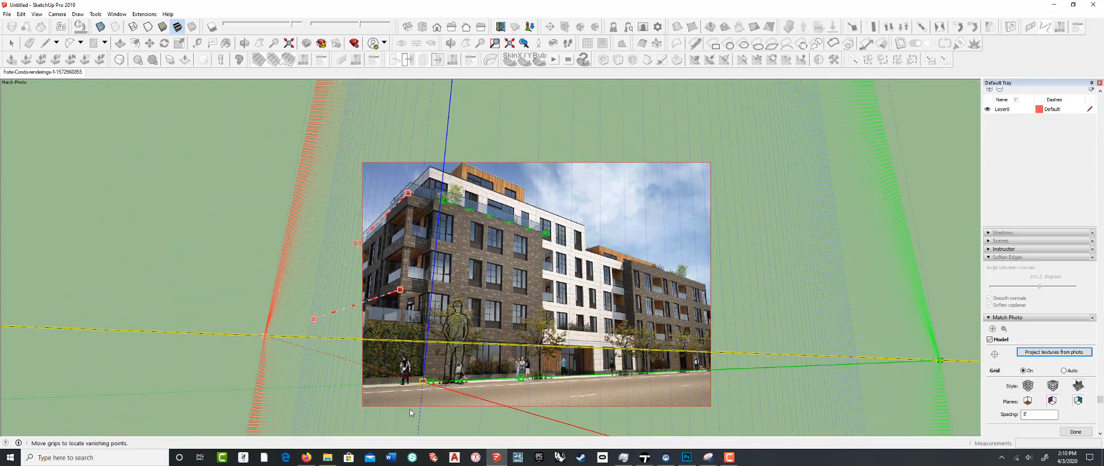
scroll(411, 397, "up", 3)
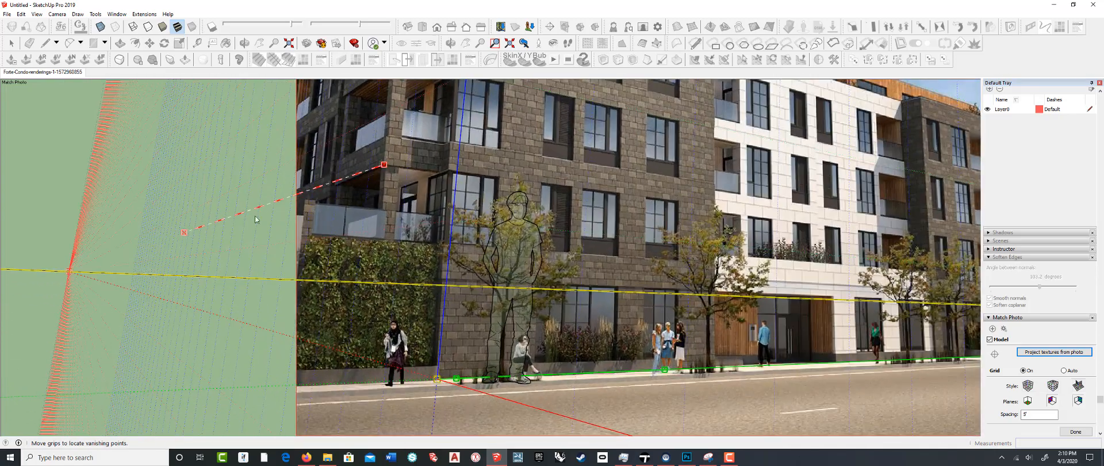
left_click_drag(184, 233, 189, 250)
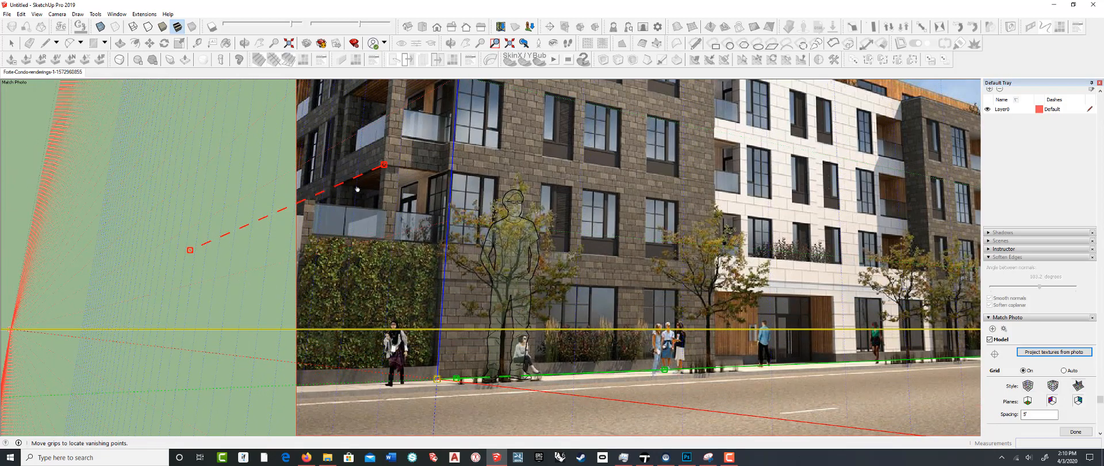
Fine-tune the lower green bar's outer end and extend the upper green bar along the street facade's roofline to the far wooden penthouse
scroll(441, 154, "down", 1)
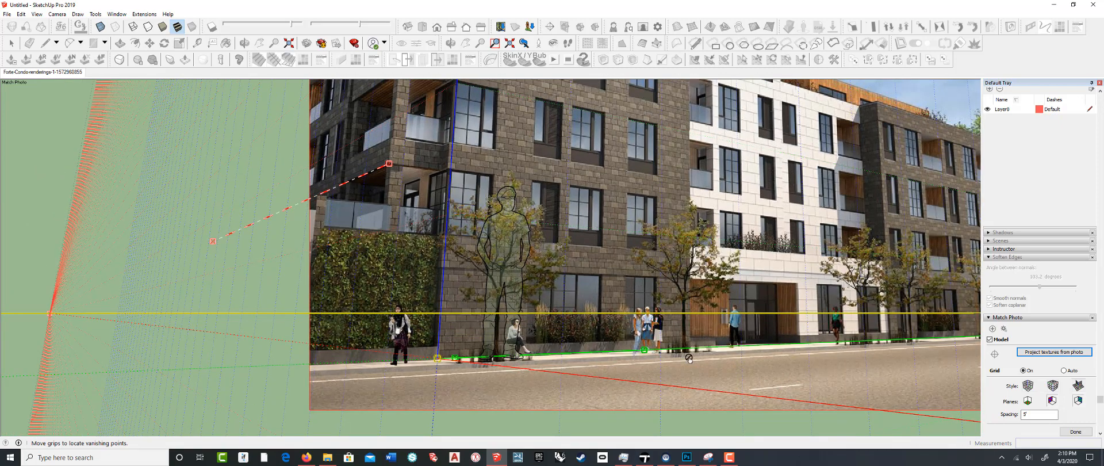
left_click_drag(644, 350, 645, 351)
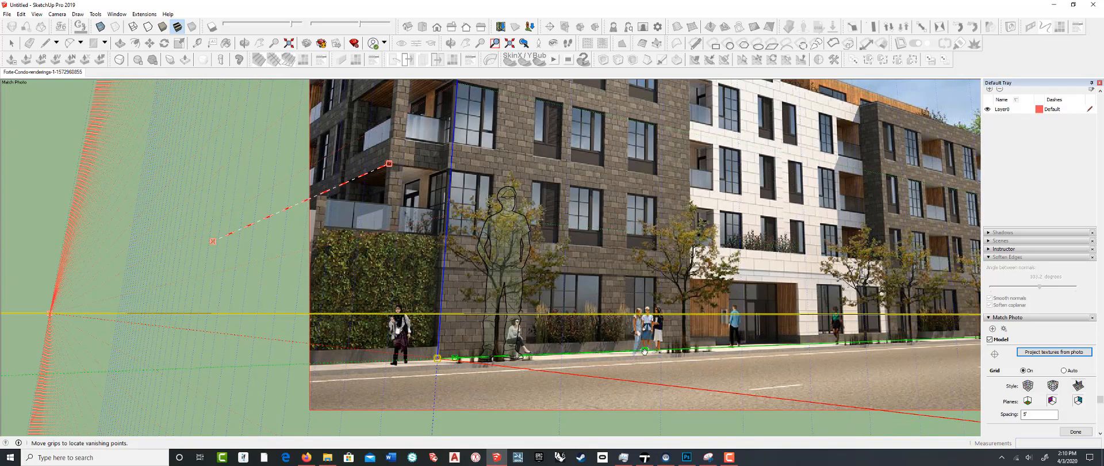
scroll(645, 351, "down", 2)
scroll(649, 189, "up", 5)
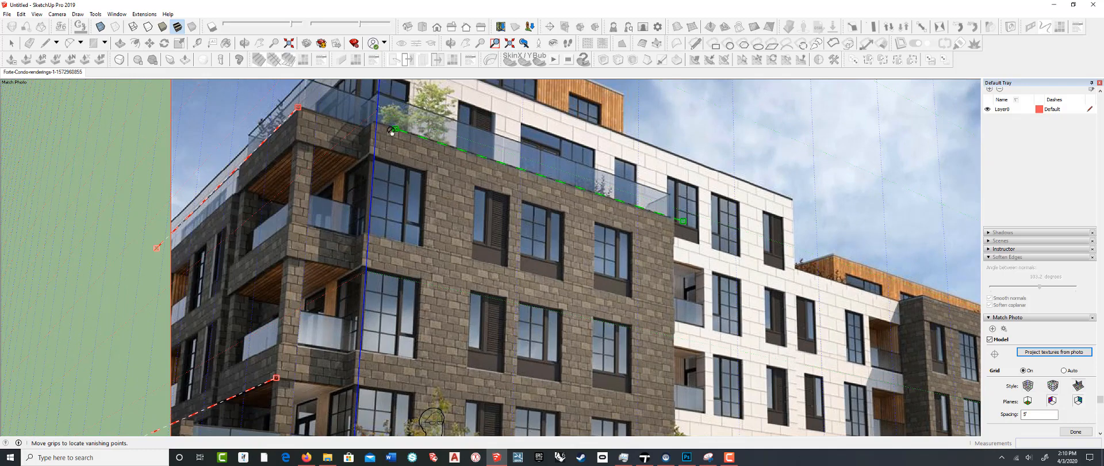
left_click_drag(396, 131, 393, 129)
left_click_drag(683, 221, 836, 269)
Reposition both ends of the lower green bar along the facade base, starting beside the front corner and extending farther down the sidewalk
scroll(650, 215, "down", 5)
scroll(541, 399, "up", 3)
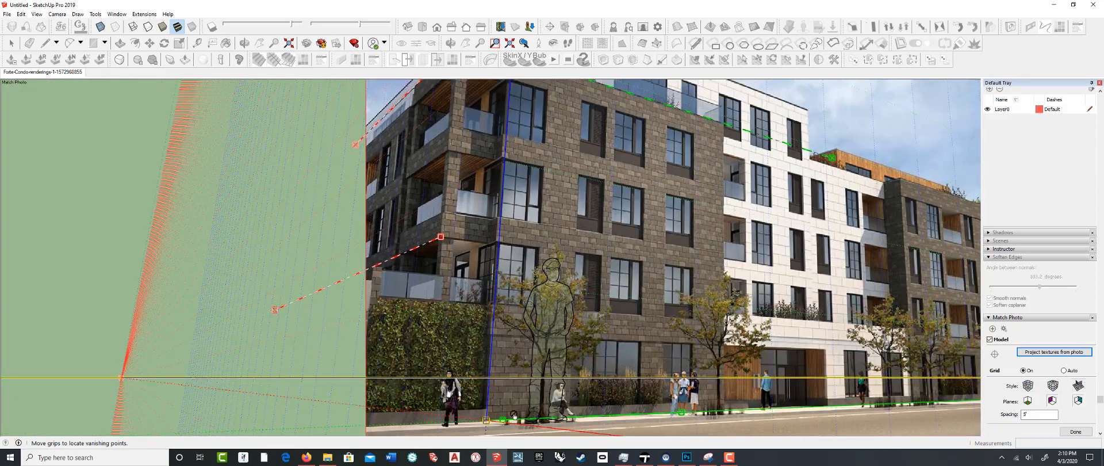
left_click_drag(502, 417, 503, 424)
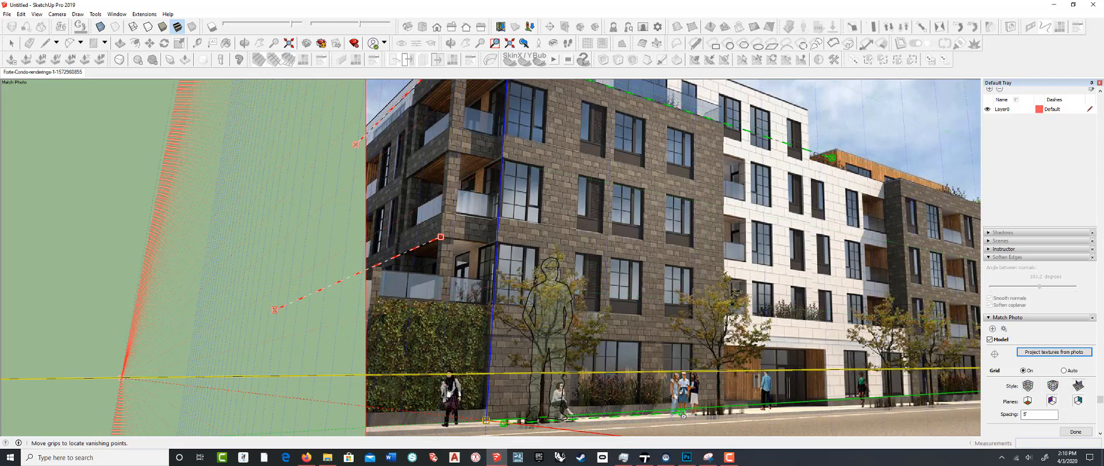
left_click_drag(683, 414, 712, 410)
scroll(513, 270, "down", 3)
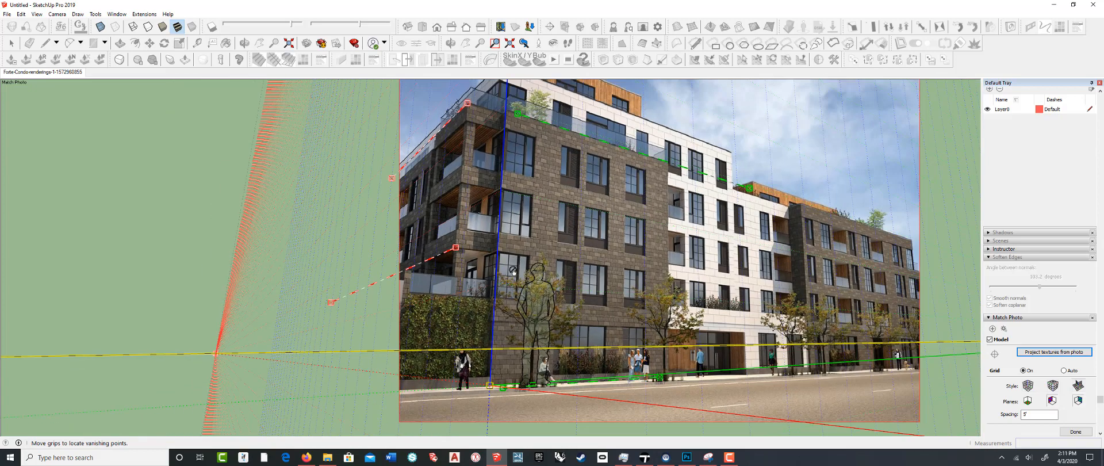
middle_click_drag(513, 270, 503, 268, "shift")
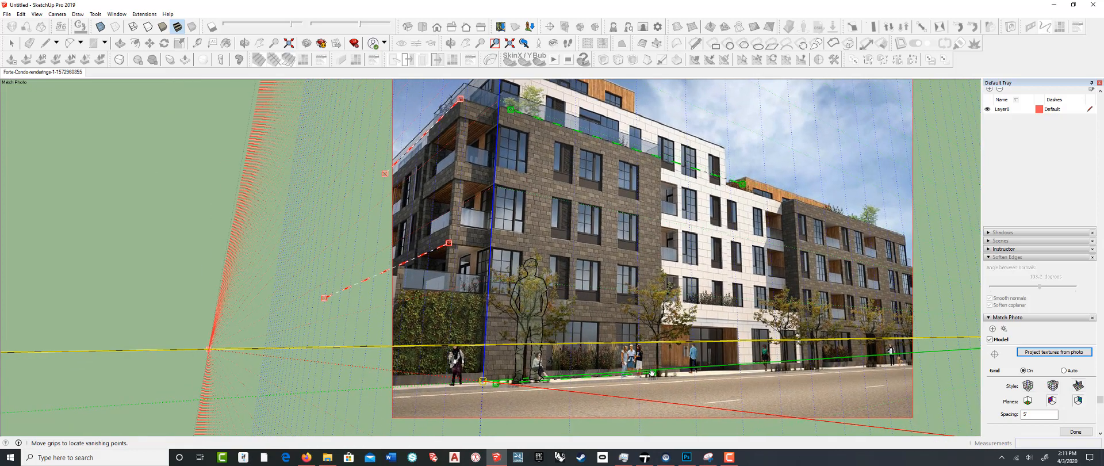
left_click_drag(652, 373, 653, 375)
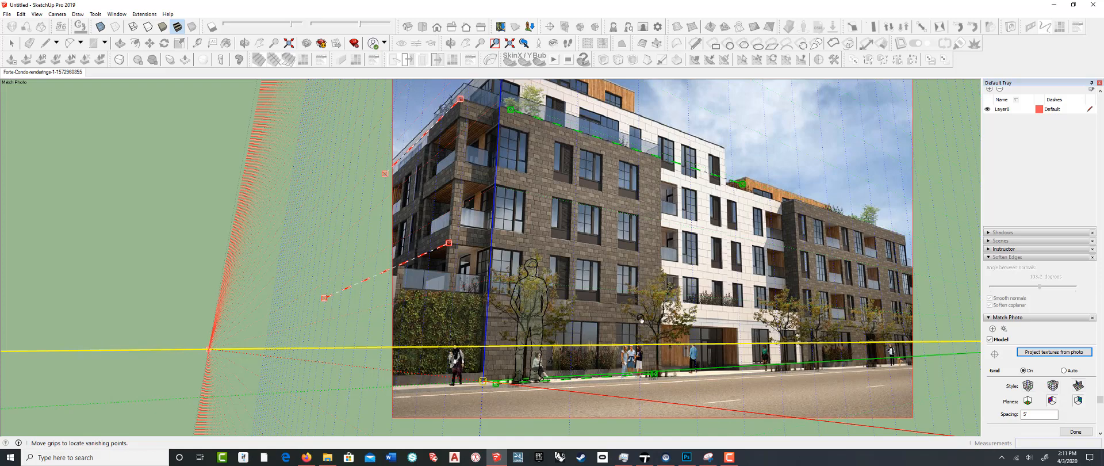
Fine-tune both ends of the lower red bar along the ledge above the side facade's lowest balcony
scroll(495, 247, "down", 2)
scroll(469, 241, "up", 3)
scroll(470, 242, "up", 1)
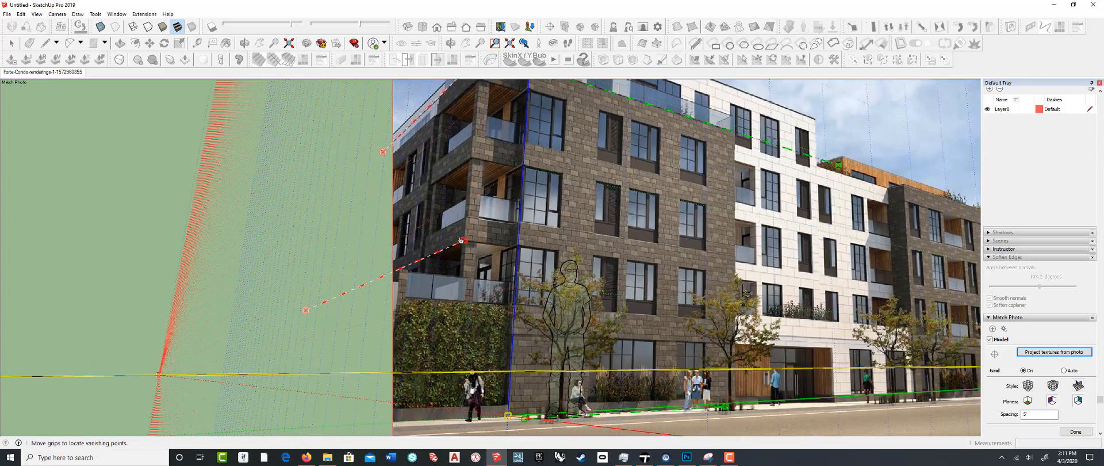
left_click_drag(435, 254, 433, 254)
left_click_drag(306, 310, 306, 311)
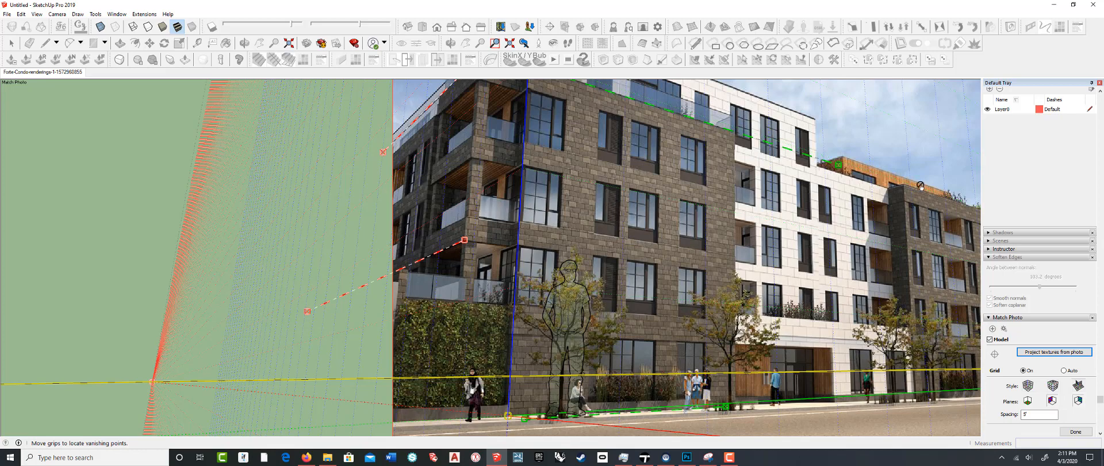
Check the overall alignment of the axes and bars with the building, and finish editing the matched photo
scroll(468, 216, "down", 2)
scroll(468, 216, "down", 1)
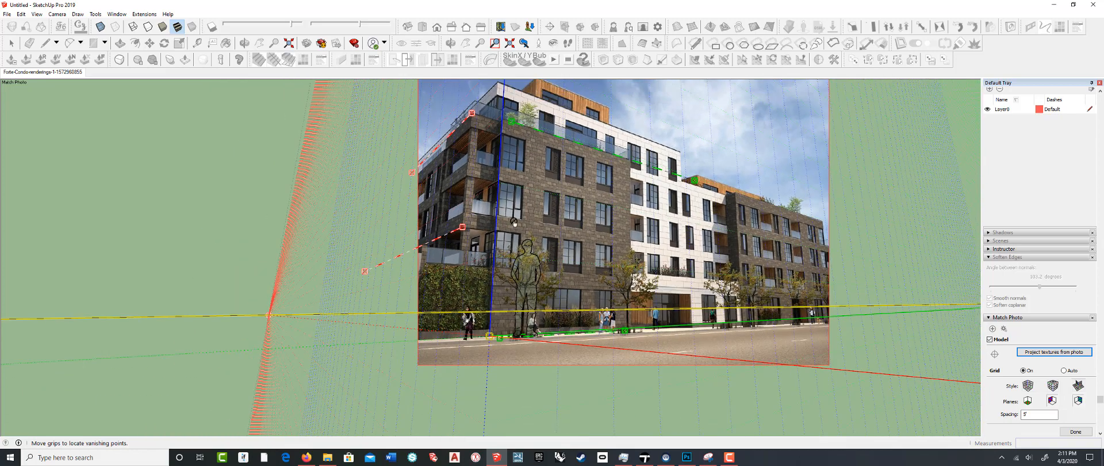
scroll(495, 342, "up", 2)
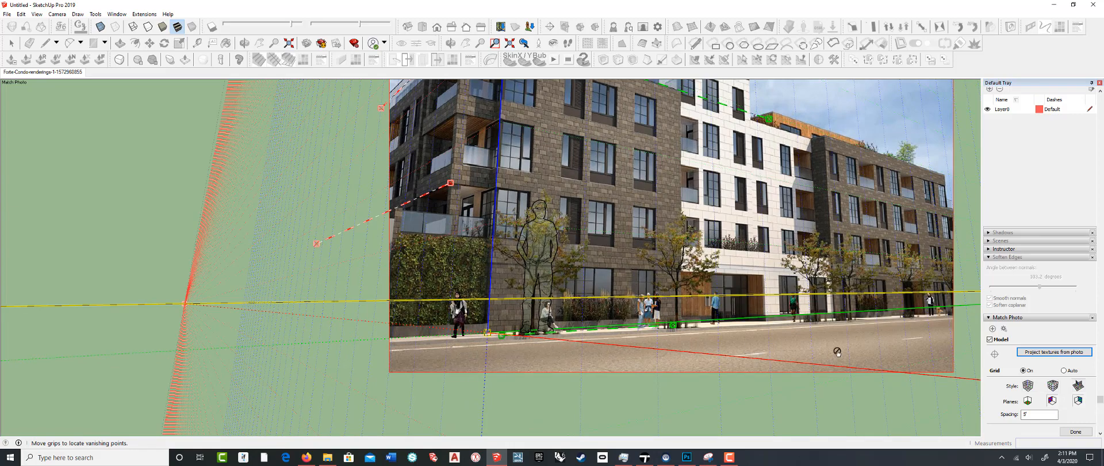
scroll(1023, 367, "down", 1)
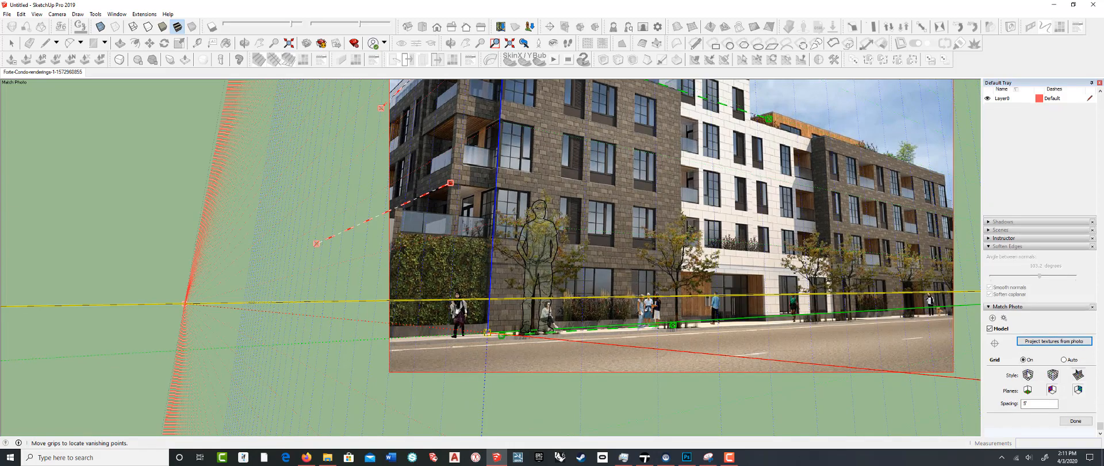
left_click(1075, 421)
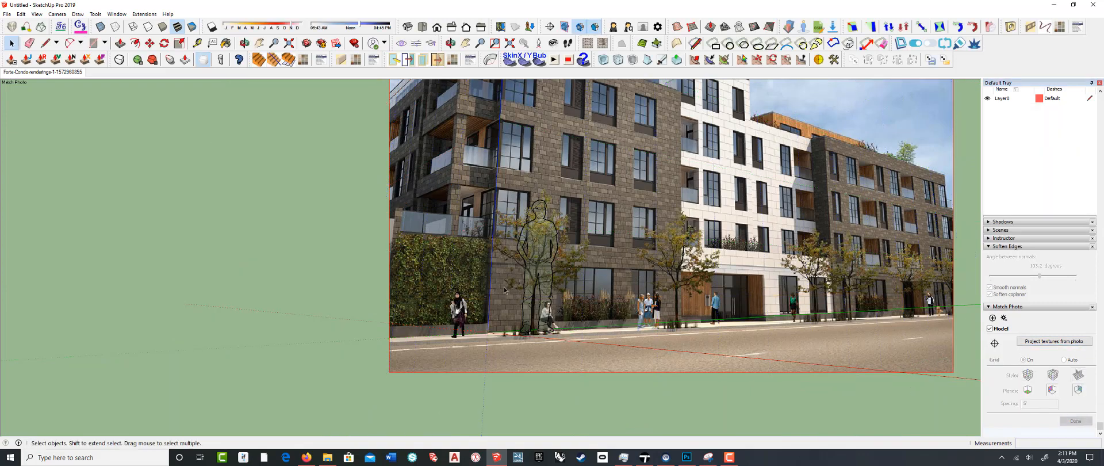
Orbit away from the matched photo, return to its scene, and examine the scale figure and axes against the building
scroll(478, 289, "down", 3)
scroll(485, 185, "up", 2)
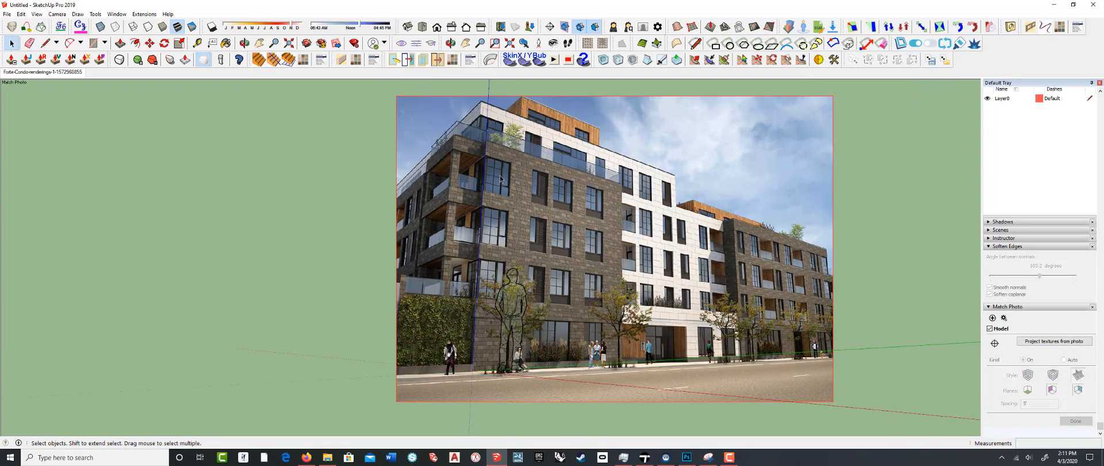
scroll(484, 185, "down", 1)
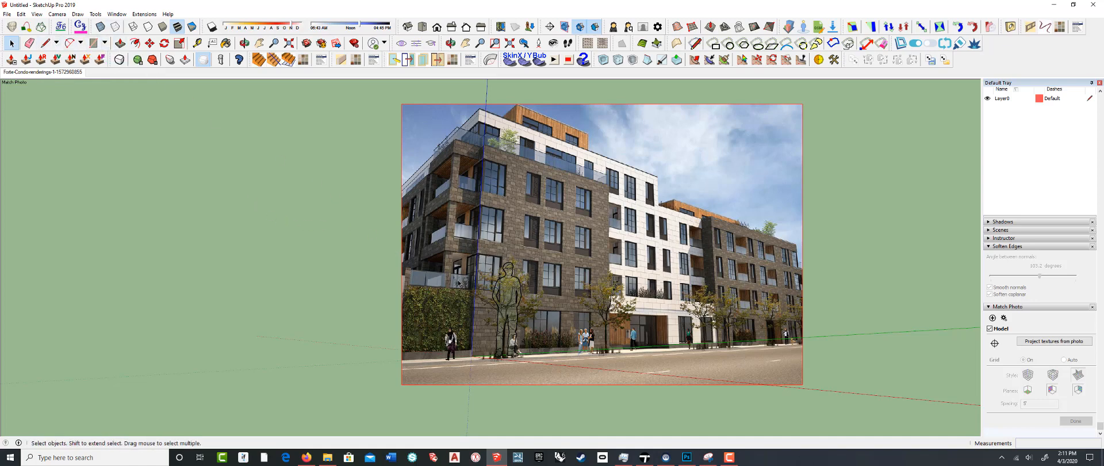
scroll(506, 356, "up", 3)
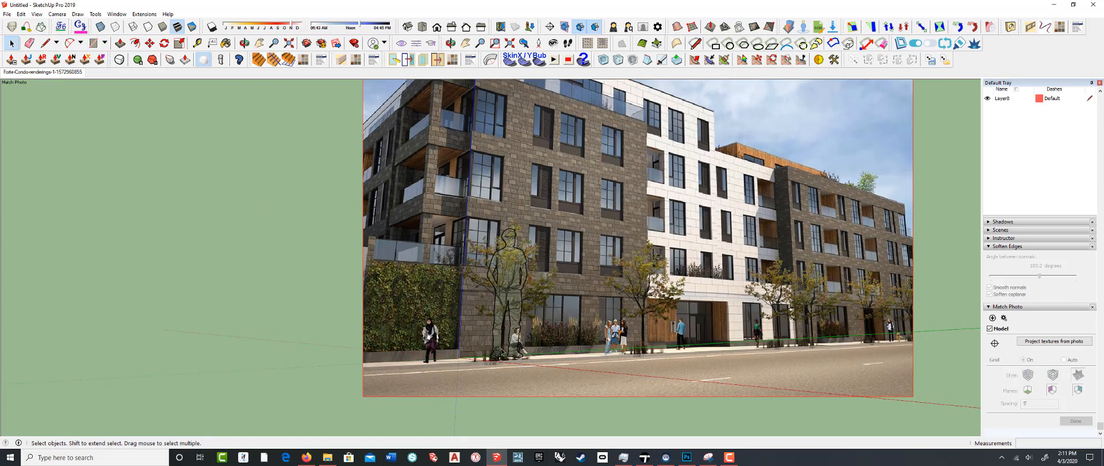
scroll(494, 349, "down", 4)
middle_click_drag(531, 351, 575, 340)
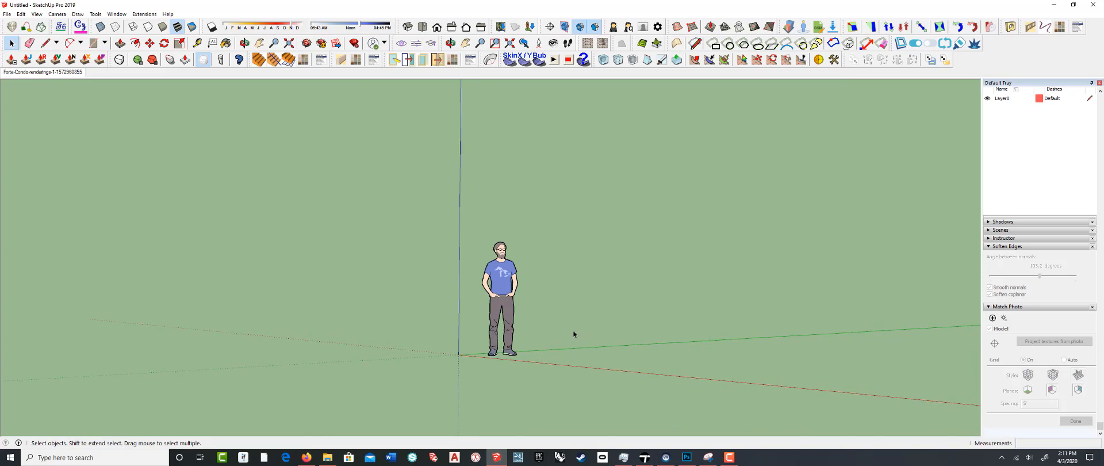
left_click(64, 73)
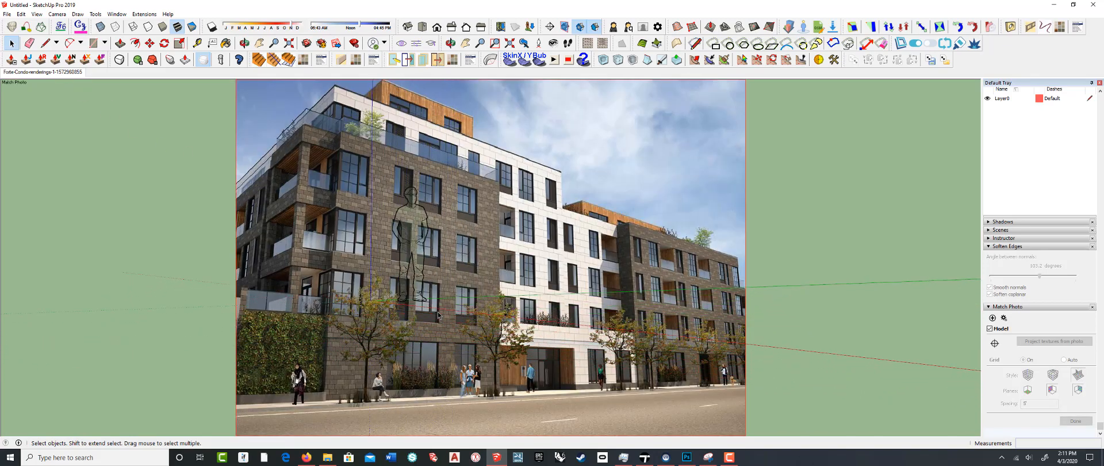
scroll(458, 305, "down", 2)
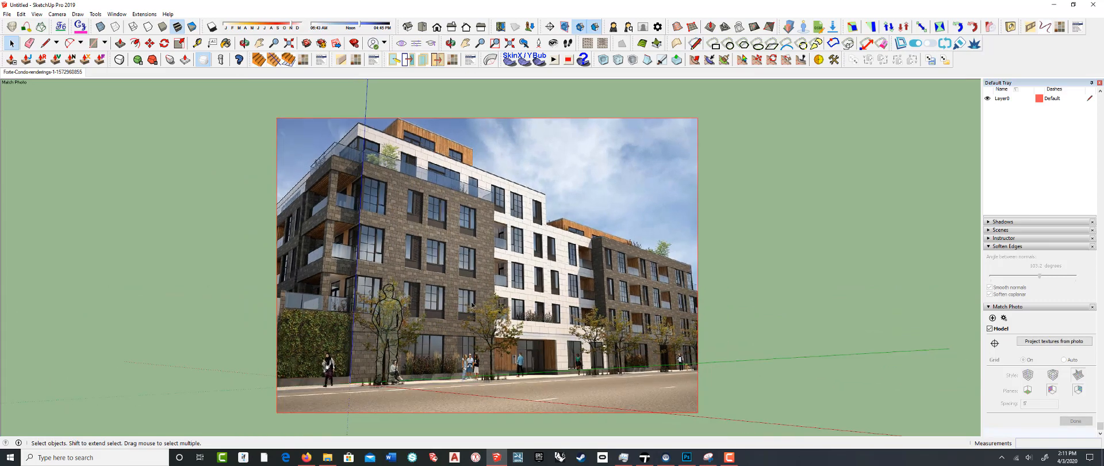
scroll(345, 369, "up", 2)
scroll(346, 373, "down", 2)
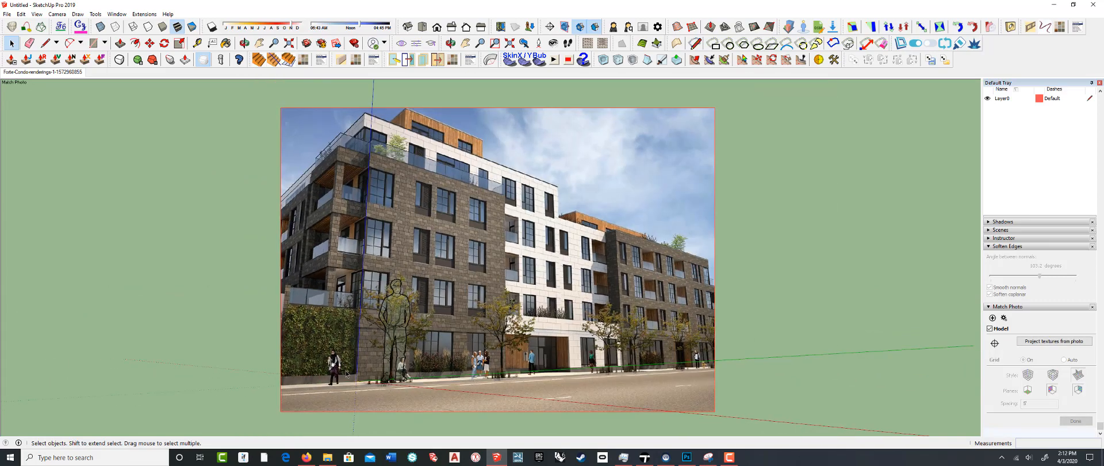
scroll(352, 265, "down", 2)
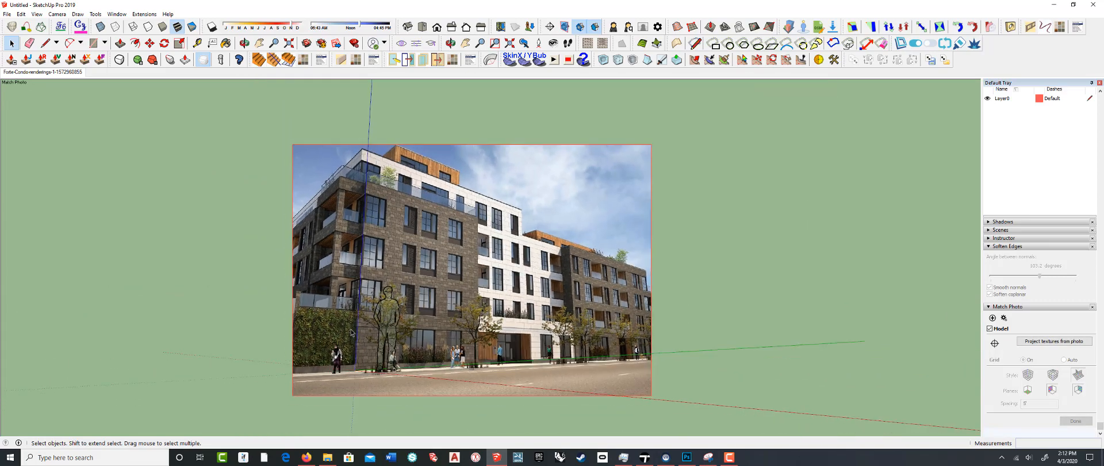
scroll(355, 330, "up", 6)
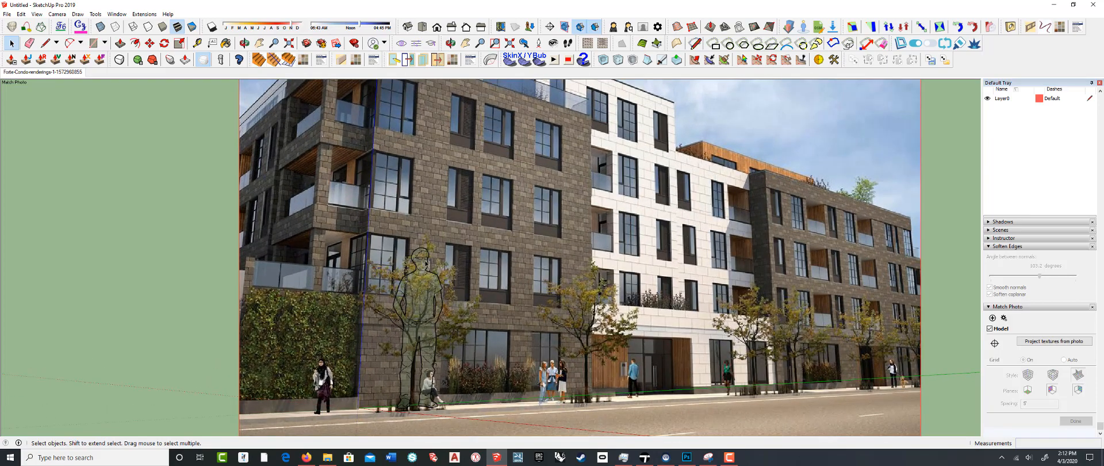
scroll(430, 281, "down", 2)
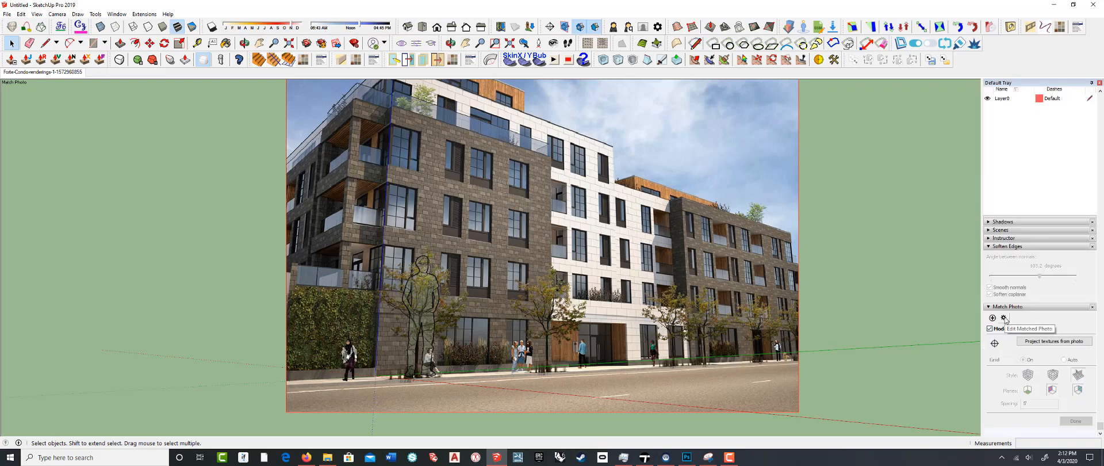
Edit the matched photo again to rescale its grid until the scale figure matches the pedestrians' height, and finish editing
left_click(1004, 318)
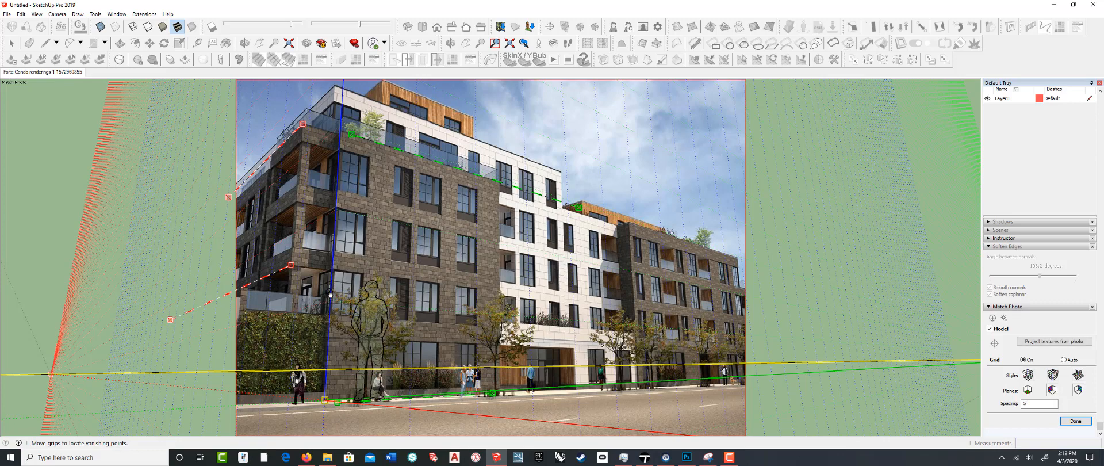
left_click_drag(328, 284, 315, 365)
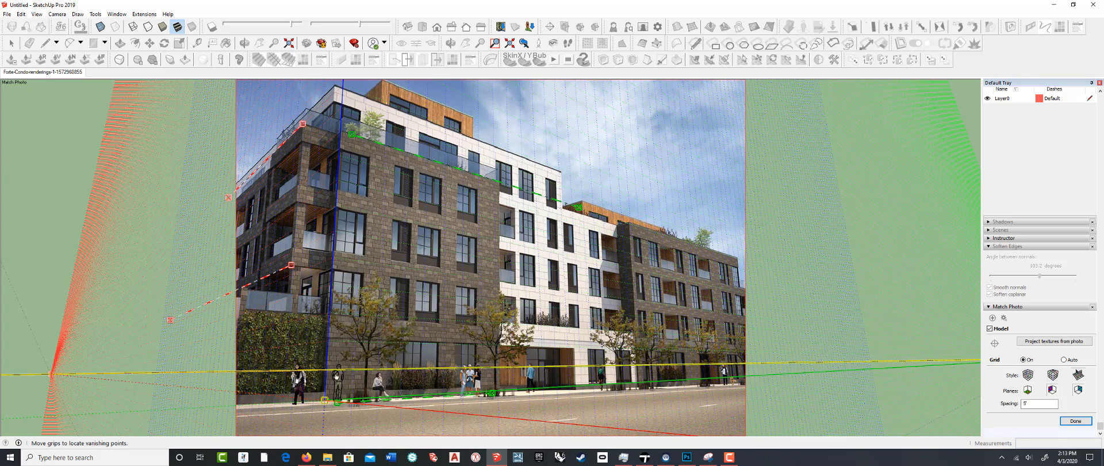
left_click(1076, 421)
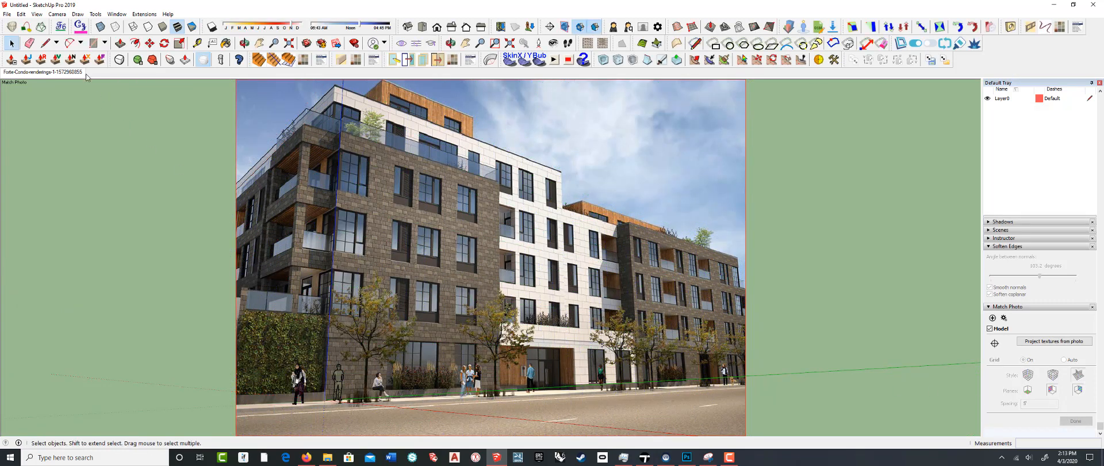
Trace the near brick block's street facade with lines from the origin, about 40' wide and 49' 11" tall, closing it into a face
left_click(45, 43)
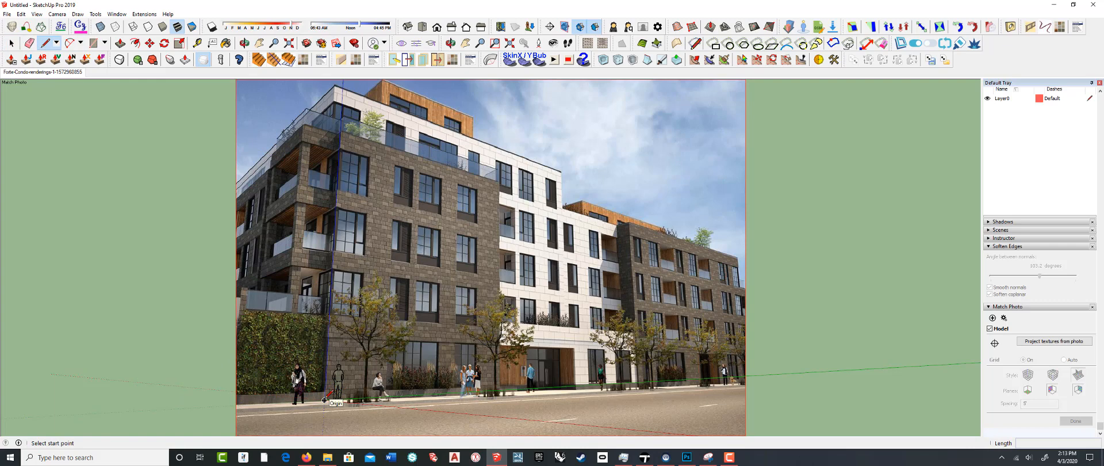
left_click(324, 399)
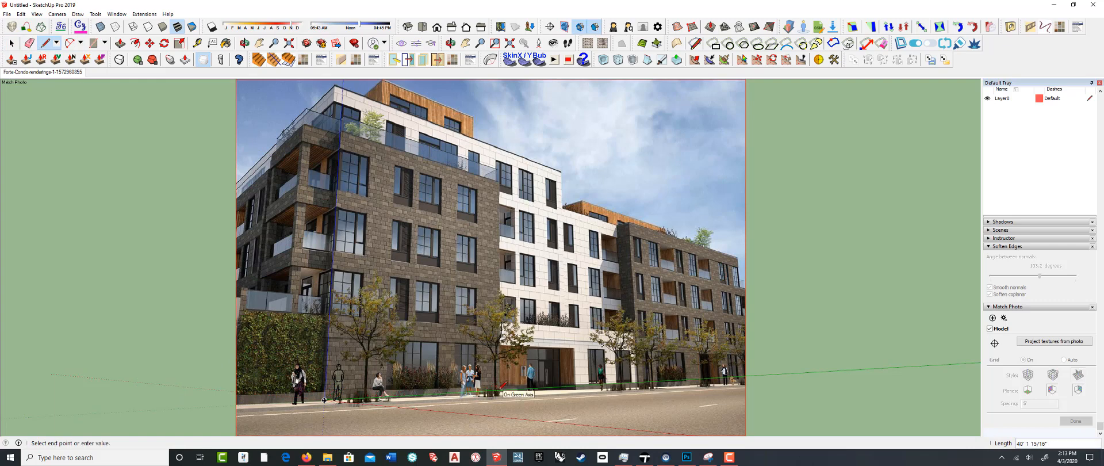
left_click(500, 390)
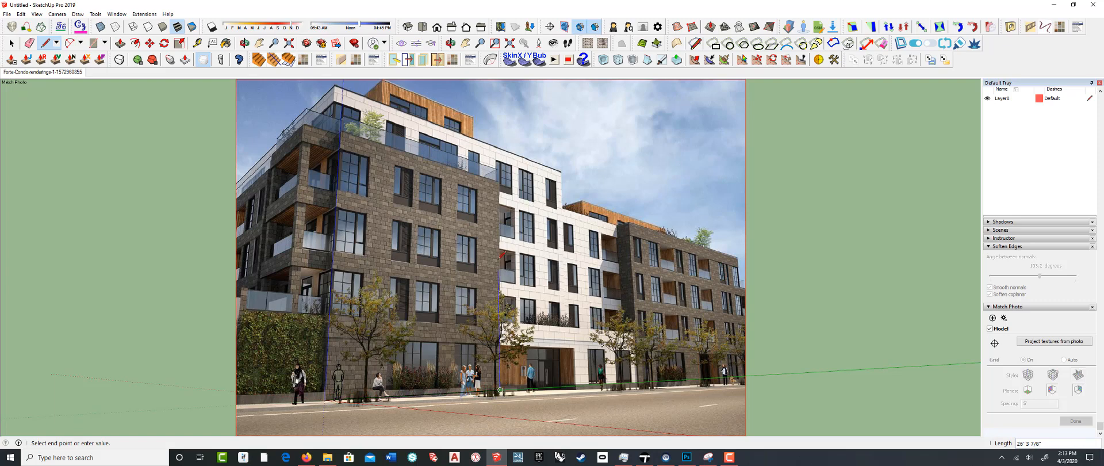
left_click(496, 181)
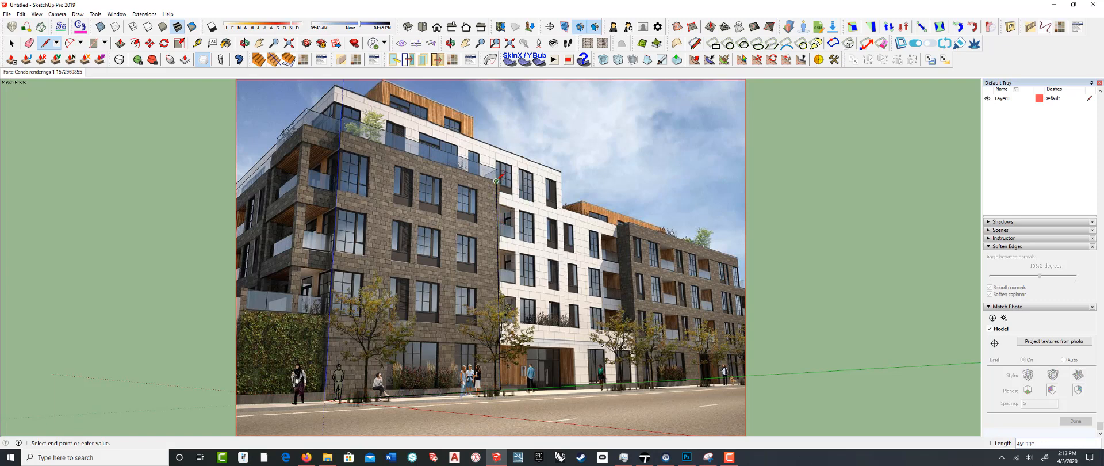
left_click(340, 131)
left_click(325, 399)
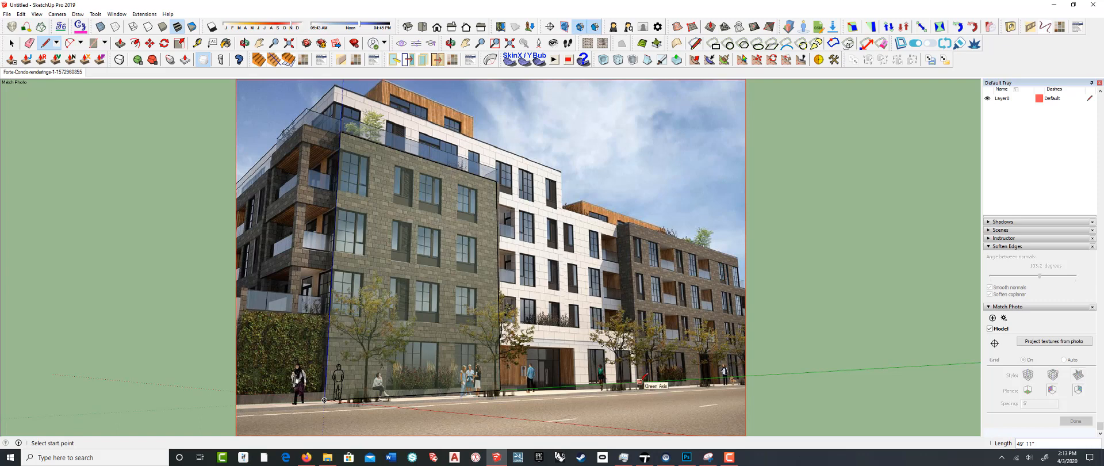
Trace the far brick block's street facade as a closed face from the green axis, about 87' wide and 49' 11" tall
left_click(640, 381)
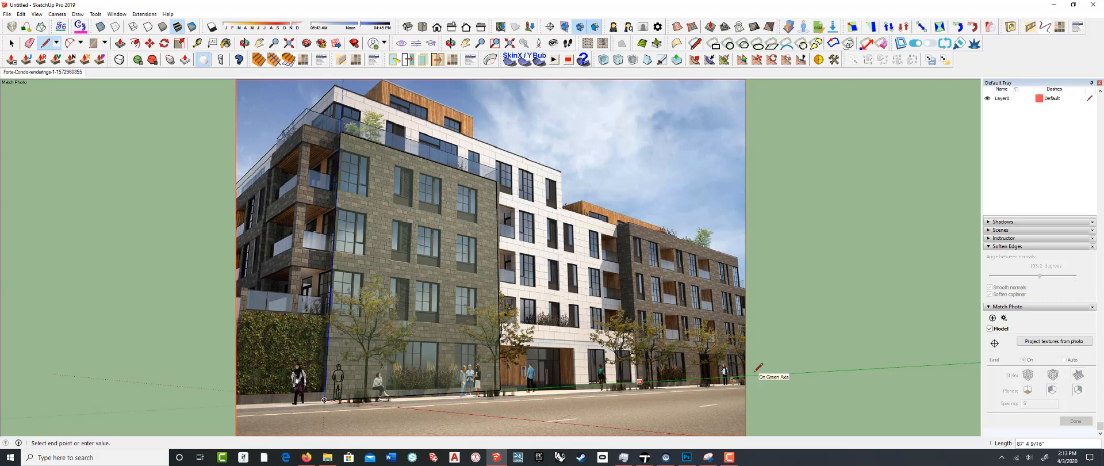
left_click(751, 375)
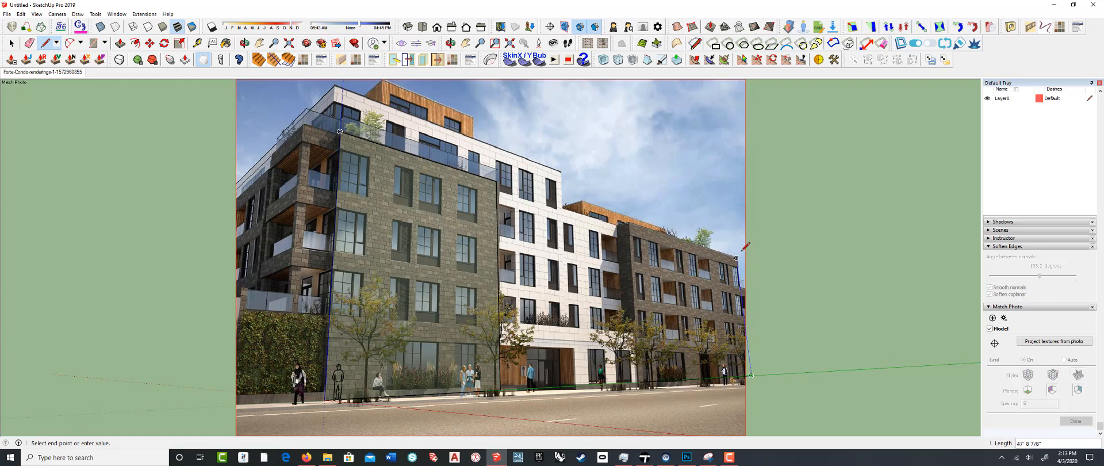
left_click(737, 257)
left_click(626, 223)
left_click(640, 379)
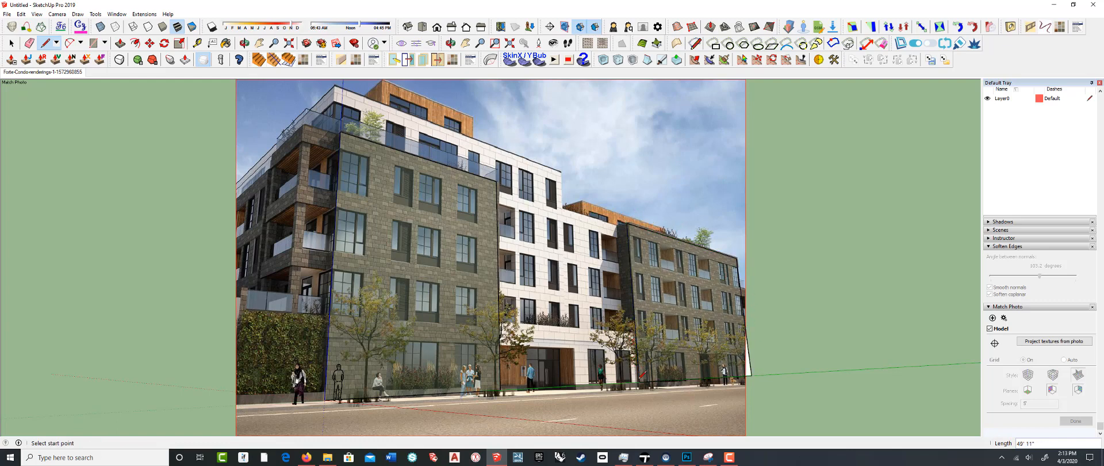
Close the far brick block's side return with lines about 4' 9" deep, running from its upper corner back and down to the ground
left_click(626, 222)
left_click(614, 227)
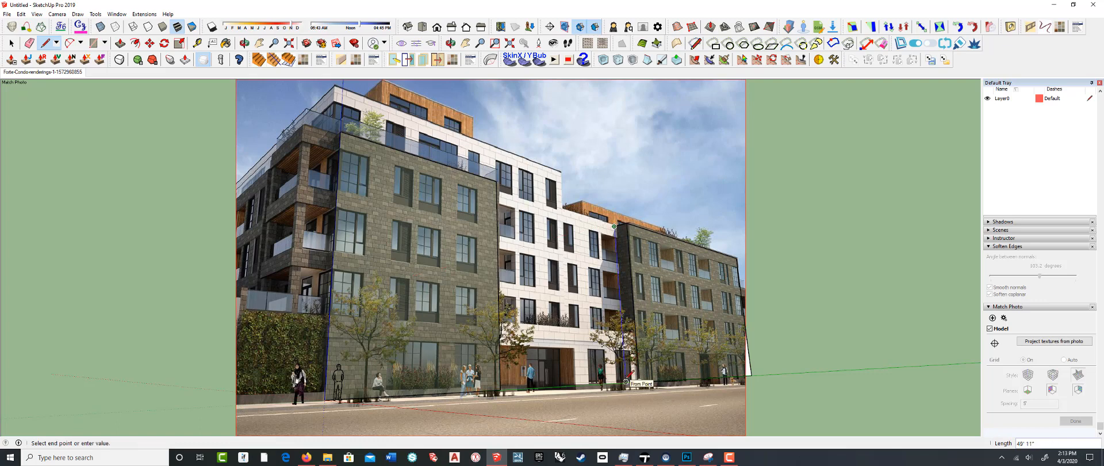
left_click(624, 384)
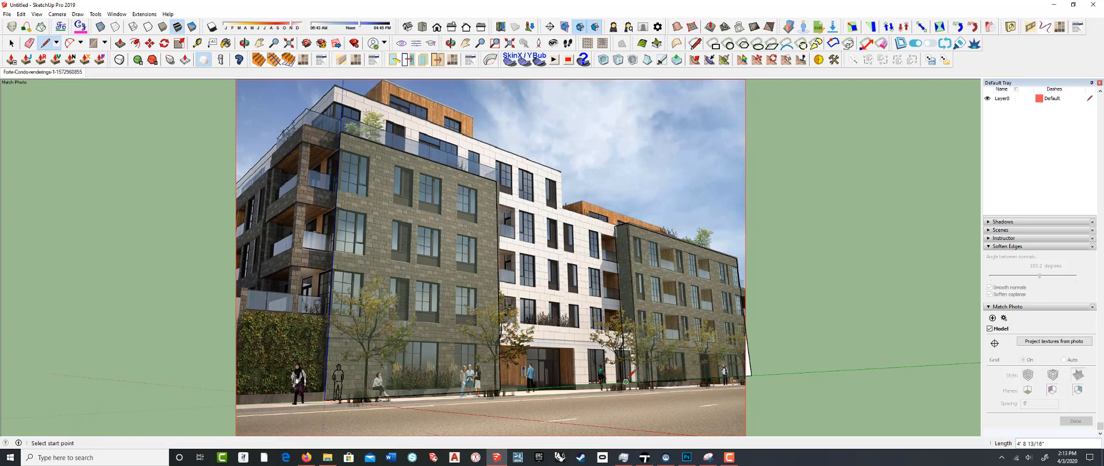
Trace the recessed white middle facade from the far block's return as a closed face about 49' 11" tall
left_click(614, 226)
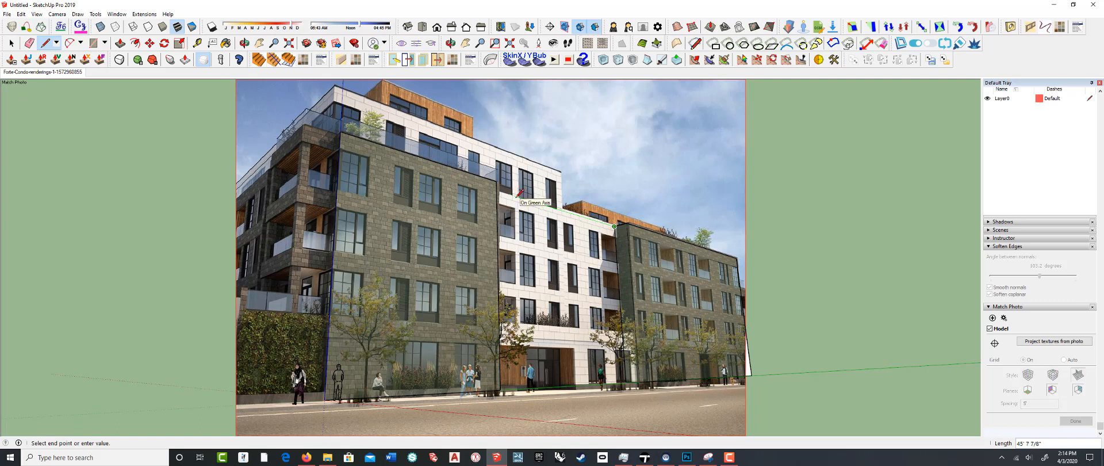
left_click(516, 196)
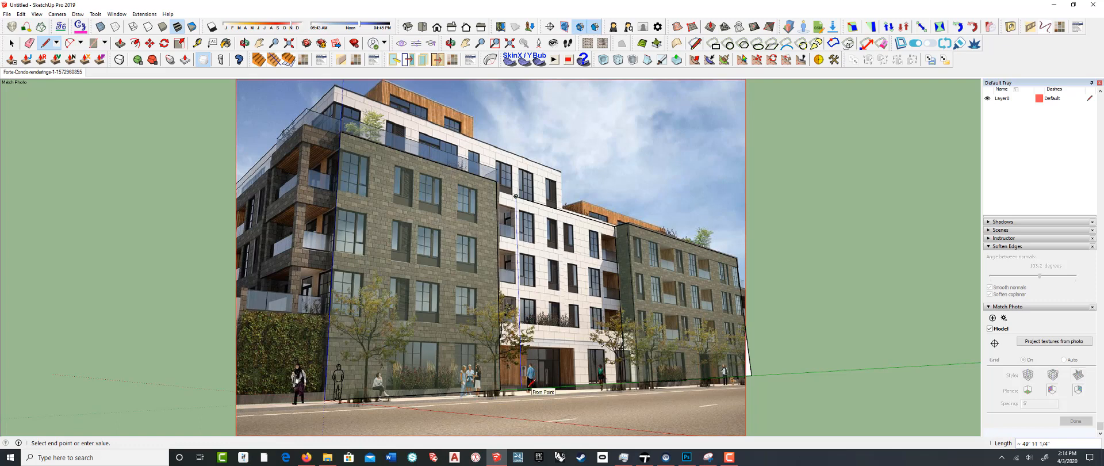
left_click(521, 387)
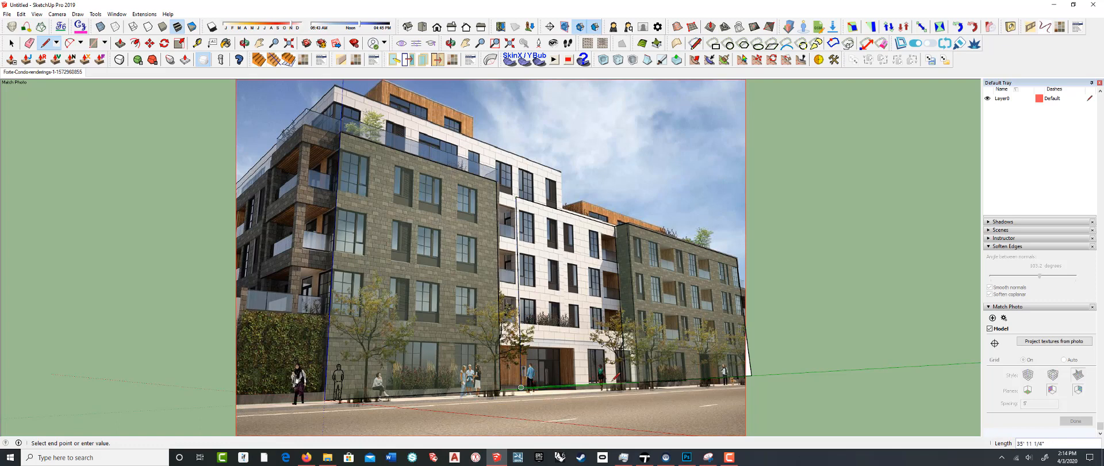
left_click(626, 381)
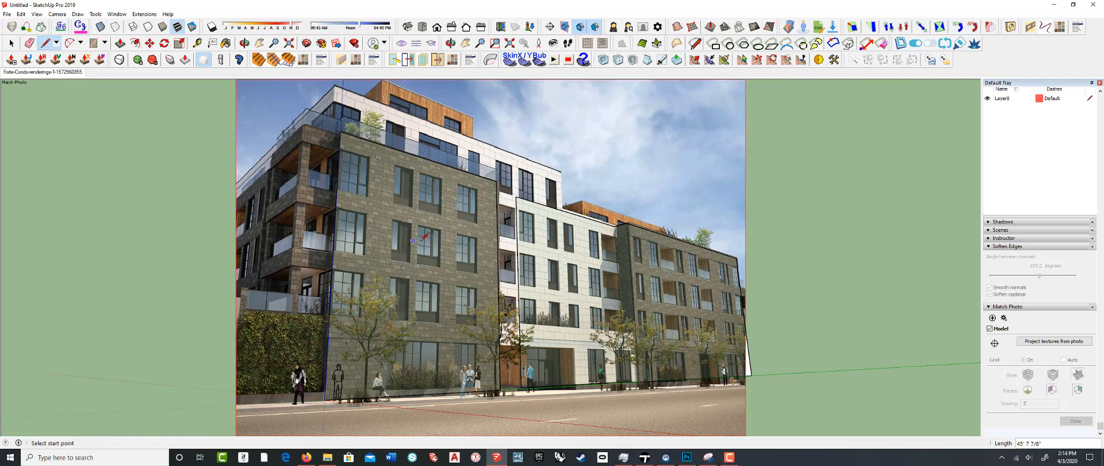
Draw the near brick block's side return as a closed face about 4' 9" deep, extending the middle facade's base line to it
mouse_move(413, 241)
middle_mouse_down()
mouse_move(433, 244)
mouse_move(454, 310)
mouse_move(515, 333)
mouse_move(256, 278)
mouse_move(494, 298)
mouse_move(501, 239)
mouse_move(582, 251)
mouse_move(639, 277)
mouse_move(546, 305)
mouse_move(148, 302)
middle_mouse_up()
key("l")
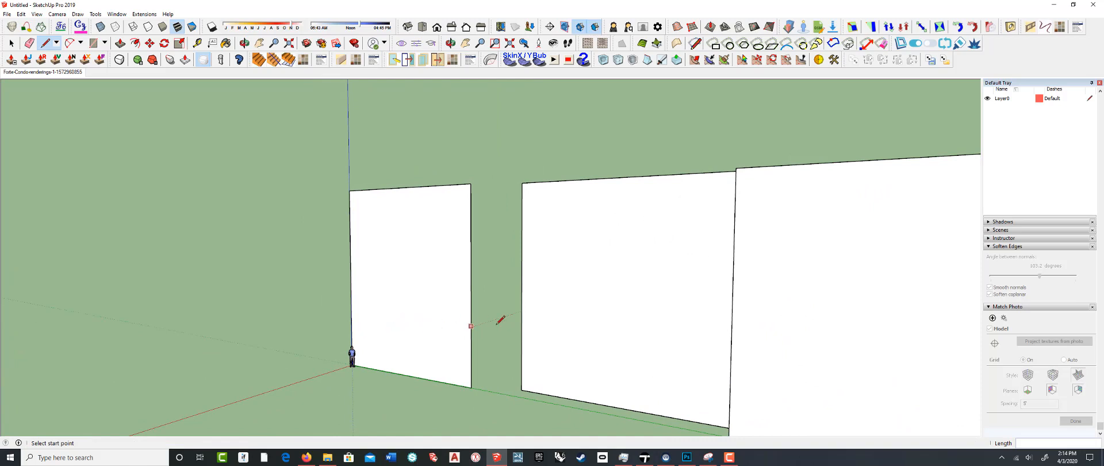
left_click(522, 389)
left_click(470, 387)
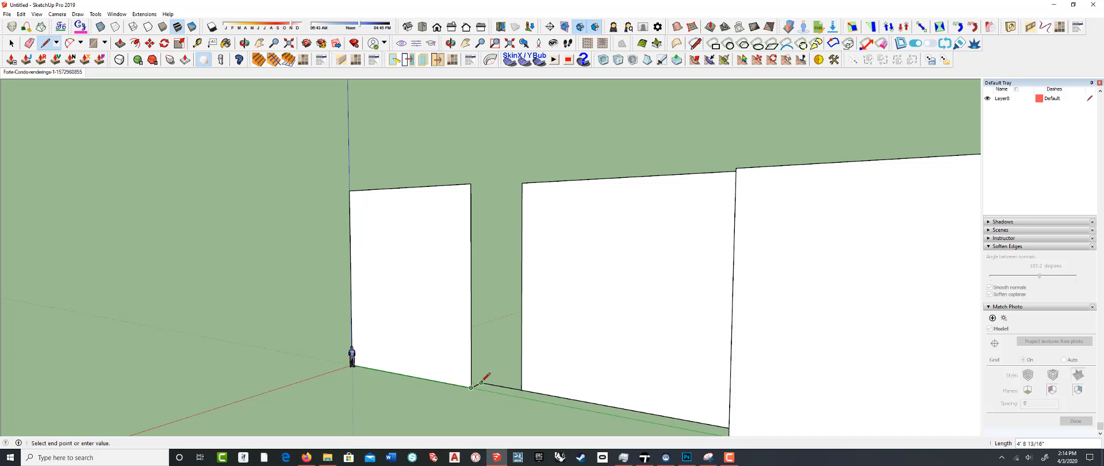
key("Escape")
left_click(471, 184)
key("Escape")
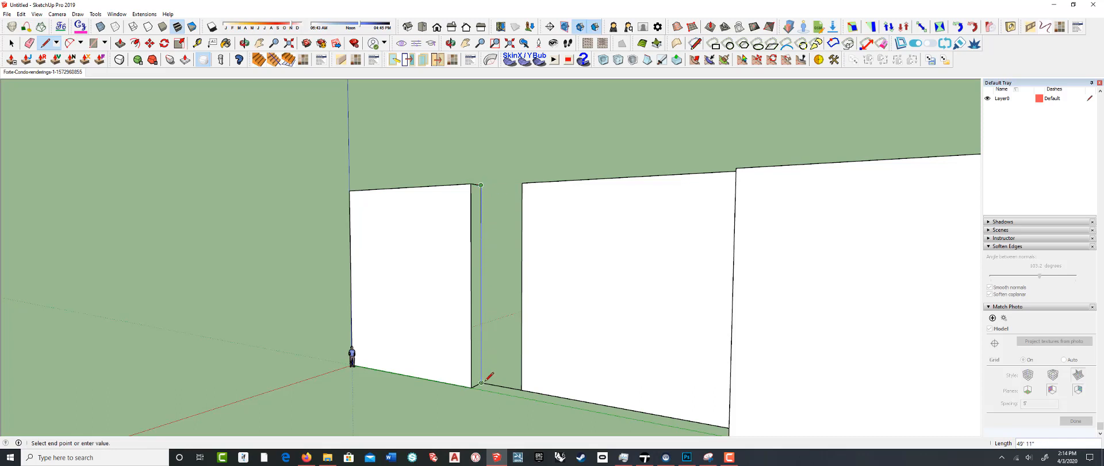
Extend the middle facade's top edge to the near block's return to fill the gap, and delete the dividing vertical line
mouse_move(485, 375)
middle_mouse_down()
mouse_move(493, 308)
mouse_move(543, 310)
middle_mouse_up()
left_click(479, 184)
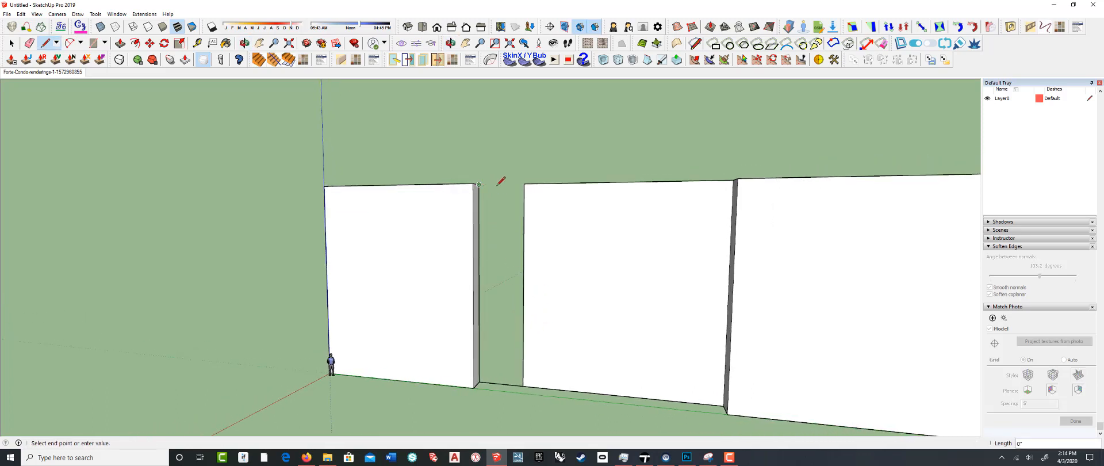
left_click(524, 183)
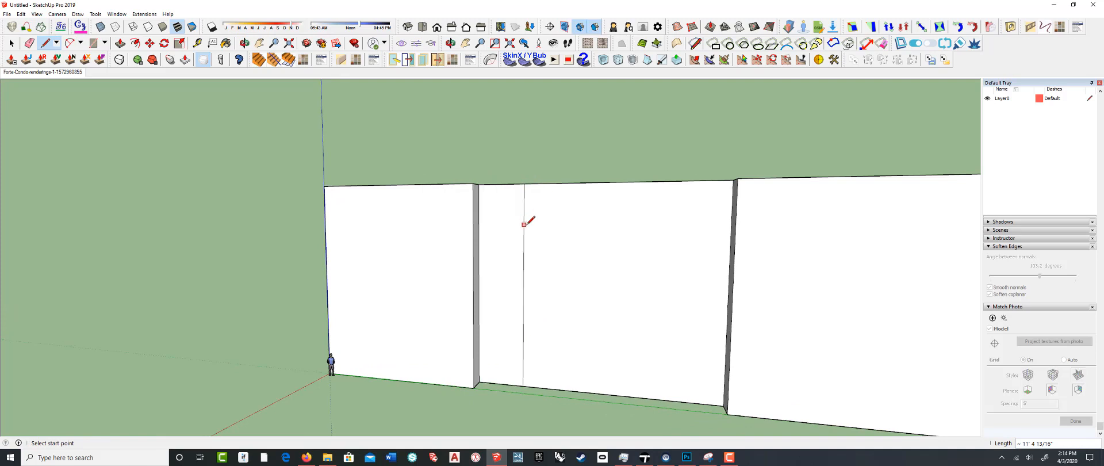
key("space")
left_click(524, 231)
key("Delete")
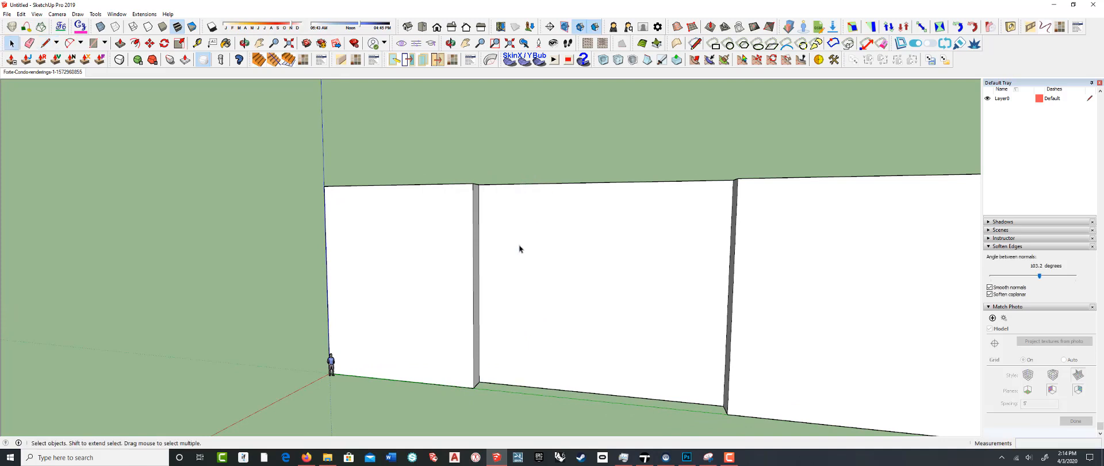
Return to the matched photo scene and trace the narrow recess at the near block's street corner, about 49' 11" tall and 2' 5" deep
scroll(492, 243, "down", 2)
scroll(546, 239, "down", 2)
middle_click_drag(547, 239, 621, 239)
left_click(37, 73)
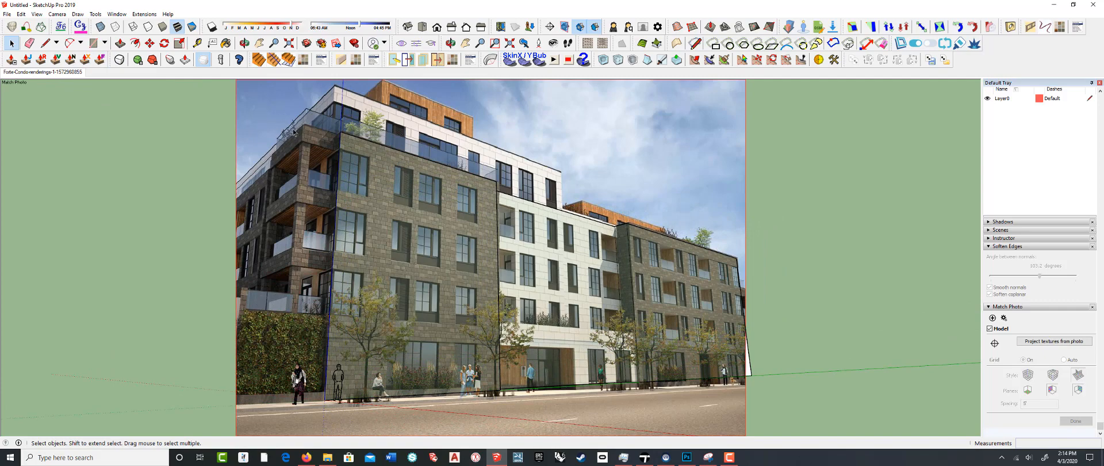
left_click(45, 43)
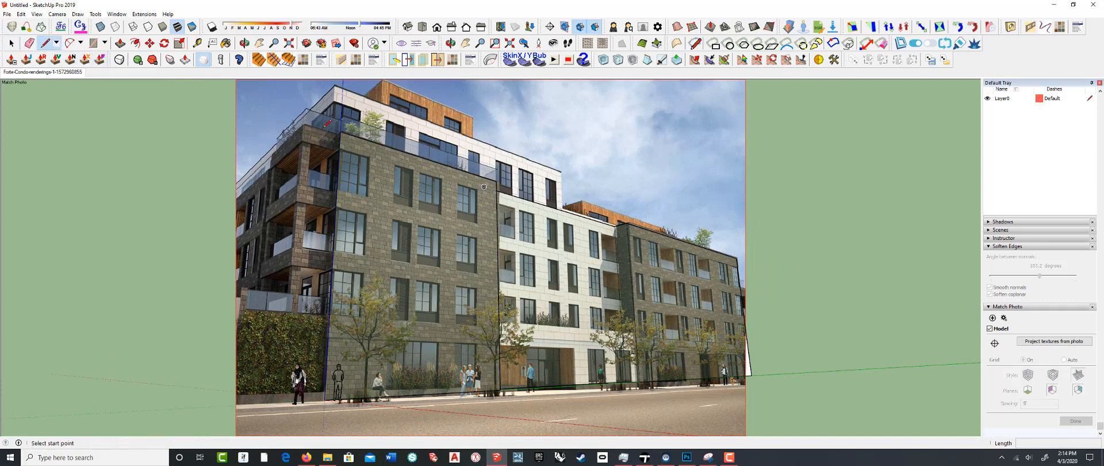
scroll(341, 130, "up", 2)
left_click(341, 131)
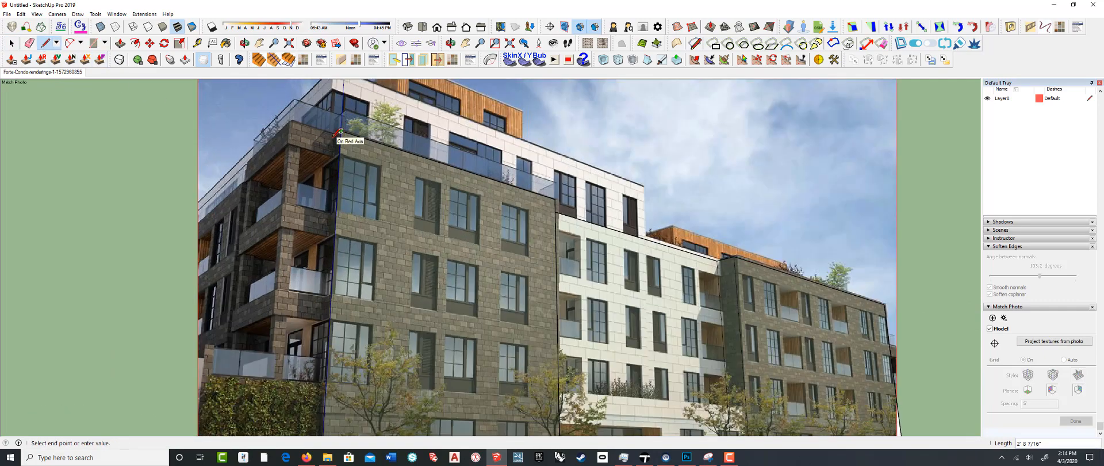
scroll(339, 131, "down", 2)
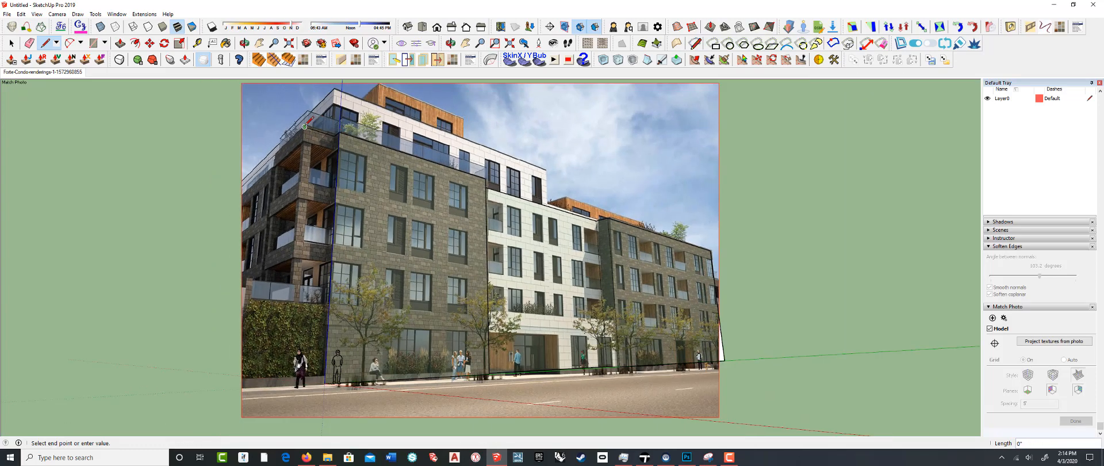
key("Escape")
left_click(334, 136)
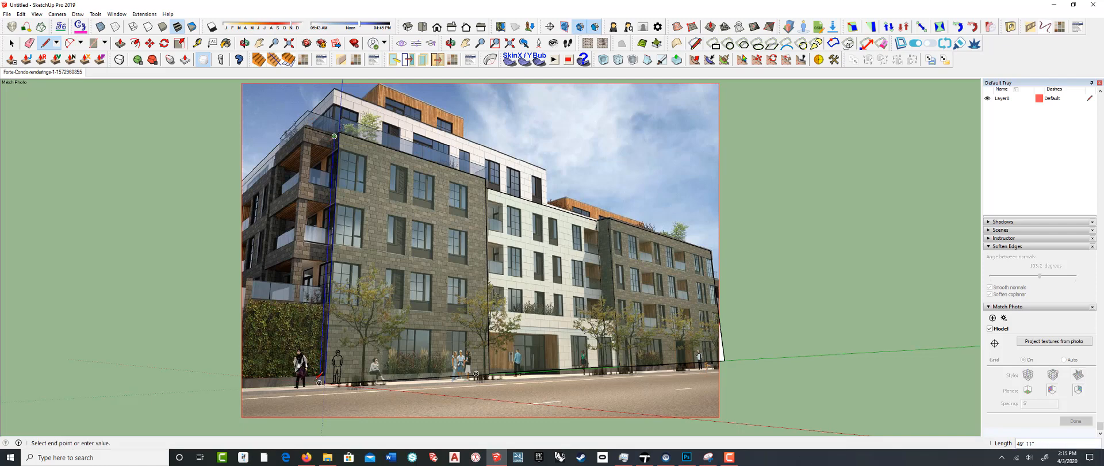
left_click(324, 383)
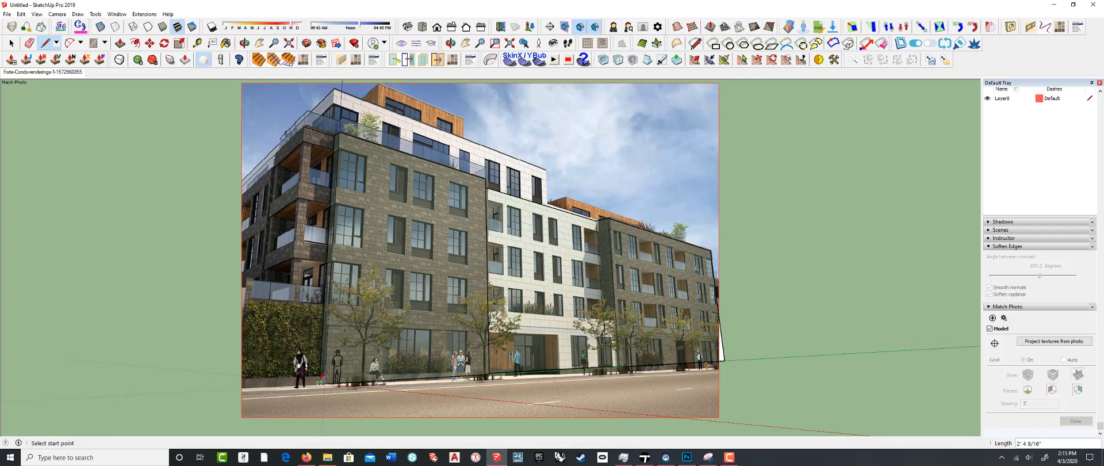
Trace the balcony bay beside the near block's corner as a closed face about 6' 3" wide, ending at the recess's base
left_click(320, 382)
left_click(306, 127)
left_click(305, 126)
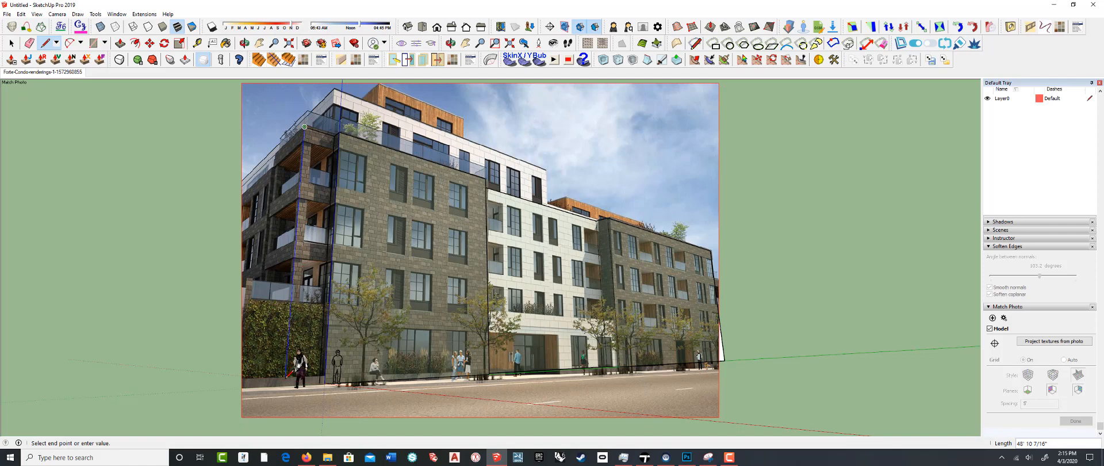
left_click(286, 382)
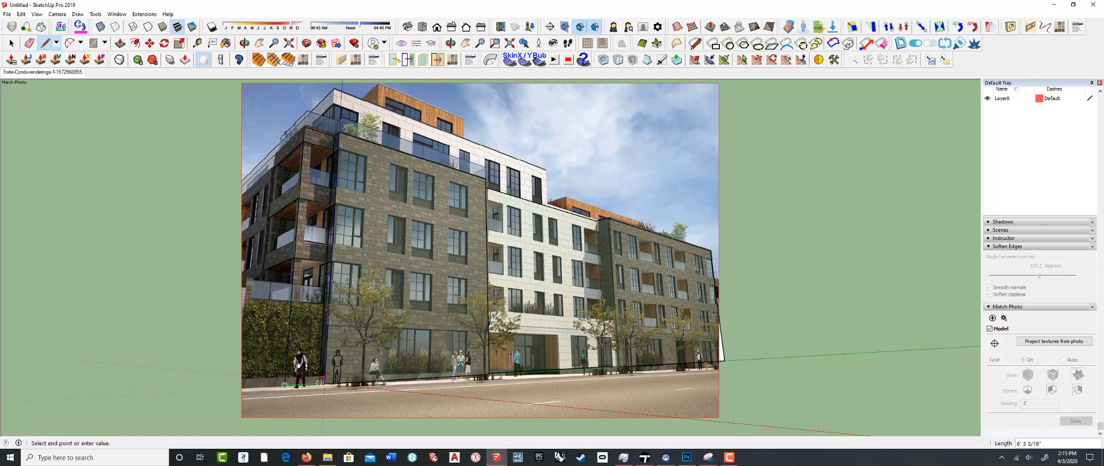
left_click(324, 381)
Join the balcony bay's base corner to the near block's base corner with a line to close the narrow recess
mouse_move(410, 294)
middle_mouse_down()
mouse_move(394, 308)
mouse_move(437, 333)
mouse_move(409, 272)
middle_mouse_up()
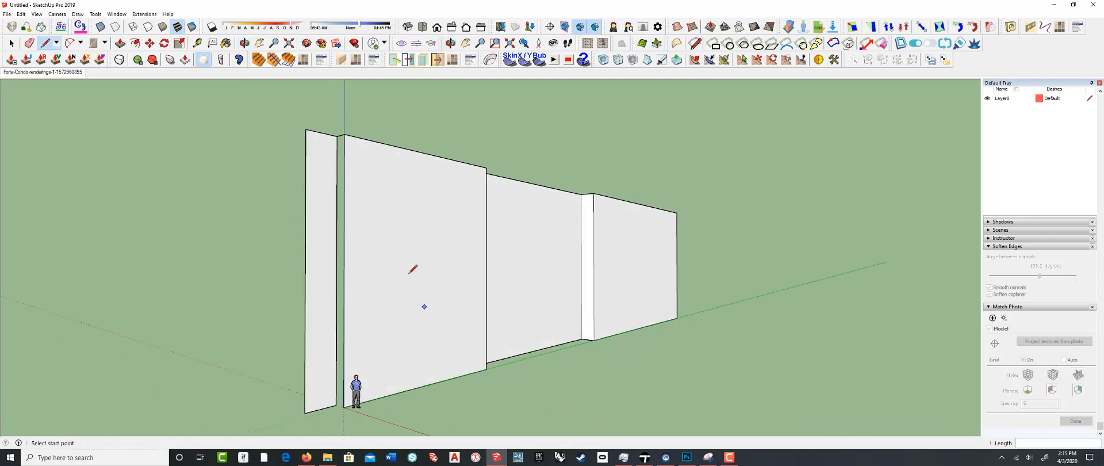
left_click(336, 405)
left_click(344, 407)
middle_click_drag(344, 407, 367, 348)
Return to the matched photo scene and project the photo's textures onto the traced faces without trimming partially visible faces
left_click(44, 72)
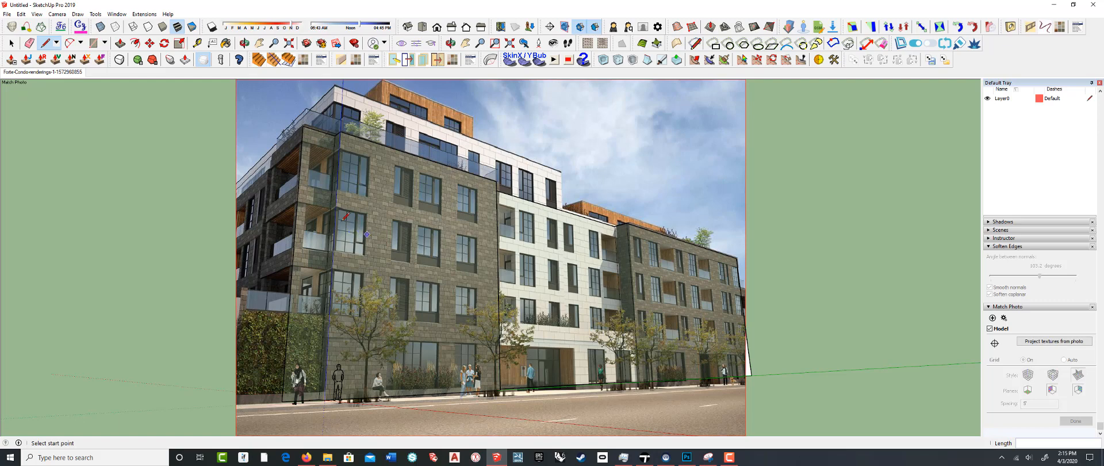
left_click(11, 42)
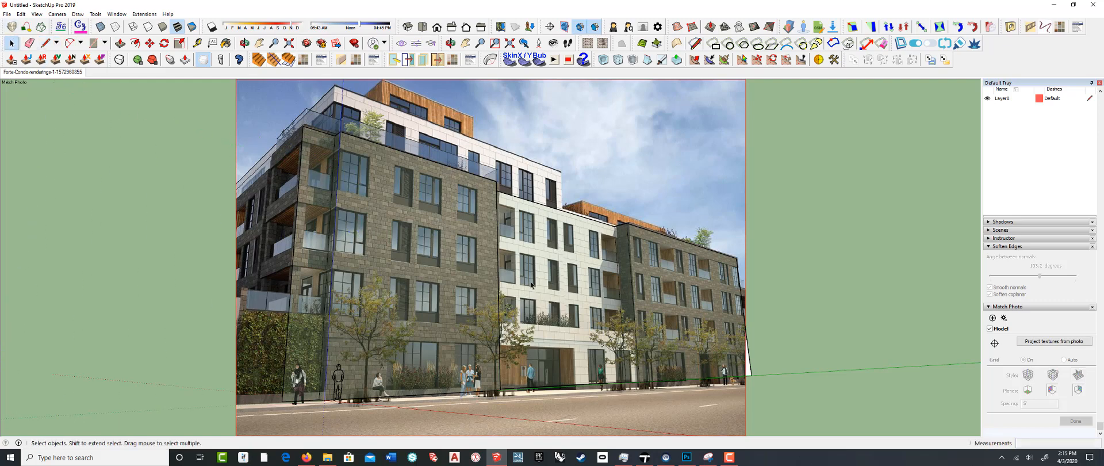
left_click(1049, 341)
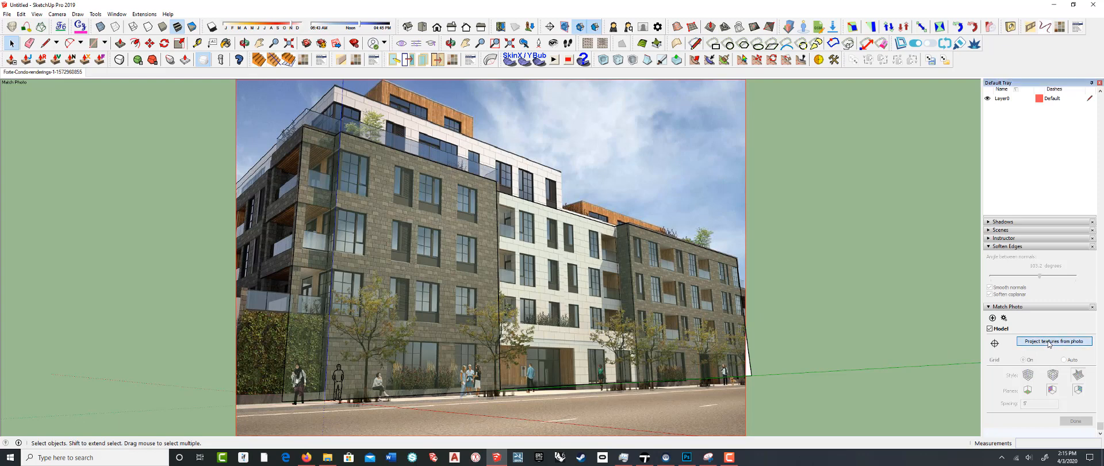
left_click(520, 247)
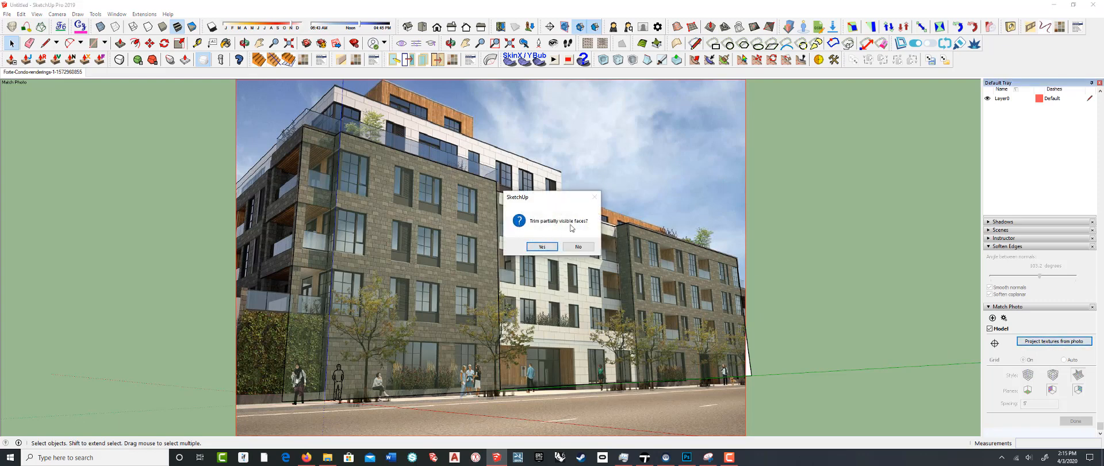
left_click(579, 246)
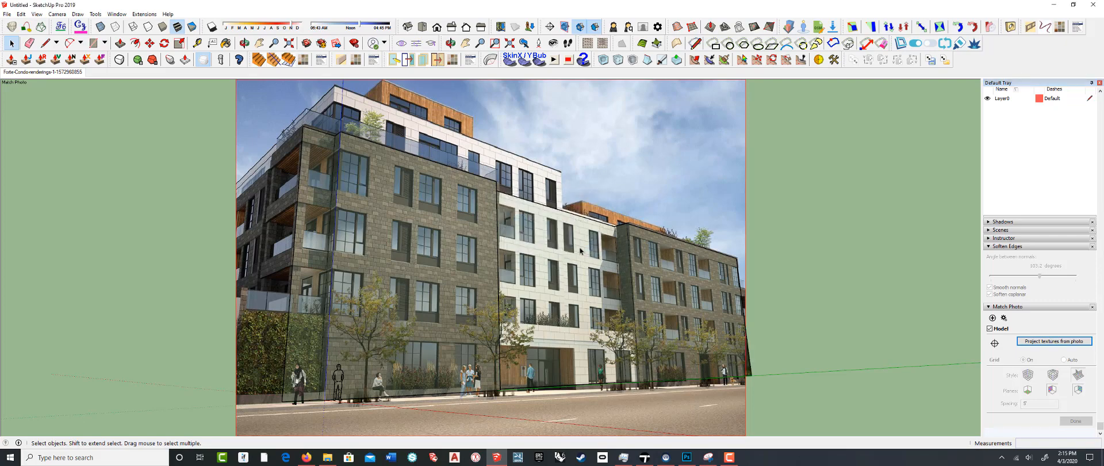
Examine the textured facades away from the matched view and sample the projected photo material
middle_click_drag(497, 275, 522, 316)
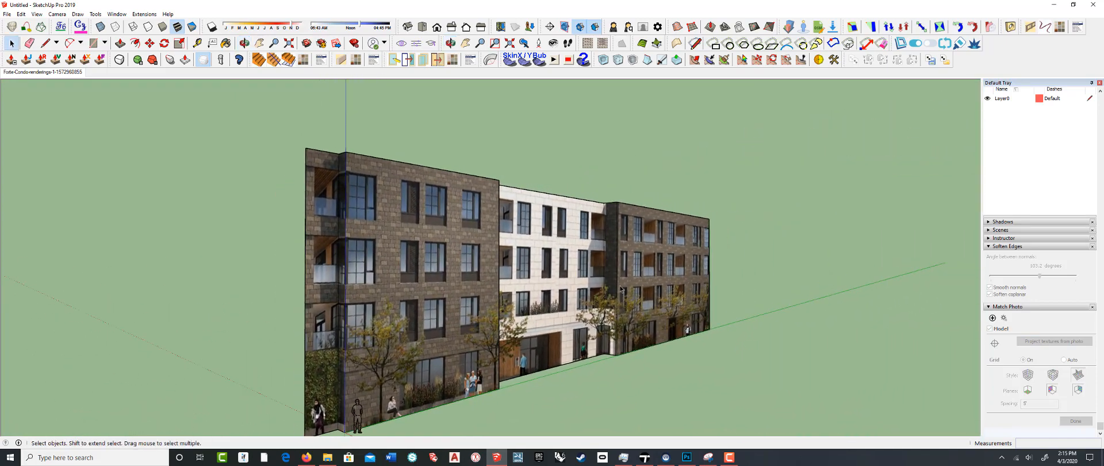
key("b")
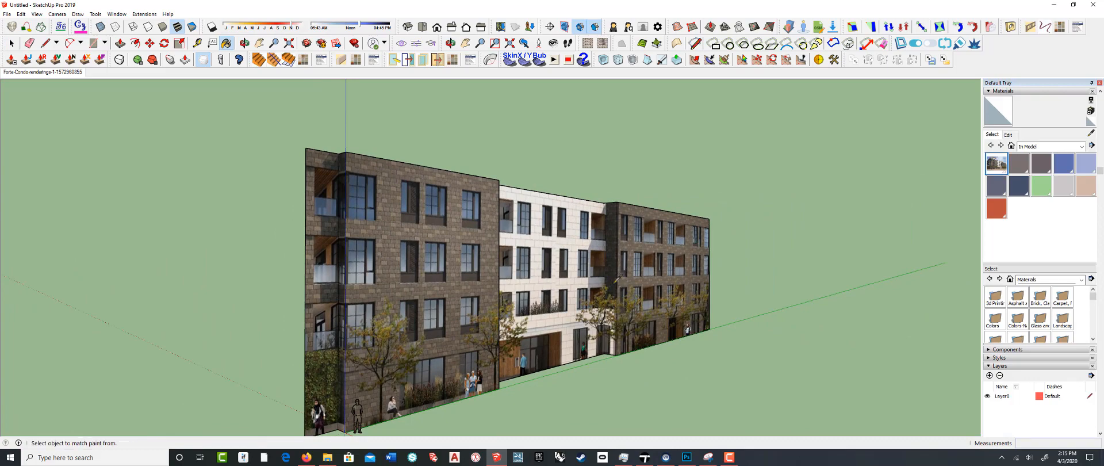
mouse_move(614, 276)
middle_mouse_down()
mouse_move(317, 315)
mouse_move(396, 287)
mouse_move(461, 289)
mouse_move(423, 303)
mouse_move(355, 273)
mouse_move(367, 268)
mouse_move(697, 283)
mouse_move(527, 280)
middle_mouse_up()
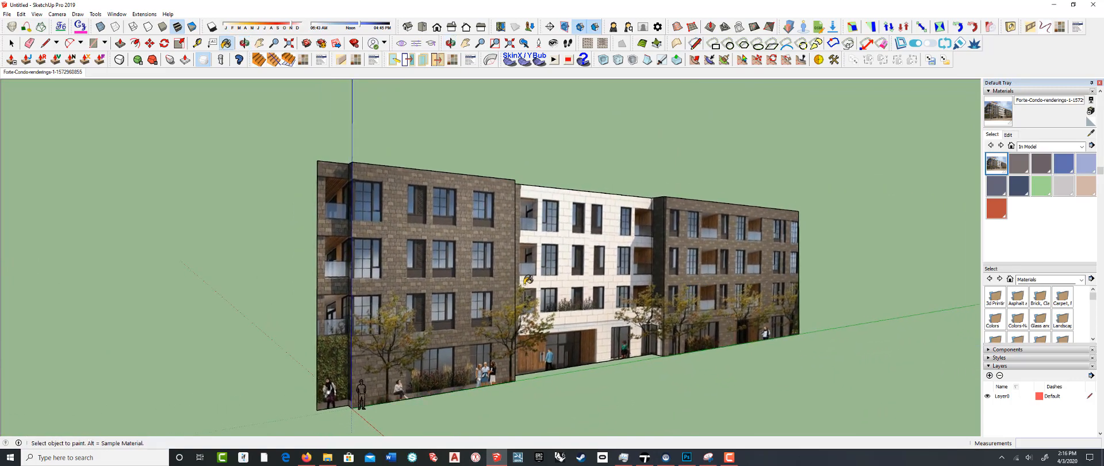
scroll(410, 279, "down", 2)
mouse_move(420, 293)
middle_mouse_down()
mouse_move(572, 299)
mouse_move(370, 292)
mouse_move(386, 290)
middle_mouse_up()
Save the model as PhotoMatch.skp in the Demo Site for TM 2020-new folder, overwriting the existing file, and switch to Twinmotion
left_click(7, 13)
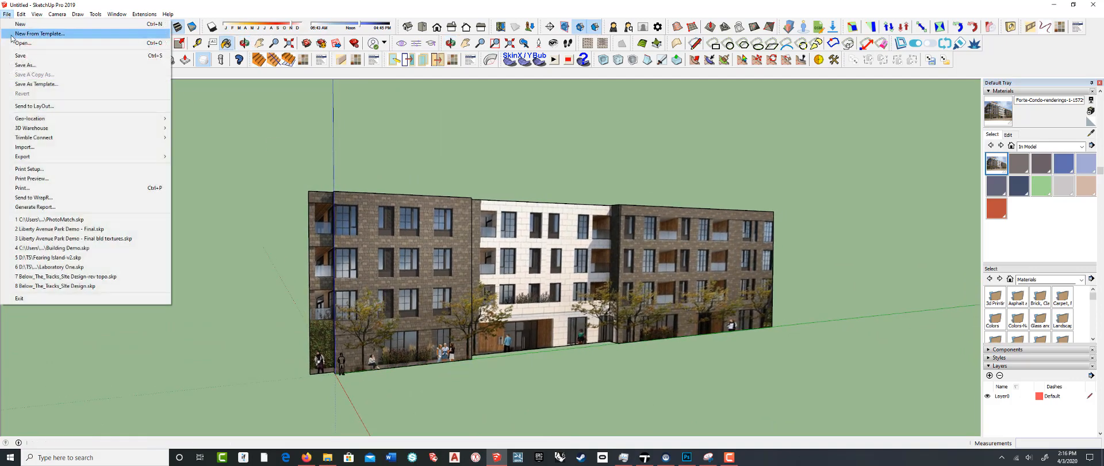
left_click(19, 56)
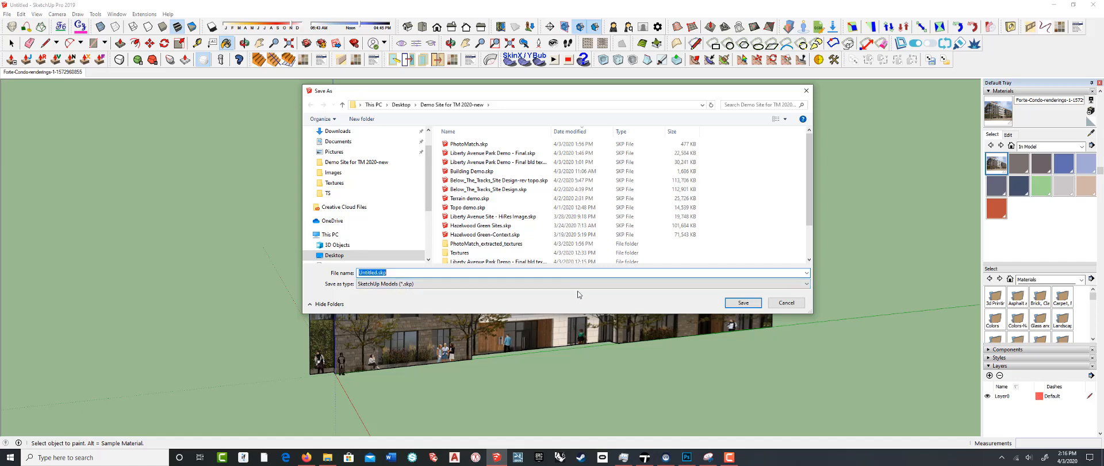
left_click(500, 144)
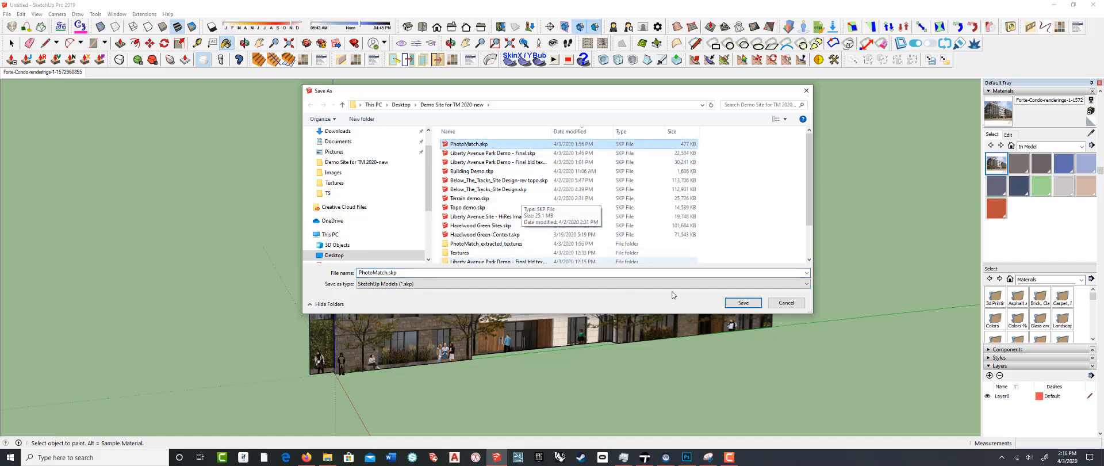
left_click(742, 303)
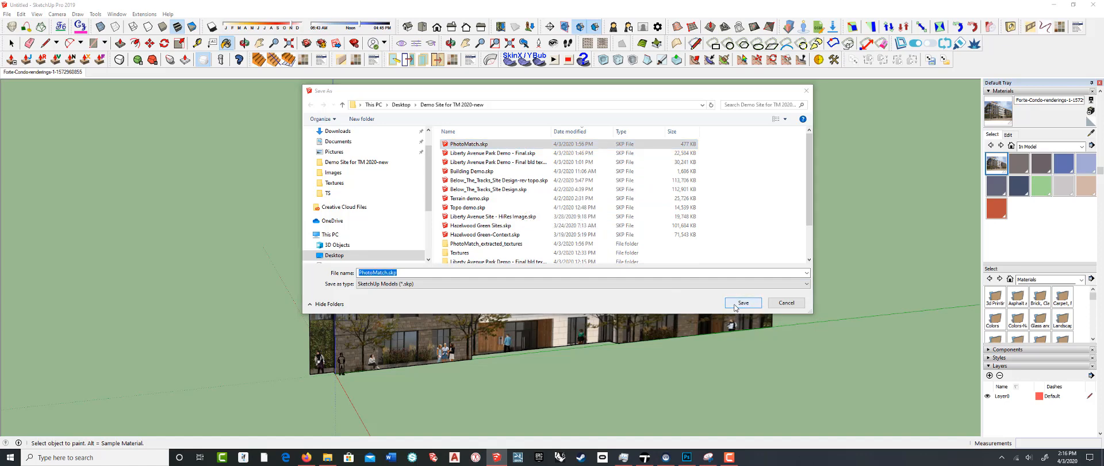
left_click(574, 228)
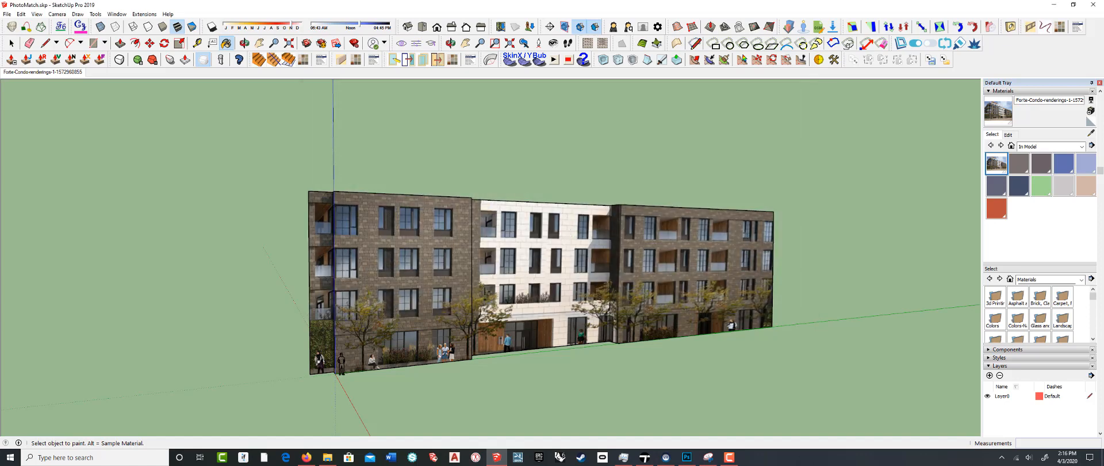
left_click(645, 457)
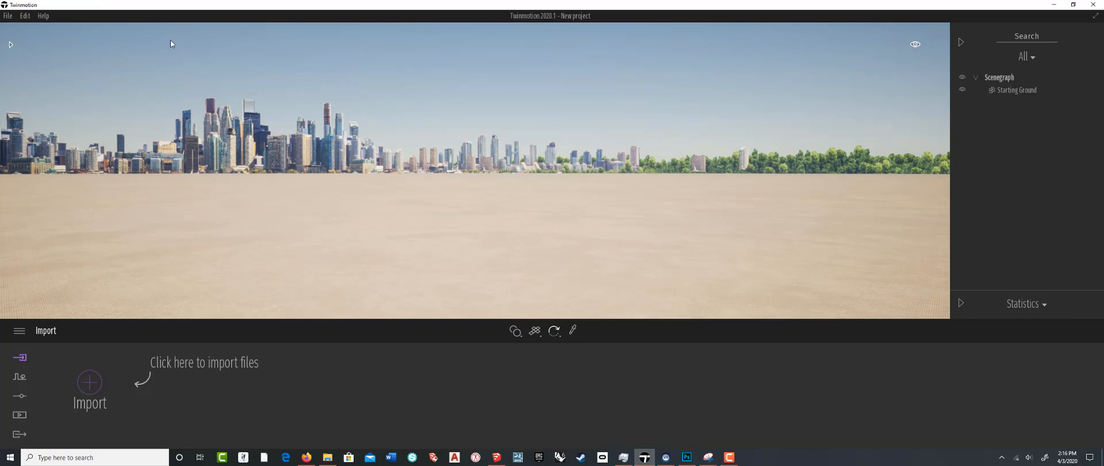
Import PhotoMatch.skp from the Demo Site for TM 2020-new folder as geometry with the Collapse all option
left_click(92, 385)
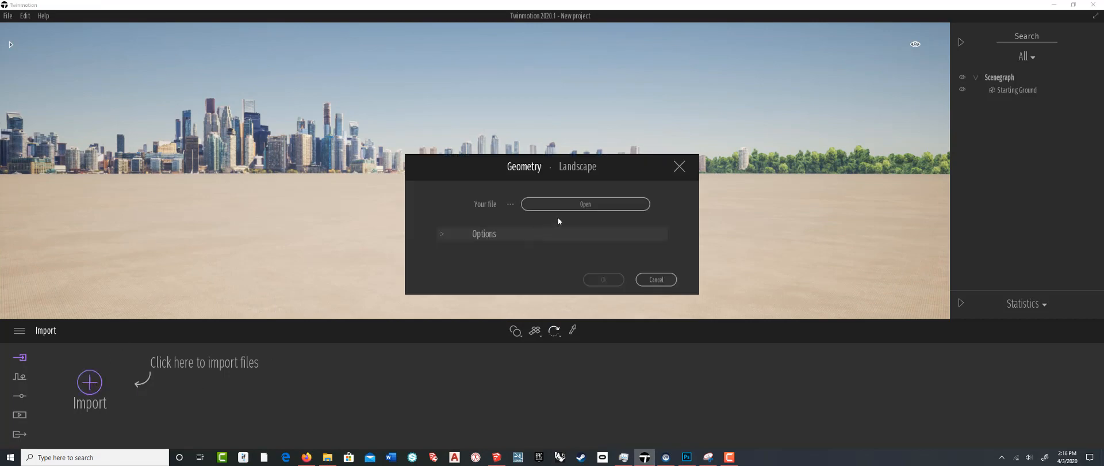
left_click(574, 205)
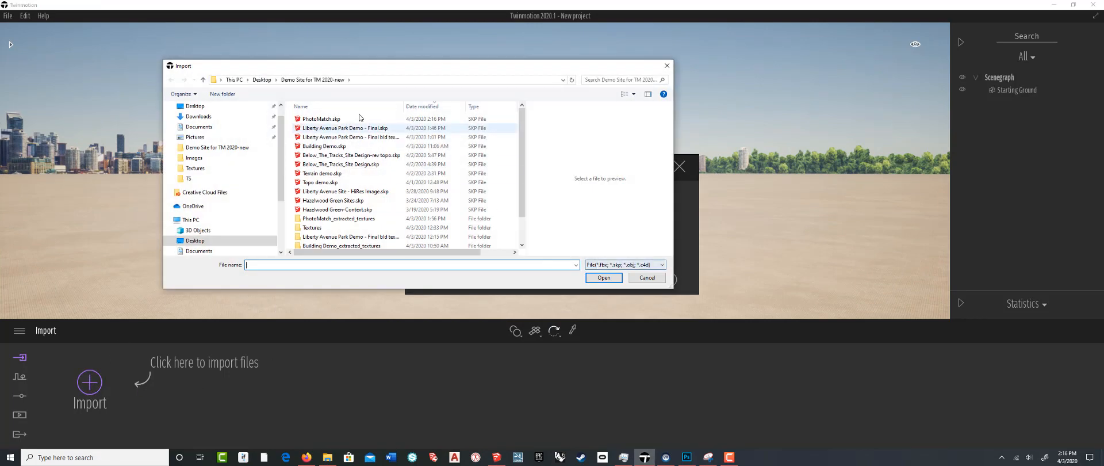
left_click(327, 119)
left_click(604, 277)
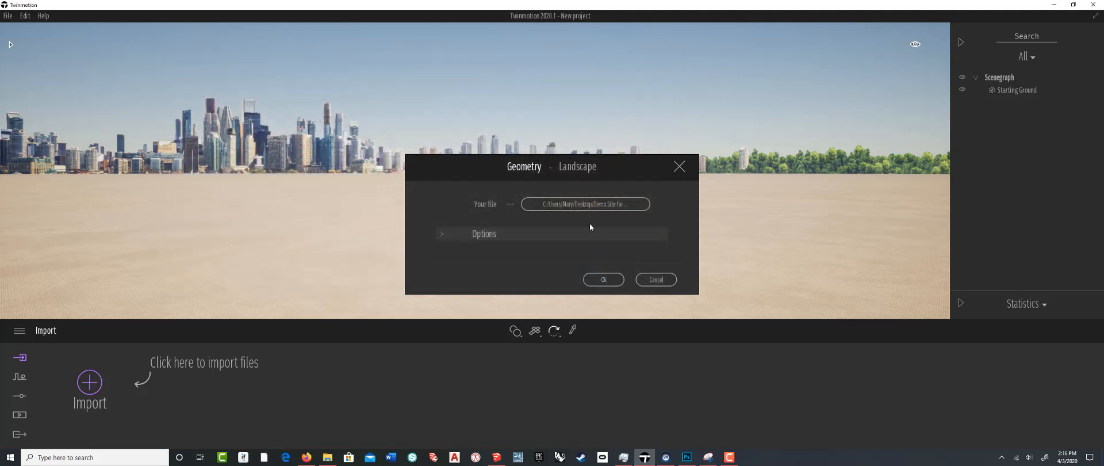
left_click(632, 234)
left_click(656, 253)
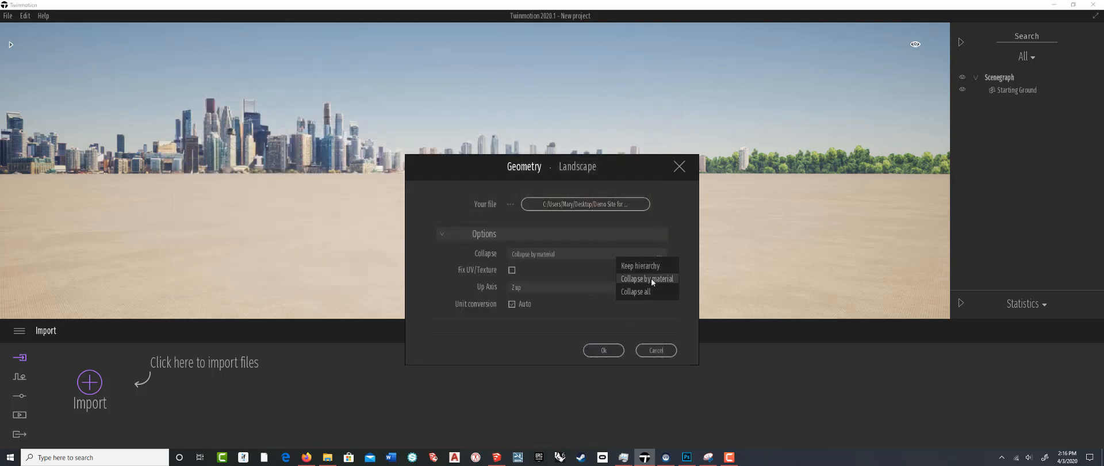
left_click(646, 290)
left_click(603, 349)
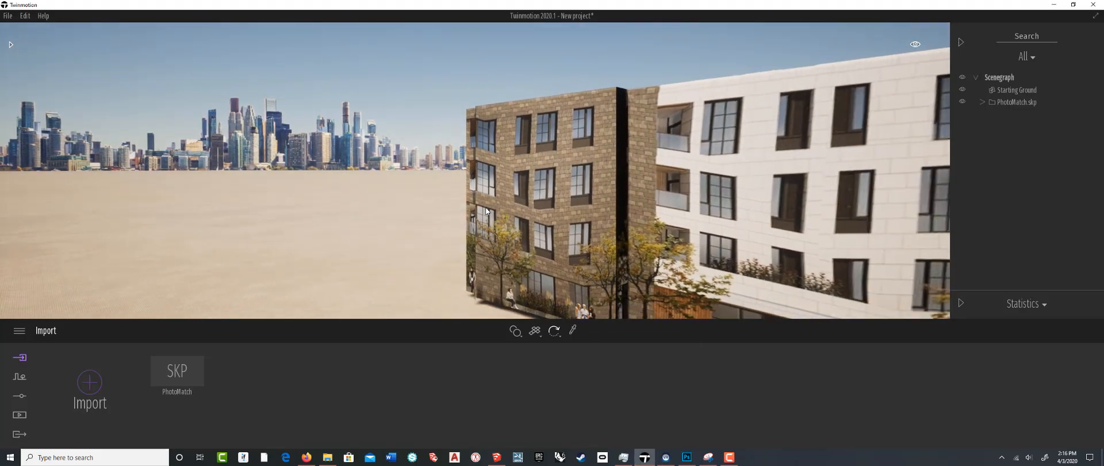
Examine the imported condo building's textured facades from farther away and from the front
scroll(484, 210, "down", 6)
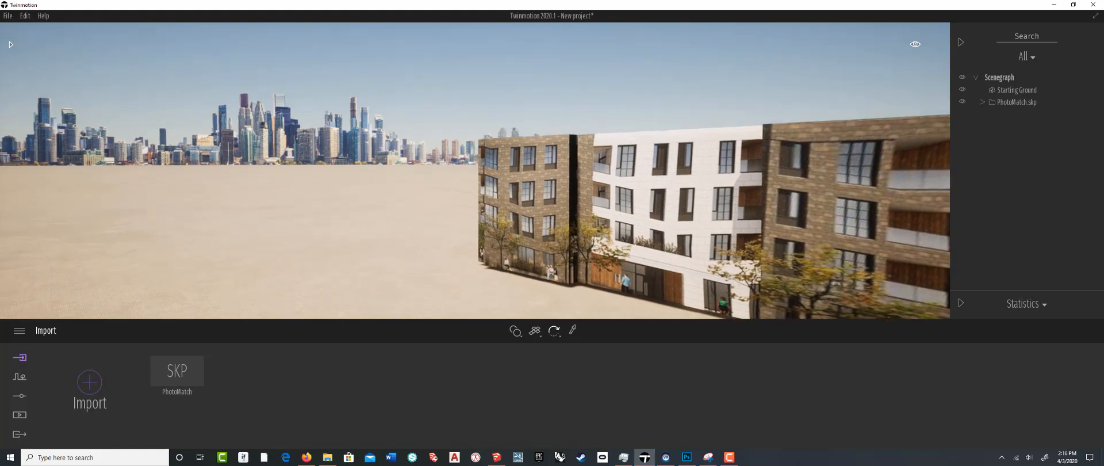
middle_click_drag(475, 209, 650, 182)
scroll(473, 208, "down", 5)
scroll(475, 207, "down", 4)
middle_click_drag(475, 207, 540, 204, "shift")
left_click_drag(265, 170, 274, 171, "alt")
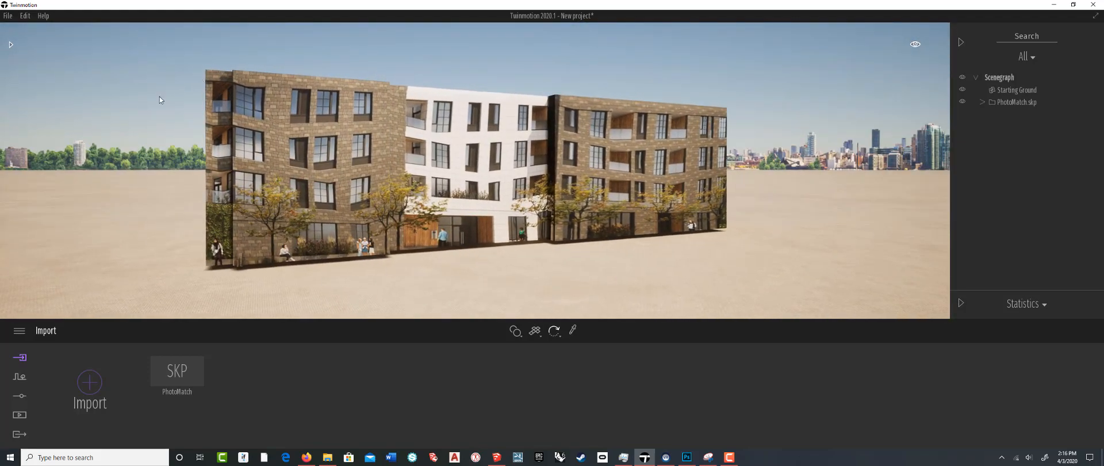
Switch to SketchUp and trace the near brick block's top-floor corner window with a rectangle about 8' 3" by 5' 8"
left_click(496, 457)
middle_click_drag(412, 282, 387, 284)
left_click(93, 42)
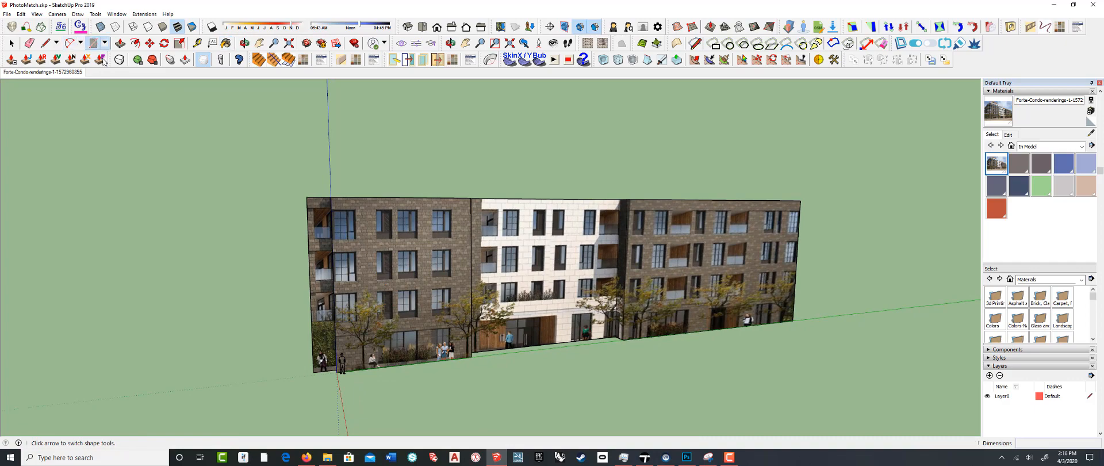
scroll(371, 222, "up", 3)
scroll(370, 222, "up", 2)
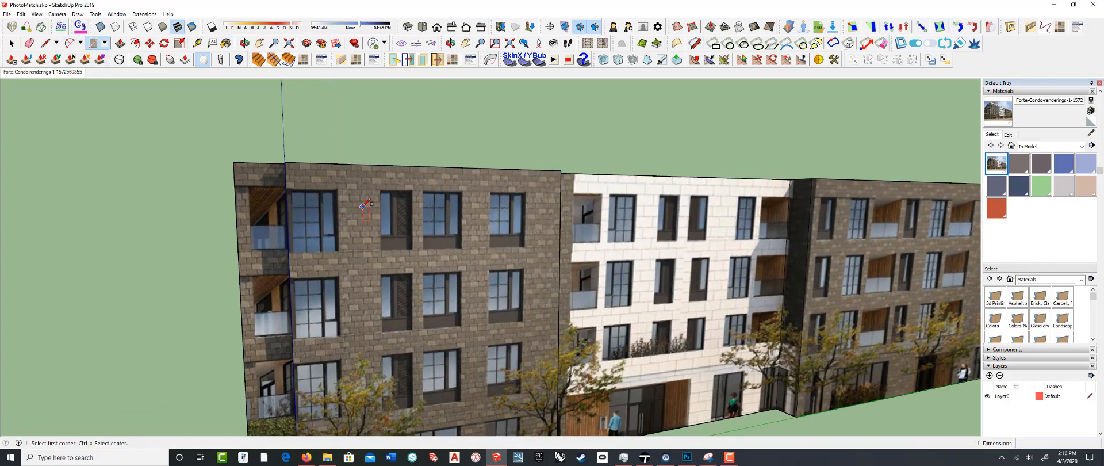
scroll(286, 187, "up", 1)
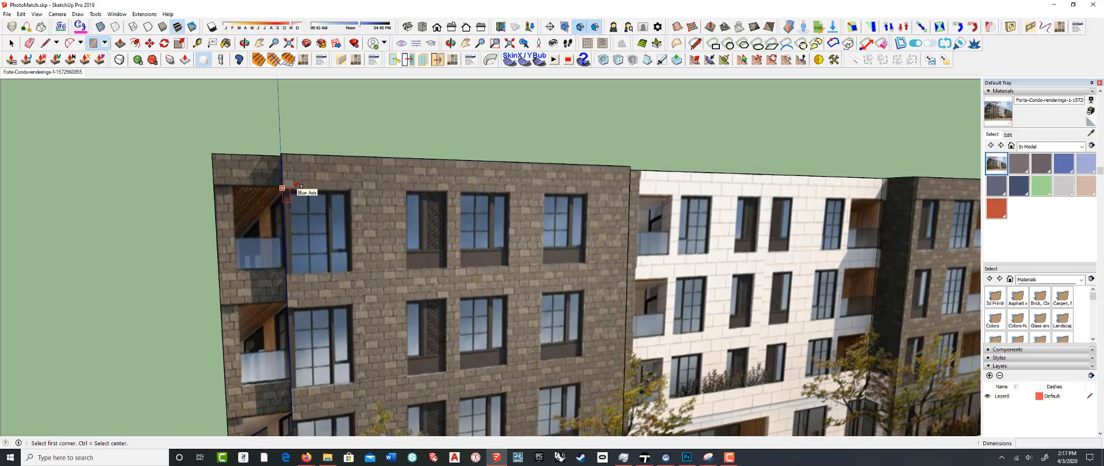
scroll(291, 187, "up", 3)
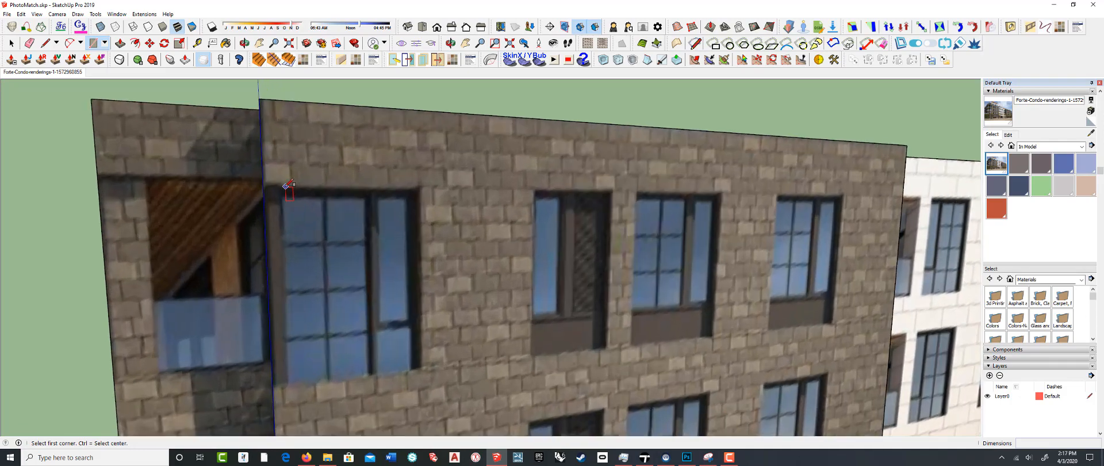
left_click(281, 186)
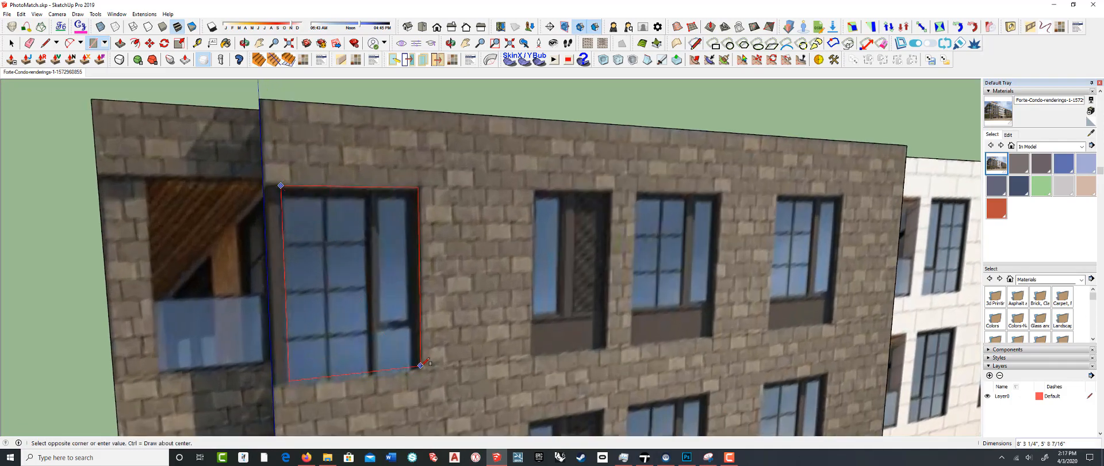
left_click(424, 365)
Copy the traced corner window face over the two other wide windows on the near block's top floor
middle_click_drag(411, 338, 351, 300)
key("space")
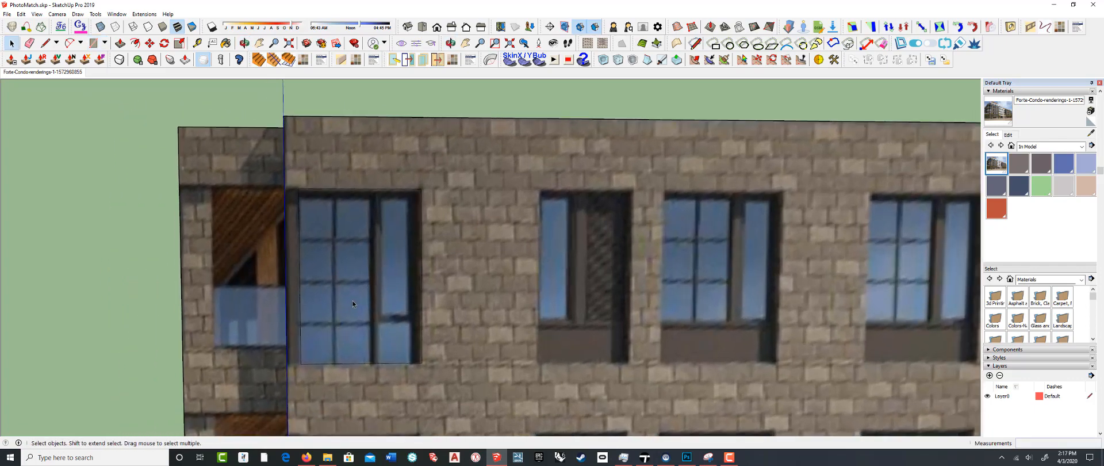
double_click(353, 299)
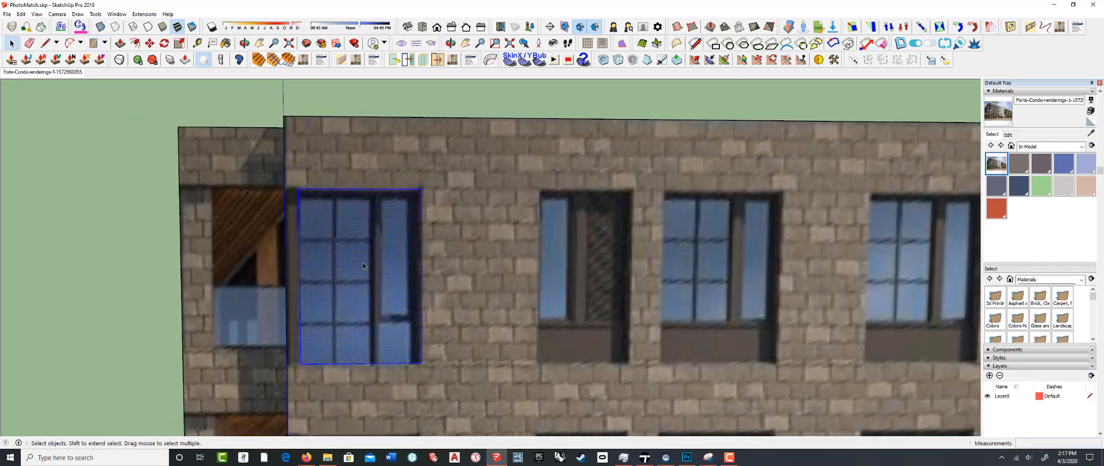
key("m")
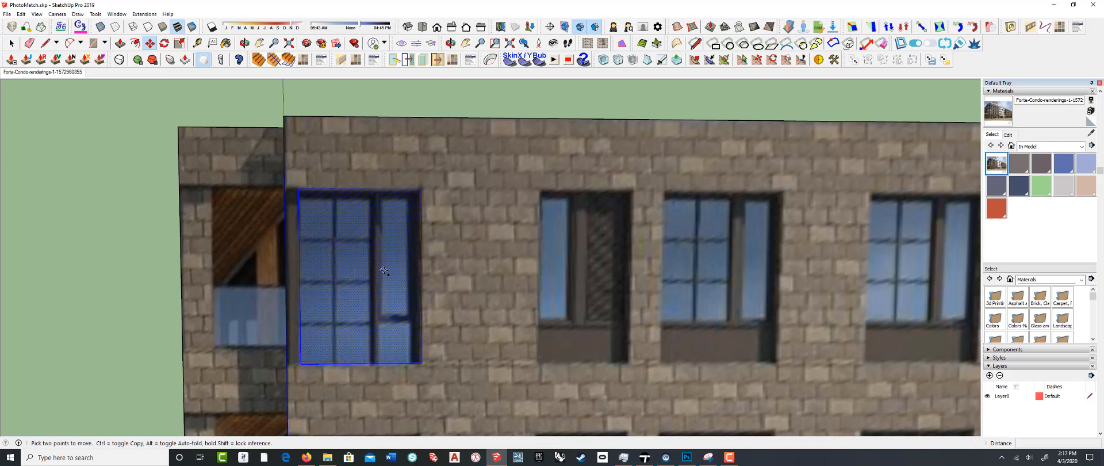
left_click(298, 188)
key("ctrl")
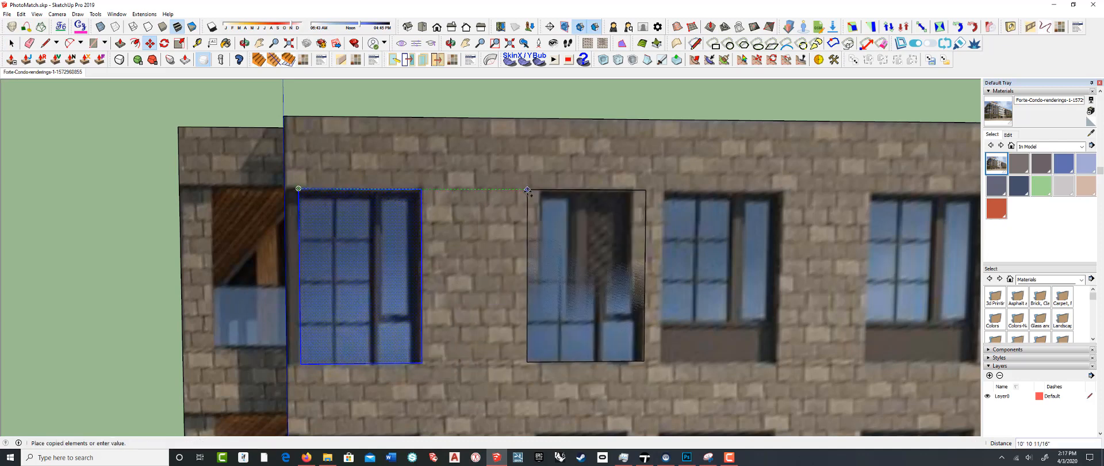
left_click(663, 190)
left_click(663, 190)
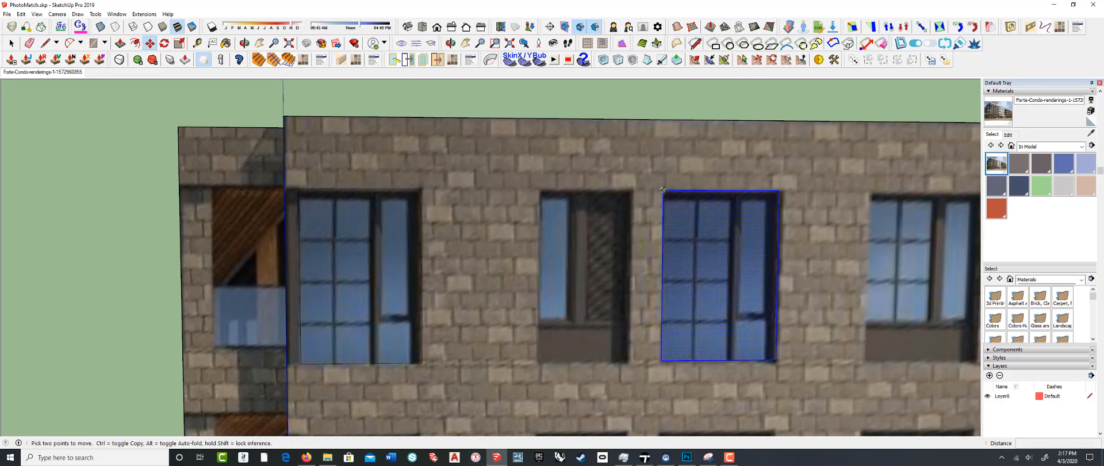
key("ctrl")
left_click(871, 200)
Examine the copied windows and the remaining facade, including the trees and people in the photo texture, from several distances and angles
scroll(871, 199, "down", 5)
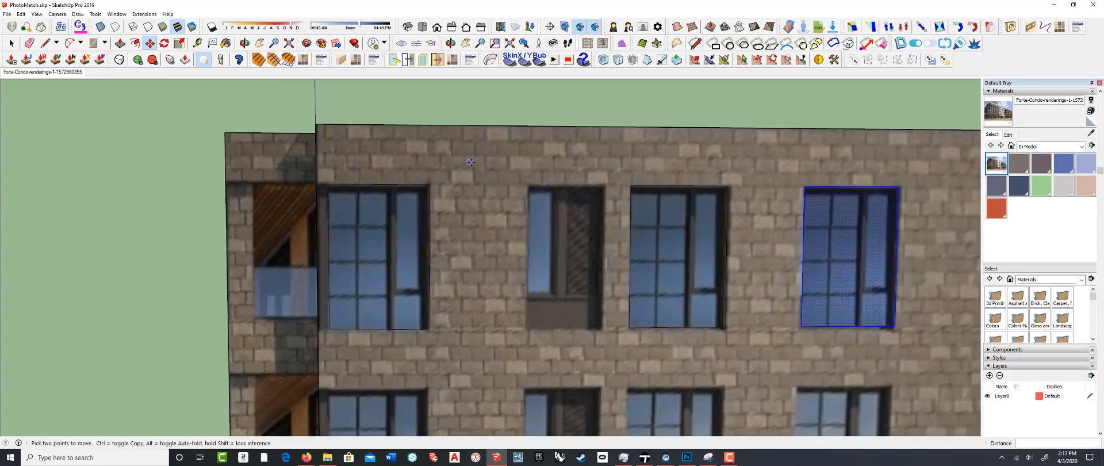
scroll(566, 211, "down", 5)
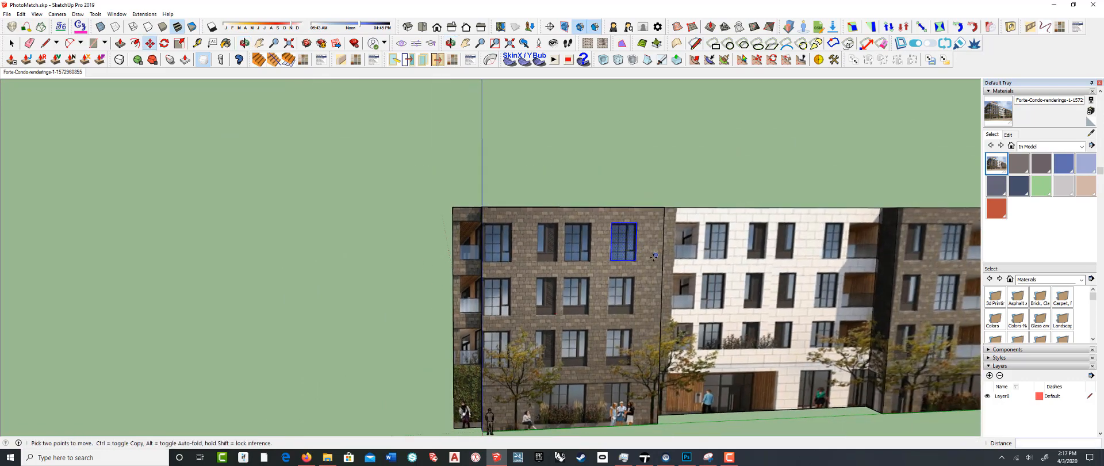
scroll(608, 269, "up", 3)
scroll(592, 271, "down", 6)
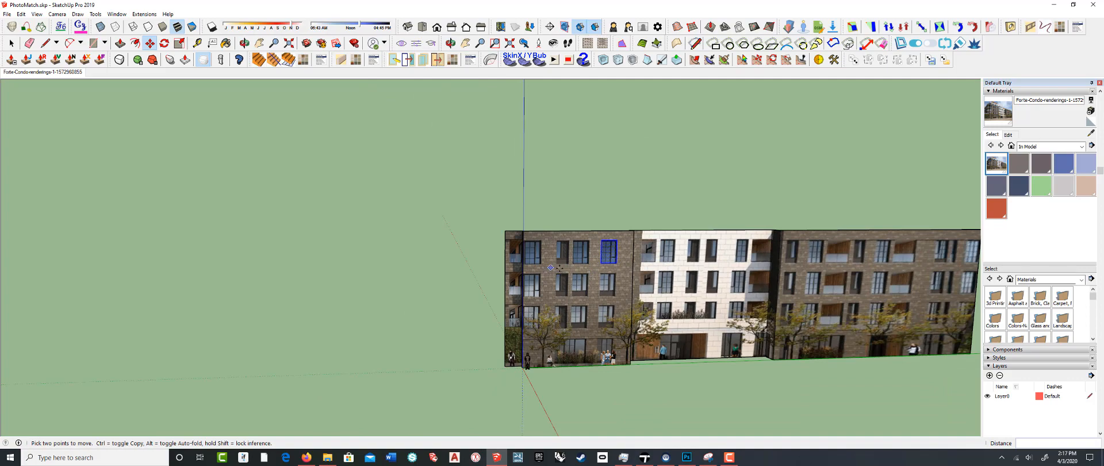
middle_click_drag(559, 268, 598, 290)
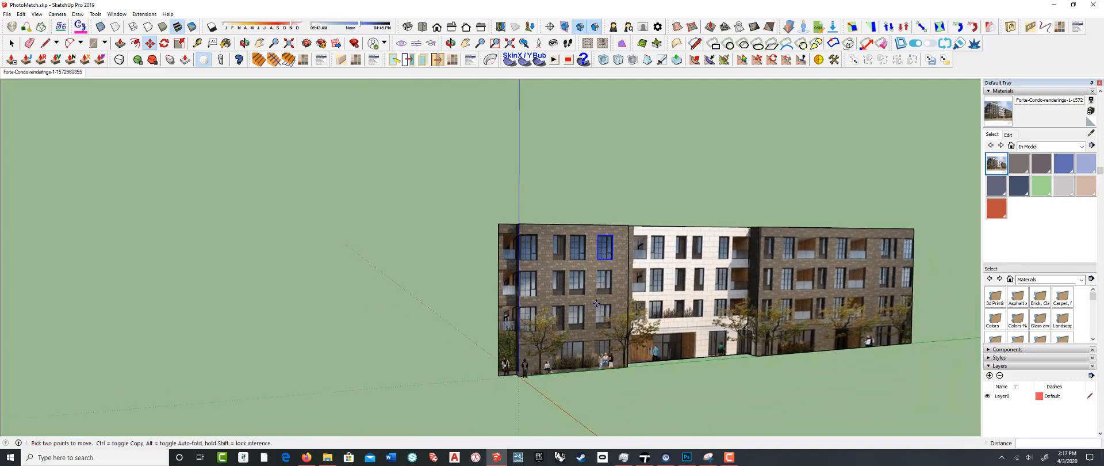
scroll(596, 303, "up", 5)
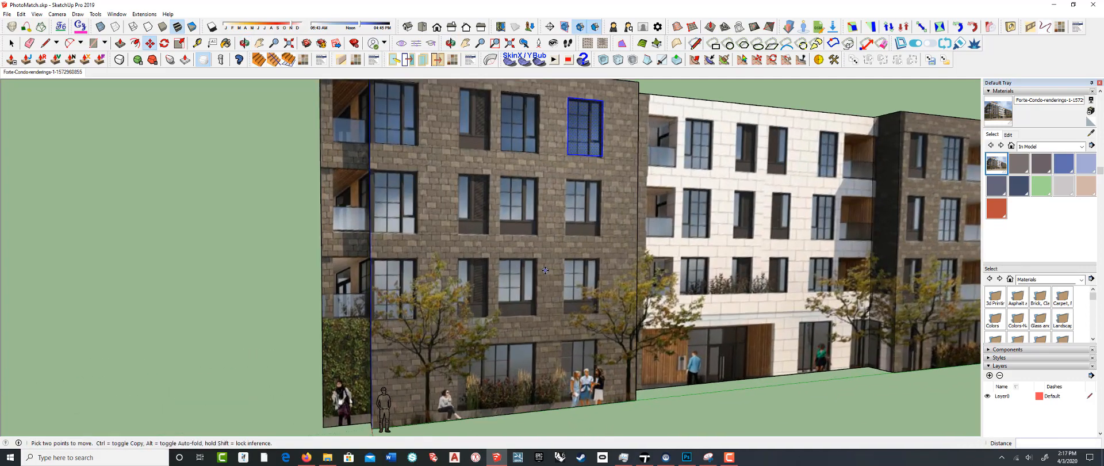
scroll(544, 269, "down", 2)
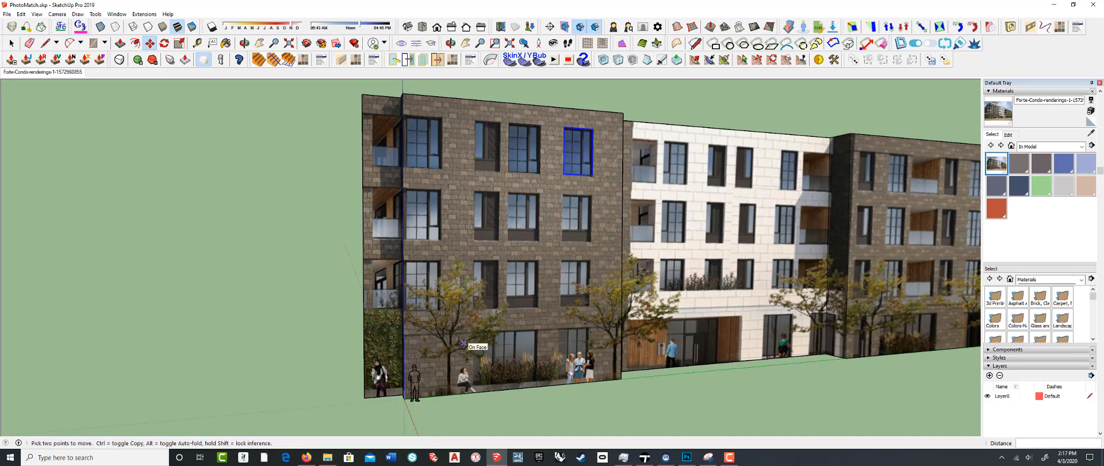
middle_click_drag(496, 341, 574, 345)
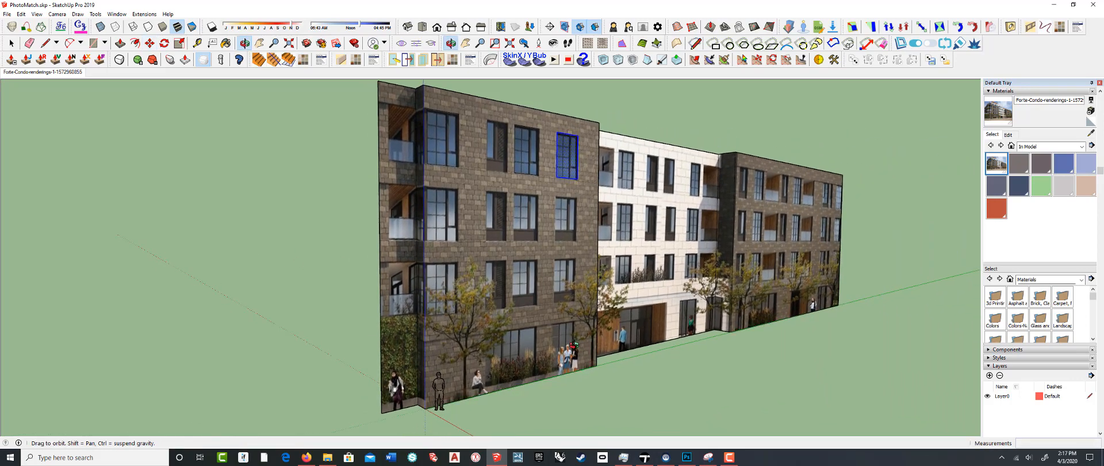
middle_click_drag(574, 345, 579, 345)
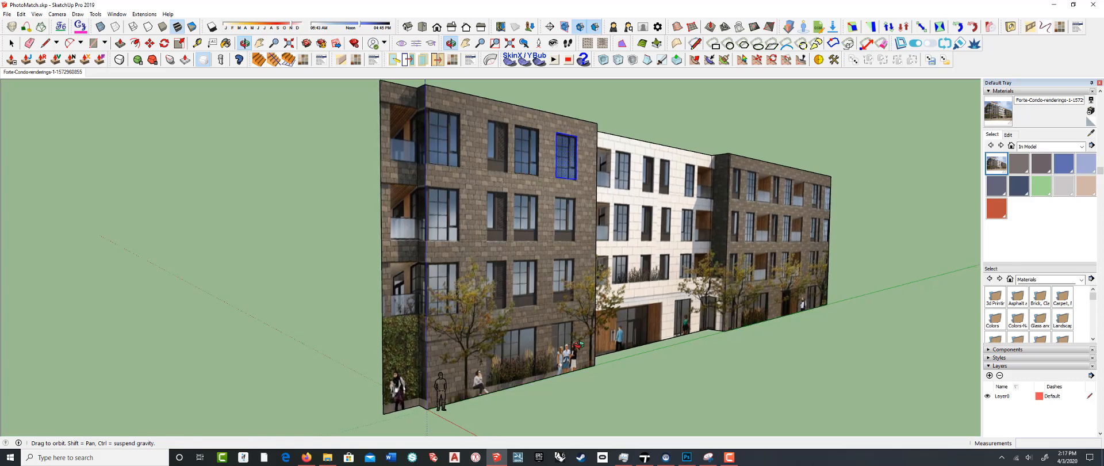
key("m")
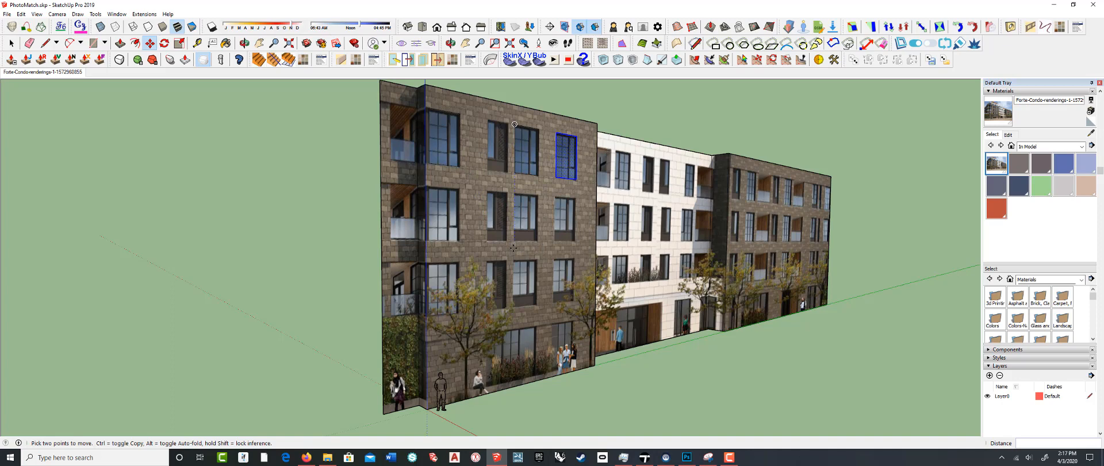
scroll(475, 236, "down", 3)
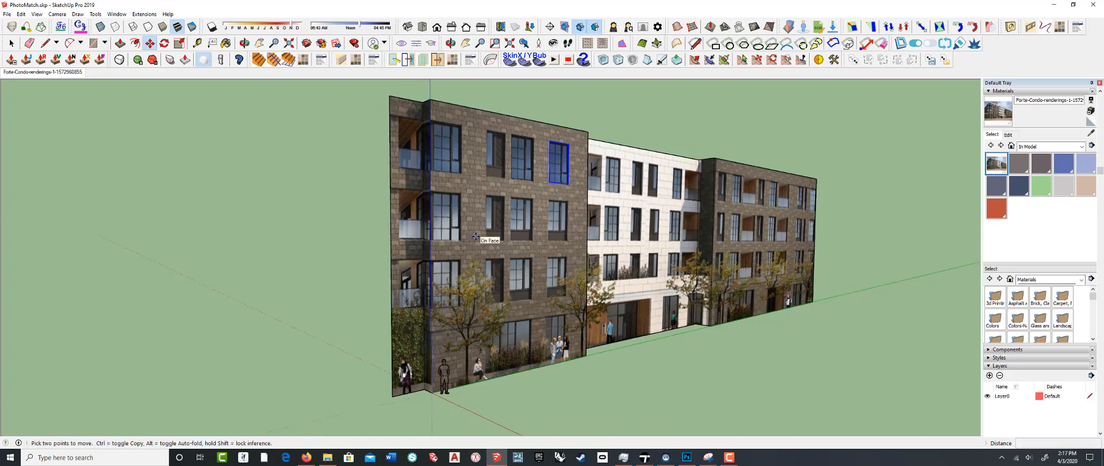
mouse_move(475, 238)
middle_mouse_down()
mouse_move(467, 262)
mouse_move(316, 217)
mouse_move(502, 229)
mouse_move(364, 226)
mouse_move(544, 242)
mouse_move(340, 239)
mouse_move(462, 242)
middle_mouse_up()
key("m")
key("m")
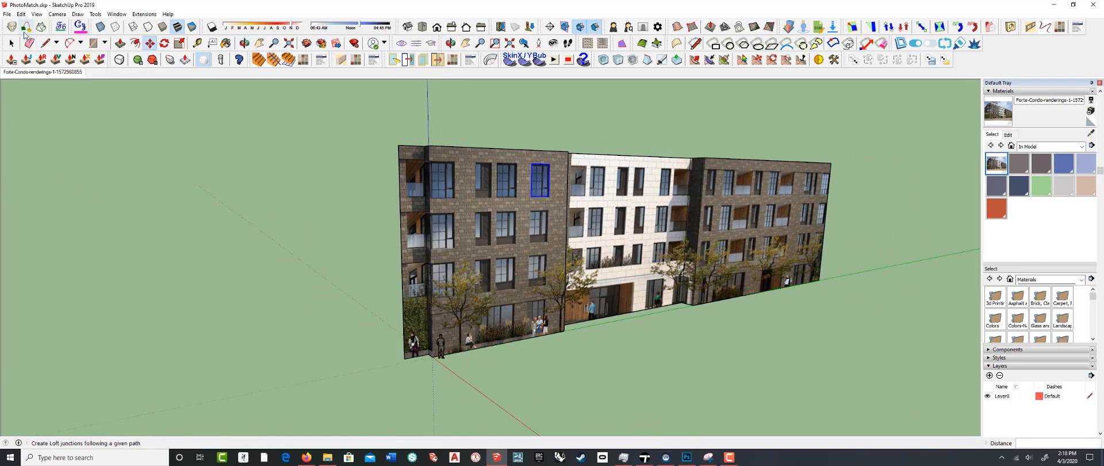
Open Building Demo.skp from the Demo Site for TM 2020-new folder and view the street illustration beside the blank building mass
left_click(7, 14)
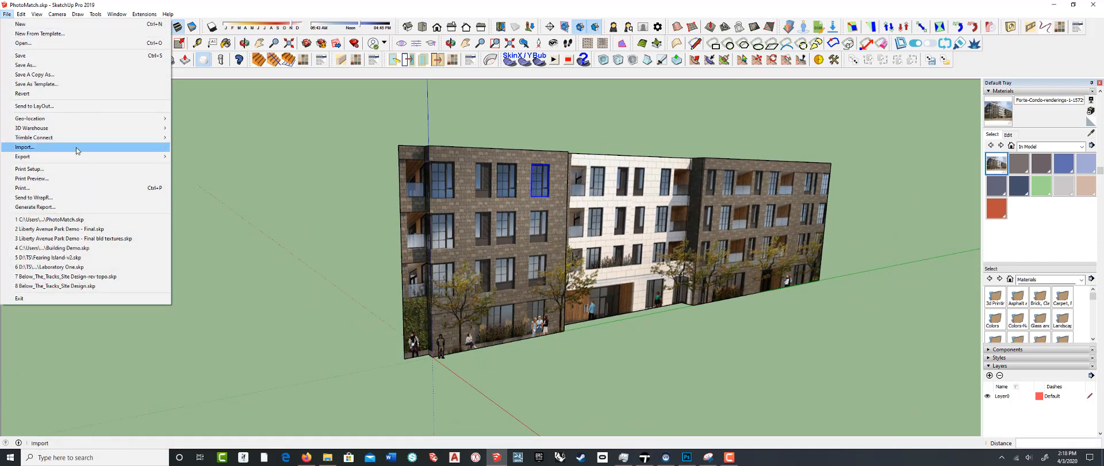
mouse_move(78, 160)
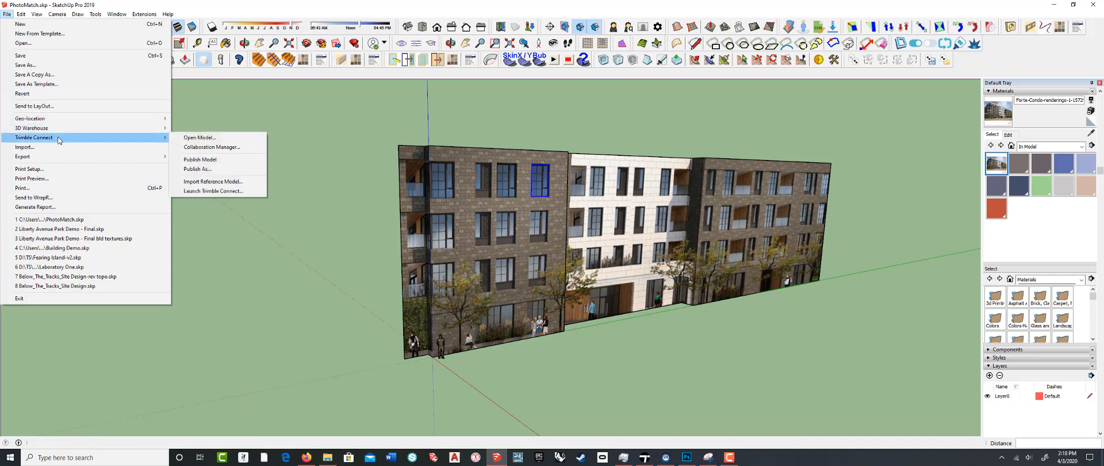
left_click(26, 43)
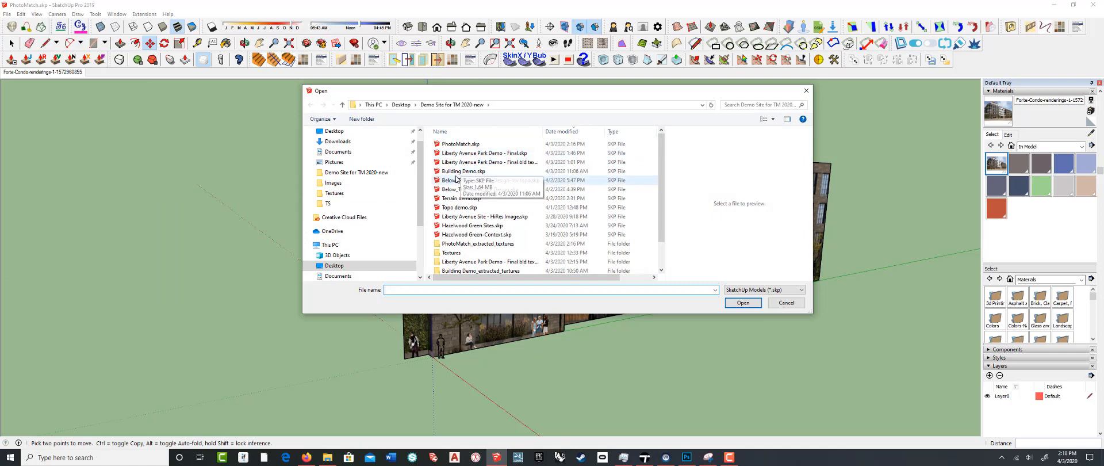
left_click(457, 171)
left_click(743, 302)
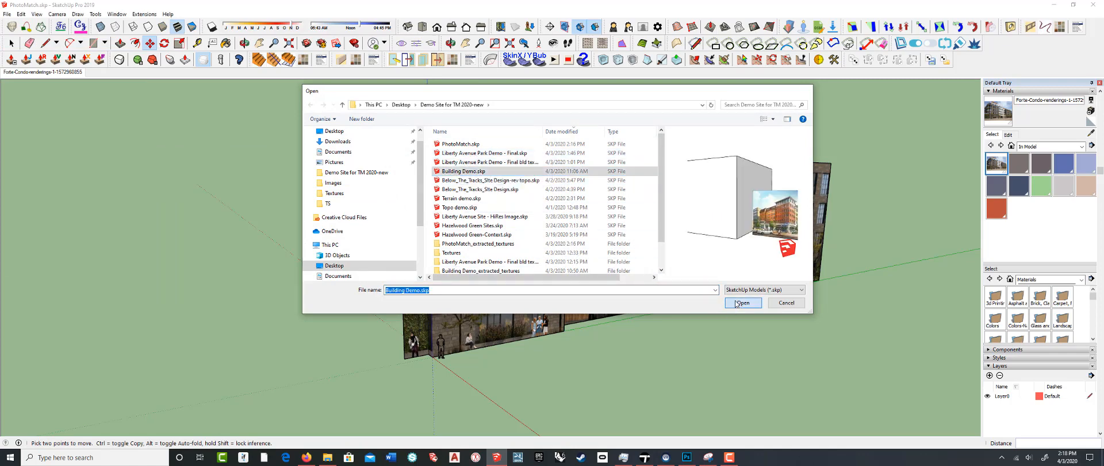
left_click(553, 248)
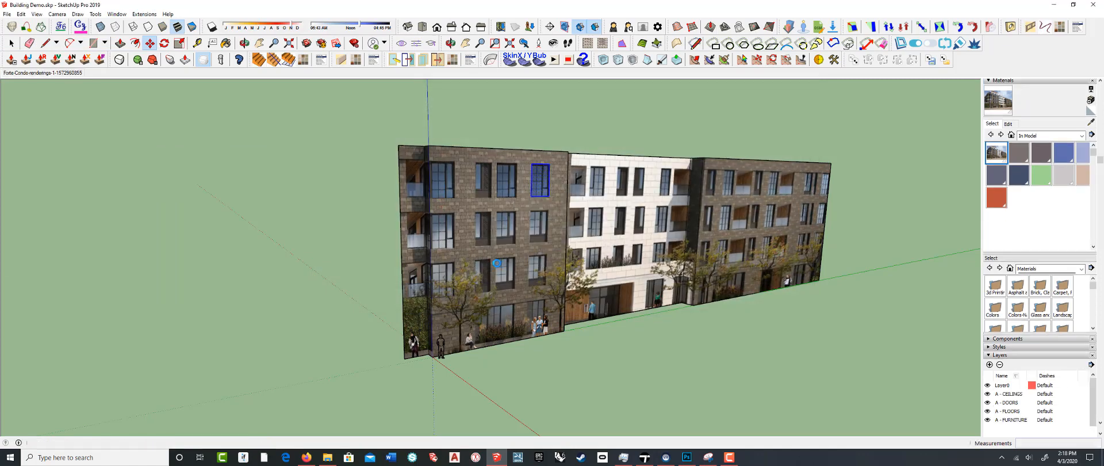
scroll(690, 339, "up", 4)
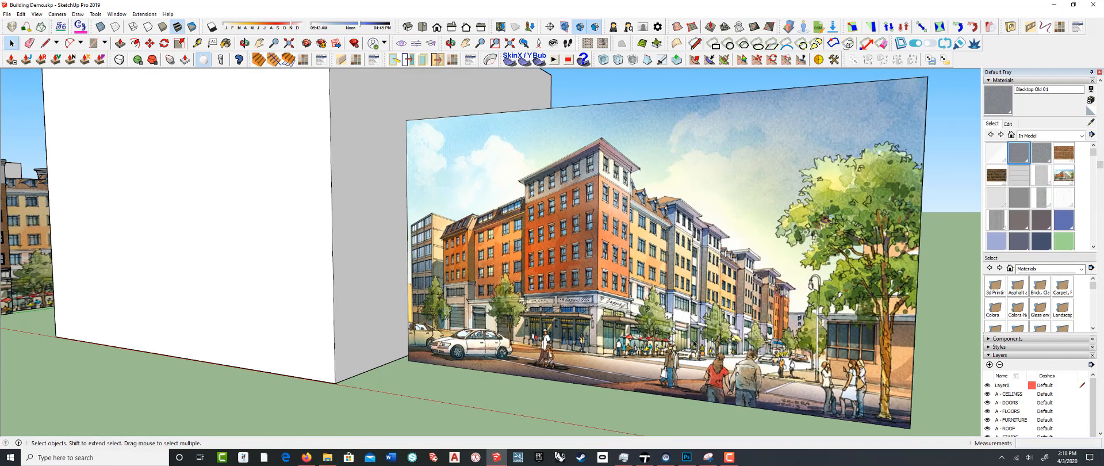
middle_click_drag(643, 339, 552, 285)
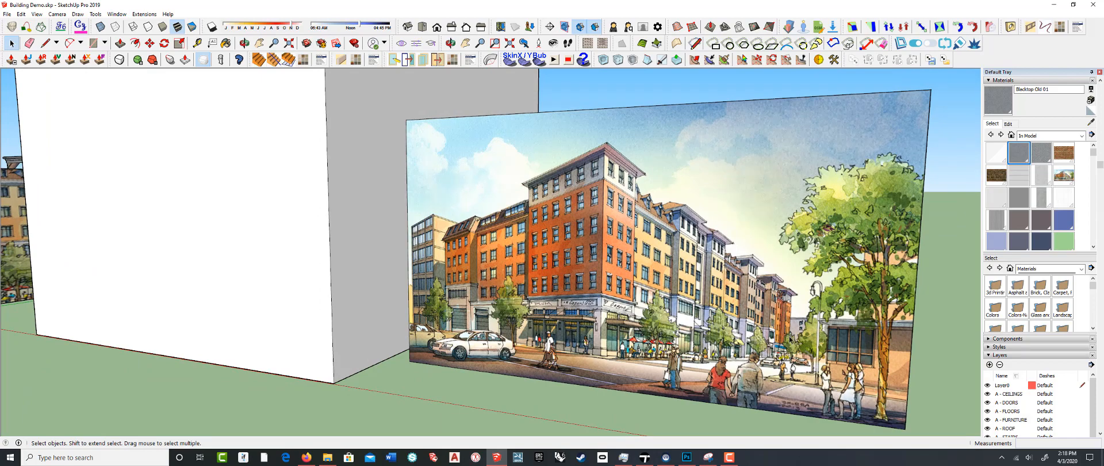
Compare the street illustration with the blank building mass and the finished textured model from several distances
scroll(570, 210, "down", 6)
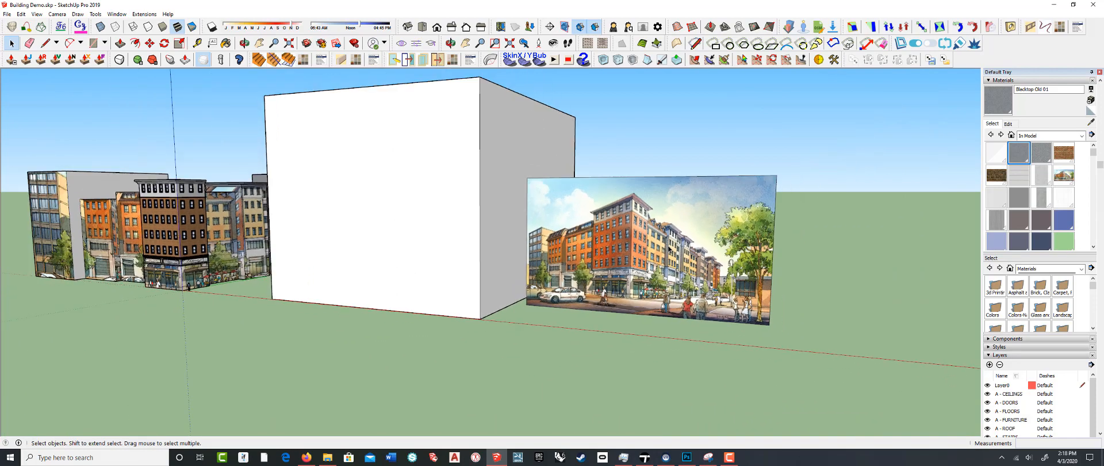
scroll(671, 263, "up", 3)
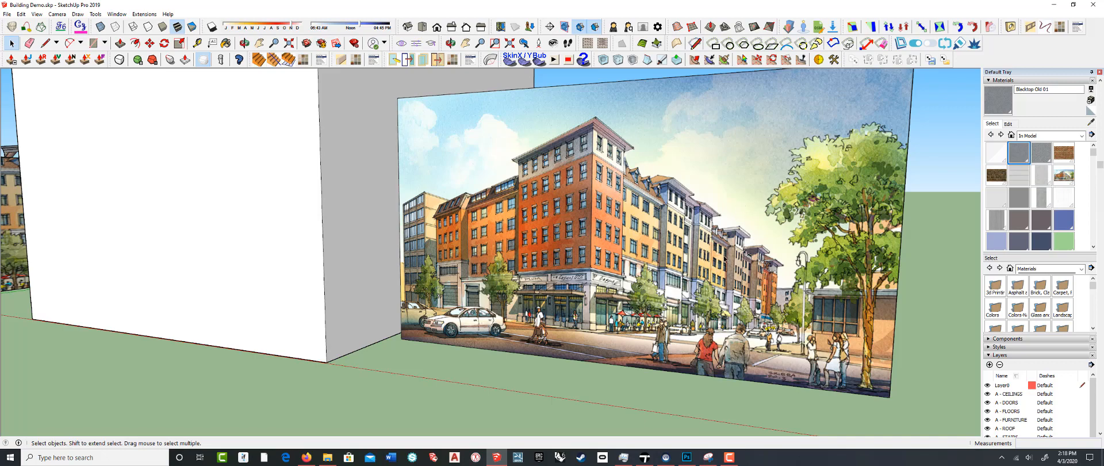
scroll(725, 260, "down", 2)
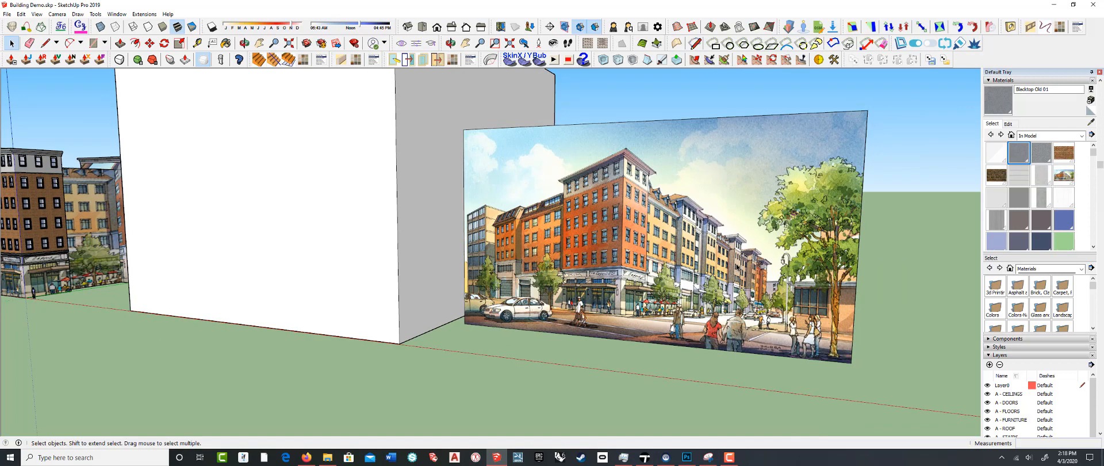
scroll(738, 266, "down", 3)
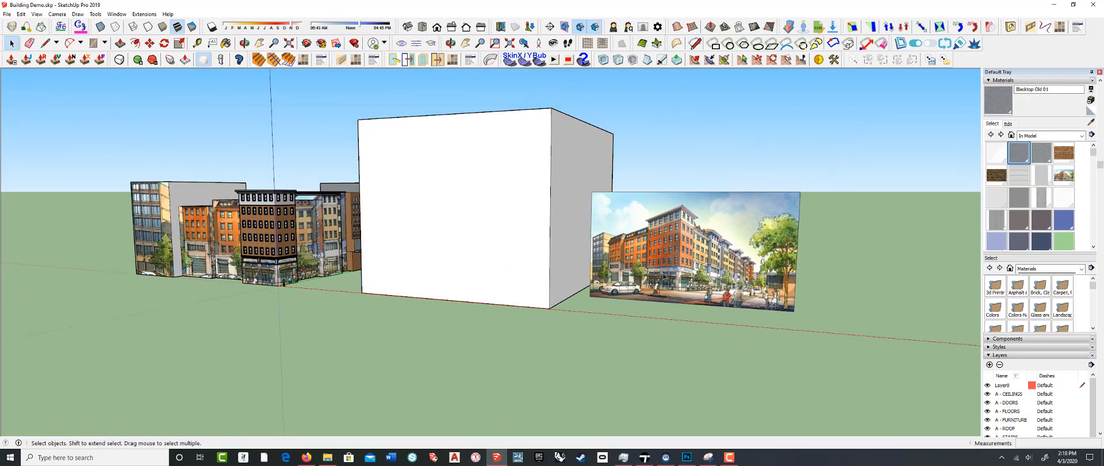
scroll(664, 277, "up", 2)
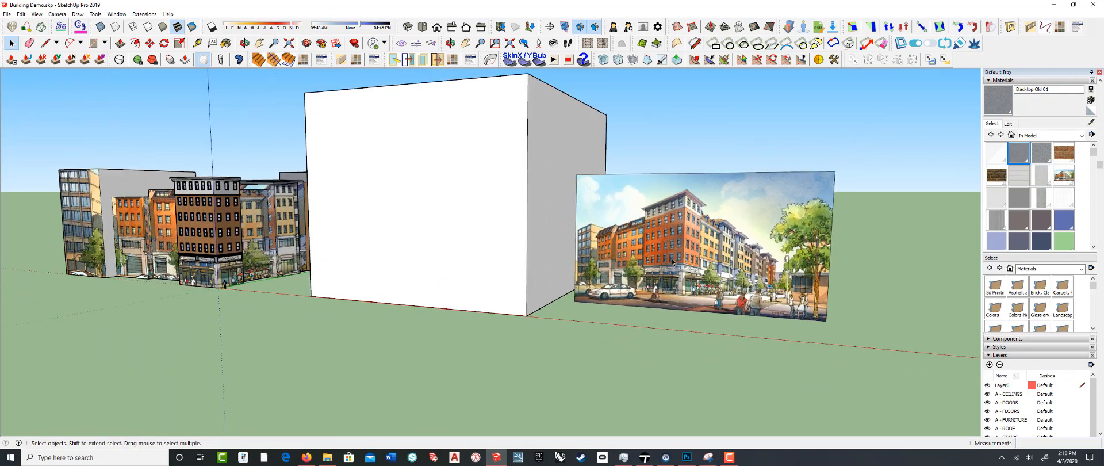
middle_click_drag(428, 267, 671, 267)
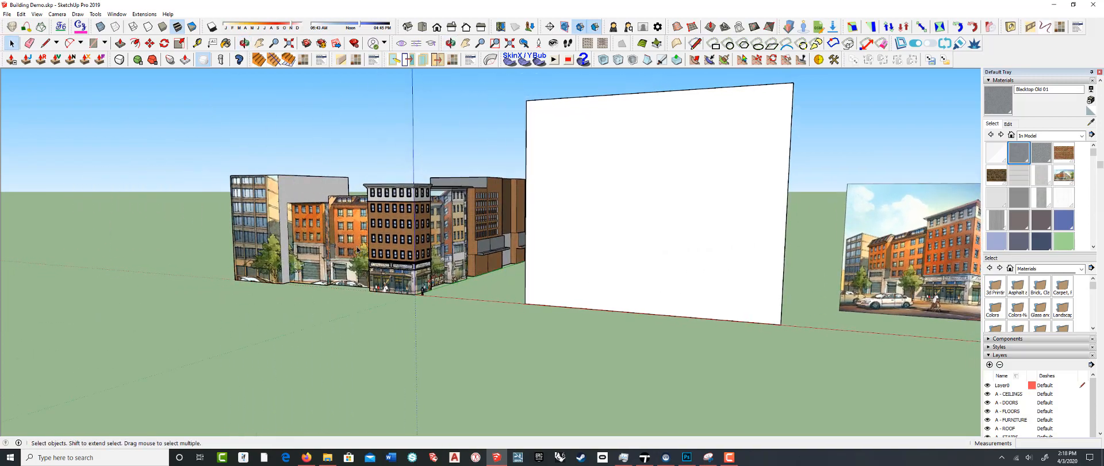
Examine the textured corner block's modelled windows, signage band and storefront, highlighting the model's edges to study its geometry
scroll(384, 262, "up", 5)
middle_click_drag(386, 265, 421, 264)
scroll(420, 264, "up", 3)
key("ctrl+a")
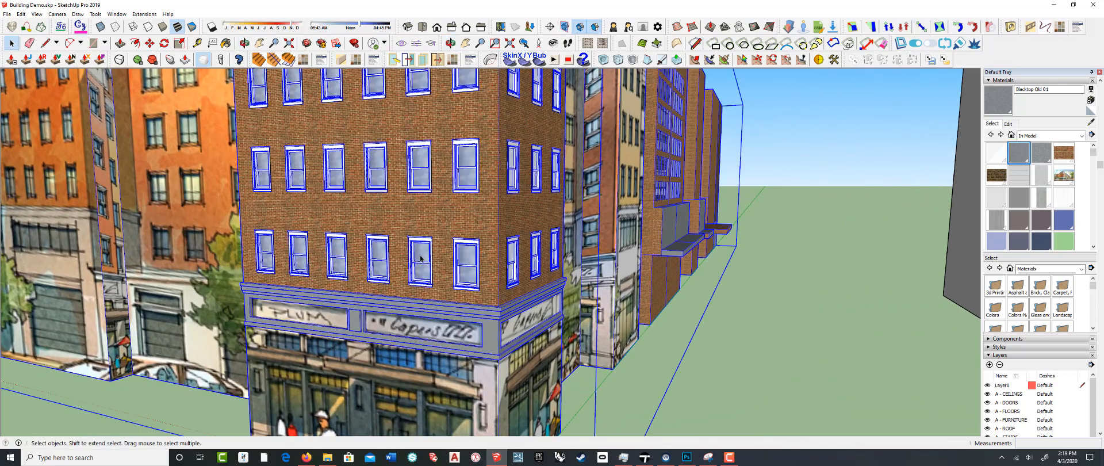
scroll(421, 258, "down", 5)
left_click(571, 337)
middle_click_drag(491, 312, 440, 285)
scroll(438, 281, "up", 4)
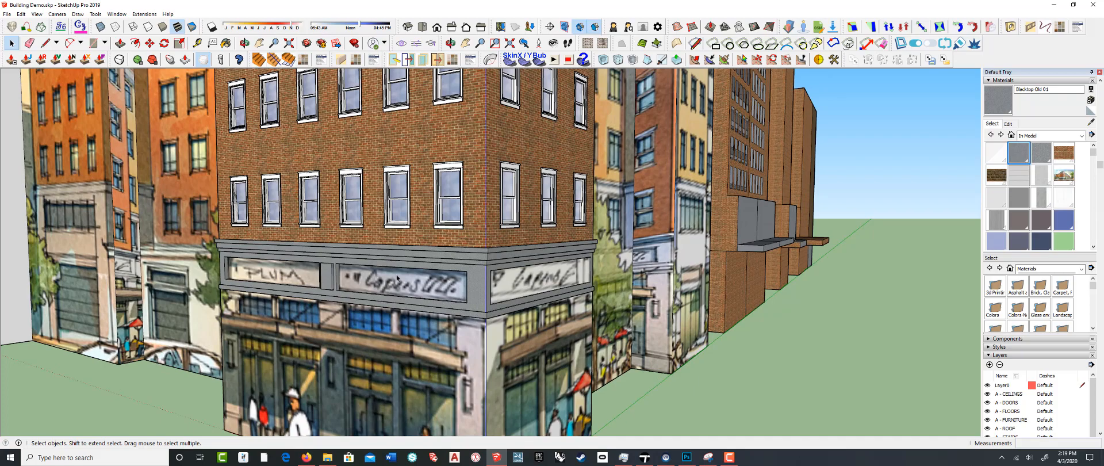
scroll(305, 263, "down", 5)
middle_click_drag(315, 241, 466, 224)
scroll(401, 234, "down", 3)
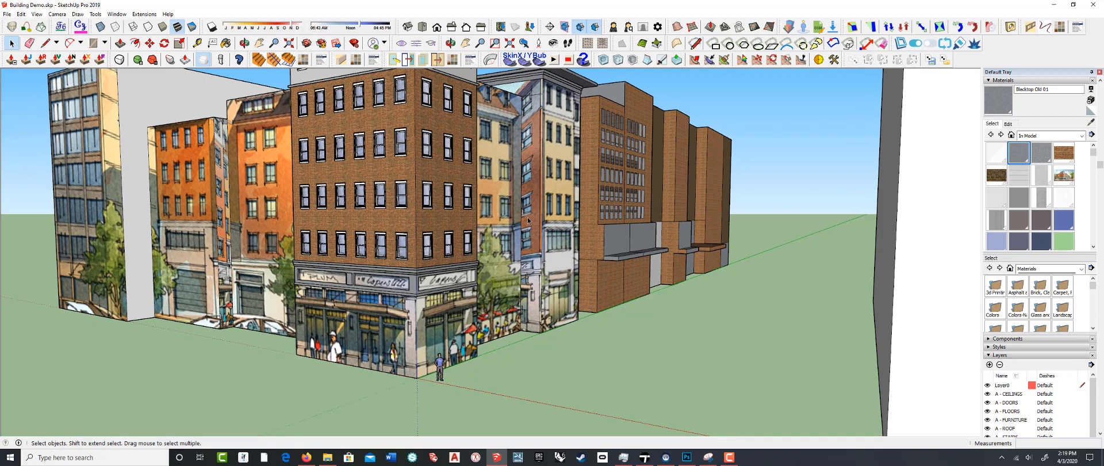
scroll(427, 188, "down", 3)
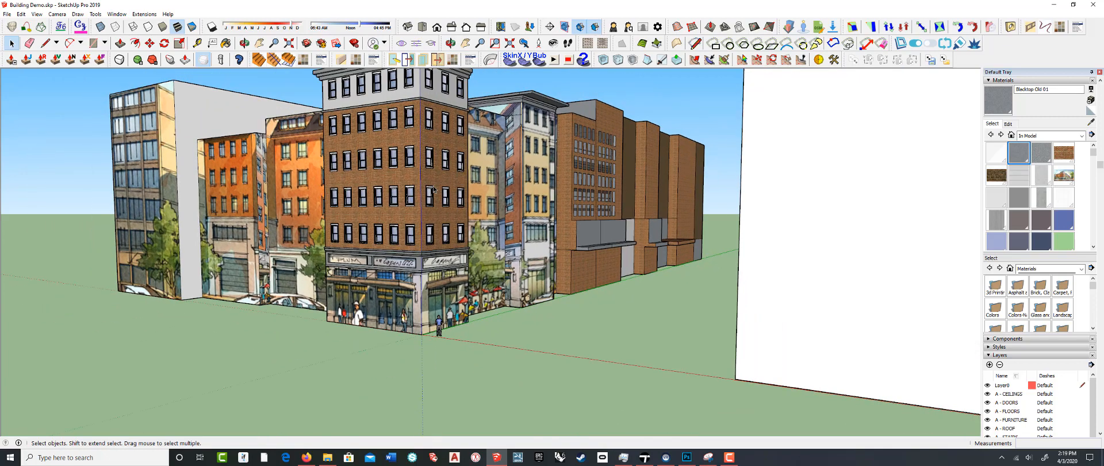
middle_click_drag(427, 188, 430, 230, "shift")
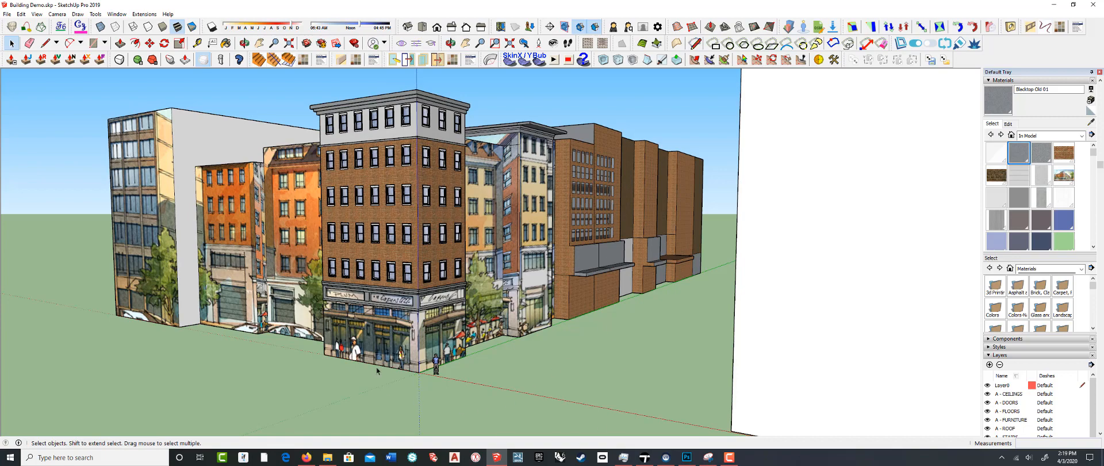
Examine the plain brick wing behind the corner block, including its recessed windows and canopies, from several angles
scroll(377, 371, "down", 3)
middle_click_drag(378, 371, 451, 311)
scroll(405, 364, "up", 3)
scroll(405, 361, "up", 2)
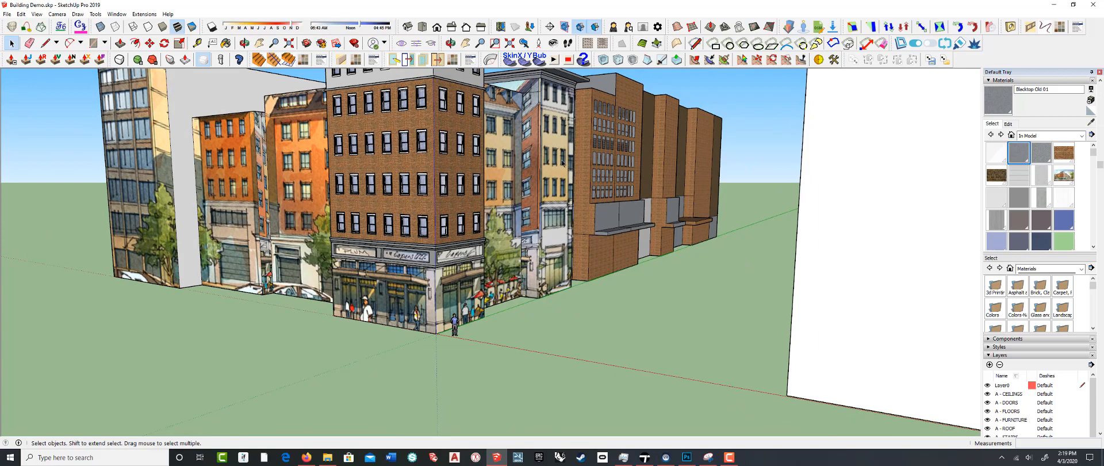
scroll(562, 164, "up", 7)
middle_click_drag(563, 163, 508, 211)
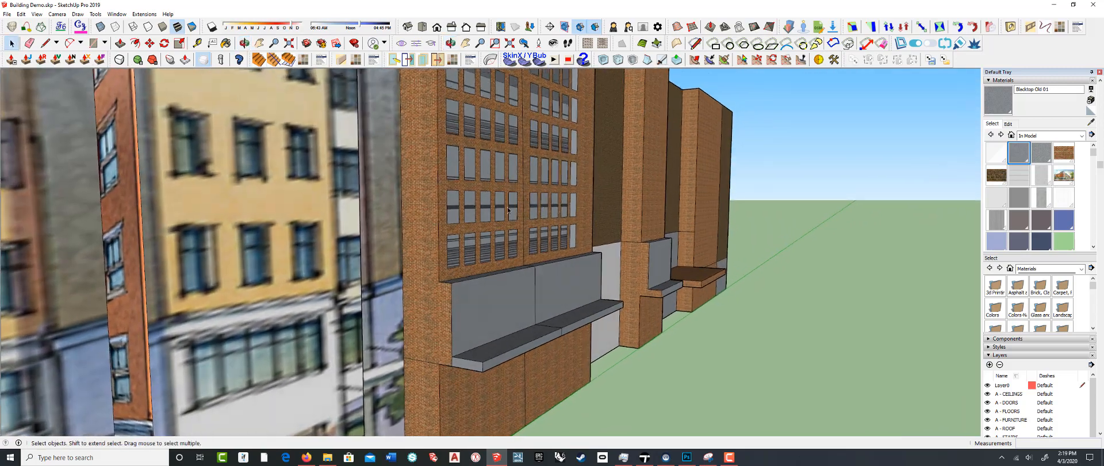
scroll(598, 232, "down", 6)
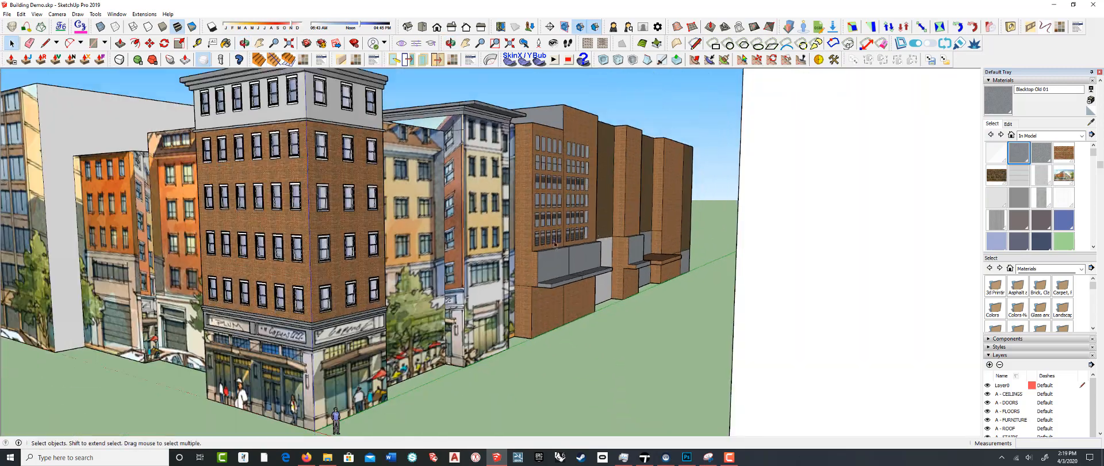
scroll(553, 246, "up", 2)
scroll(540, 253, "down", 5)
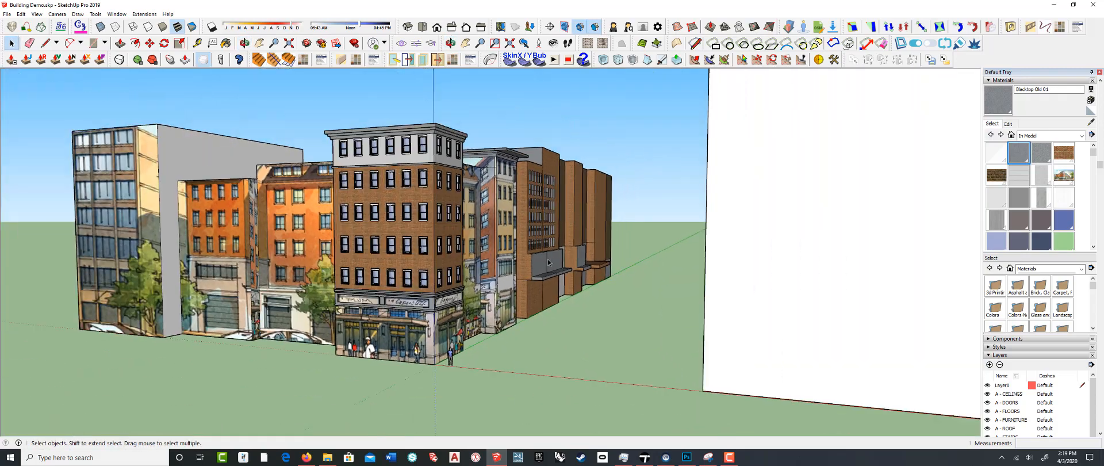
middle_click_drag(540, 254, 543, 260)
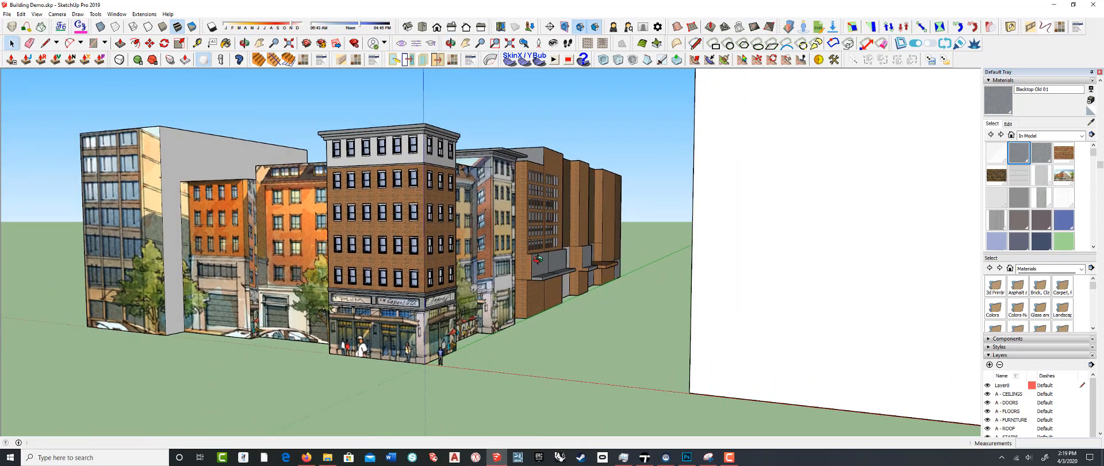
scroll(562, 267, "down", 3)
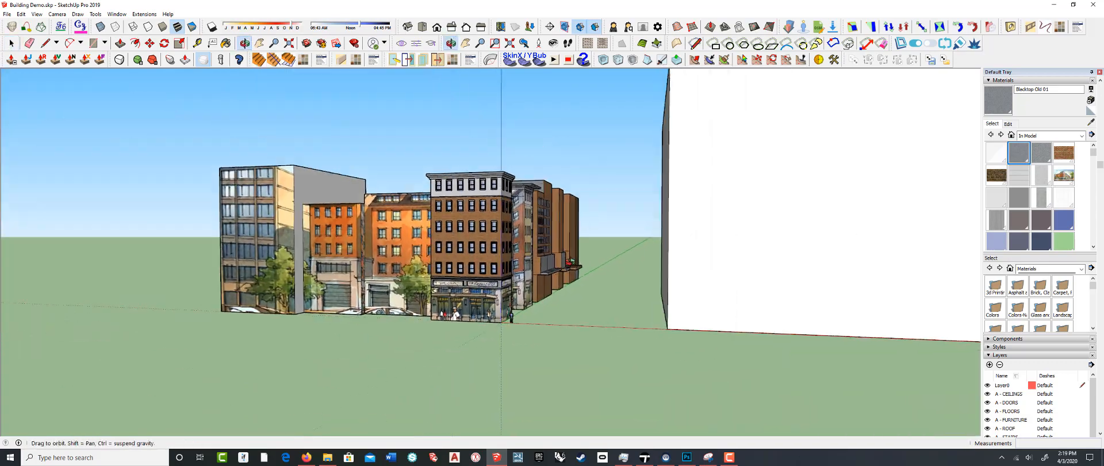
scroll(563, 267, "up", 4)
middle_click_drag(562, 267, 568, 252)
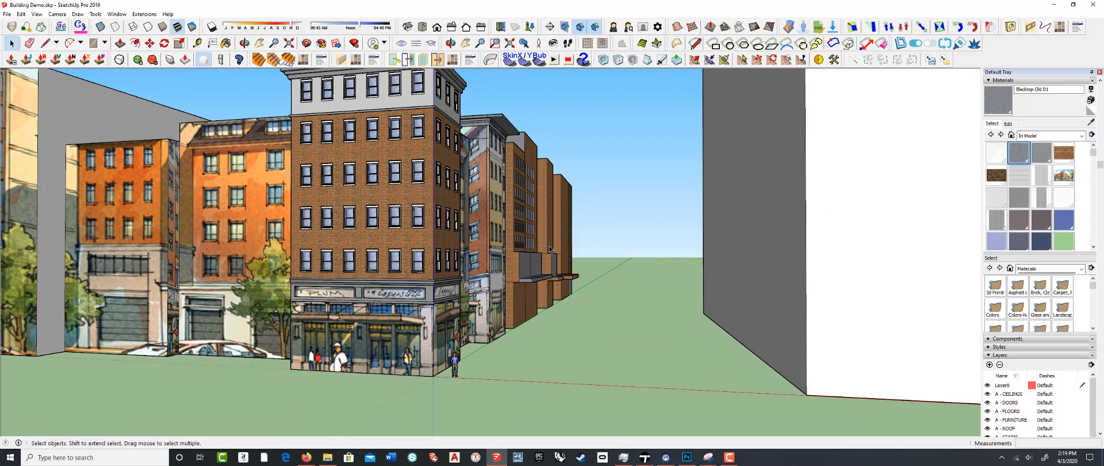
scroll(564, 257, "down", 4)
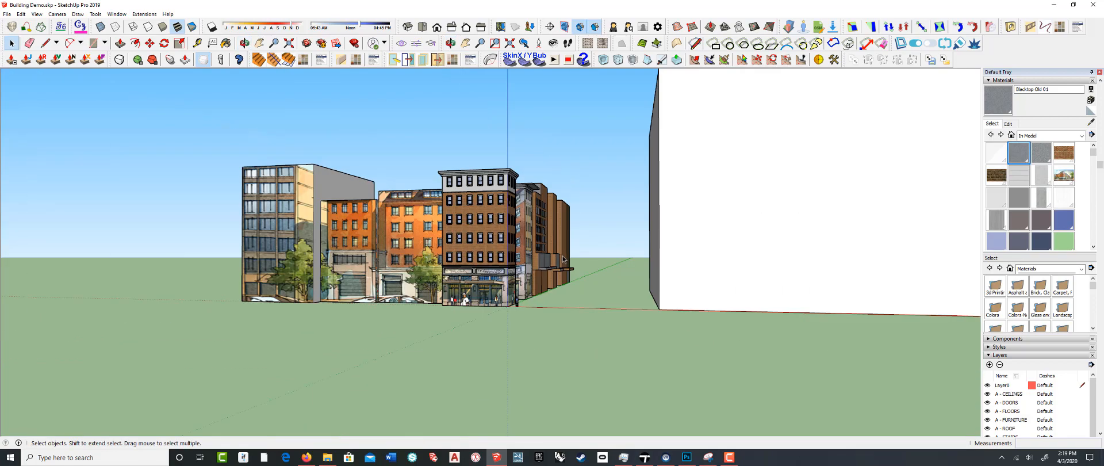
middle_click_drag(565, 256, 356, 265)
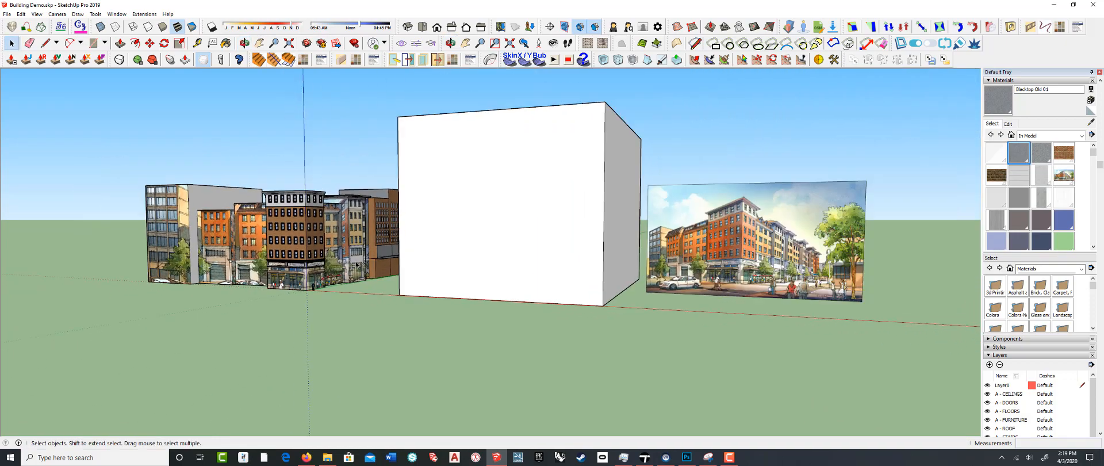
Delete the freestanding street illustration and import collegesquare_persp01_dc_2x.jpg as a texture onto the white box's front face
left_click(699, 243)
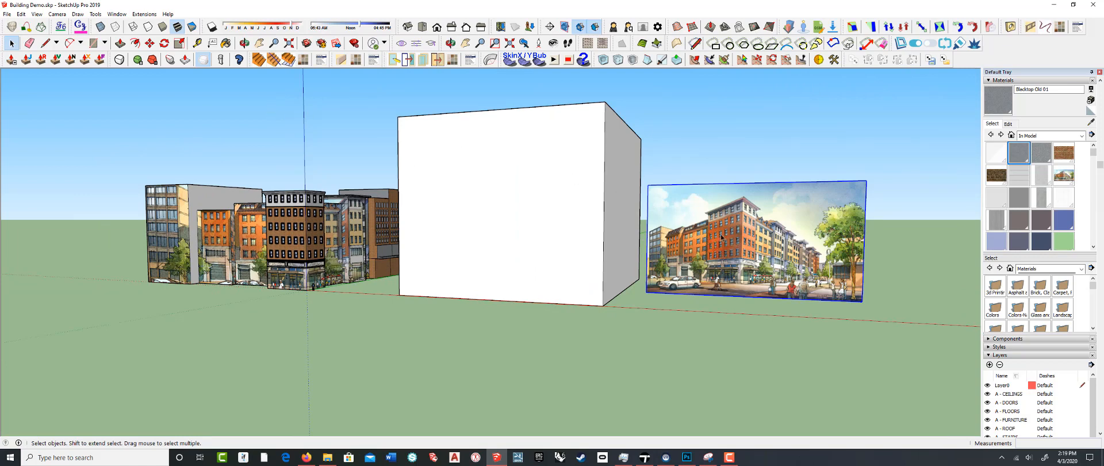
key("Delete")
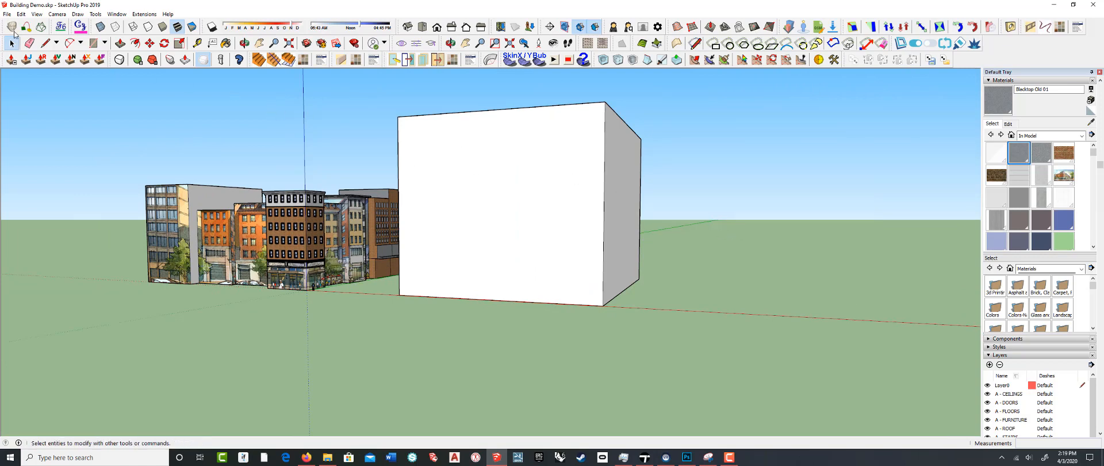
left_click(7, 13)
left_click(24, 147)
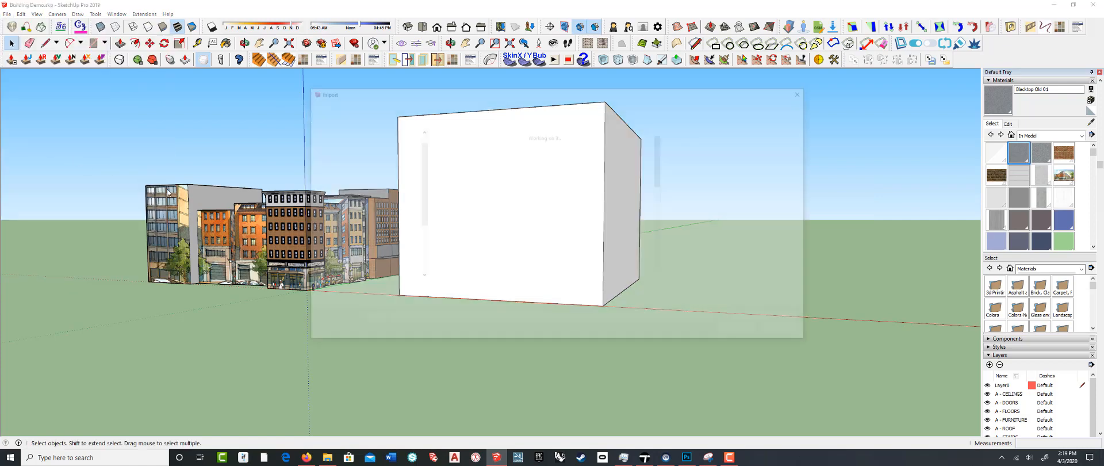
left_click(623, 231)
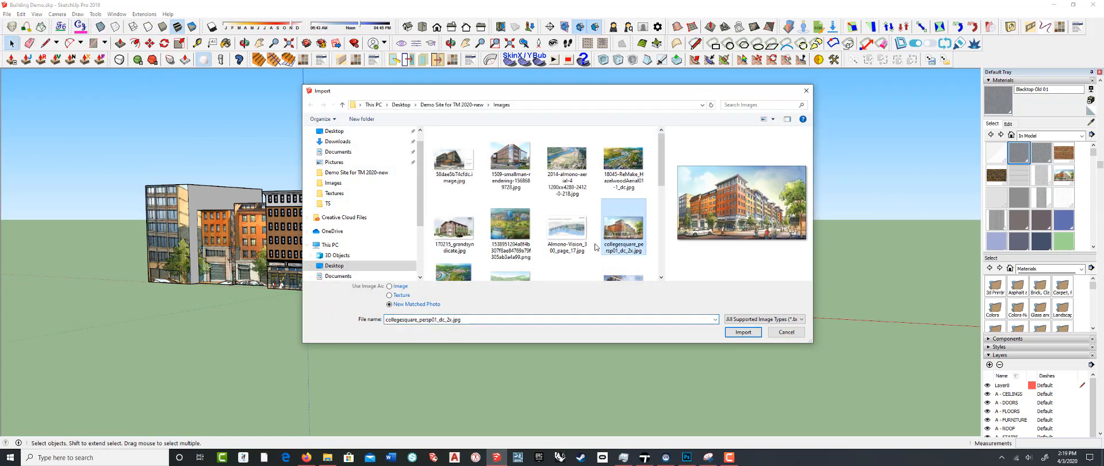
left_click(402, 297)
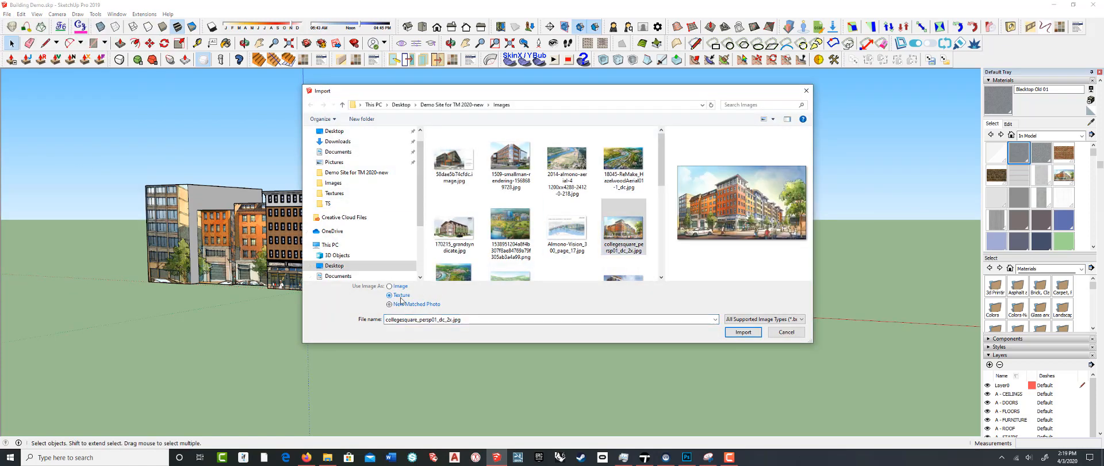
left_click(743, 332)
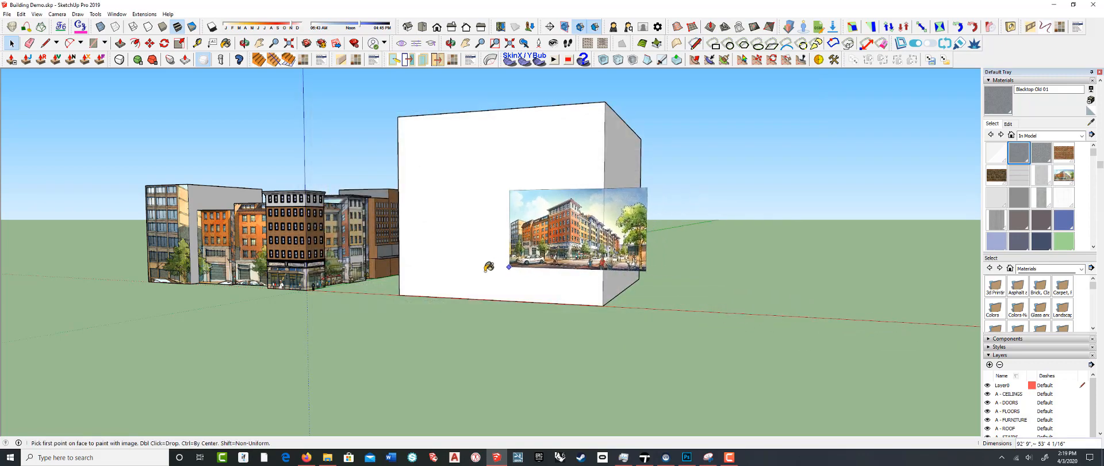
left_click(399, 294)
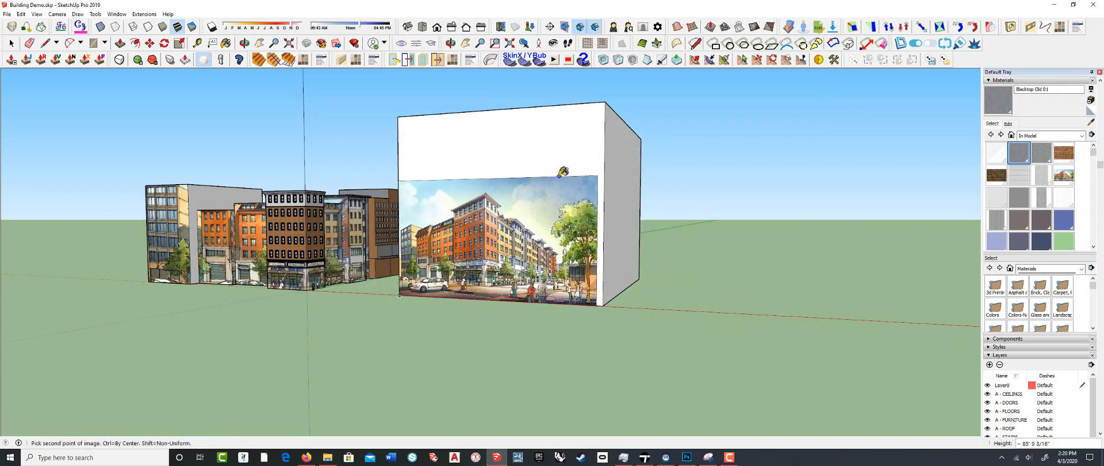
left_click(567, 214)
Start positioning the imported texture on the box's front face and turn off Fixed Pins to use free pins
scroll(525, 228, "up", 3)
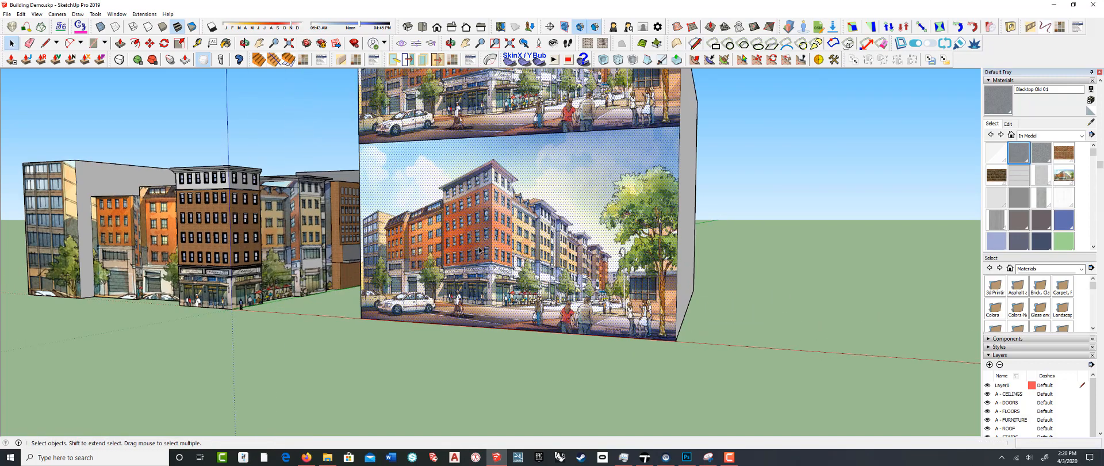
mouse_move(479, 252)
middle_mouse_down()
mouse_move(458, 254)
mouse_move(490, 249)
middle_mouse_up()
right_click(502, 251)
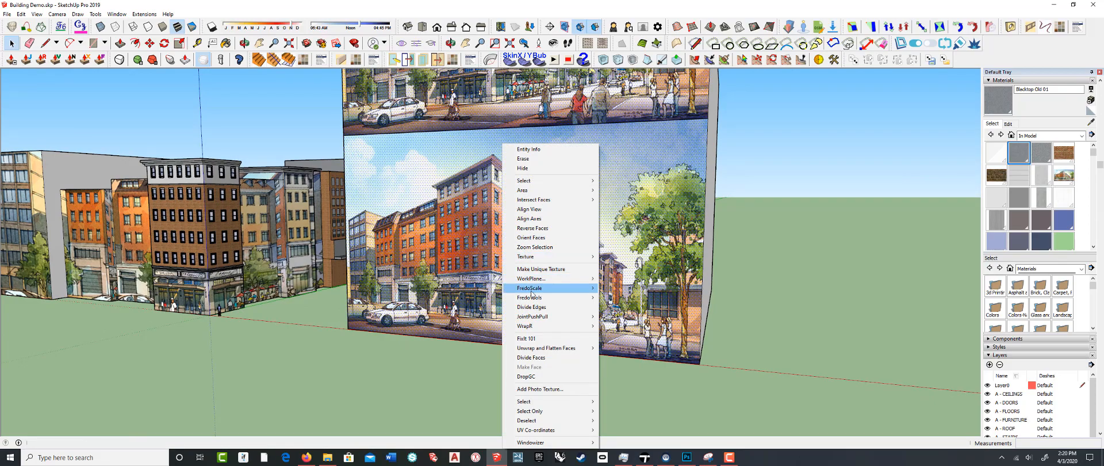
mouse_move(533, 258)
left_click(618, 259)
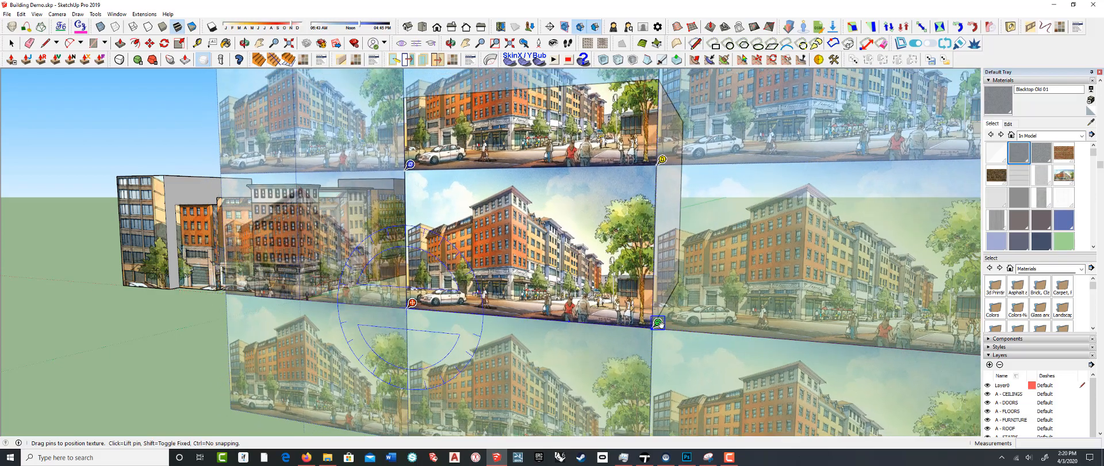
scroll(569, 277, "up", 3)
mouse_move(569, 276)
middle_mouse_down()
mouse_move(526, 276)
mouse_move(554, 276)
middle_mouse_up()
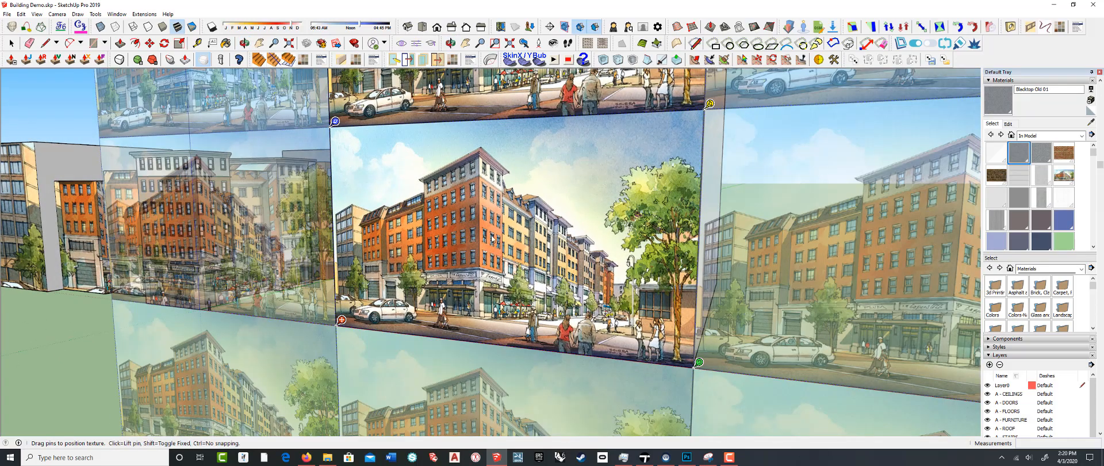
scroll(525, 248, "down", 2)
right_click(517, 255)
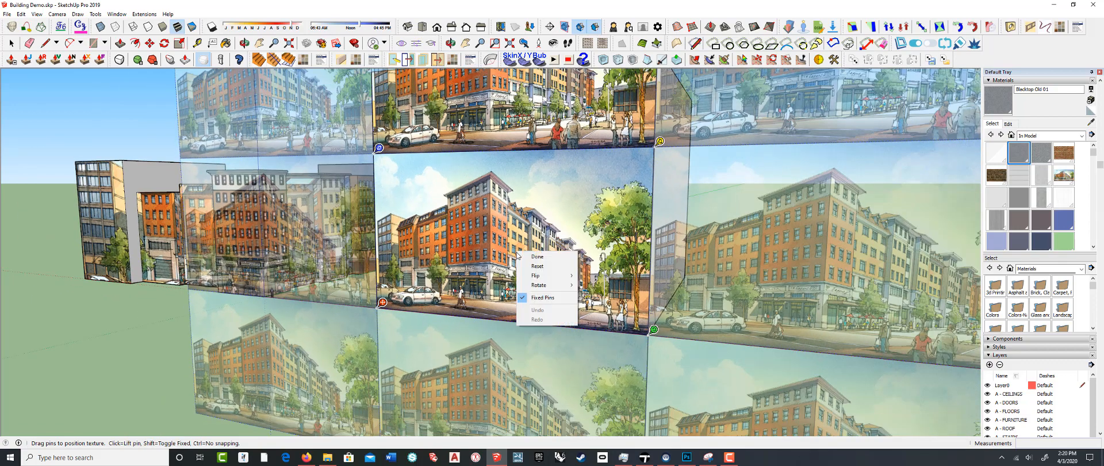
left_click(536, 298)
Relocate the texture's two right-hand pins to the base and roof corner of the illustrated brick corner building
scroll(650, 329, "up", 2)
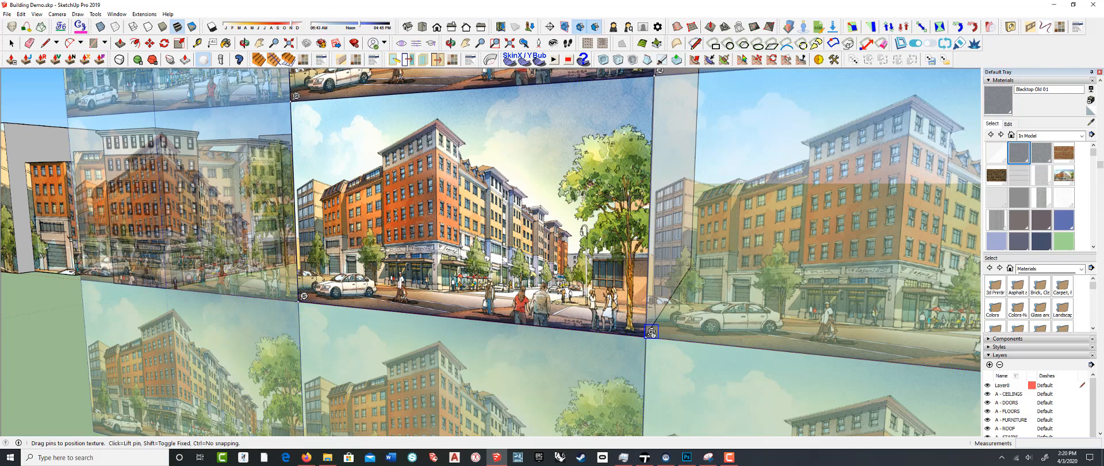
left_click(652, 332)
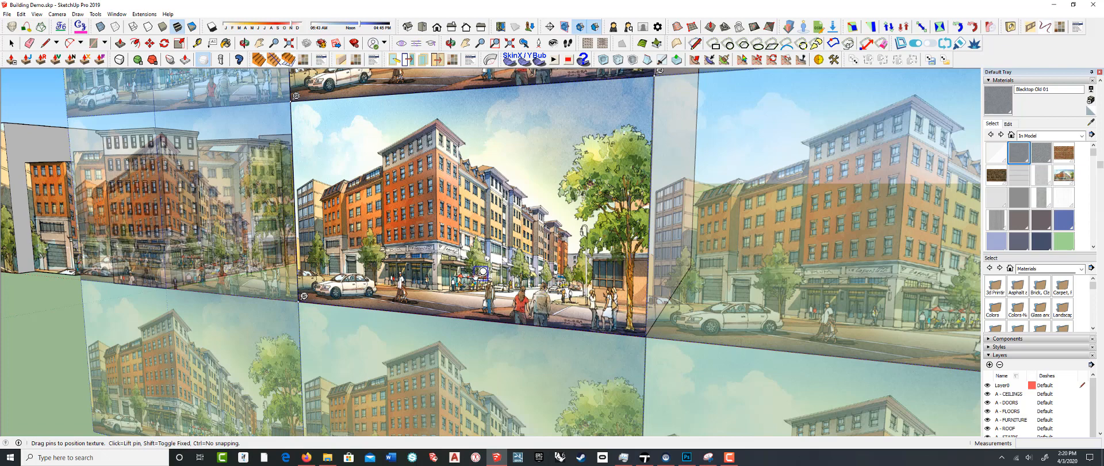
left_click(446, 286)
scroll(458, 310, "down", 4)
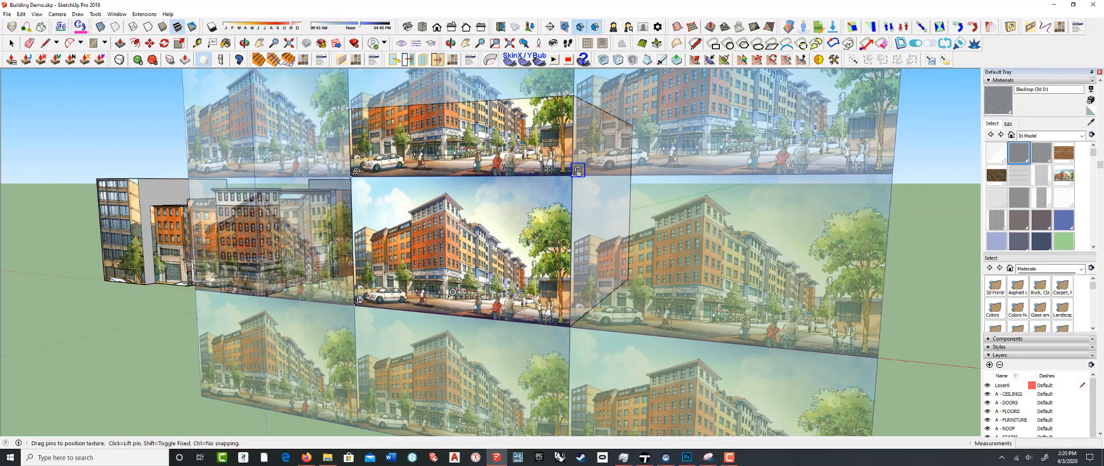
left_click(578, 170)
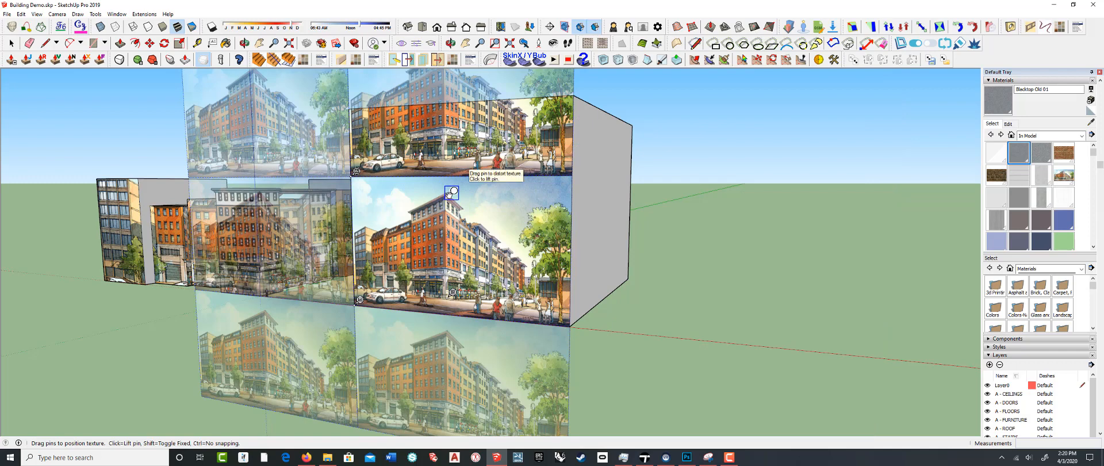
left_click(450, 193)
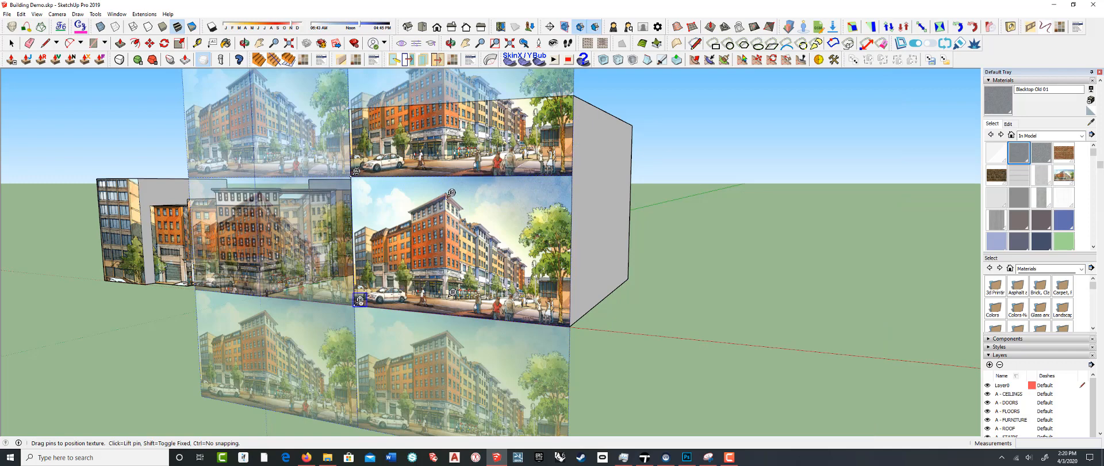
Relocate the texture's two left-hand pins to the base and roof corner of the tall building at the illustration's left edge
scroll(360, 299, "up", 5)
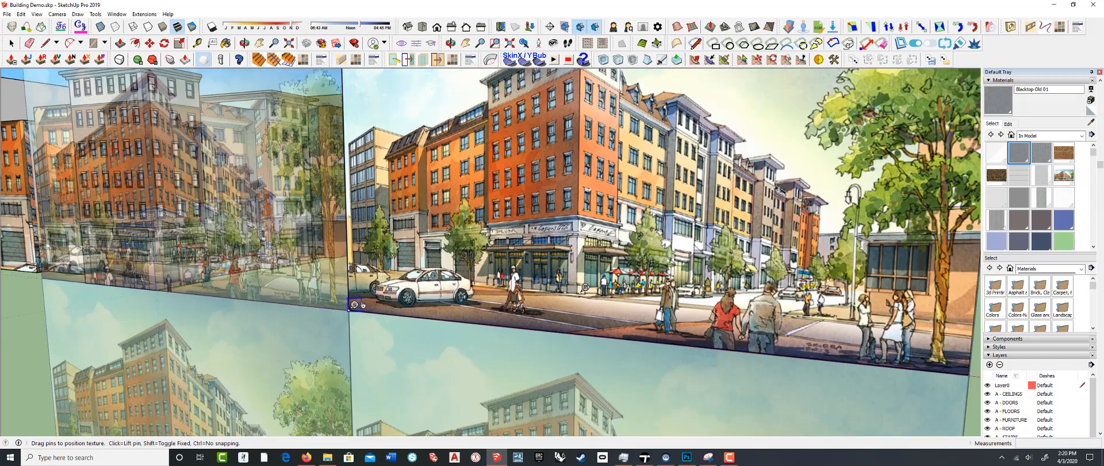
left_click(354, 305)
scroll(360, 263, "down", 3)
scroll(361, 200, "up", 2)
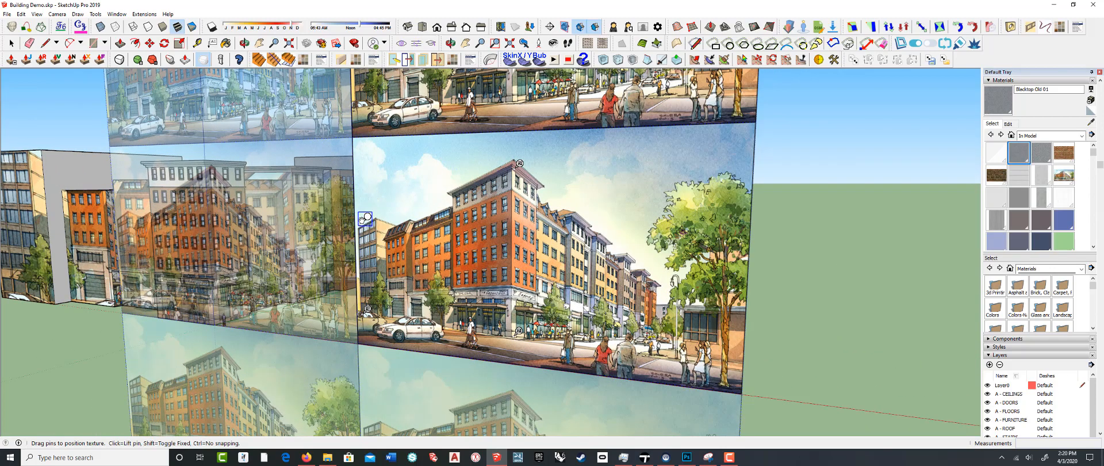
scroll(363, 221, "up", 3)
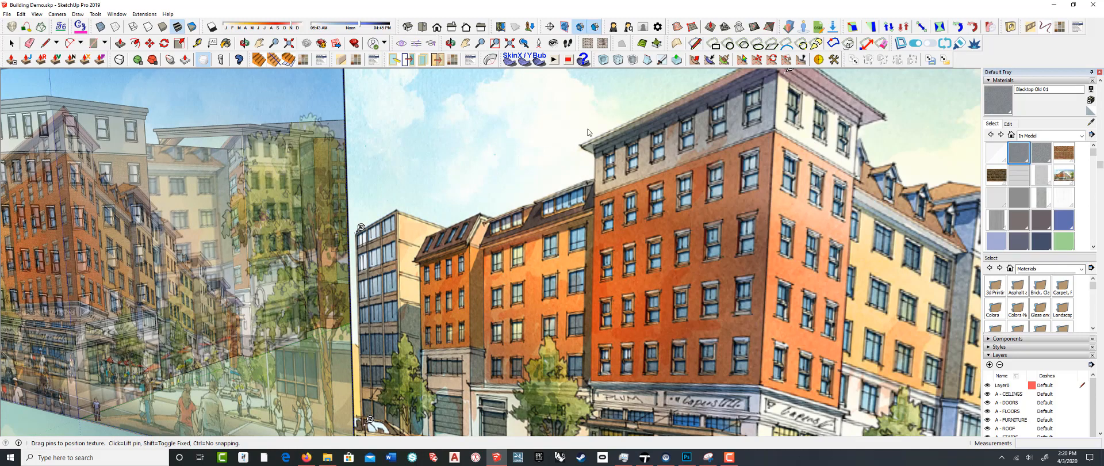
scroll(605, 154, "down", 3)
middle_click_drag(604, 187, 581, 231)
scroll(460, 211, "up", 2)
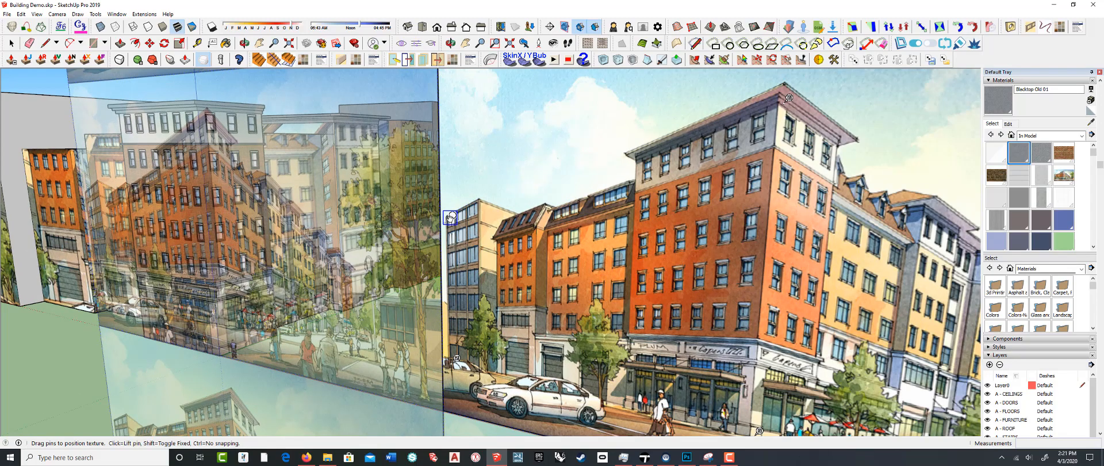
scroll(453, 212, "down", 2)
scroll(453, 212, "down", 1)
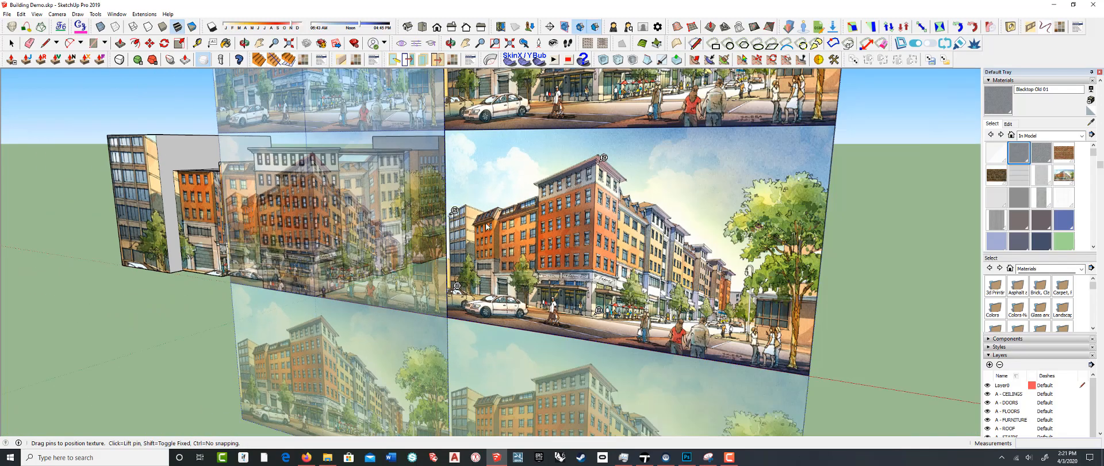
Slide the whole texture sideways to the right across the box's front face
middle_click_drag(489, 229, 533, 234)
left_click_drag(533, 234, 648, 238)
scroll(634, 242, "down", 1)
scroll(635, 244, "down", 2)
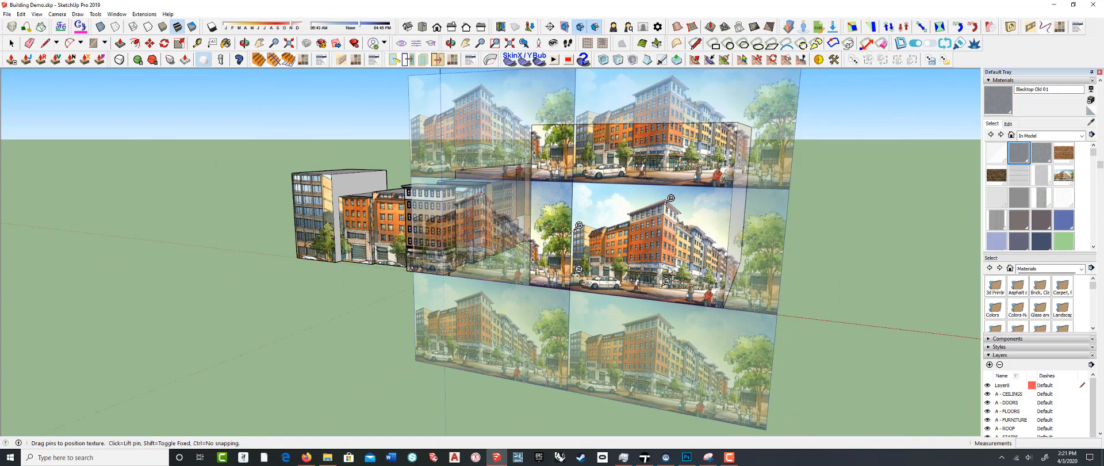
middle_click_drag(635, 244, 545, 248)
scroll(546, 247, "up", 3)
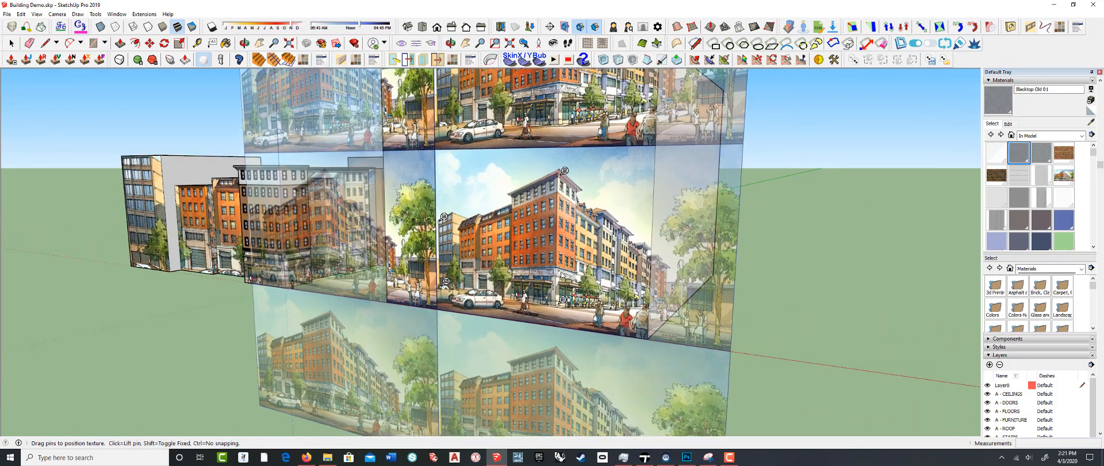
Stretch the texture by moving its right and left pin pairs to the matching side edges of the box's front face
left_click_drag(563, 300, 654, 333)
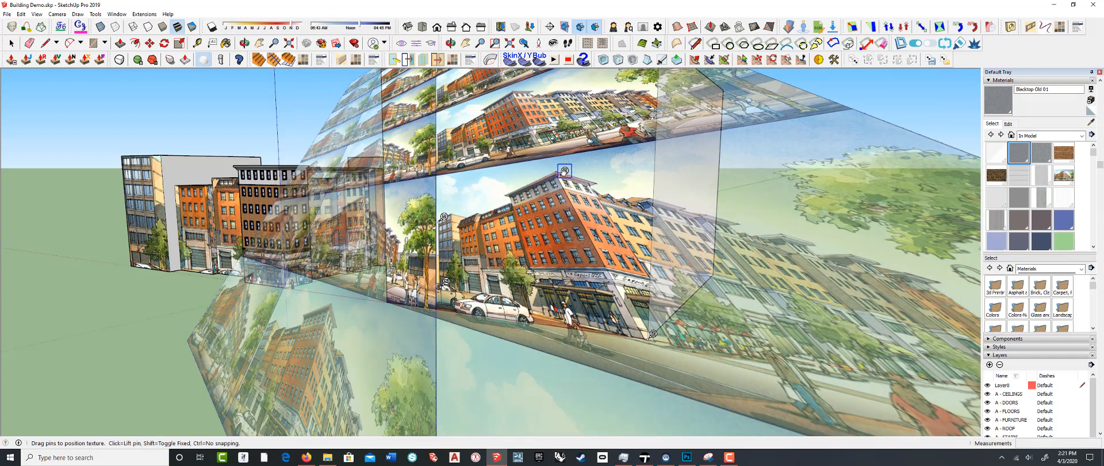
left_click_drag(565, 170, 648, 132)
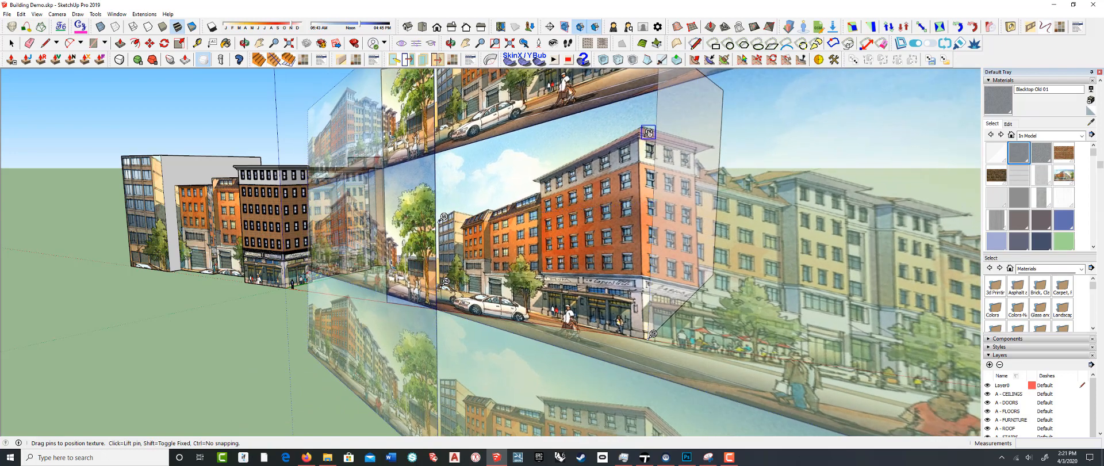
left_click(648, 133)
left_click_drag(644, 133, 660, 131)
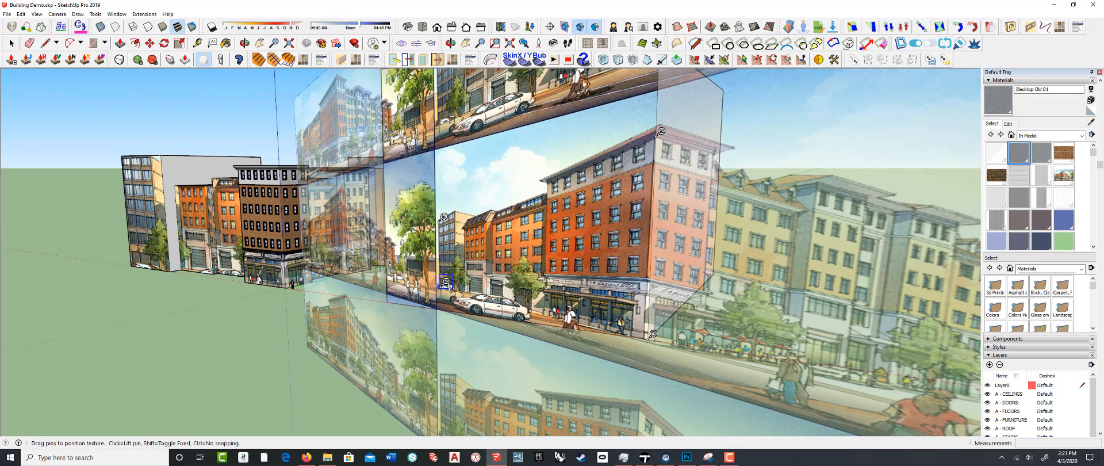
left_click_drag(446, 282, 392, 297)
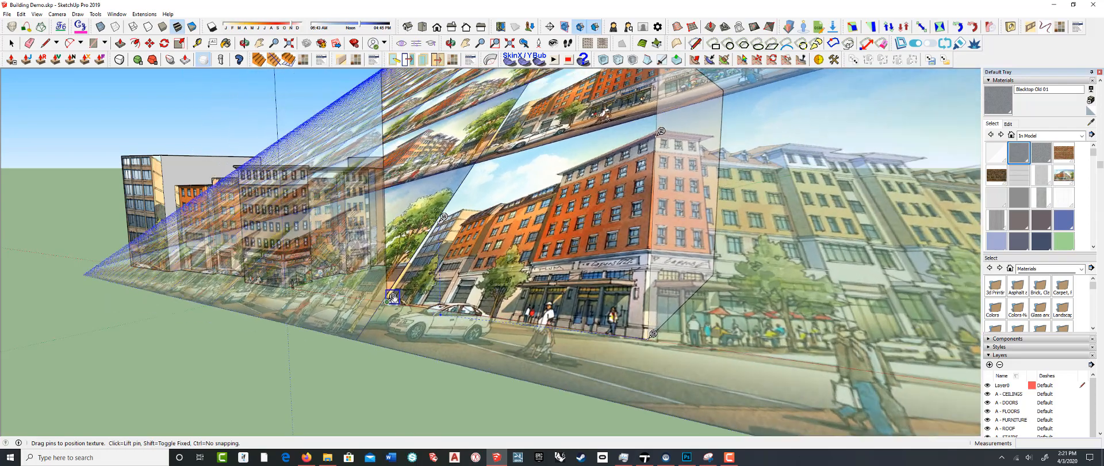
left_click_drag(444, 217, 389, 170)
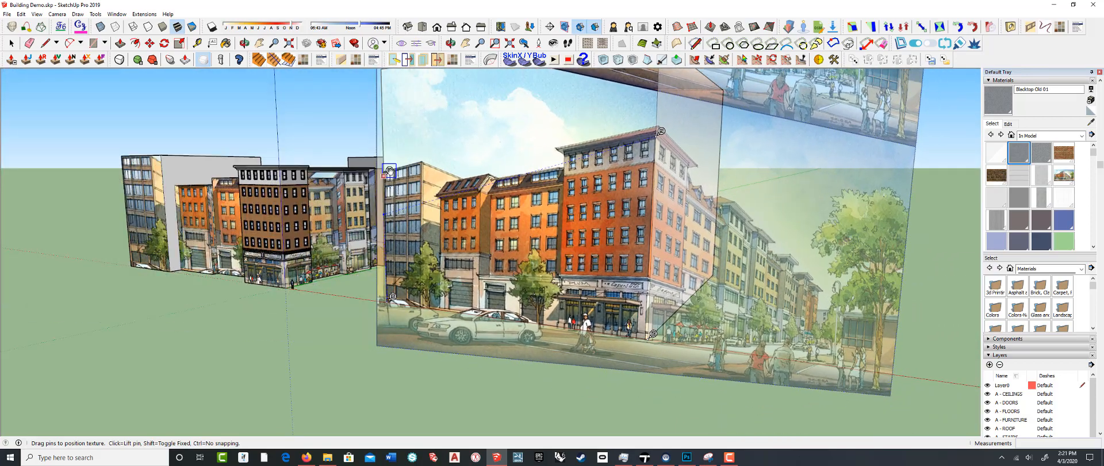
Raise both upper pins to the top corners of the box's front face and finish positioning the texture
scroll(488, 230, "down", 5)
middle_click_drag(507, 177, 509, 194)
left_click_drag(565, 222, 565, 183)
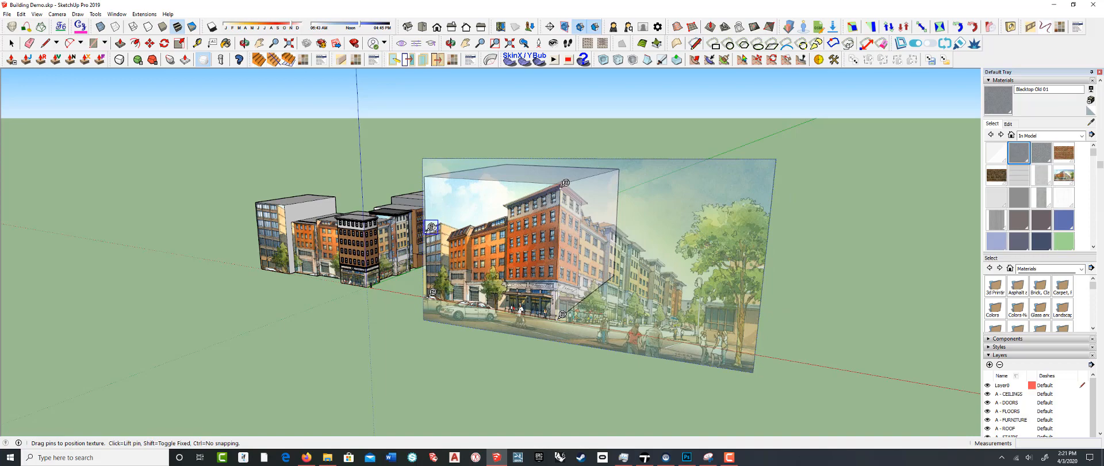
left_click_drag(431, 227, 429, 172)
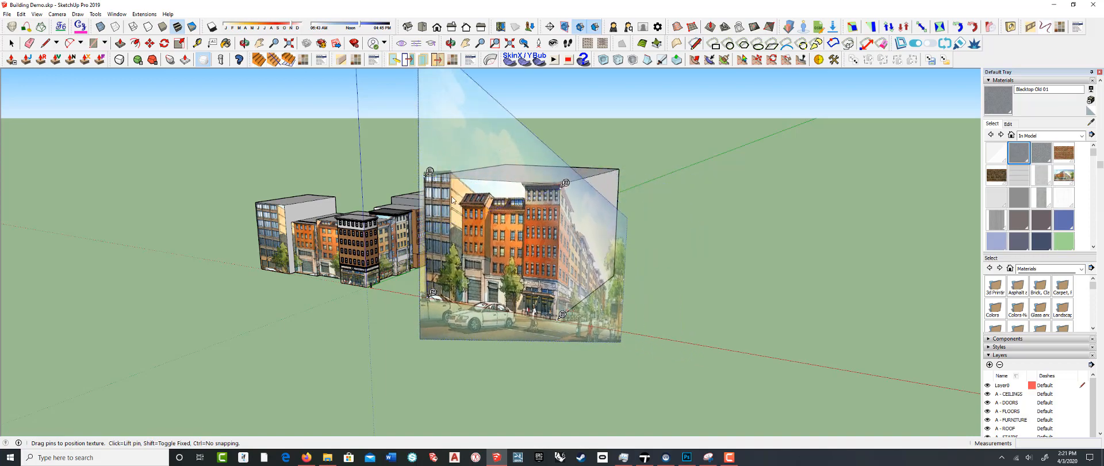
middle_click_drag(452, 199, 552, 229)
scroll(524, 228, "up", 5)
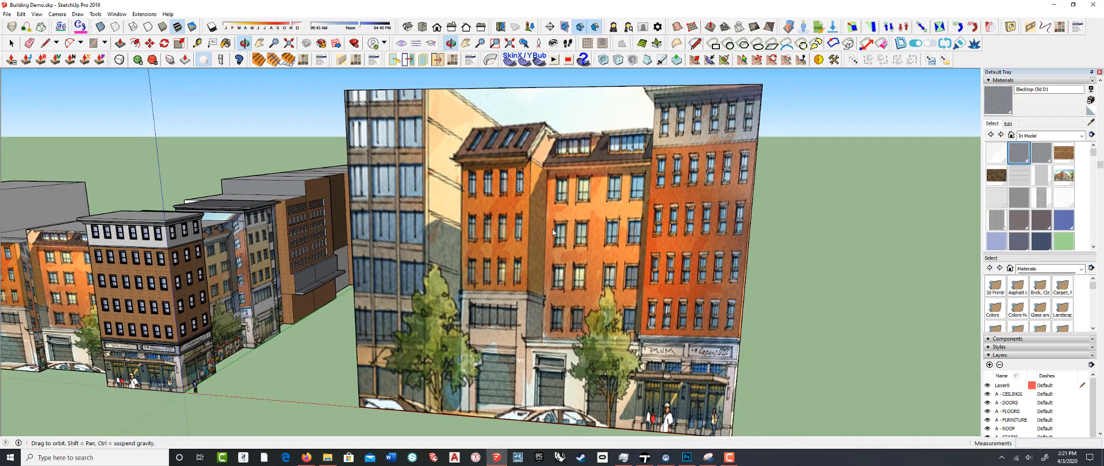
scroll(519, 204, "down", 5)
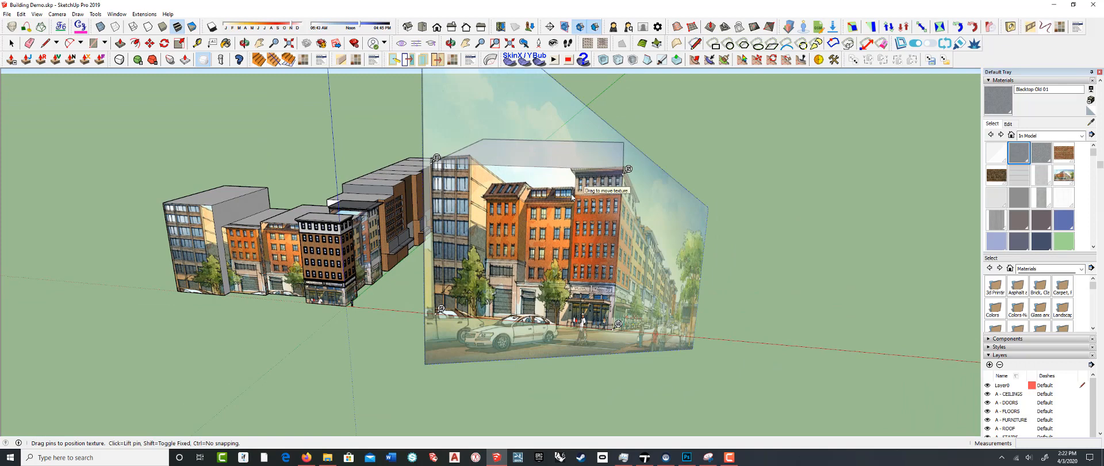
right_click(551, 200)
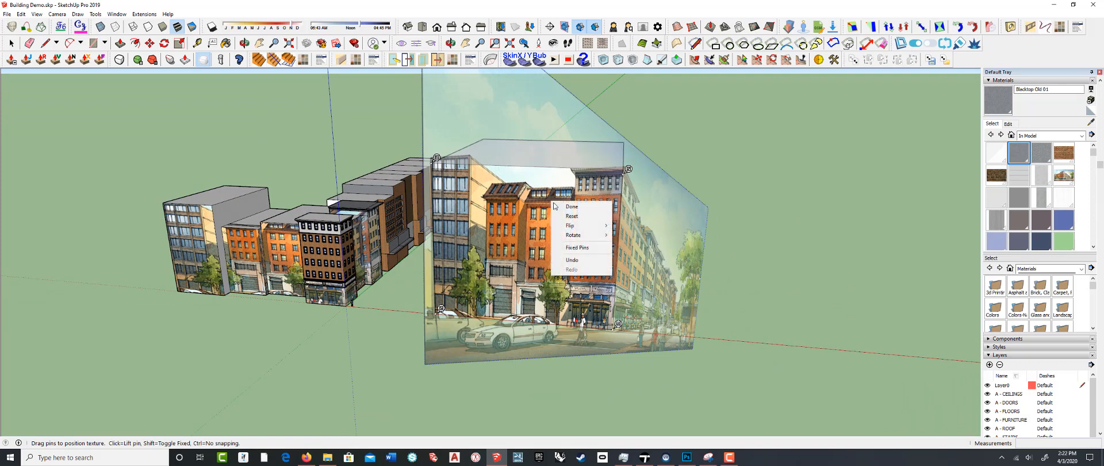
left_click(557, 205)
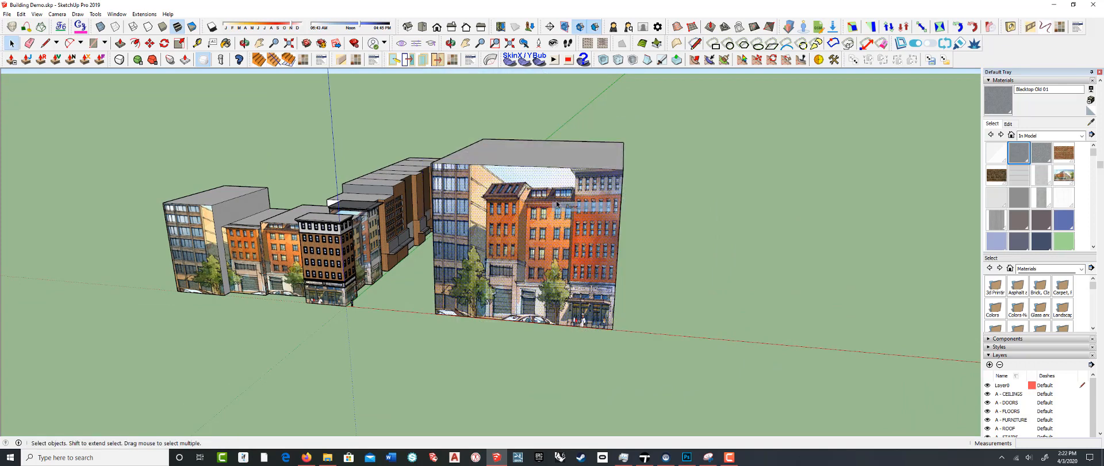
Push the textured box's top face down by about 34 feet
left_click(551, 159)
key("p")
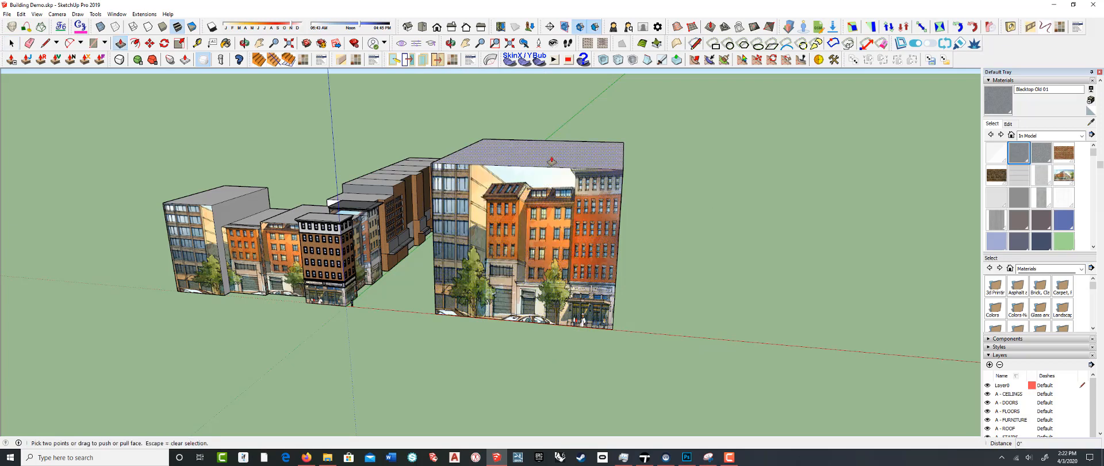
left_click_drag(551, 156, 546, 201)
key("Escape")
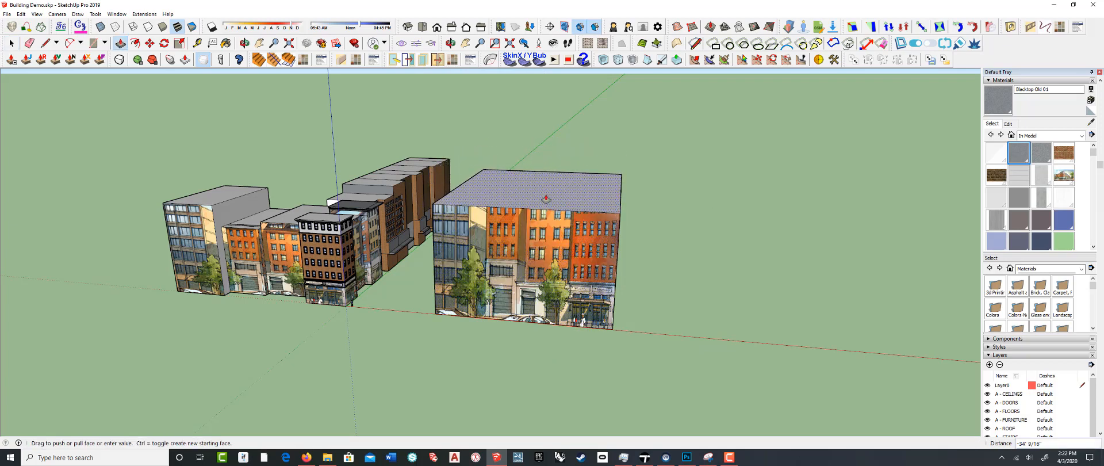
key("space")
Reposition the front-face texture by lowering both upper pins to the shortened box's top corners
middle_click_drag(528, 258, 516, 232)
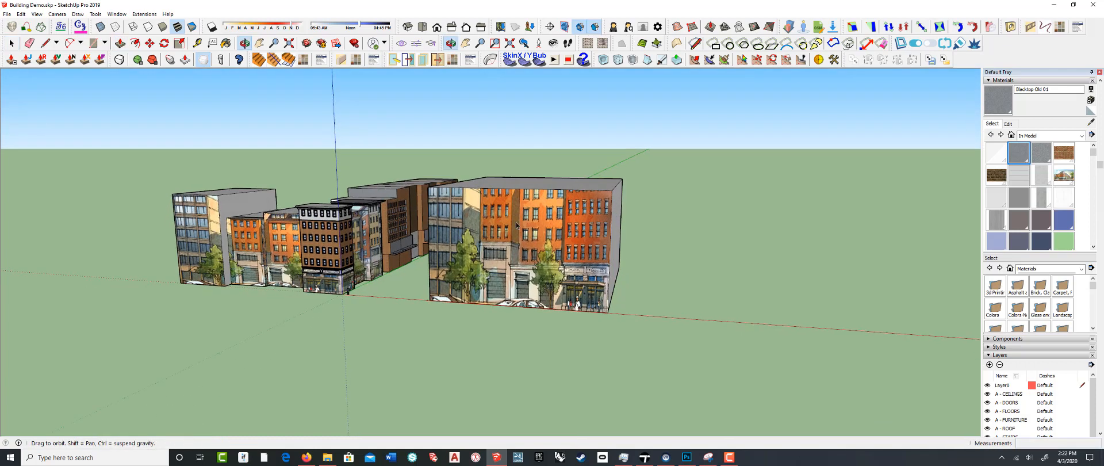
right_click(516, 232)
mouse_move(545, 261)
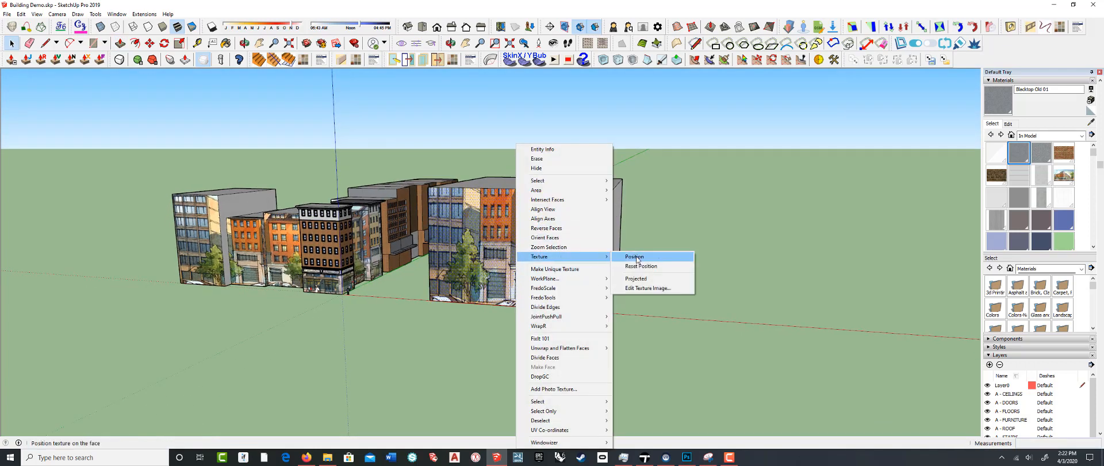
left_click(636, 256)
left_click_drag(619, 147, 617, 185)
left_click_drag(432, 140, 433, 182)
Stretch the texture upward at its upper-left pin so the left building's roof rises above the box's top edge
middle_click_drag(505, 233, 553, 229)
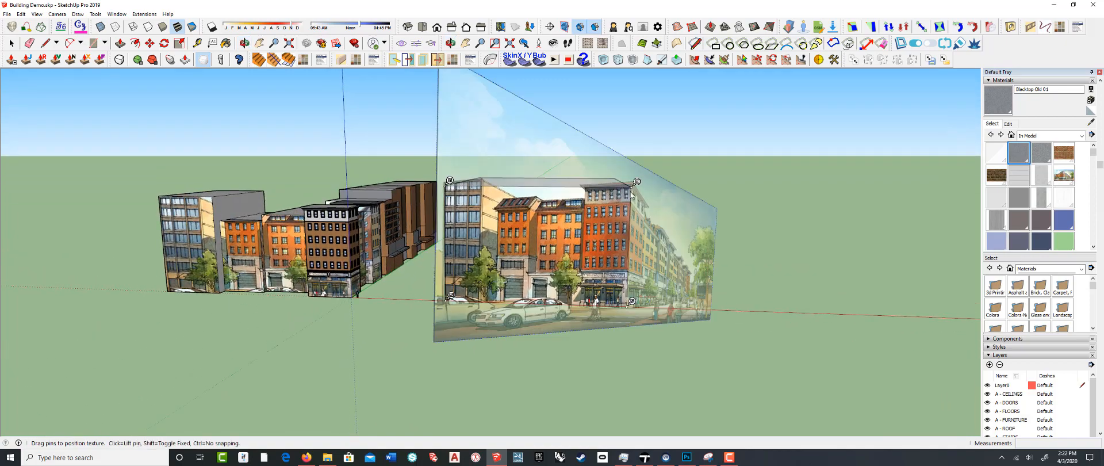
middle_click_drag(577, 203, 544, 211)
scroll(590, 209, "up", 5)
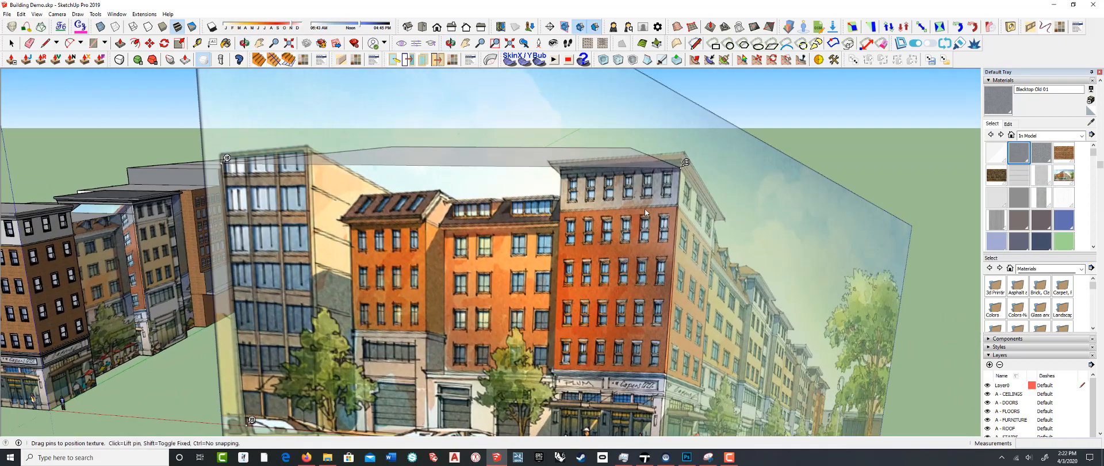
middle_click_drag(631, 214, 568, 208)
scroll(569, 208, "down", 3)
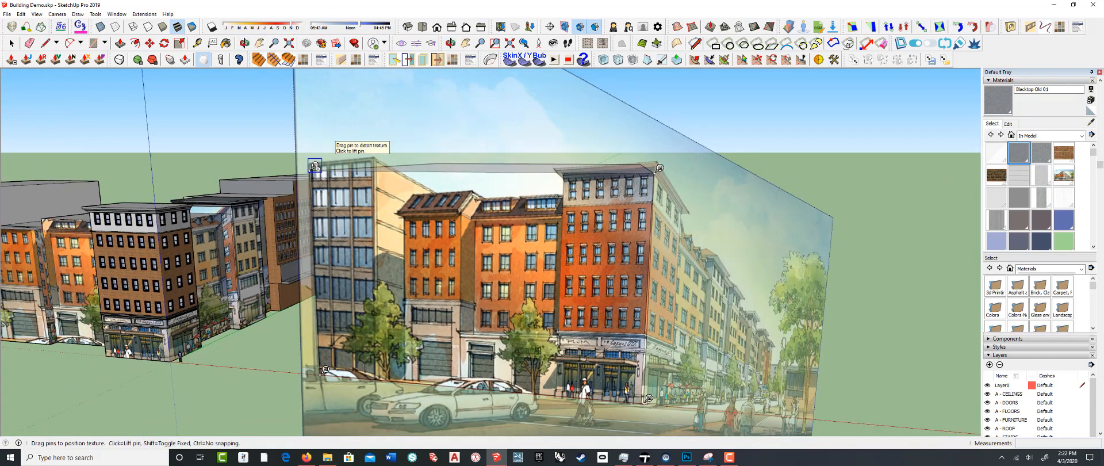
mouse_move(316, 165)
left_mouse_down()
mouse_move(315, 176)
mouse_move(315, 166)
left_mouse_up()
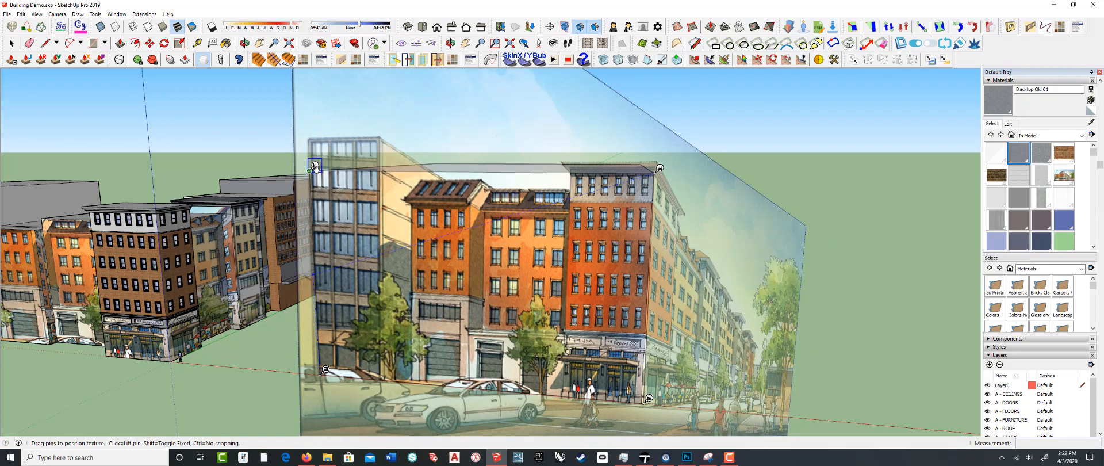
mouse_move(430, 226)
middle_mouse_down()
mouse_move(425, 216)
mouse_move(427, 228)
middle_mouse_up()
scroll(428, 228, "up", 1)
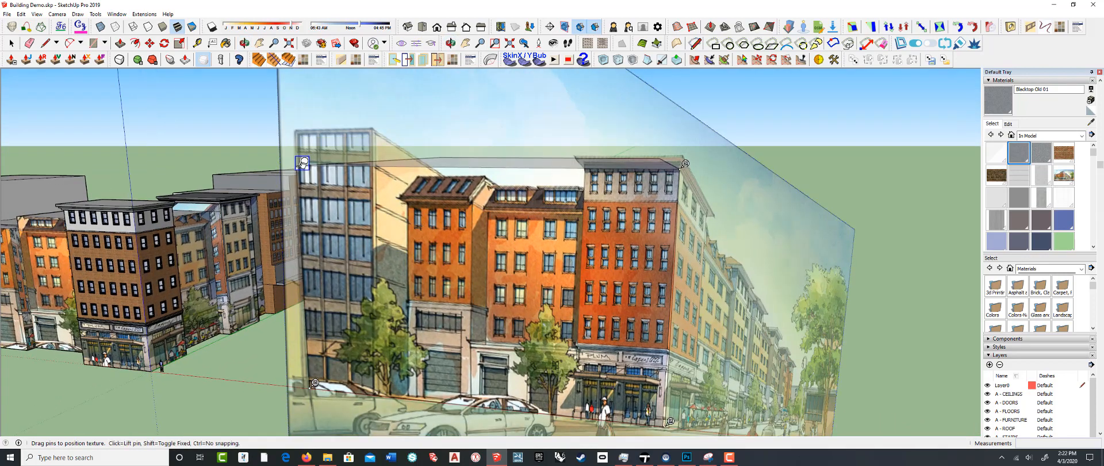
left_click_drag(302, 170, 302, 161)
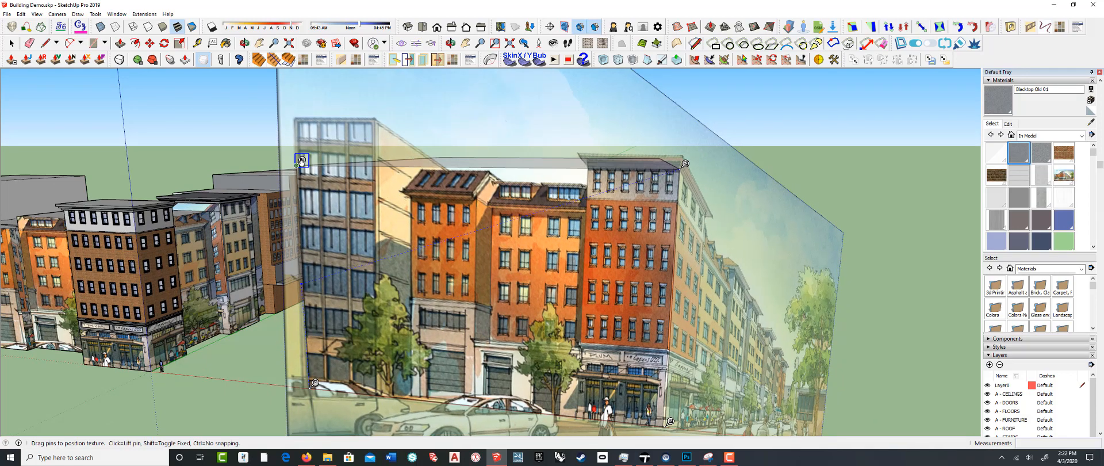
Finish positioning the texture and push the box's top face down by about 21' 5 1/2"
middle_click_drag(302, 160, 368, 226)
right_click(430, 232)
left_click(446, 237)
key("p")
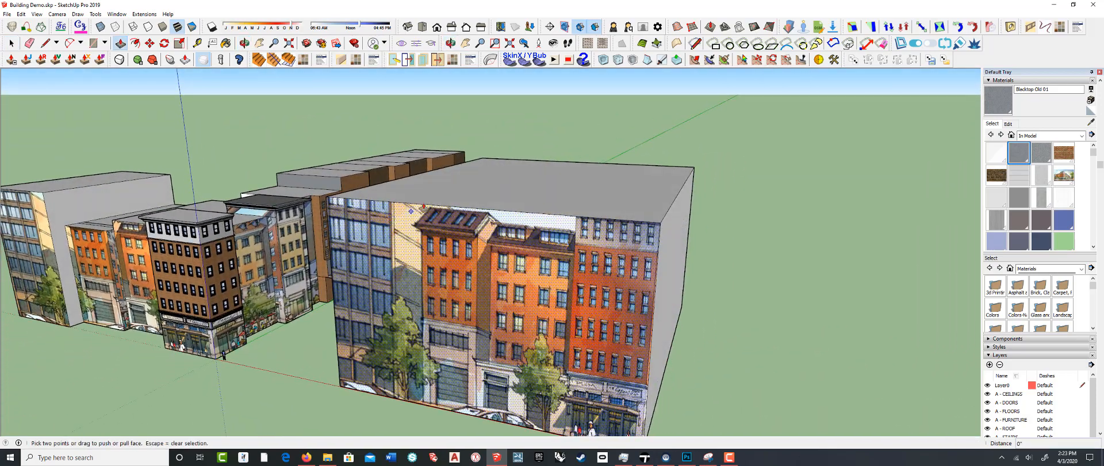
left_click_drag(433, 197, 435, 237)
Reposition the front-face texture by lowering the upper-right and upper-left pins to the box's top corners, and finish the positioning
mouse_move(445, 284)
middle_mouse_down()
mouse_move(440, 261)
mouse_move(462, 275)
middle_mouse_up()
right_click(463, 276)
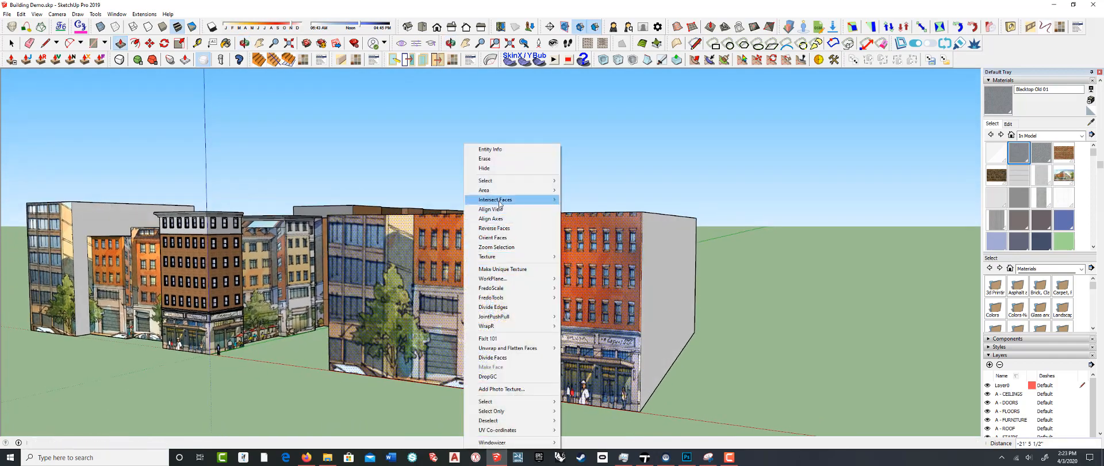
mouse_move(492, 257)
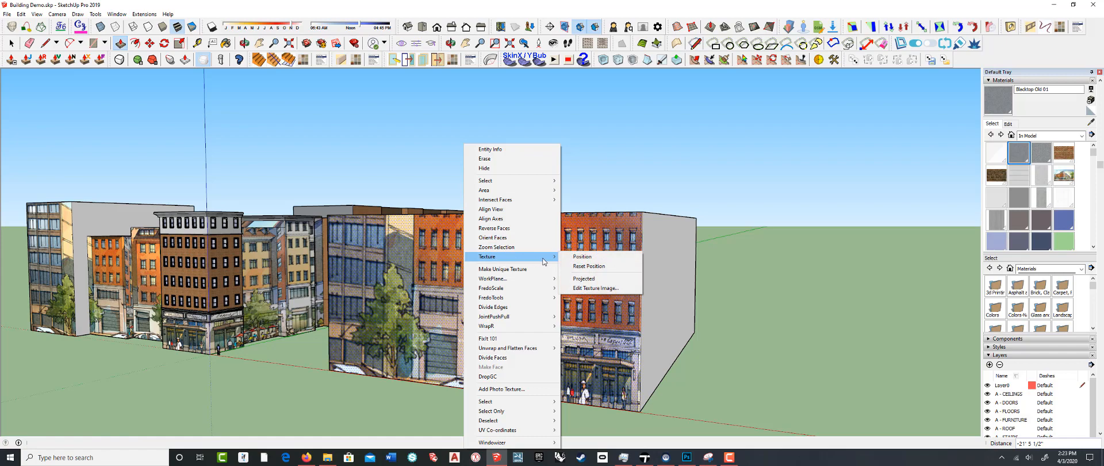
left_click(583, 257)
left_click_drag(648, 150, 647, 206)
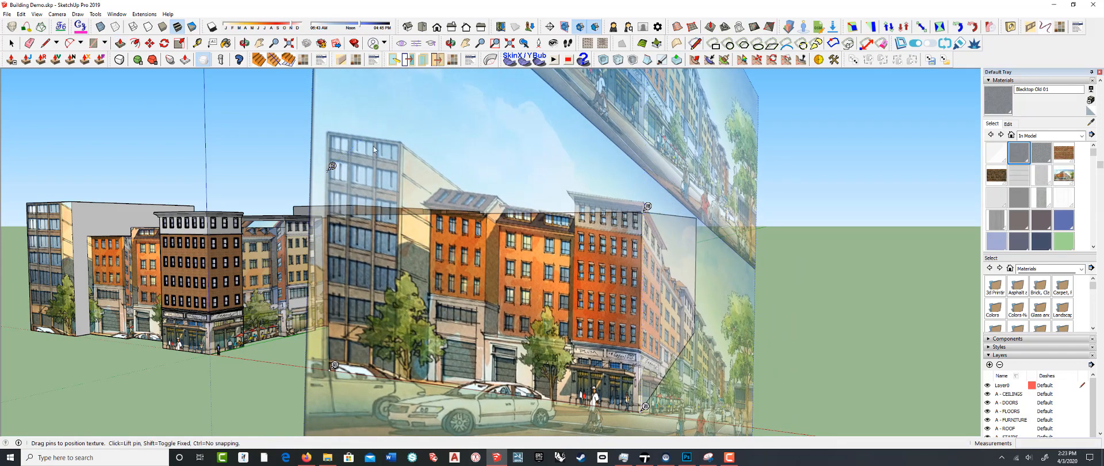
left_click_drag(332, 166, 333, 209)
left_click(483, 180)
middle_click_drag(474, 277, 406, 269)
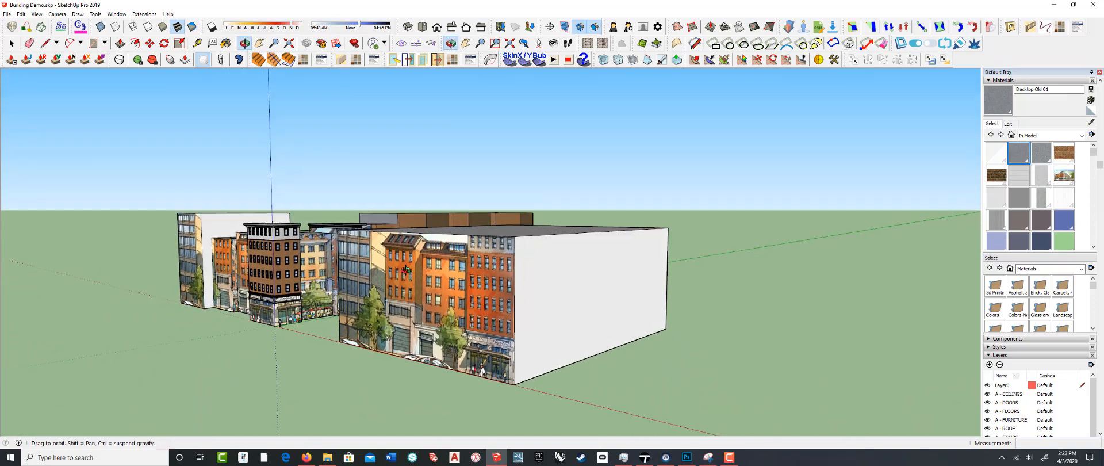
right_click(438, 281)
left_click(449, 287)
Pull the textured box's top face up by about 4' 1 1/2"
middle_click_drag(479, 249, 482, 264)
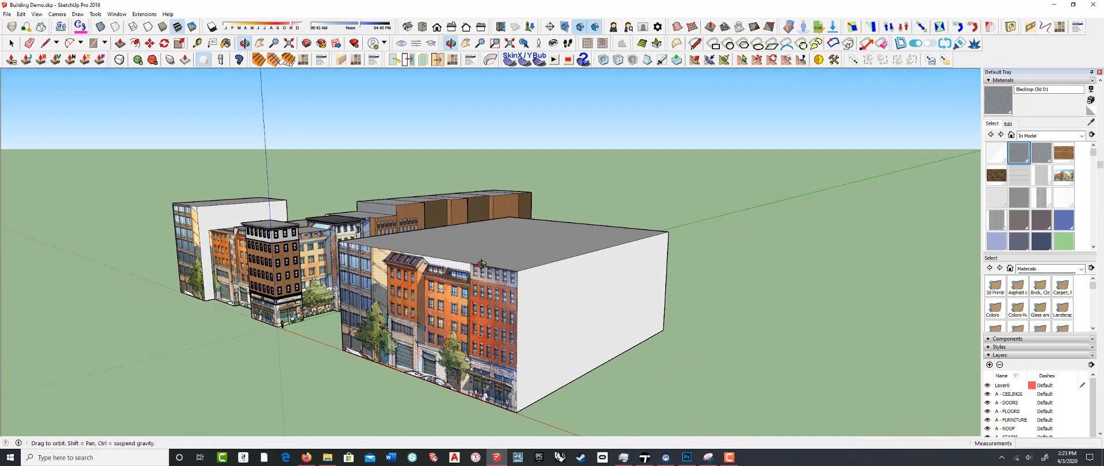
key("p")
scroll(489, 267, "up", 3)
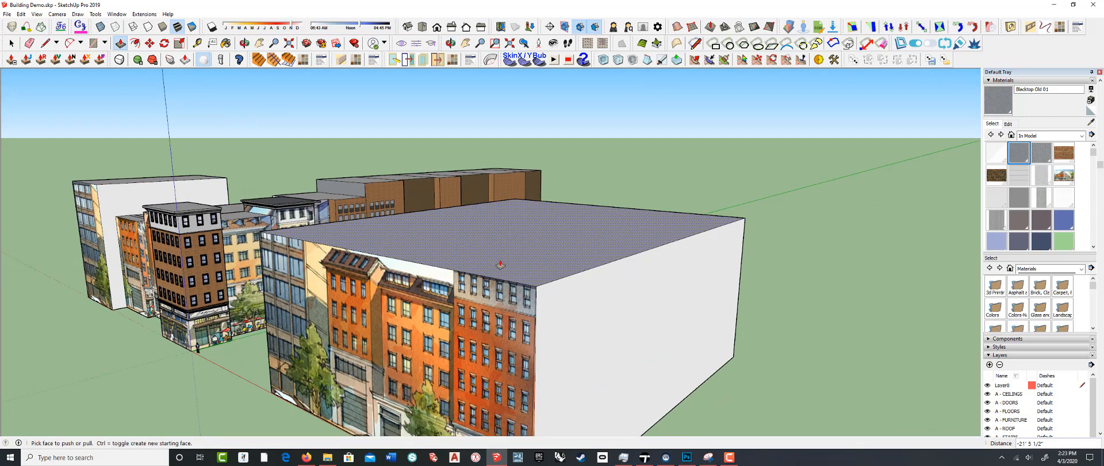
left_click_drag(504, 264, 505, 254)
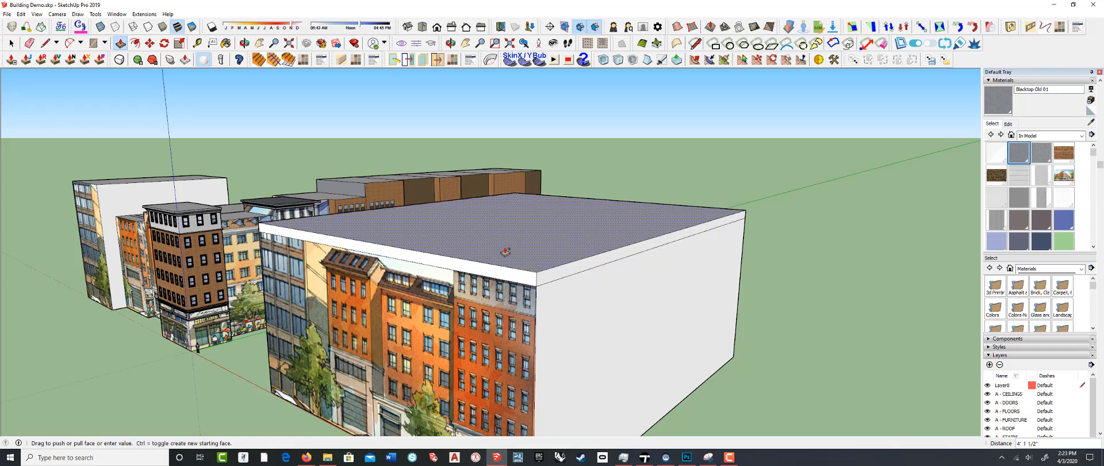
left_click(505, 254)
Sample the street illustration from the box's front face and paint it onto the blank strip above it
middle_click_drag(499, 265, 489, 252)
scroll(488, 253, "up", 2)
key("space")
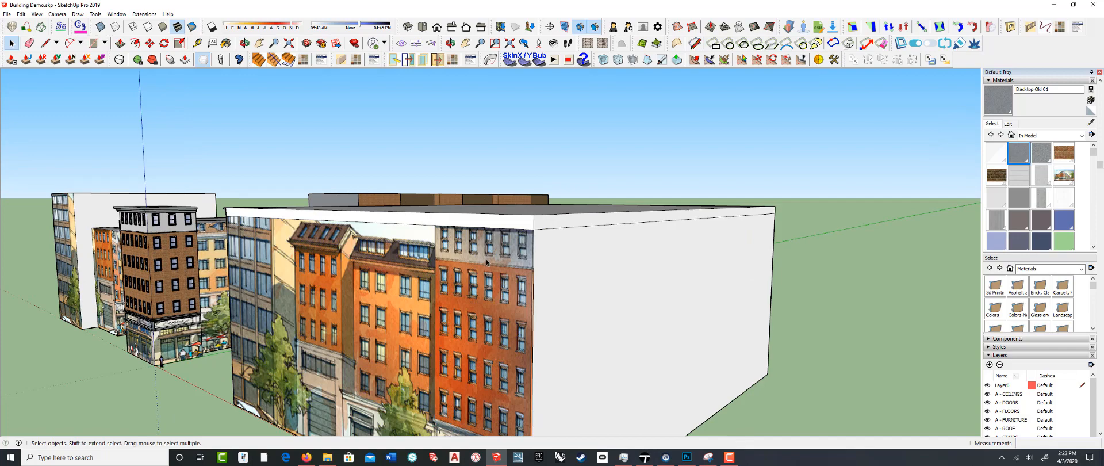
key("b")
left_click(490, 258, "alt")
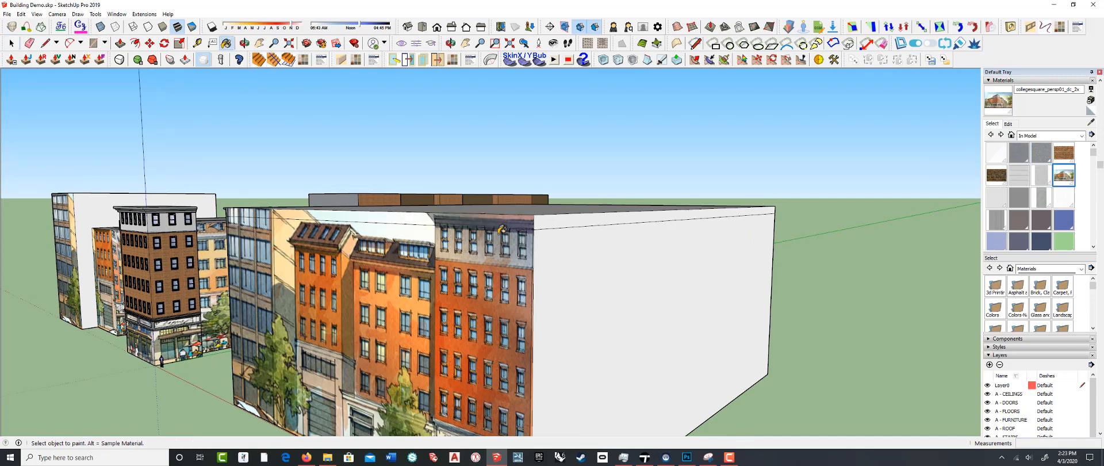
Fine-tune the box's height to the illustrated roof line by pulling the top face up about 5 5/8"
middle_click_drag(491, 253, 507, 216)
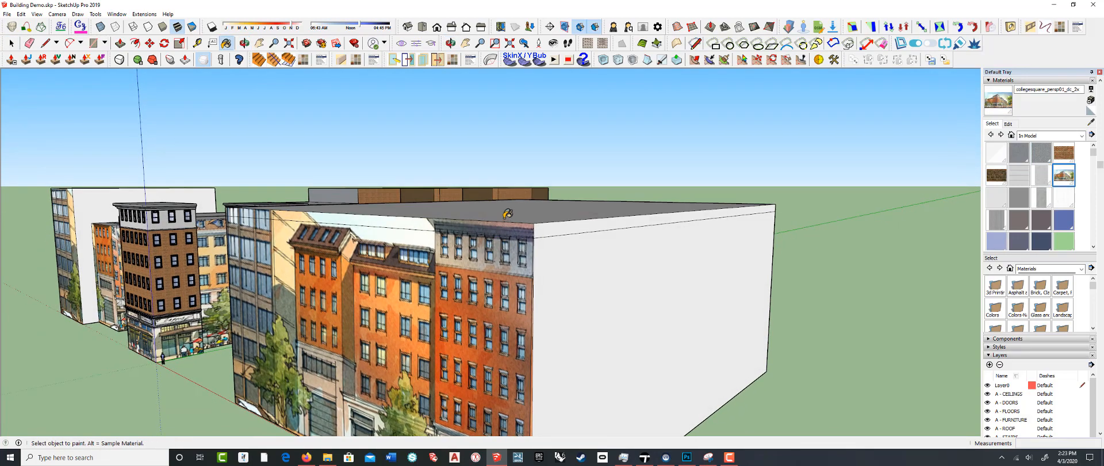
key("p")
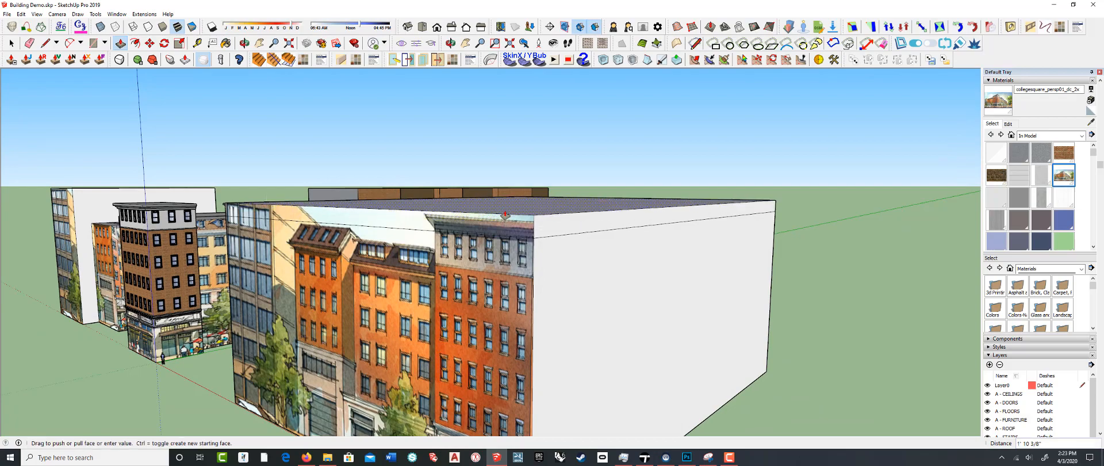
left_click_drag(504, 218, 505, 220)
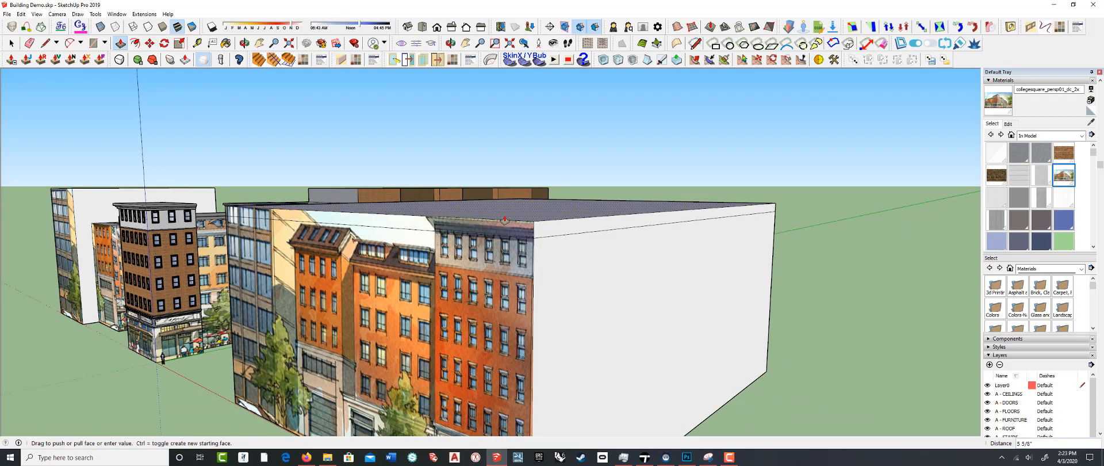
left_click(505, 220)
middle_click_drag(435, 245, 521, 227)
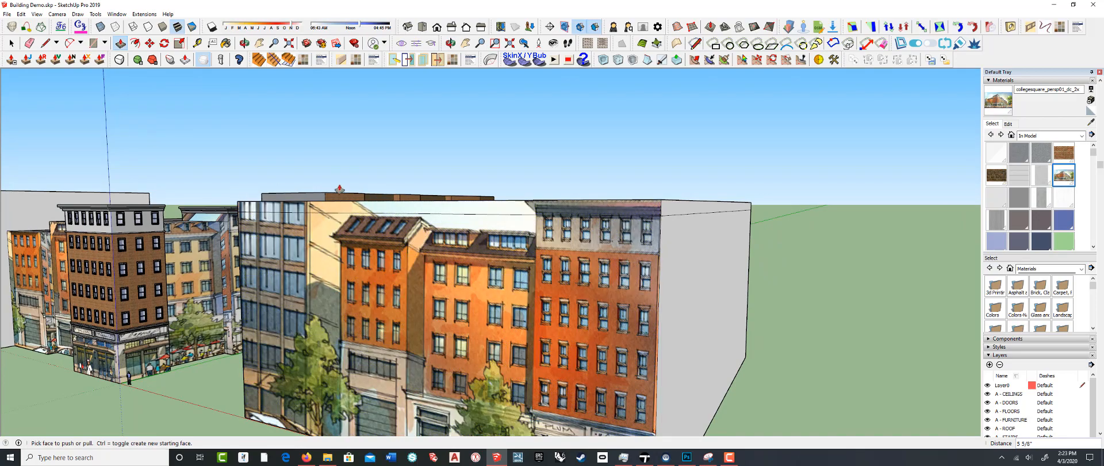
Draw vertical lines from the base edge to the roof edge of the textured street front, splitting it into separate building facades
scroll(491, 228, "down", 3)
middle_click_drag(519, 251, 317, 189)
key("l")
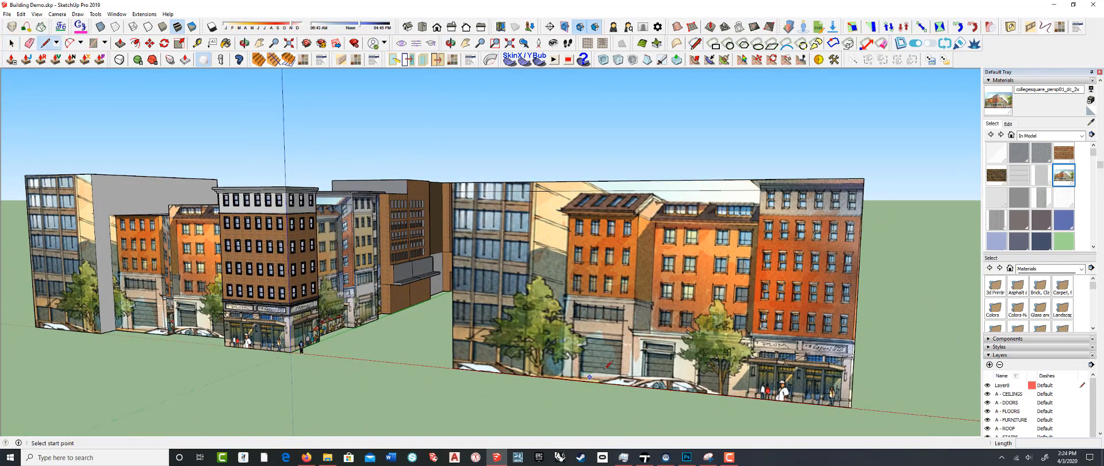
middle_click_drag(657, 262, 716, 282)
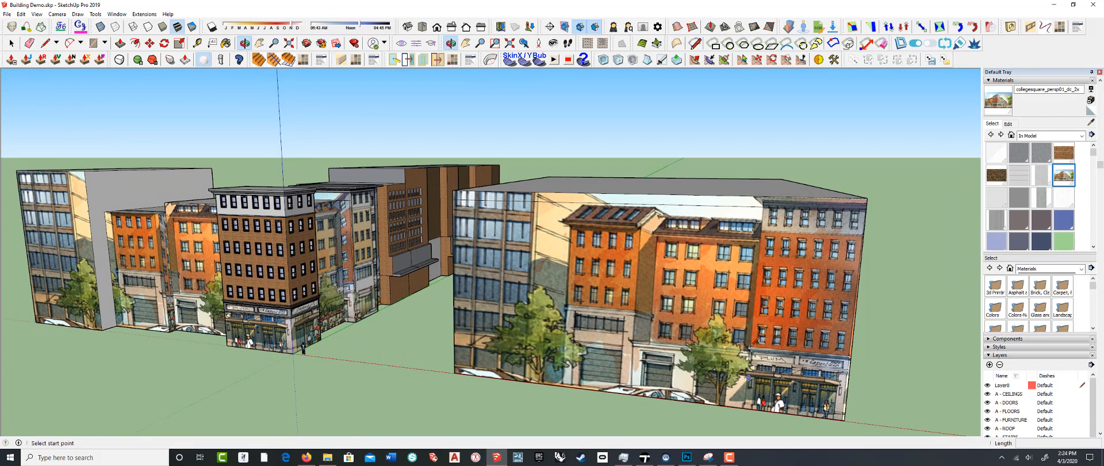
left_click(742, 407)
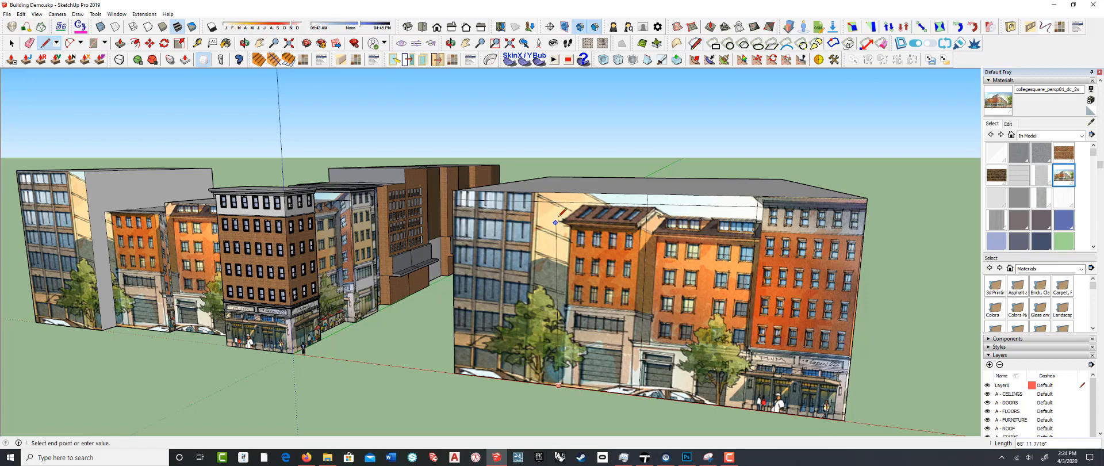
left_click(561, 198)
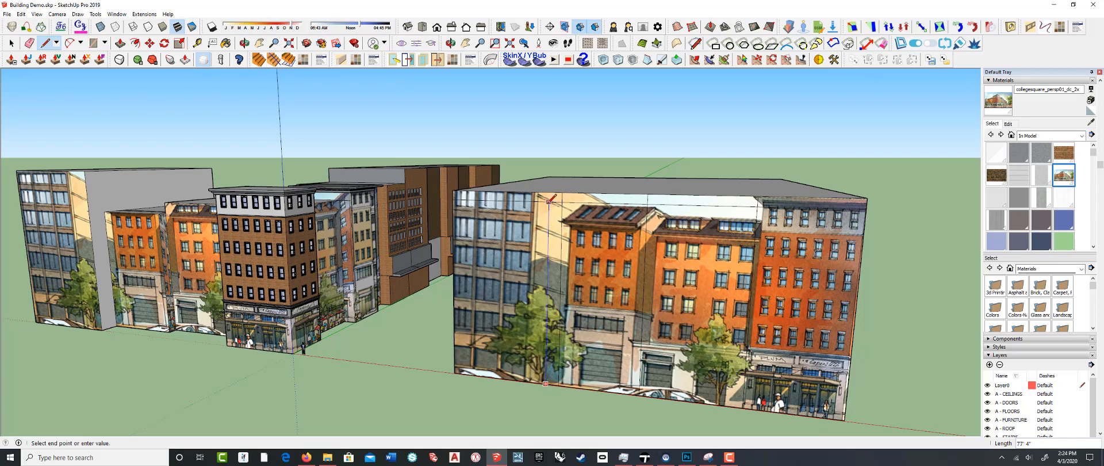
scroll(536, 244, "down", 2)
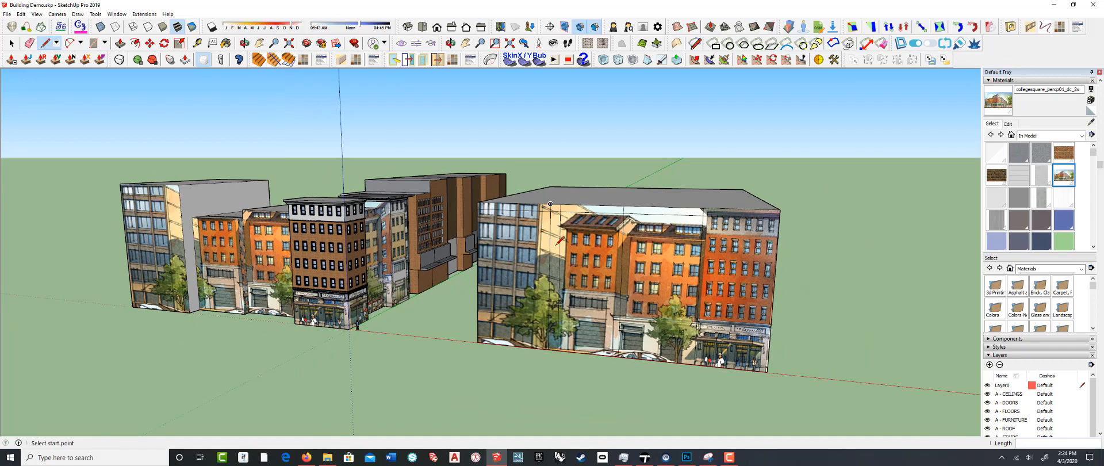
middle_click_drag(536, 244, 519, 272)
scroll(520, 273, "up", 1)
Push the narrow facade strip between the glass-banded building and the orange buildings back 42' 6 1/16"
key("p")
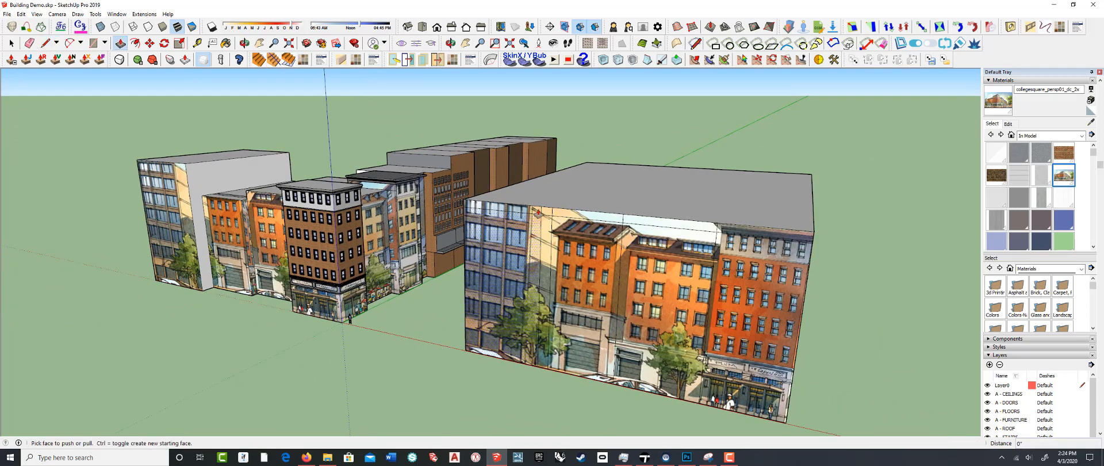
left_click(546, 215)
left_click(576, 196)
left_click(553, 221)
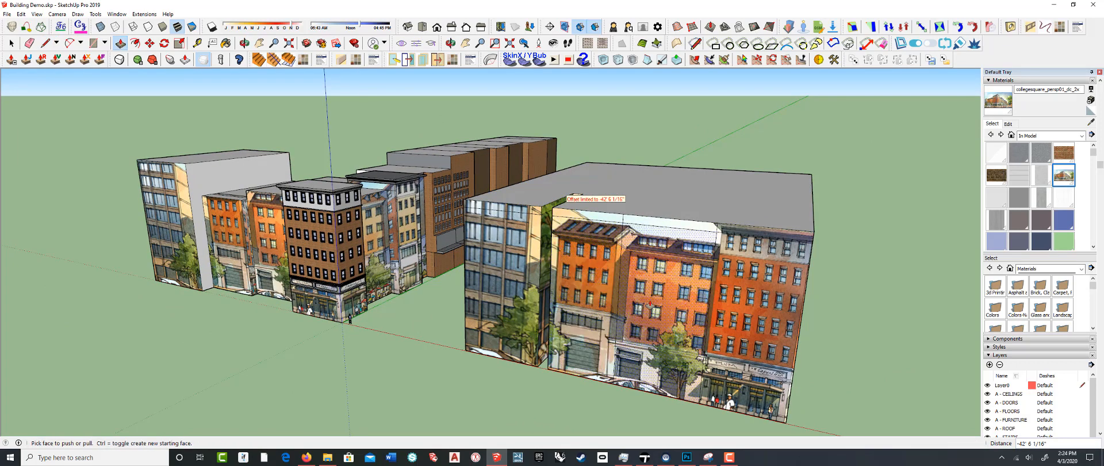
Push the orange facade beside the corner building back 11' 11 5/16" and the neighbouring orange facade back 4' 10 13/16"
left_click(647, 290)
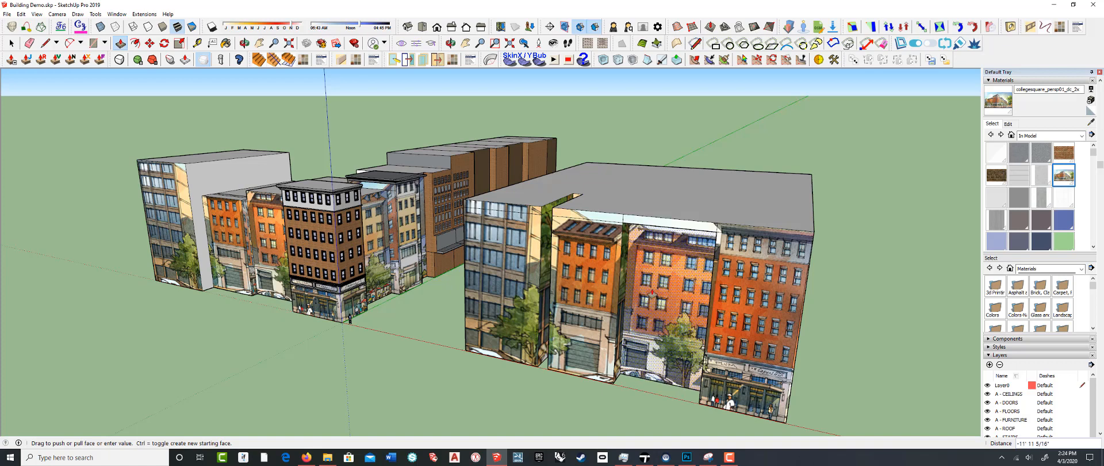
left_click(652, 292)
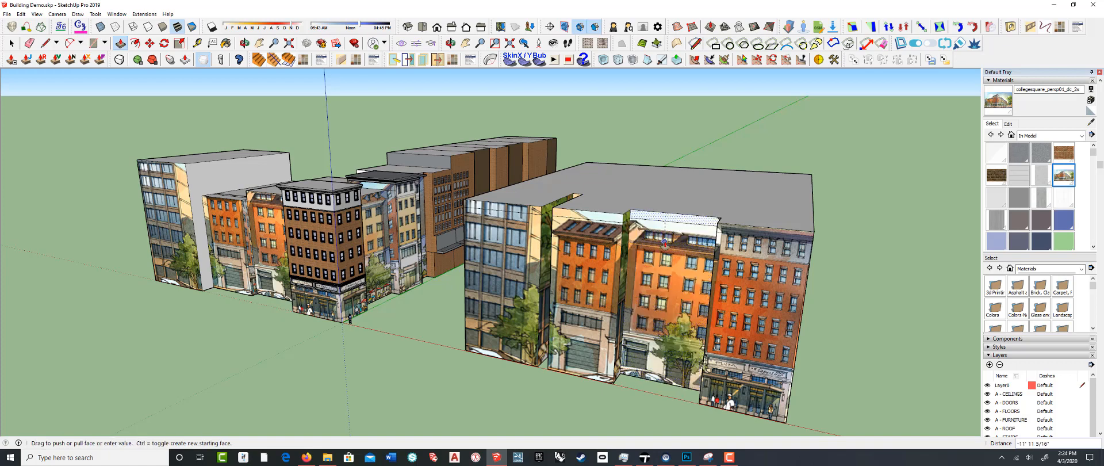
left_click(578, 278)
left_click(581, 269)
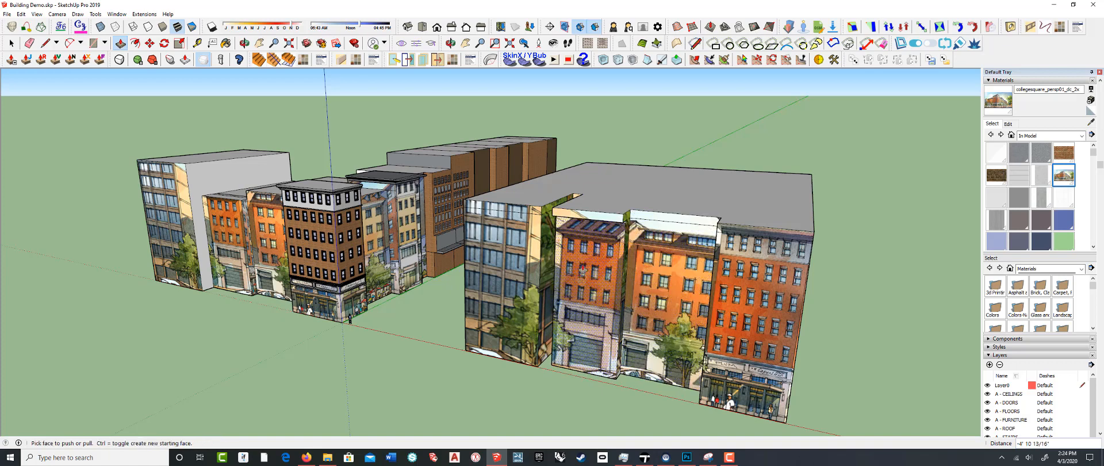
Examine the recessed facades from the street, then the modelled windows and storefront of the brick corner building up close
middle_click_drag(592, 220, 668, 260)
key("p")
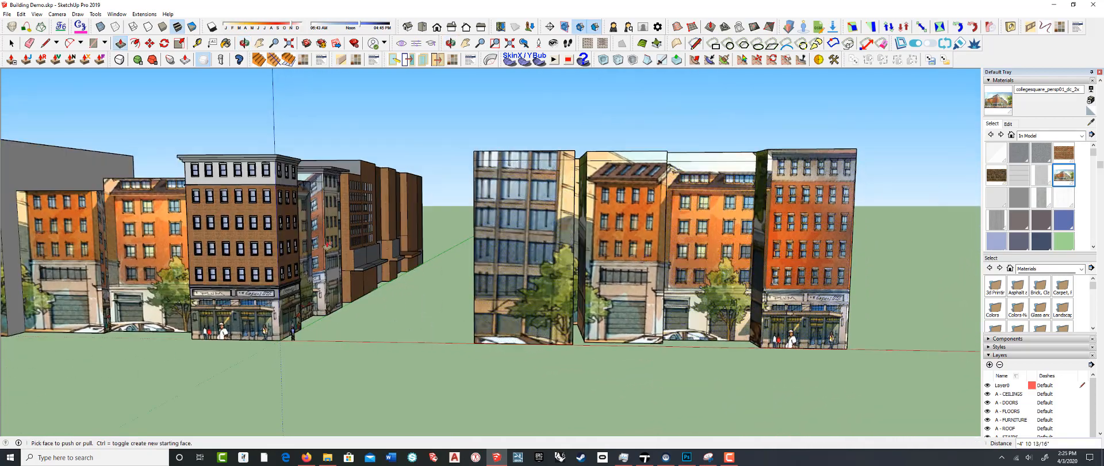
middle_click_drag(283, 247, 362, 282)
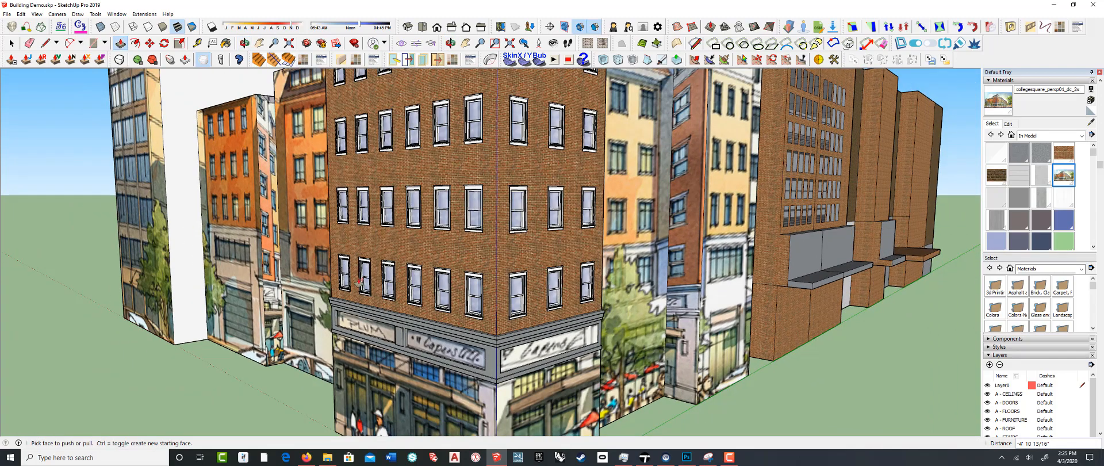
scroll(359, 282, "up", 2)
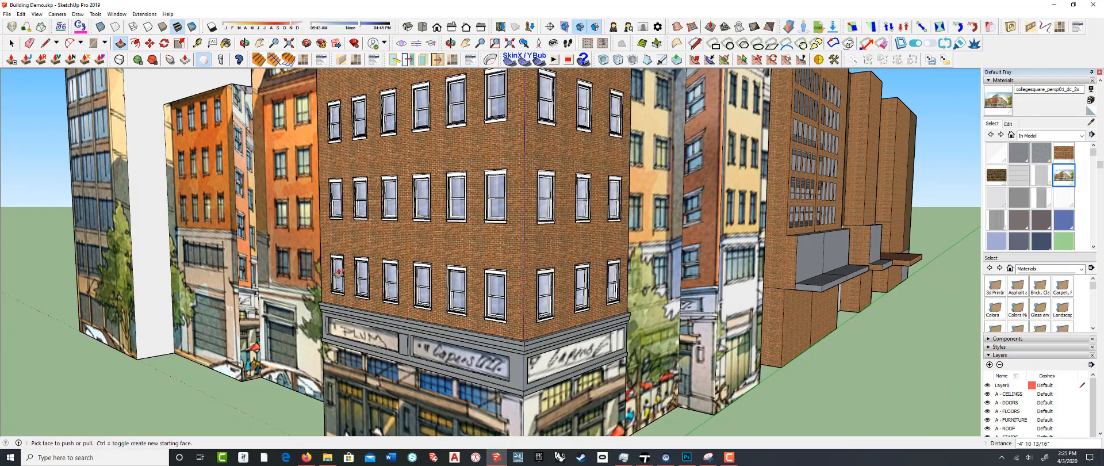
key("space")
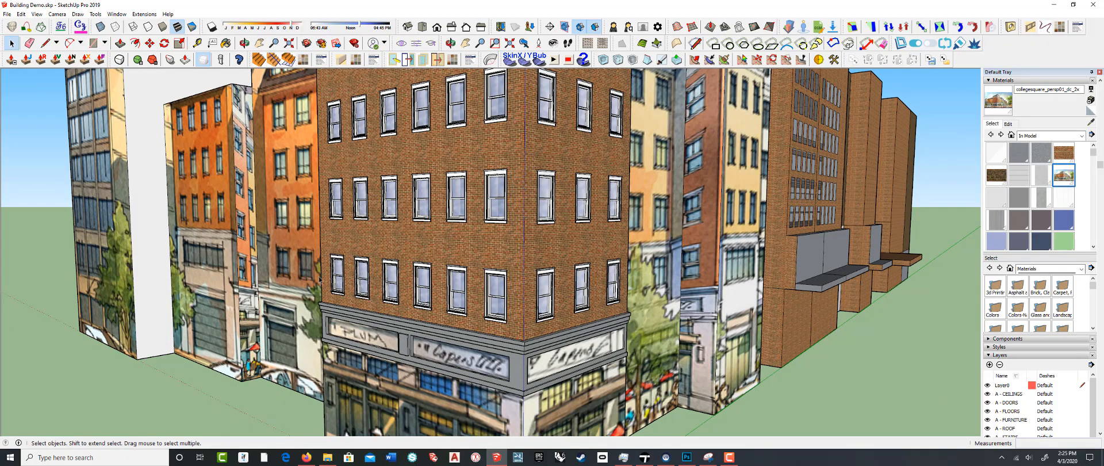
scroll(320, 280, "up", 4)
middle_click_drag(319, 280, 356, 292)
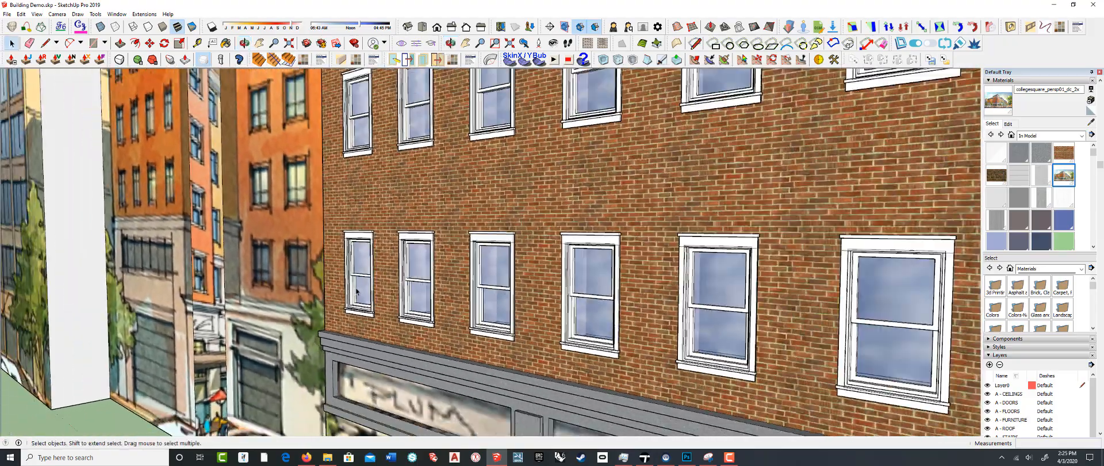
scroll(356, 292, "down", 6)
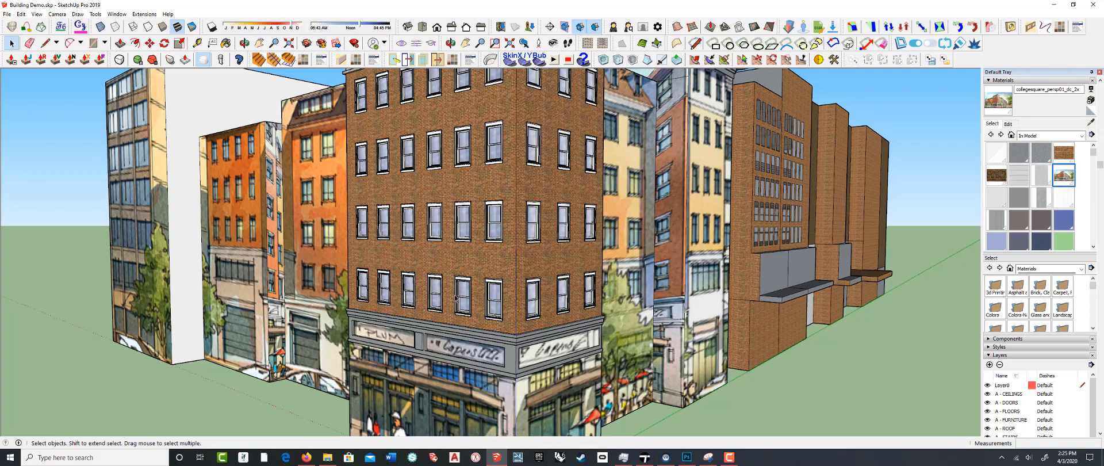
scroll(456, 300, "down", 2)
scroll(452, 305, "down", 5)
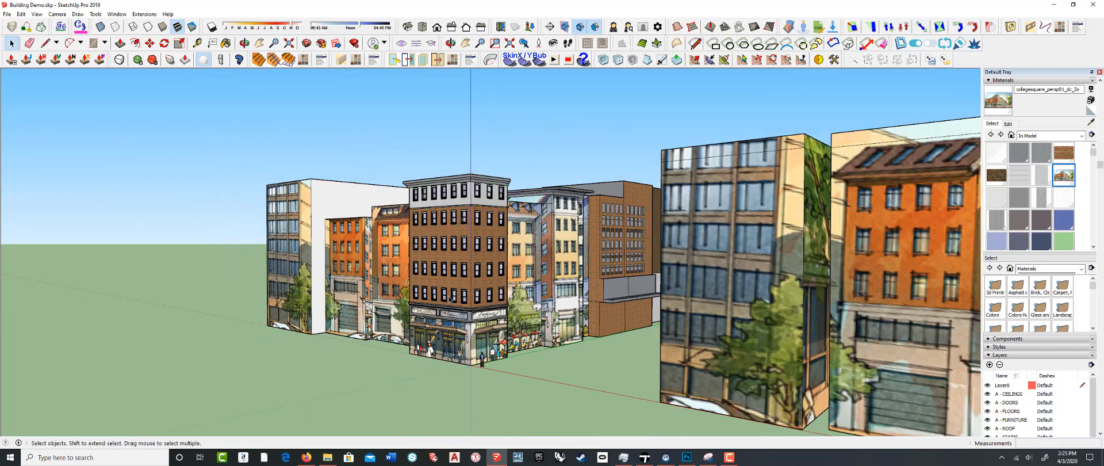
middle_click_drag(451, 300, 478, 300)
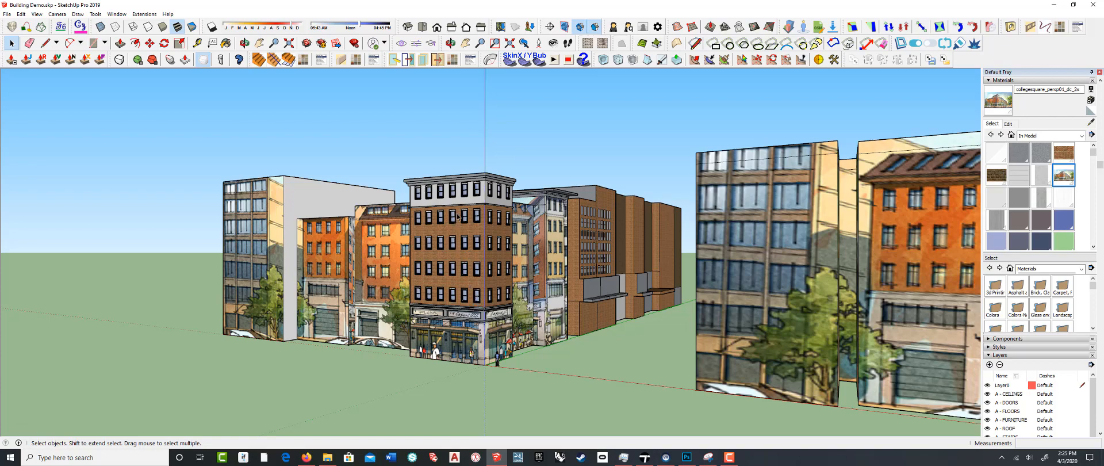
Switch to Twinmotion and start a new project, discarding the unsaved changes to the current one
left_click(647, 456)
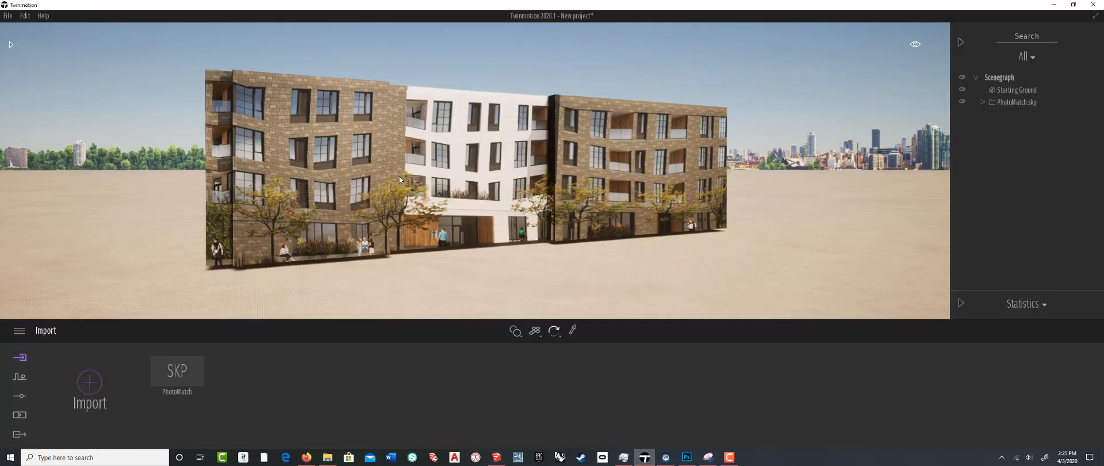
left_click(8, 16)
left_click(16, 34)
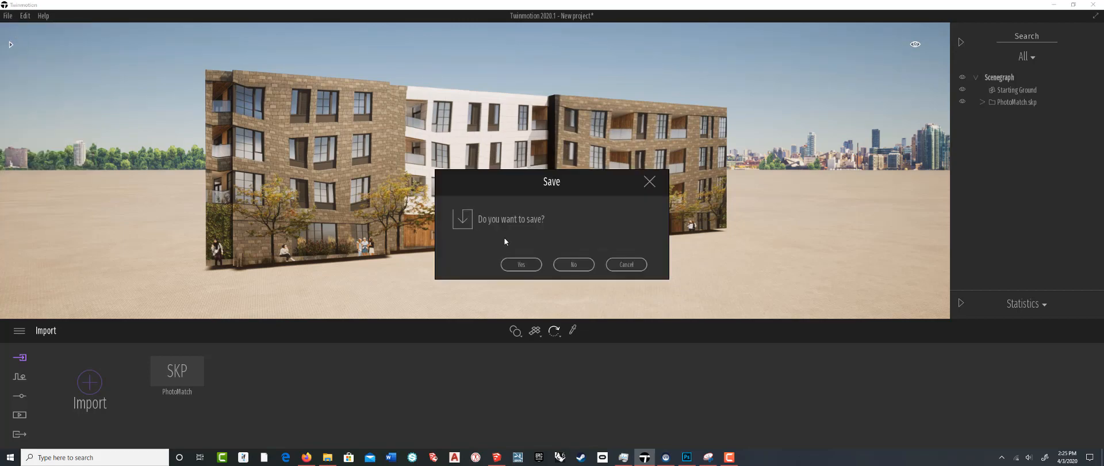
left_click(564, 265)
Import the SketchUp file Building Demo.skp as geometry, reviewing the available collapse modes in the import options
left_click(91, 382)
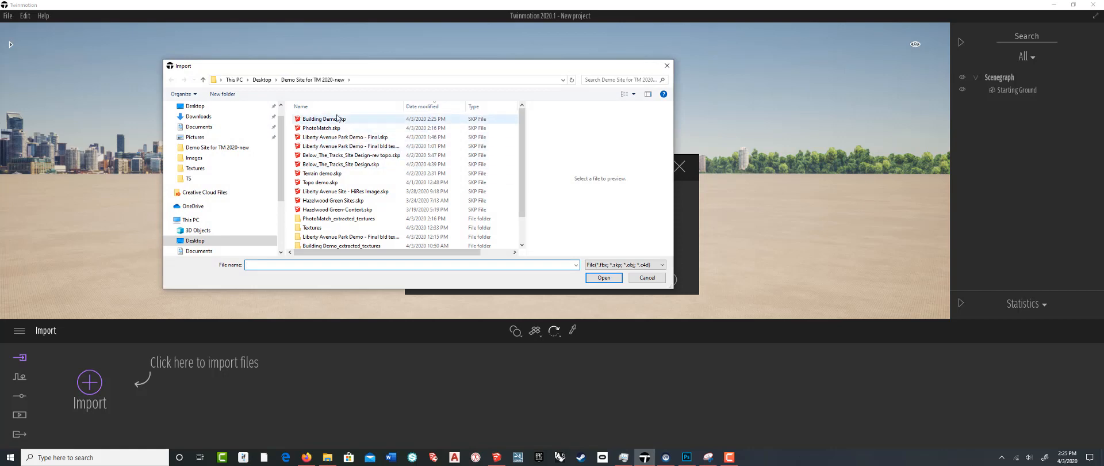
left_click(420, 107)
left_click(421, 107)
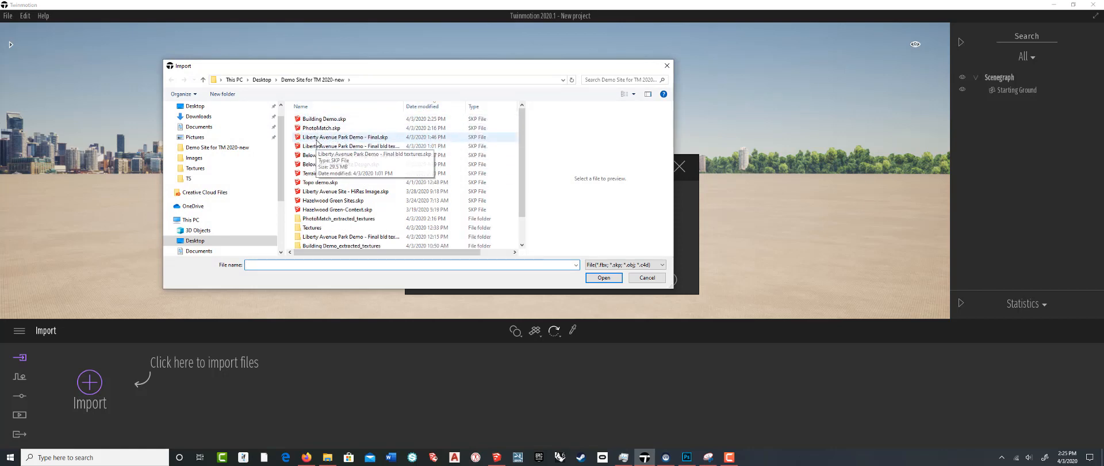
left_click(314, 120)
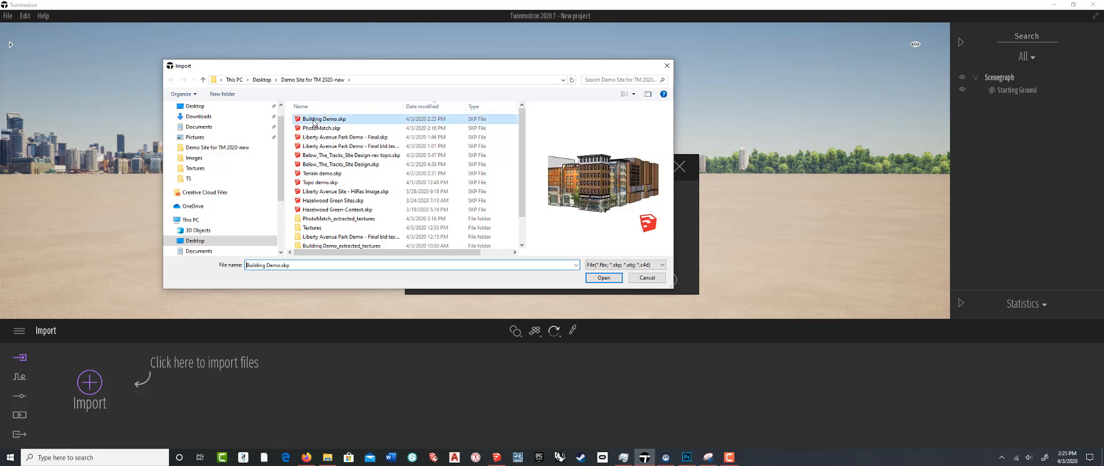
left_click(599, 279)
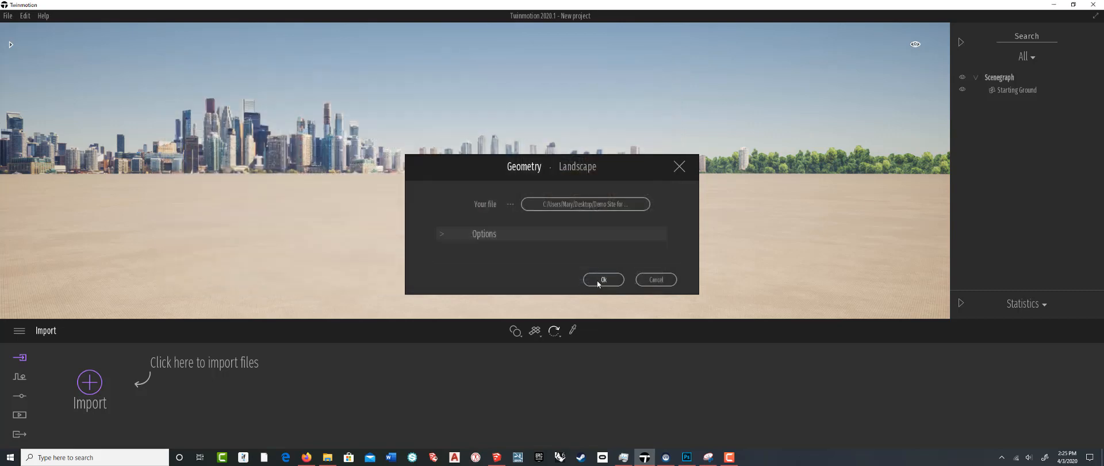
left_click(654, 240)
left_click(658, 254)
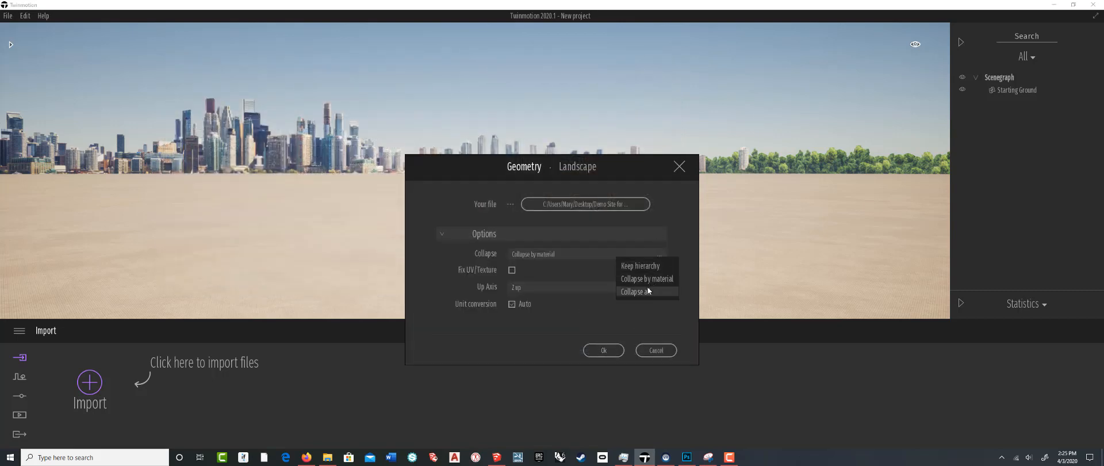
left_click(602, 349)
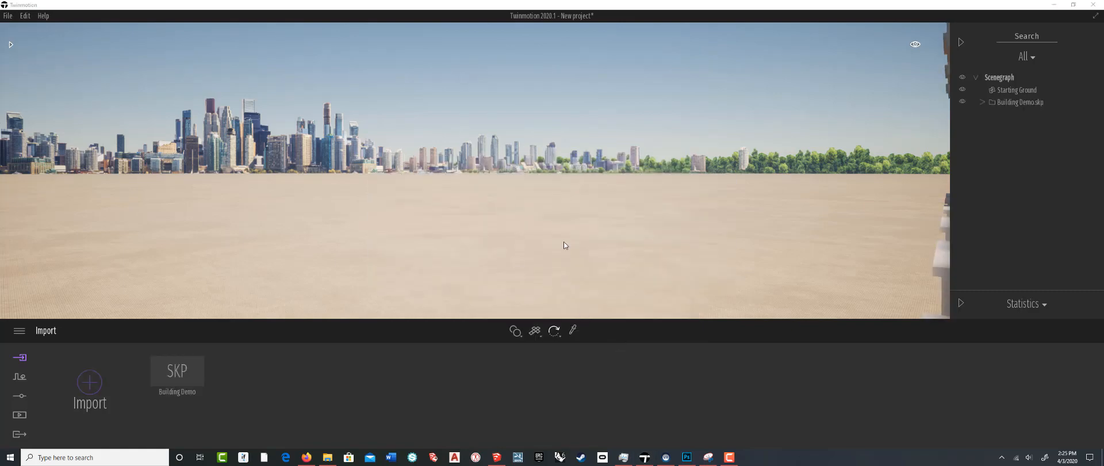
Focus on the imported Building Demo.skp model and view its textured street fronts
double_click(1016, 103)
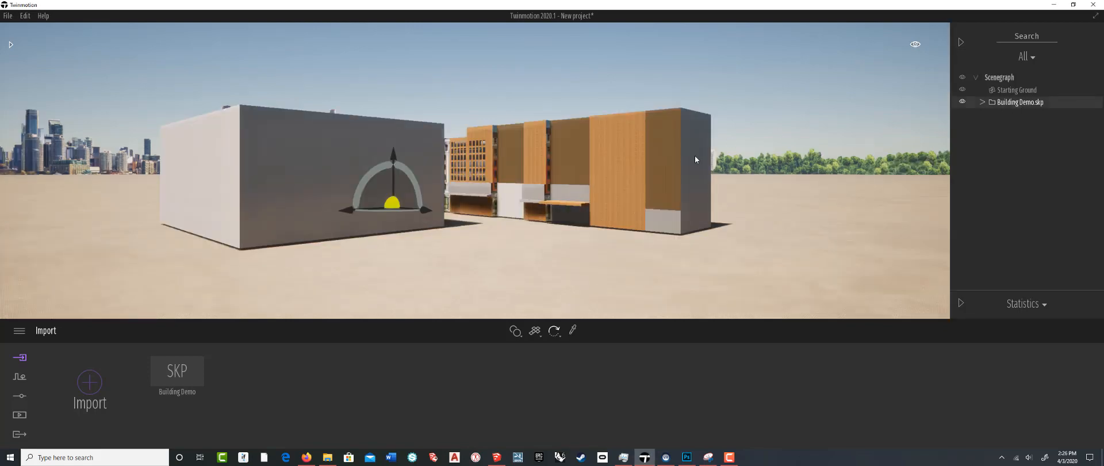
middle_click_drag(694, 159, 857, 158, "shift")
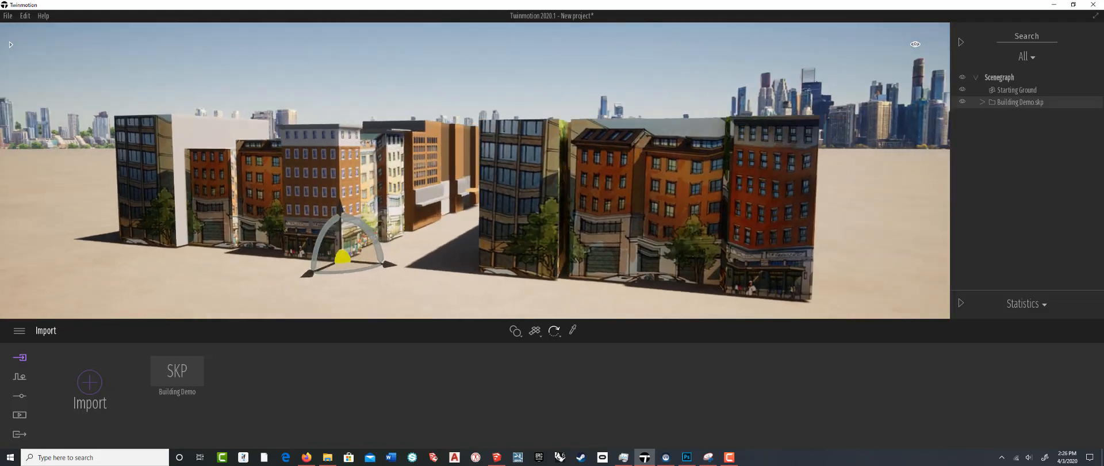
middle_click_drag(532, 187, 512, 192, "shift")
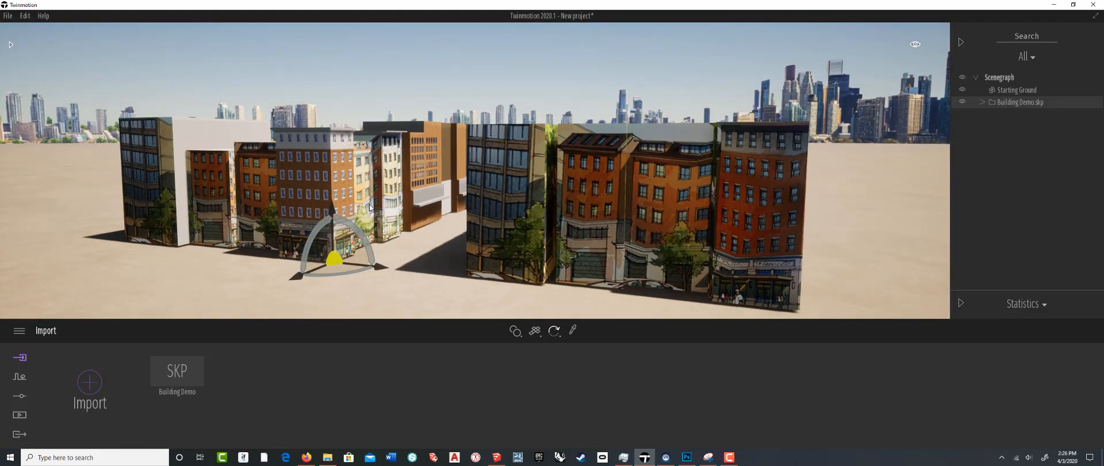
scroll(369, 207, "up", 4)
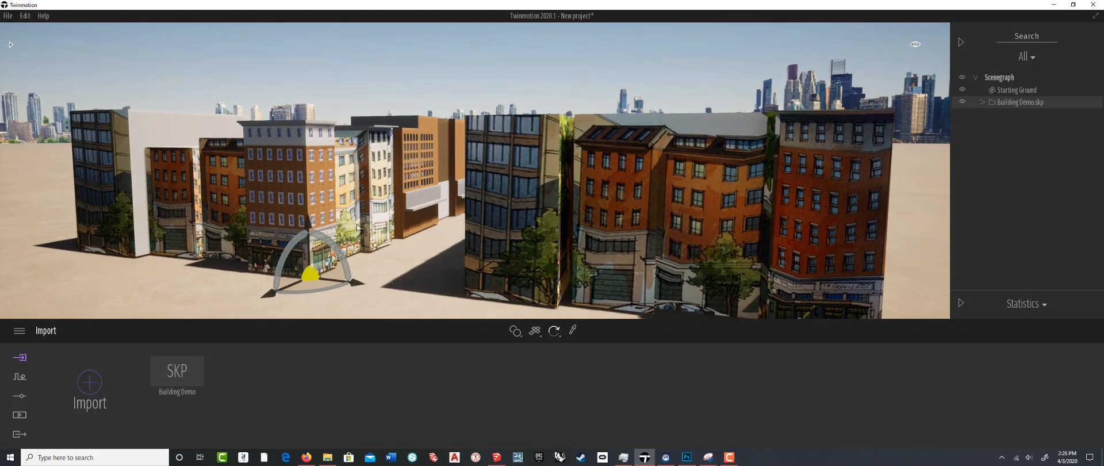
middle_click_drag(356, 227, 450, 228, "shift")
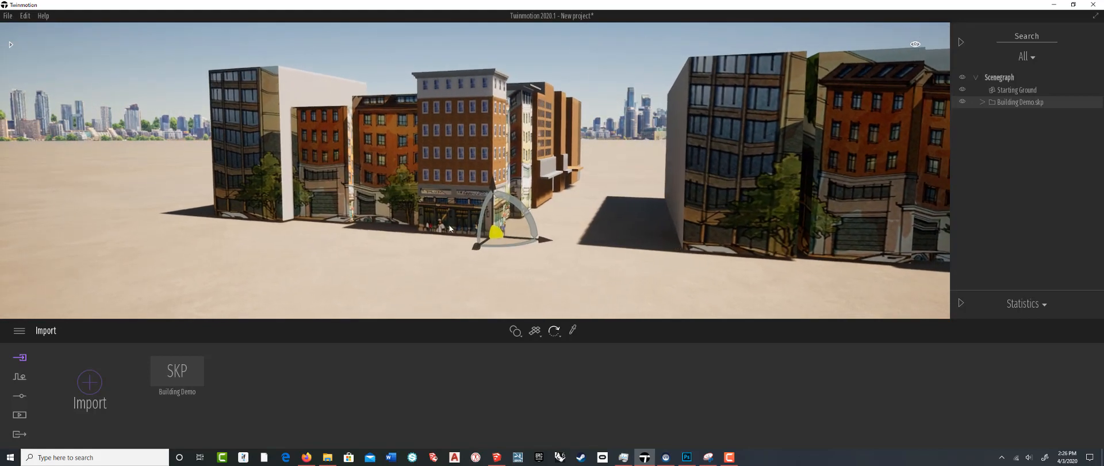
Clear the model selection and move towards the brick corner building to inspect its facades at street level
key("w")
key("Escape")
key("w")
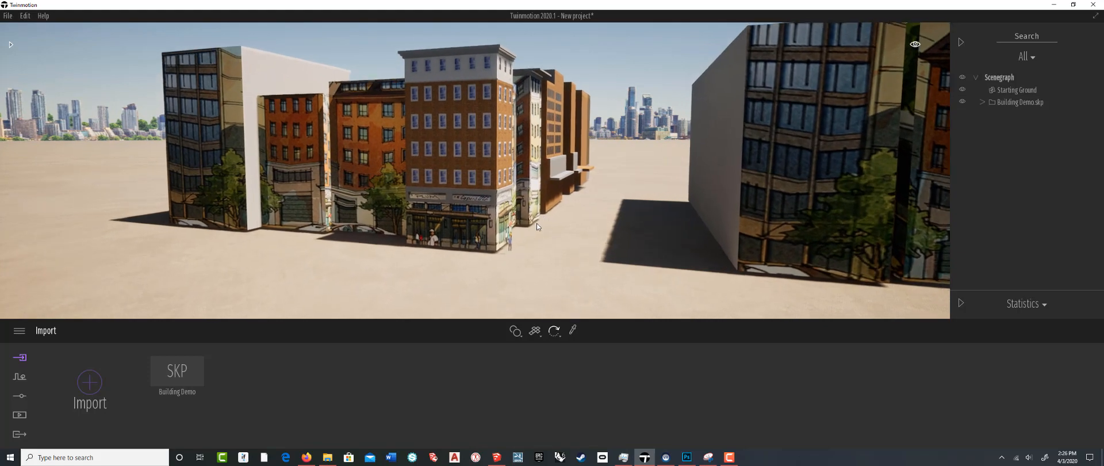
key("w")
key("super")
key("super")
key("w")
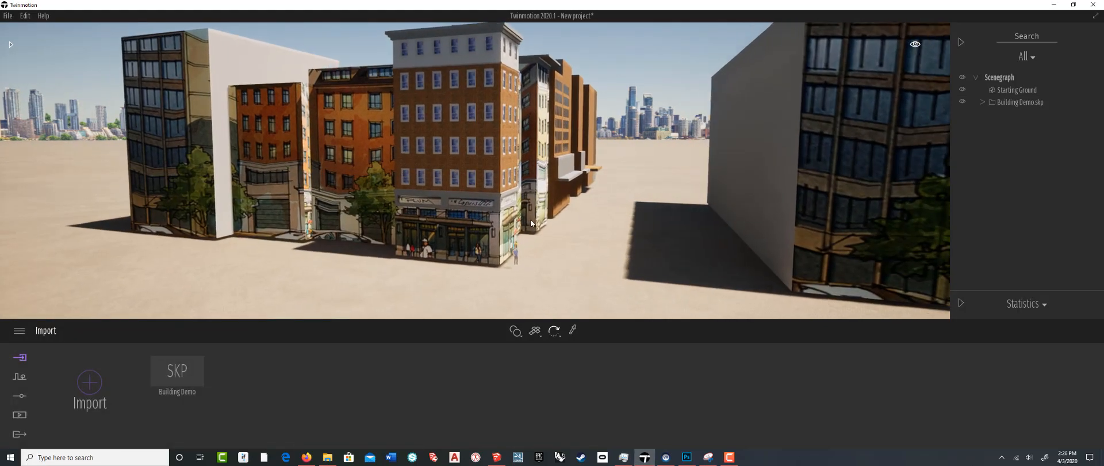
key("w")
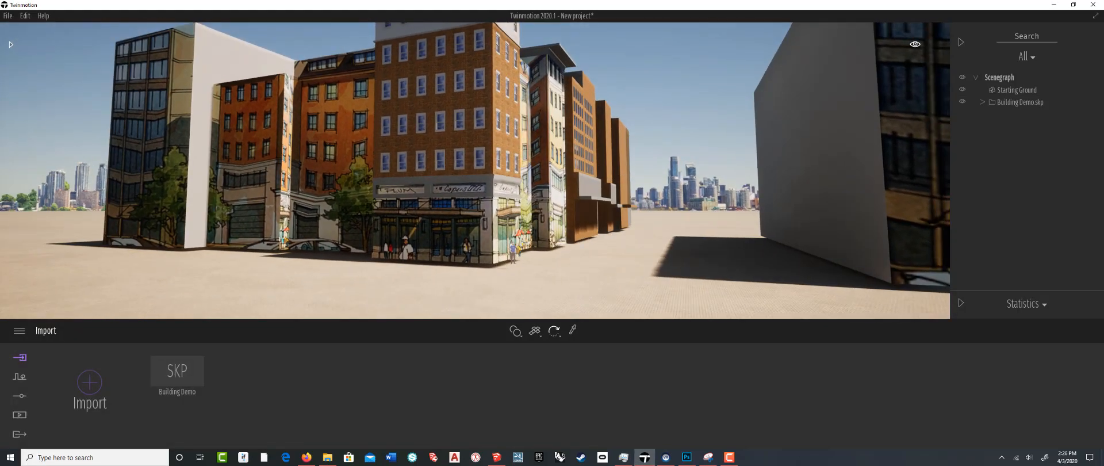
key("w")
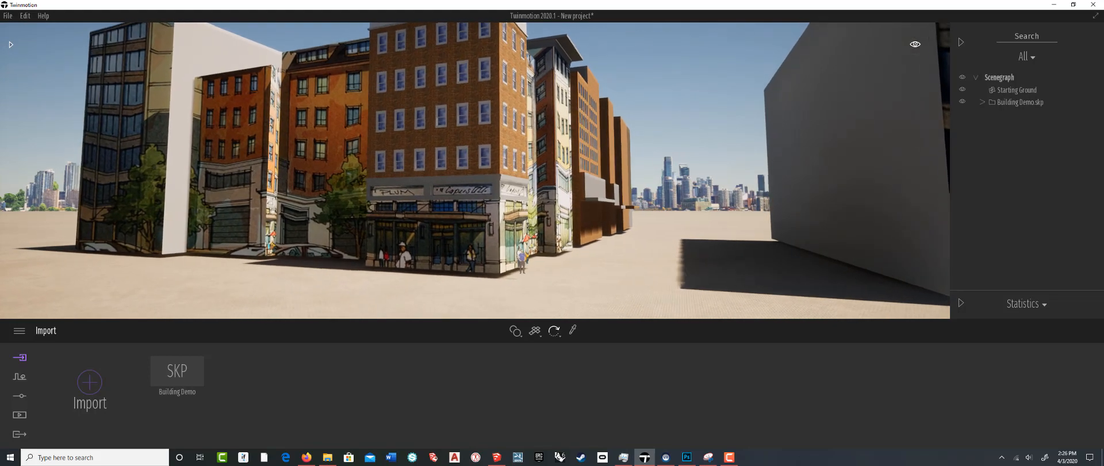
Back away from the brick corner building and look over the textured street fronts, with the imported model selected
middle_click_drag(603, 167, 604, 181, "shift")
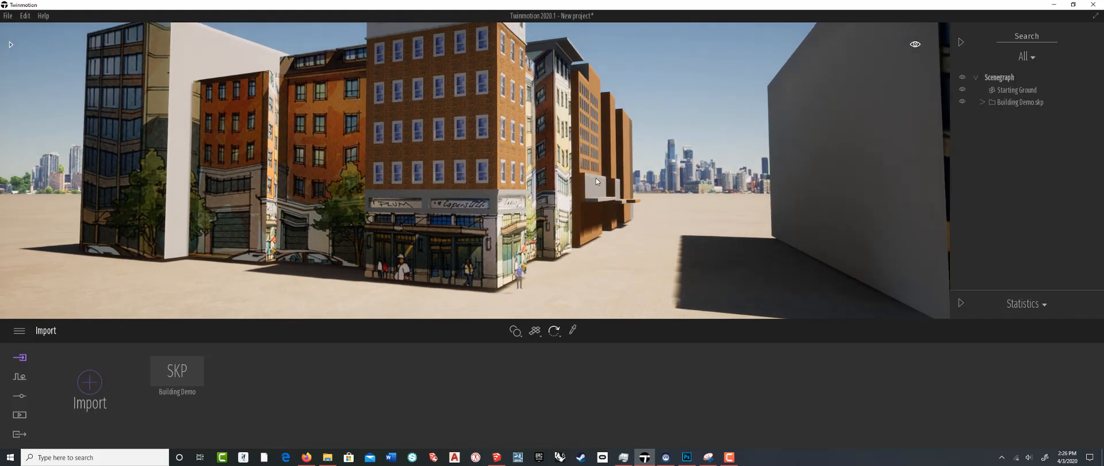
middle_click_drag(601, 150, 598, 153, "shift")
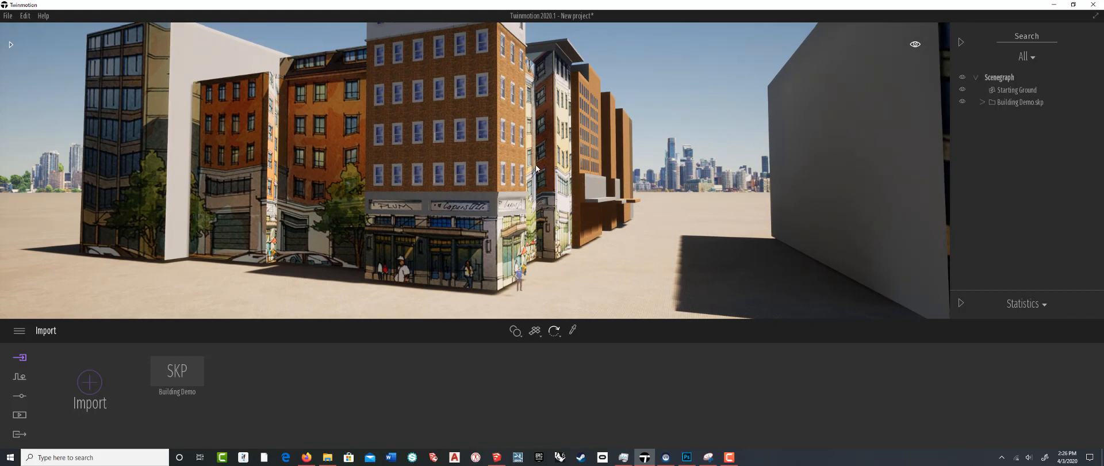
key("s")
middle_click_drag(525, 166, 515, 173, "shift")
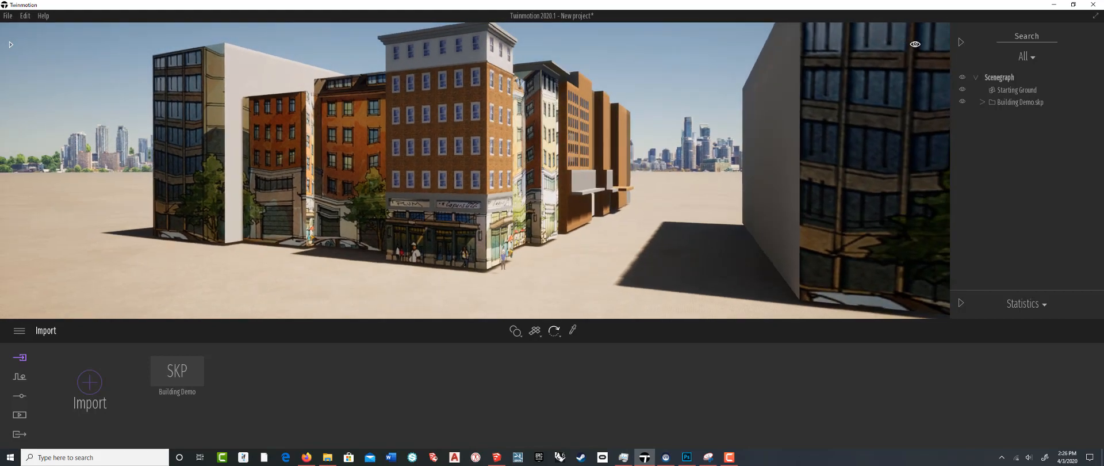
left_click(481, 183)
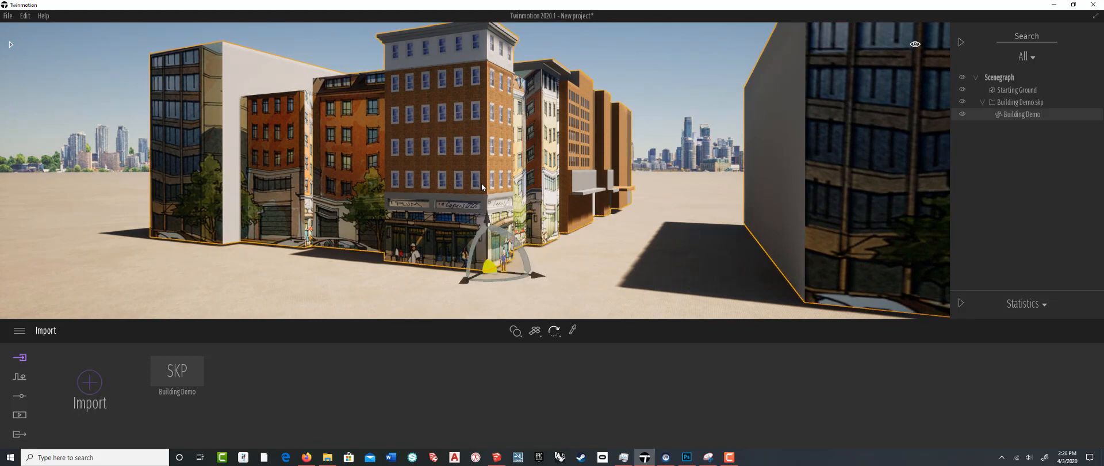
left_click_drag(488, 227, 487, 229)
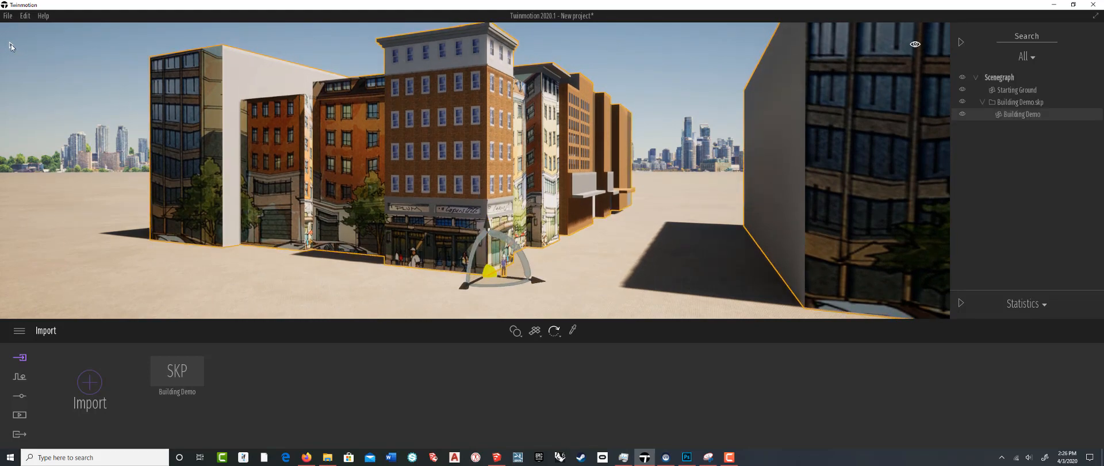
Find Sweet Birch among the library's trees and plant a row of four in front of the orange and brick facades
left_click(11, 43)
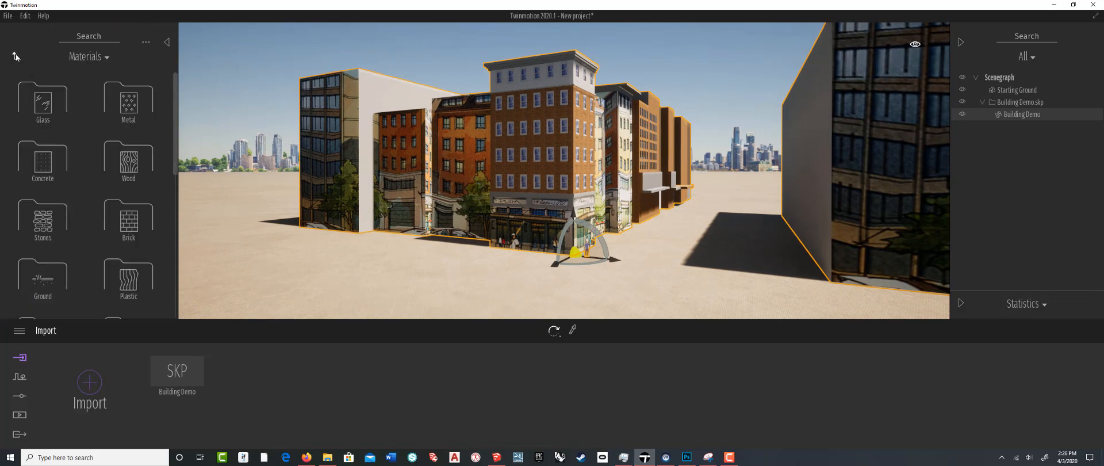
left_click(16, 56)
left_click(143, 96)
left_click(145, 95)
mouse_move(148, 92)
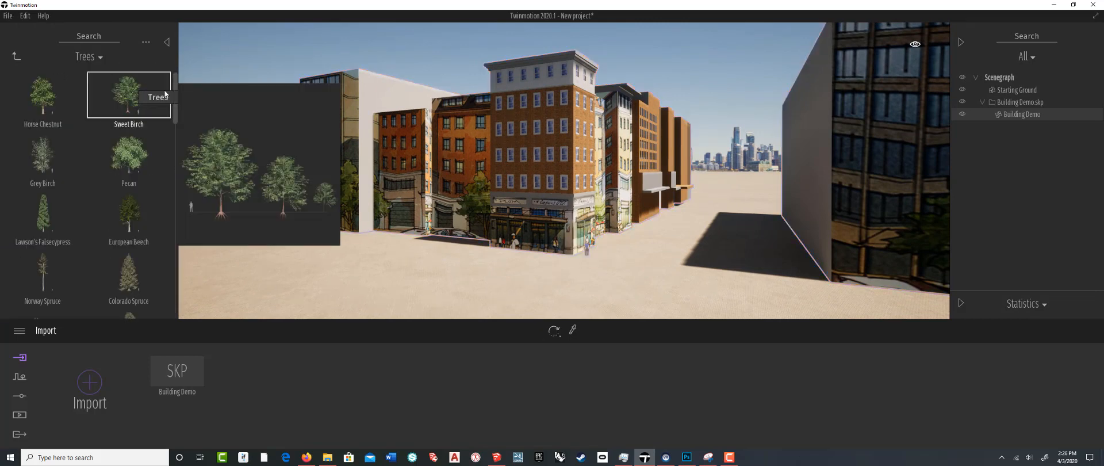
left_click_drag(165, 93, 375, 243)
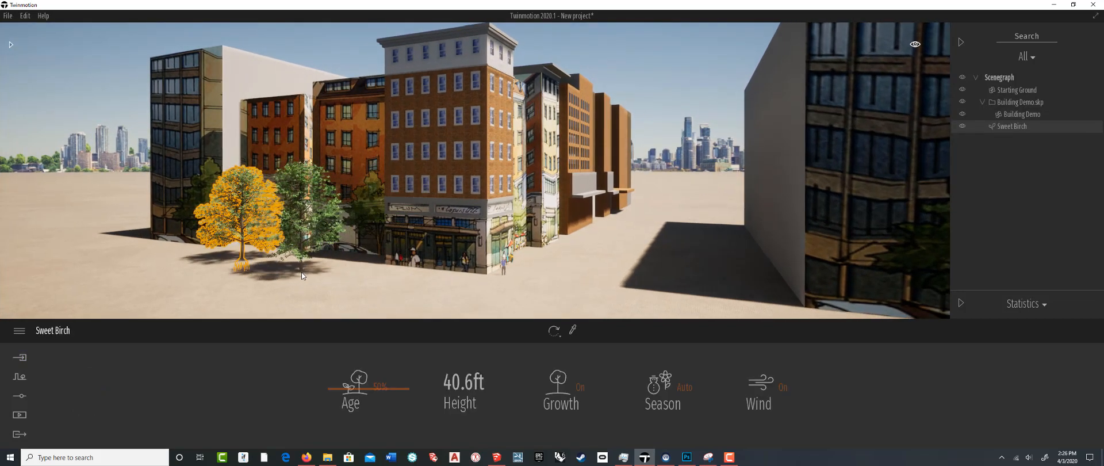
left_click(311, 274)
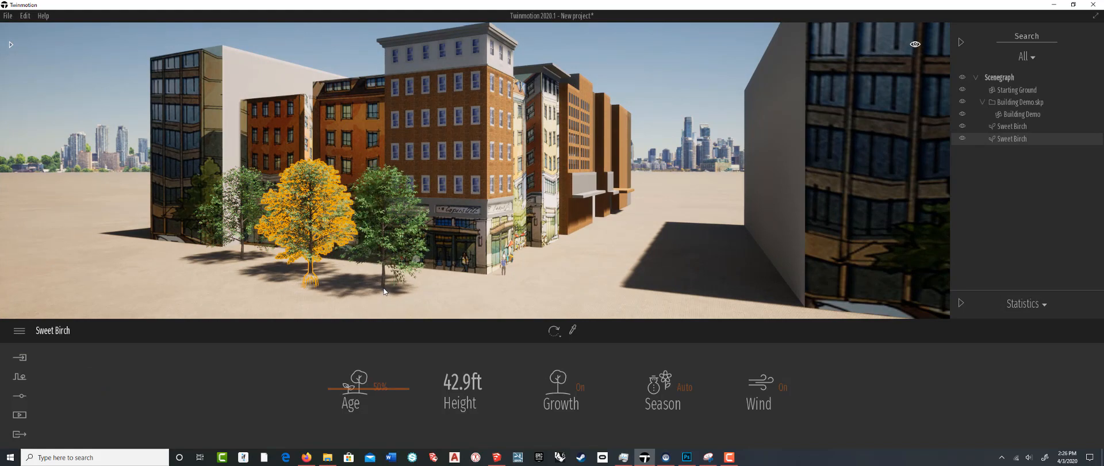
left_click(384, 291)
left_click(451, 292)
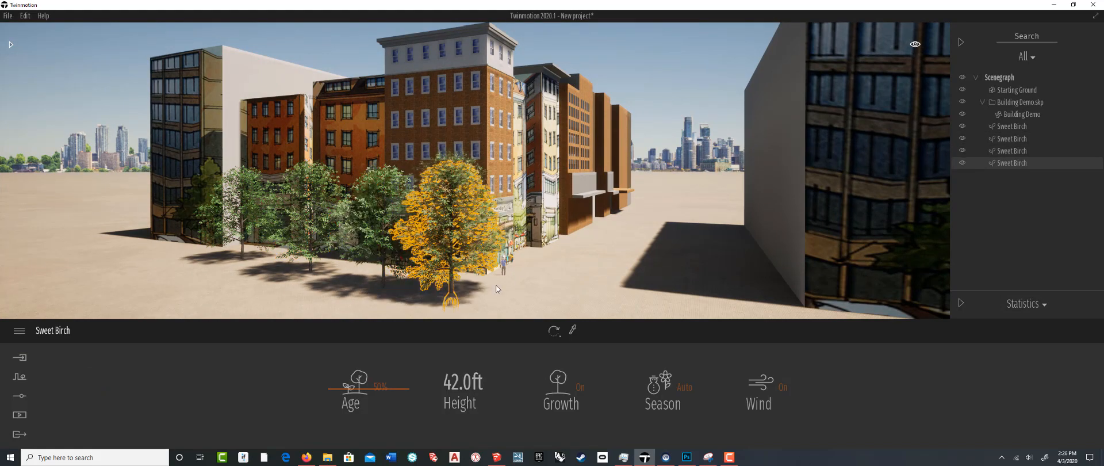
Plant five more Sweet Birch trees receding along the side street beside the corner building, and end placement
left_click(548, 266)
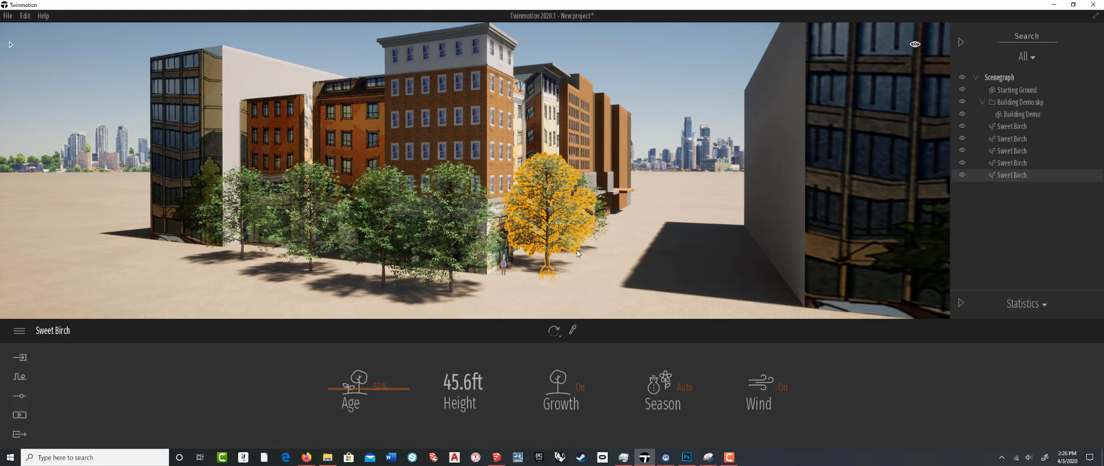
left_click(579, 249)
left_click(606, 230)
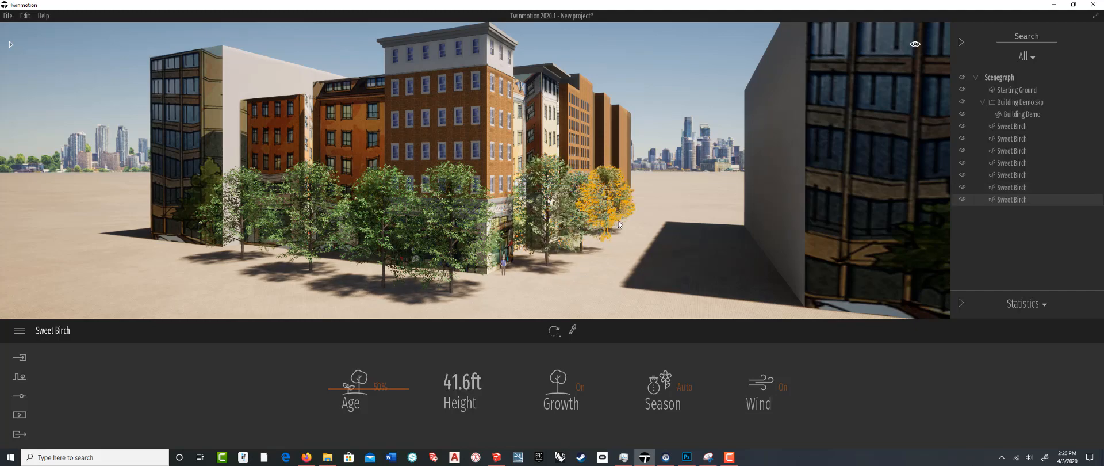
left_click(629, 209)
left_click(645, 195)
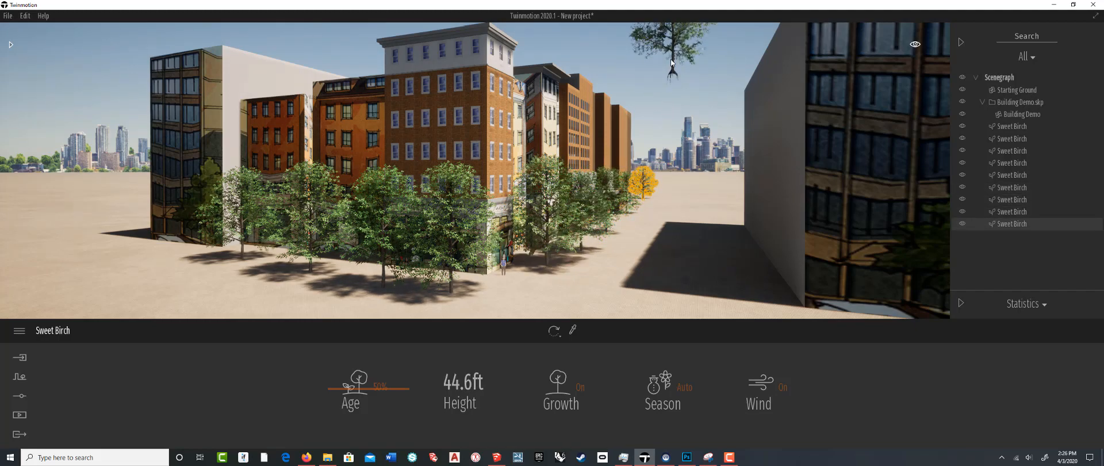
key("Escape")
Move down to street level among the birches and inspect the storefronts next to the standing figure
mouse_move(524, 276)
middle_mouse_down("shift")
mouse_move(552, 230)
mouse_move(536, 268)
middle_mouse_up("shift")
scroll(524, 276, "up", 3)
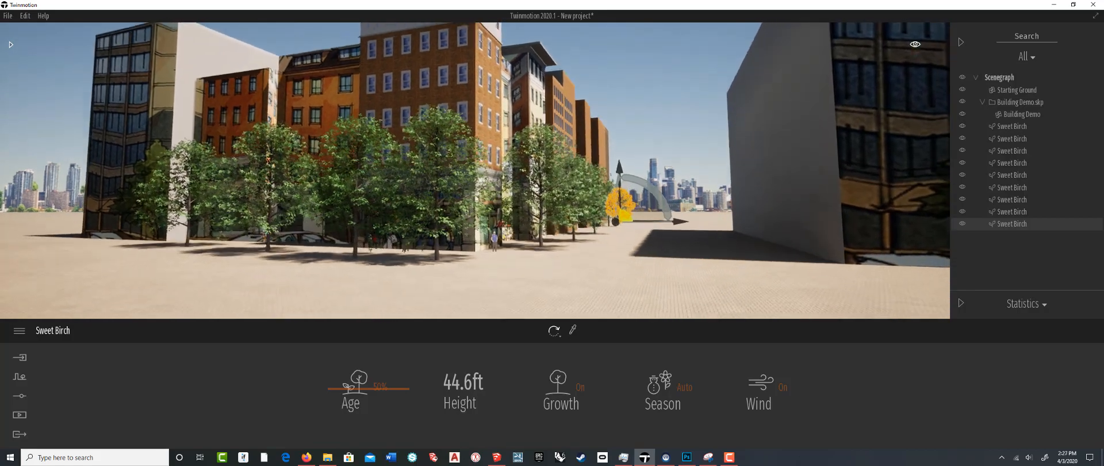
scroll(536, 268, "up", 3)
scroll(536, 268, "up", 6)
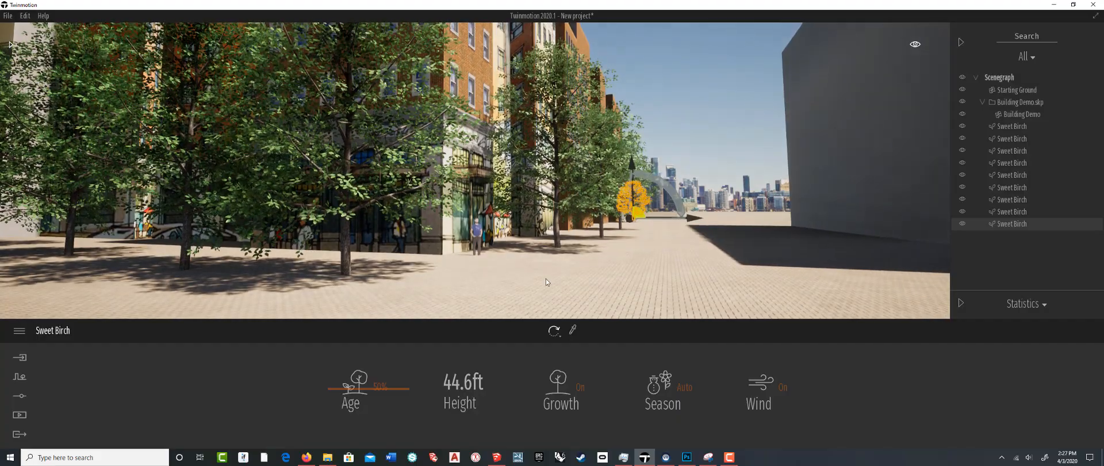
scroll(547, 278, "up", 5)
scroll(519, 275, "up", 8)
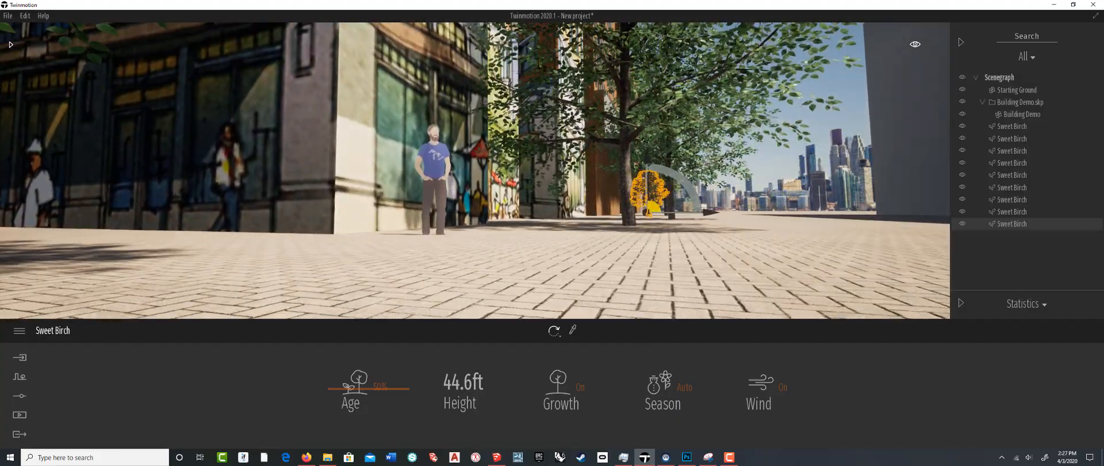
middle_click_drag(468, 246, 494, 244, "shift")
scroll(483, 246, "up", 3)
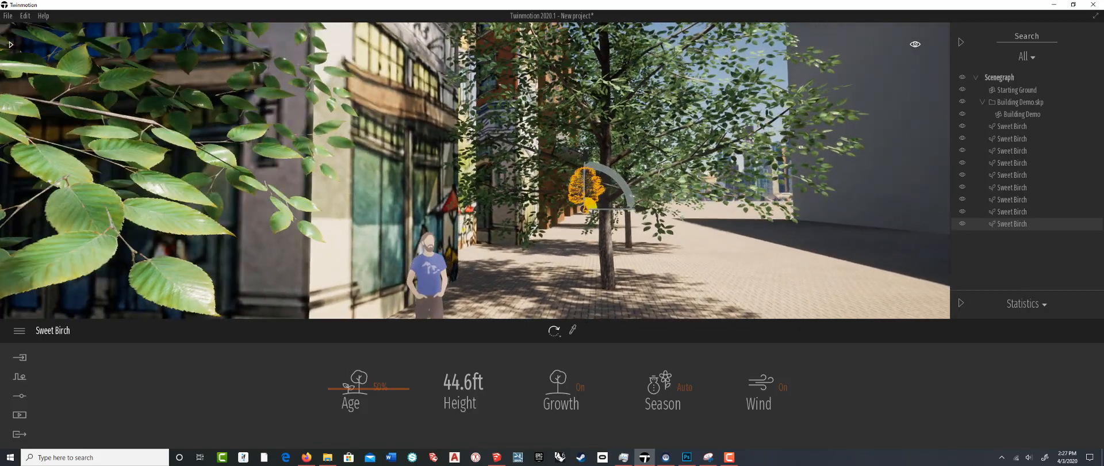
Set the Age of the Sweet Birch beside the standing figure to 100%, rotate the tree in place and deselect it
left_click(605, 244)
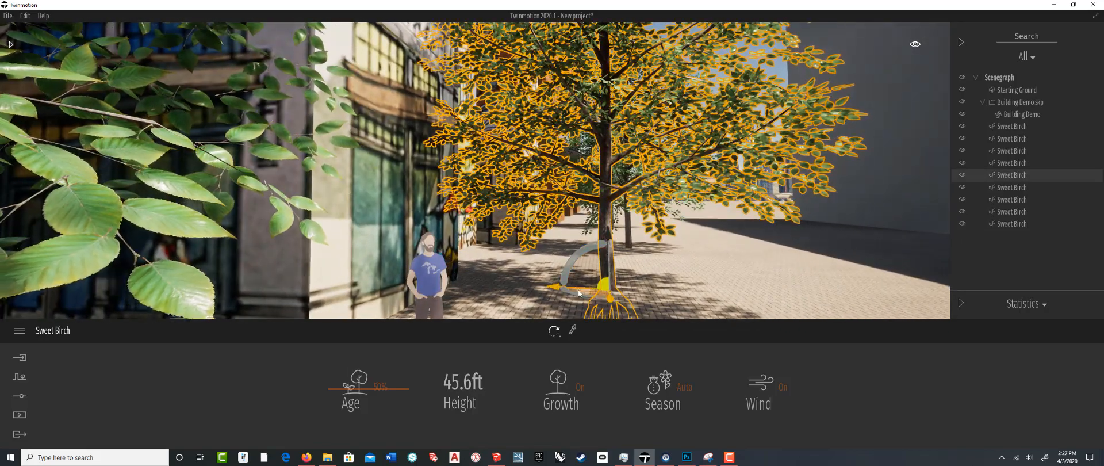
left_click_drag(347, 380, 344, 326)
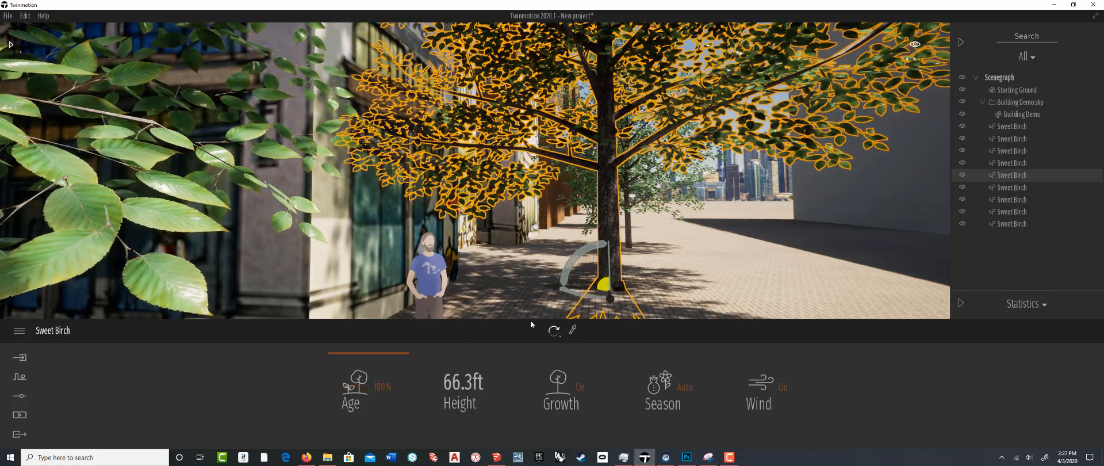
scroll(583, 277, "down", 4)
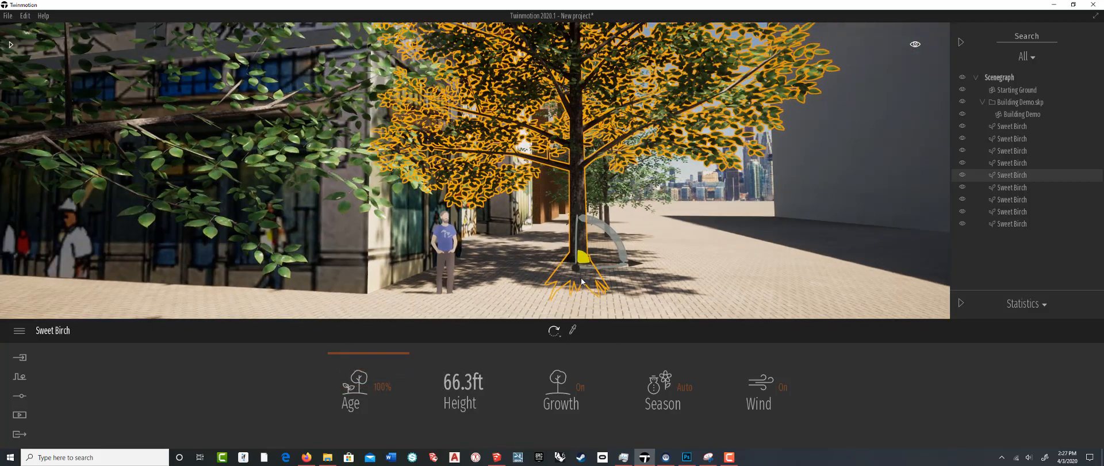
left_click_drag(586, 267, 483, 273)
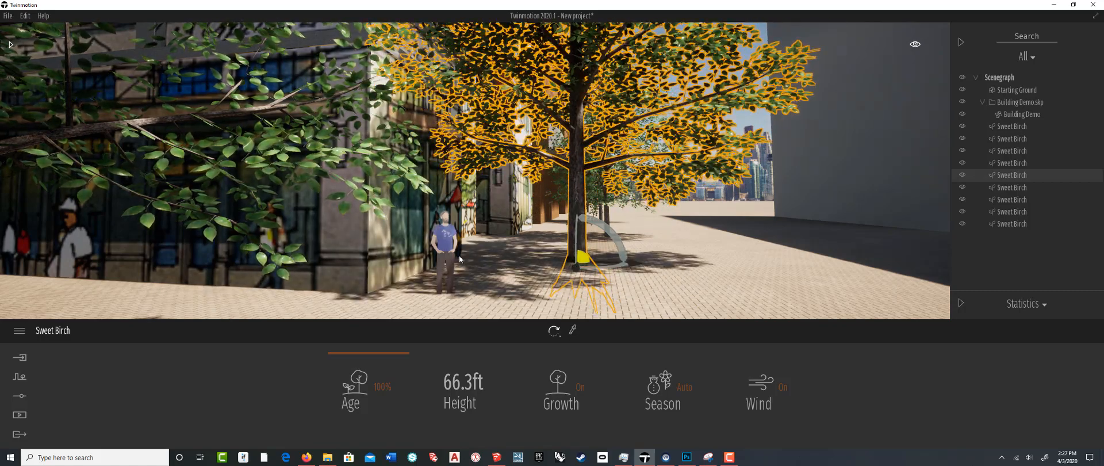
left_click(476, 257)
View the corner storefront and the enlarged birch close up at eye level, framing the whole standing figure
scroll(468, 262, "up", 8)
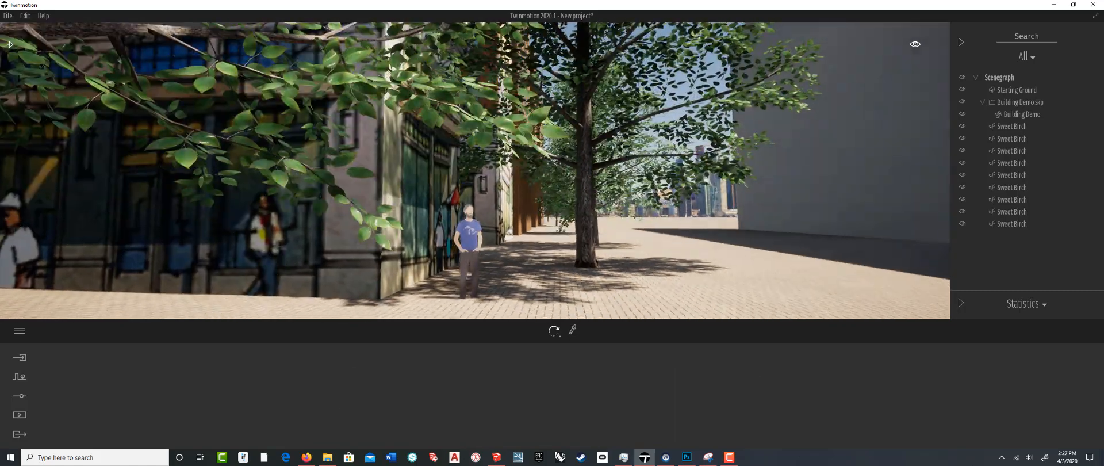
scroll(469, 268, "up", 8)
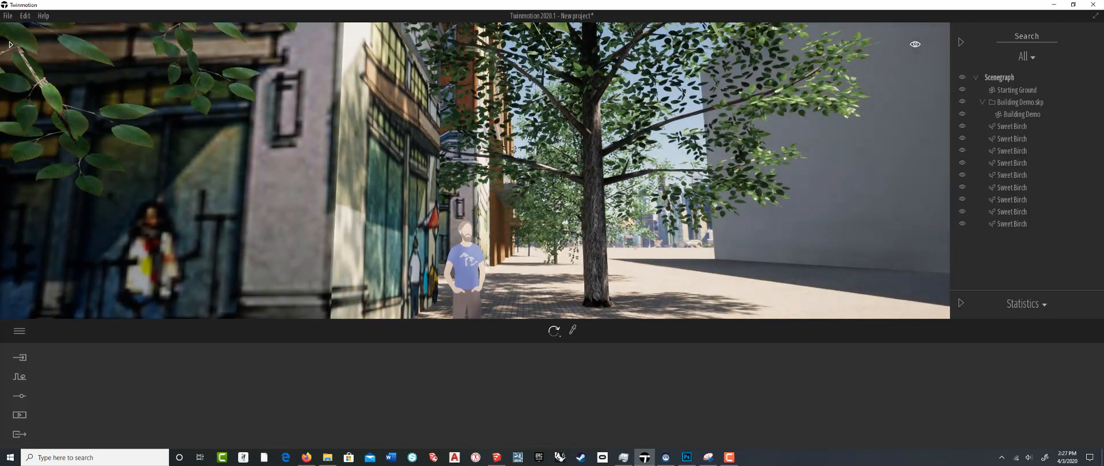
key("q")
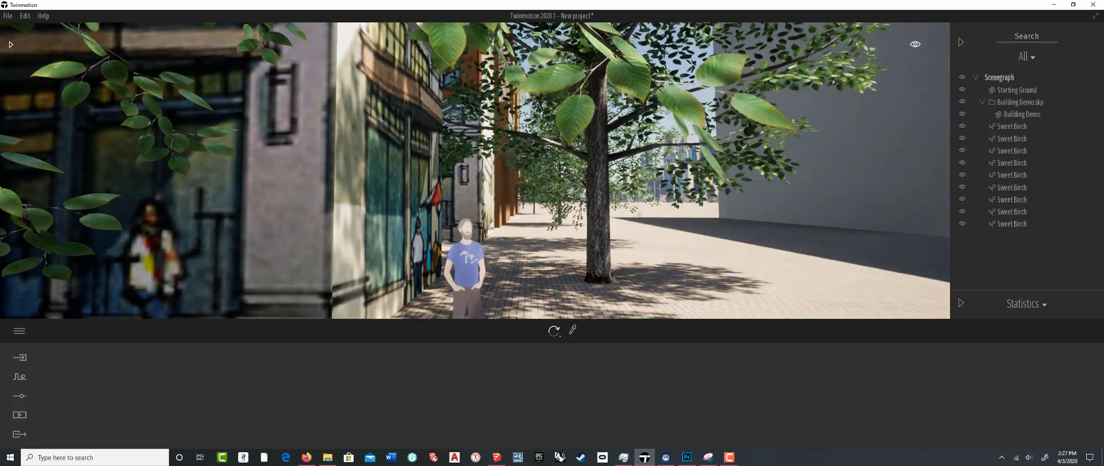
right_click_drag(469, 267, 457, 293)
middle_click_drag(470, 267, 469, 275, "shift")
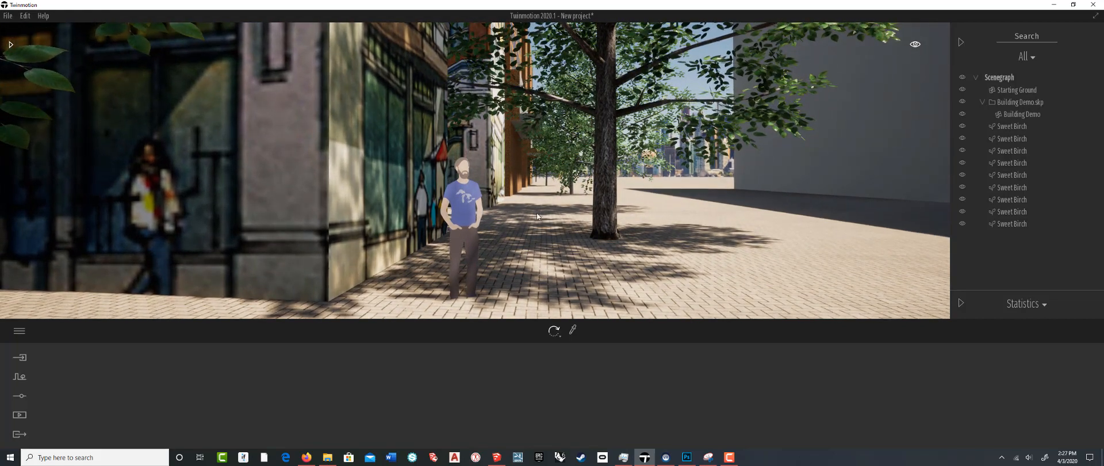
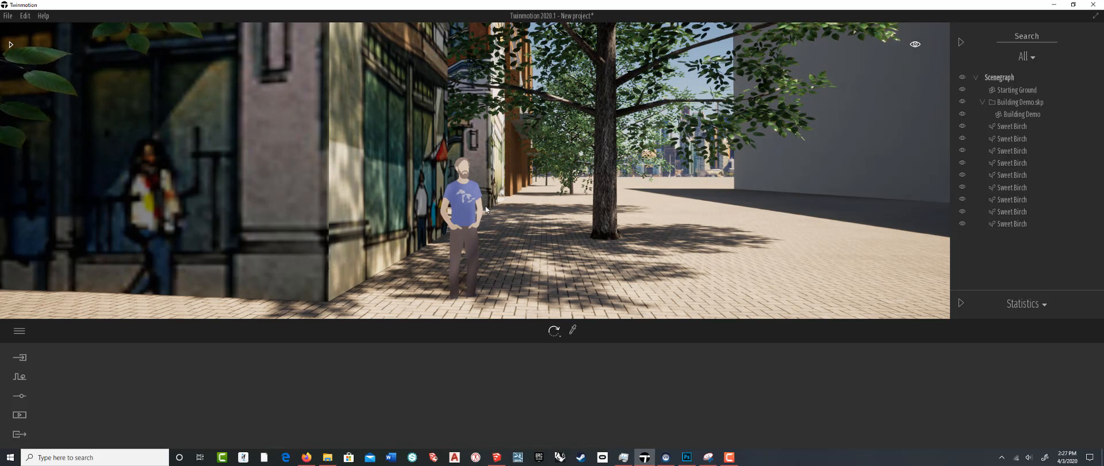
Back away to an elevated overview and examine how the trees and textured facades read from a distance
scroll(485, 210, "down", 12)
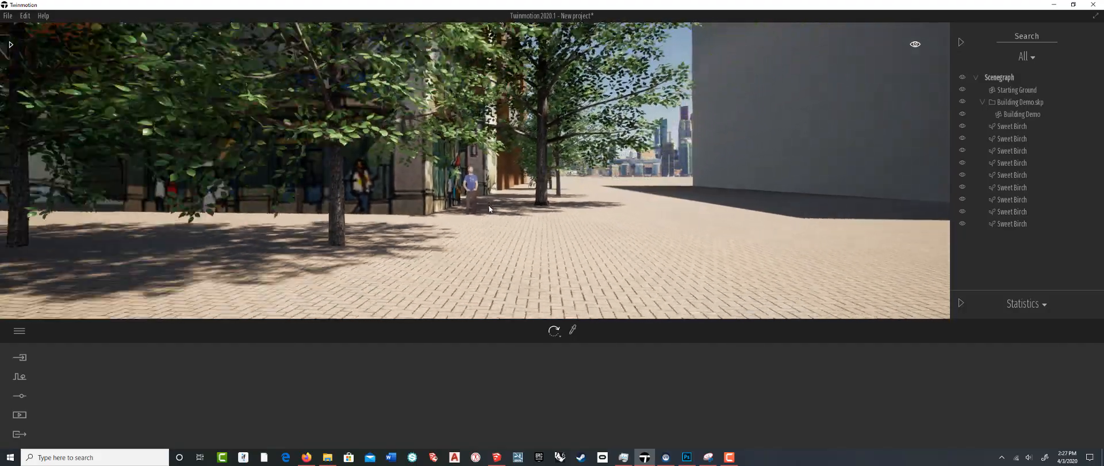
scroll(492, 201, "down", 10)
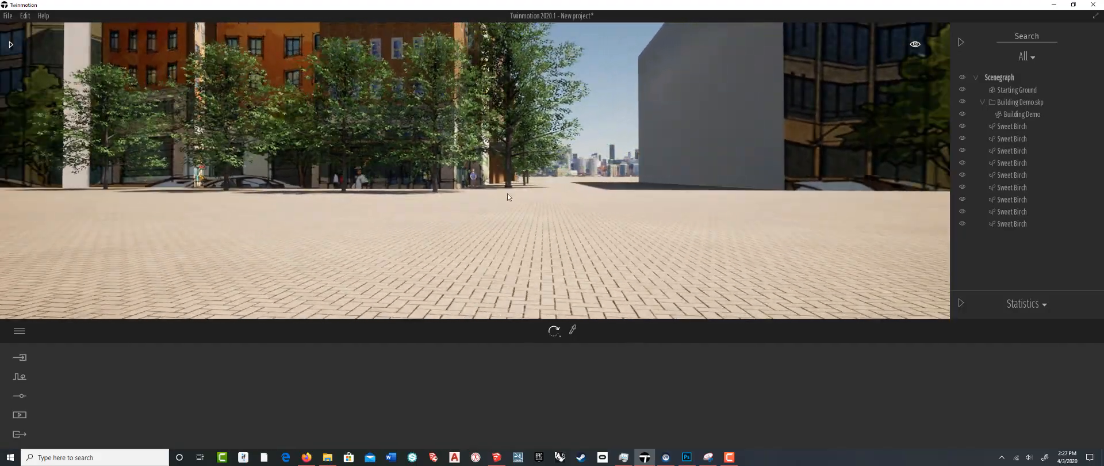
scroll(509, 194, "down", 6)
right_click_drag(508, 194, 523, 165)
middle_click_drag(570, 153, 524, 230)
middle_click_drag(394, 102, 387, 130)
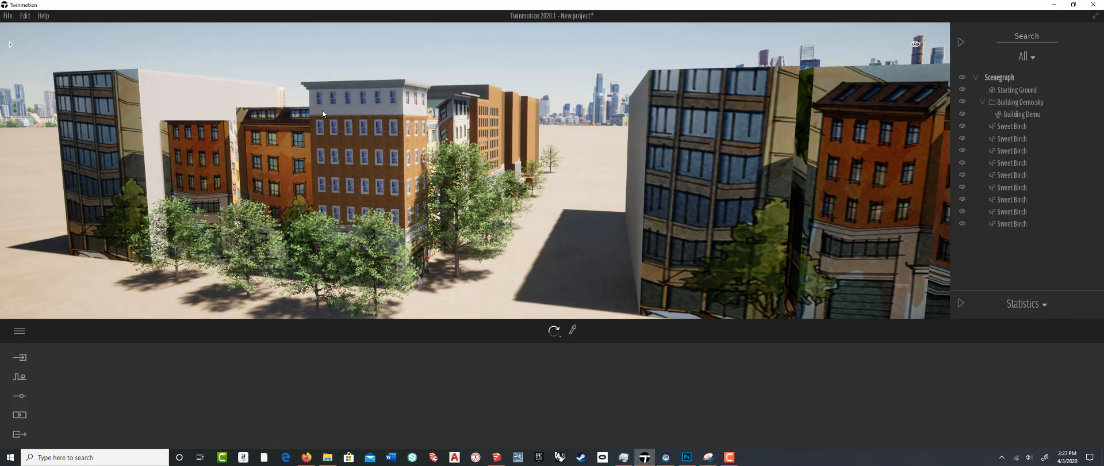
scroll(407, 133, "down", 5)
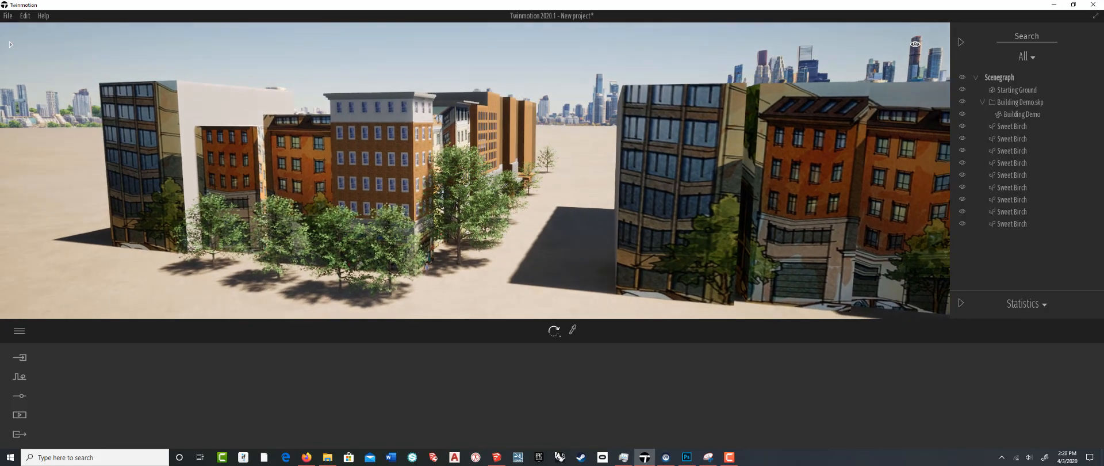
middle_click_drag(406, 133, 382, 89, "shift")
scroll(387, 167, "up", 1)
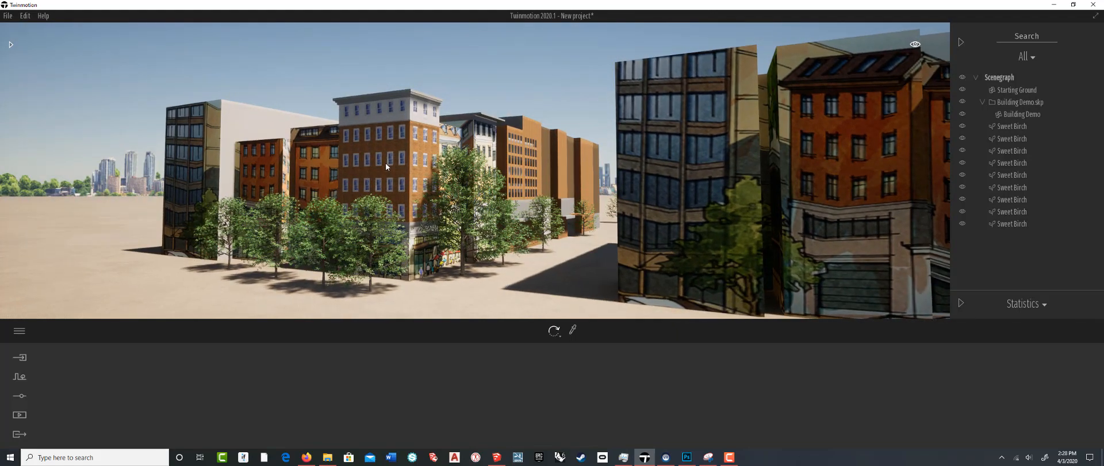
Switch to SketchUp and open the recent file Liberty Avenue Park Demo - Final bld textures.skp
mouse_move(669, 460)
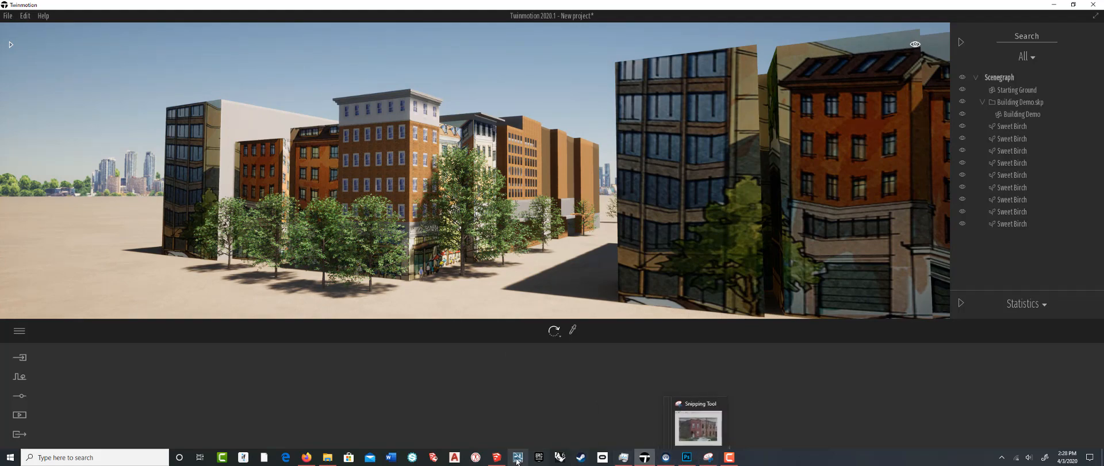
left_click(496, 457)
left_click(9, 14)
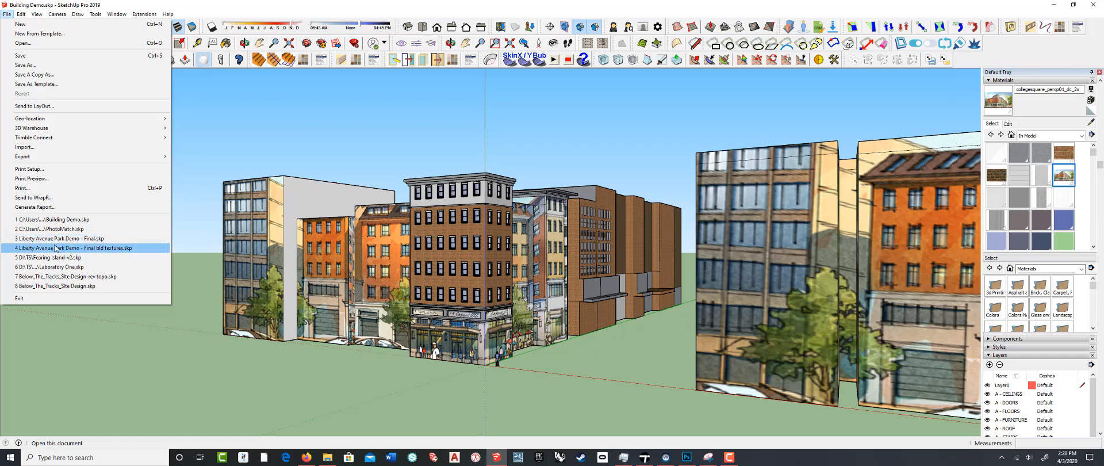
left_click(56, 248)
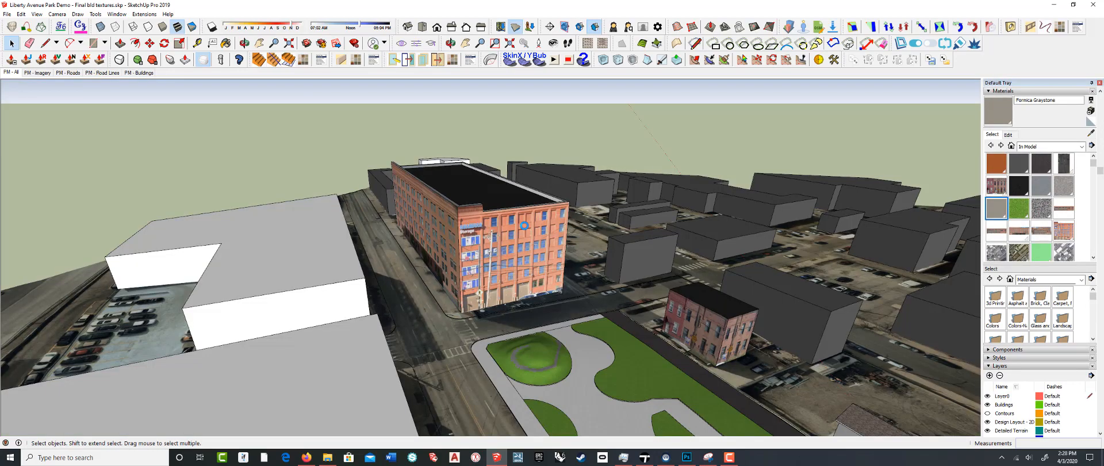
Examine the photo-textured brick buildings around the park alongside the plain surrounding massing from a lower viewpoint
middle_click_drag(525, 225, 487, 248)
scroll(477, 231, "up", 6)
scroll(470, 228, "down", 4)
scroll(462, 242, "up", 4)
scroll(462, 242, "down", 6)
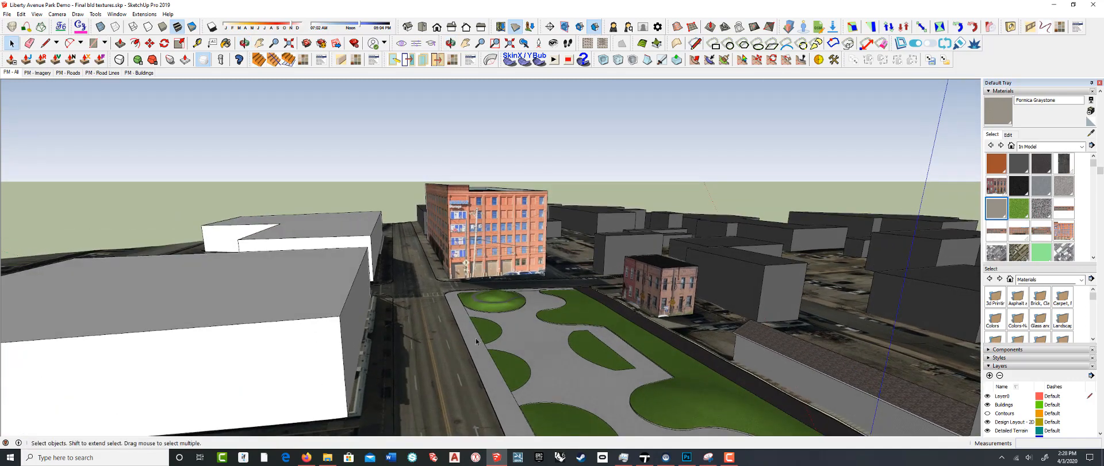
Switch to Twinmotion and start a new project without saving the current building demo scene
left_click(644, 458)
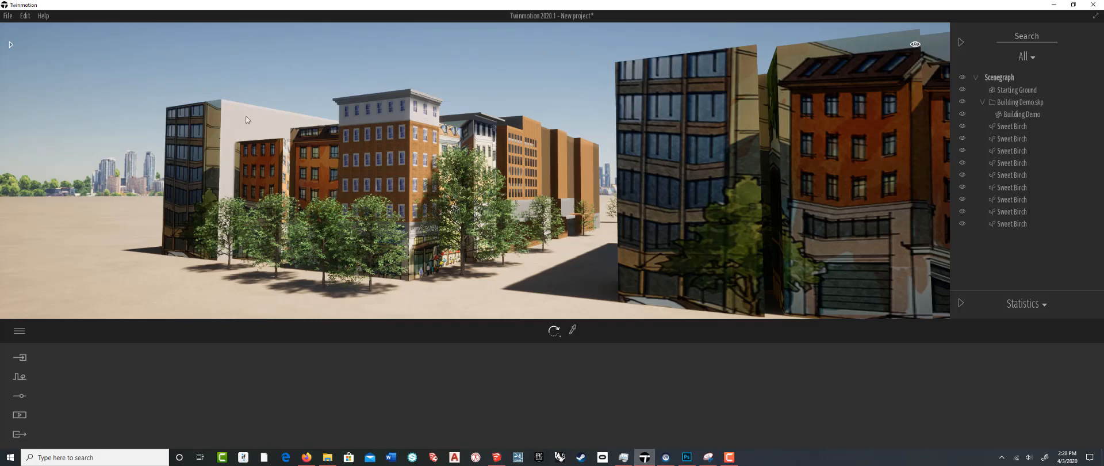
left_click(8, 15)
left_click(16, 28)
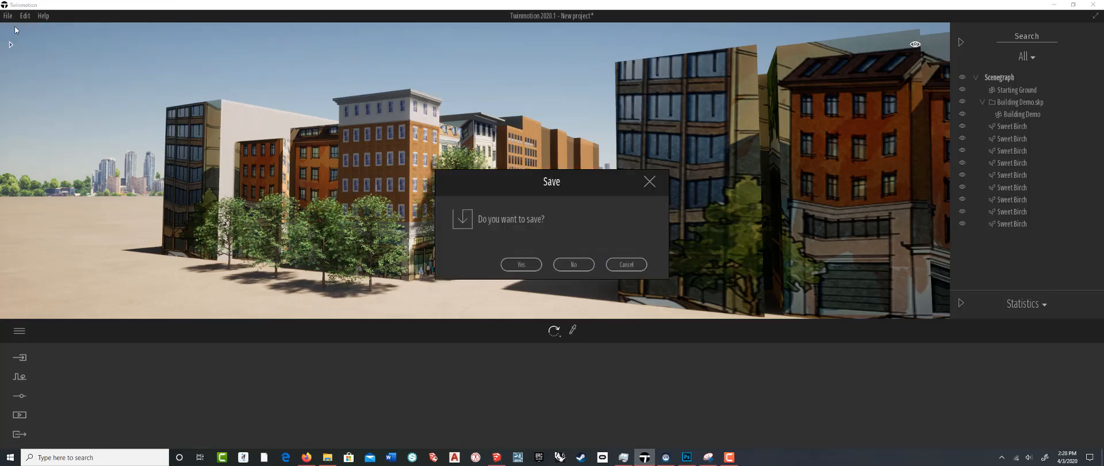
left_click(567, 264)
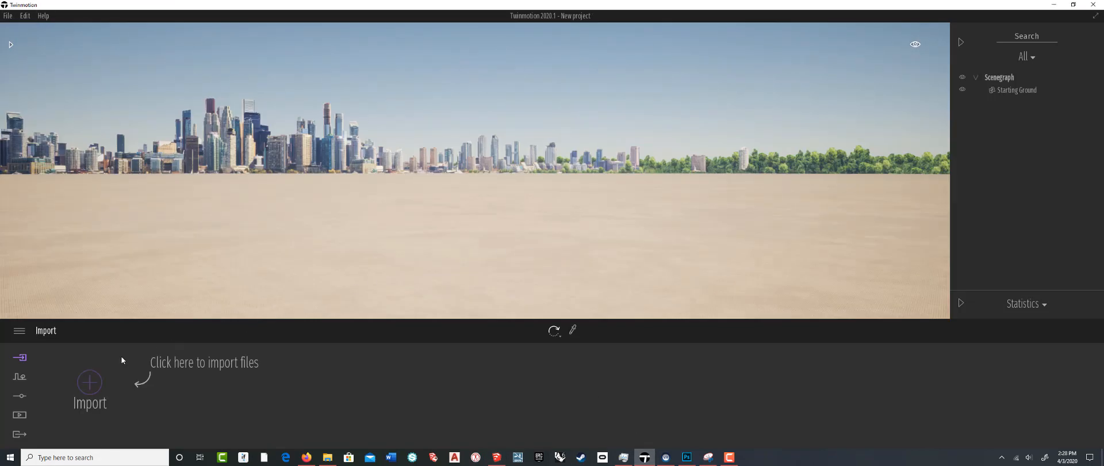
Choose the Liberty Avenue Park Demo - Final bld textures SketchUp file from the Demo Site for TM 2020-new folder for geometry import
left_click(92, 383)
left_click(567, 206)
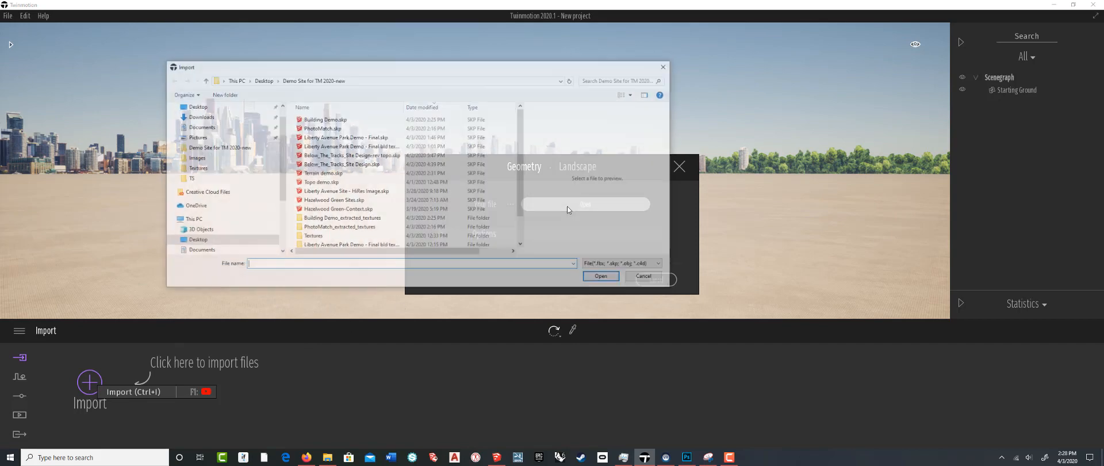
left_click(325, 120)
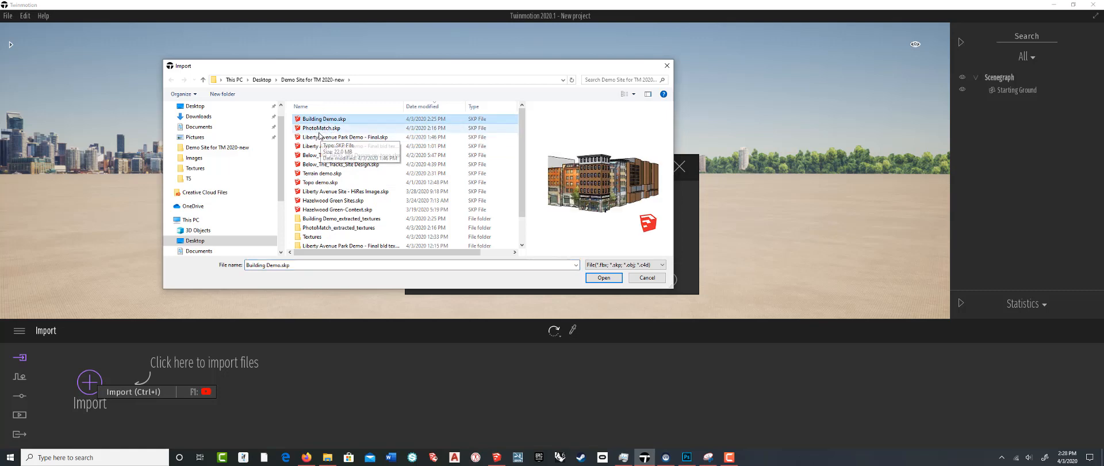
left_click(317, 138)
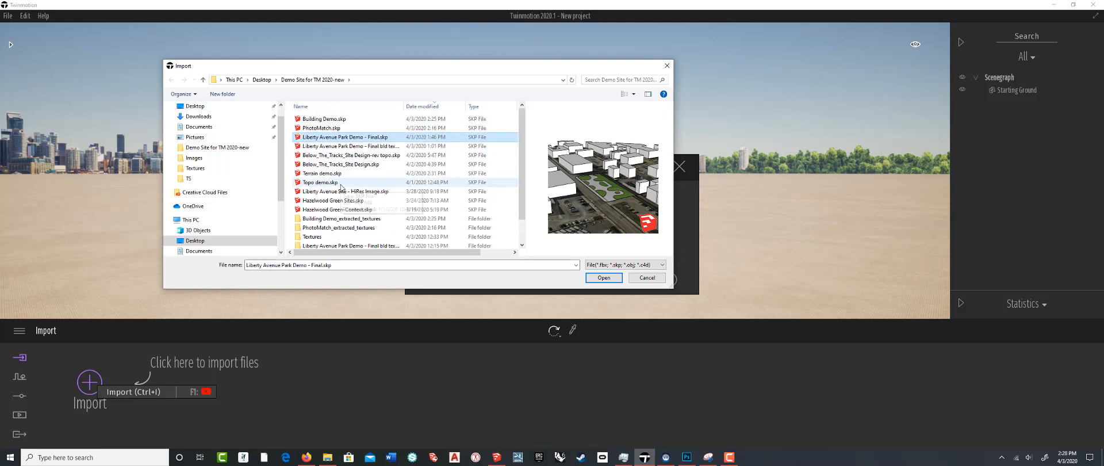
left_click(495, 459)
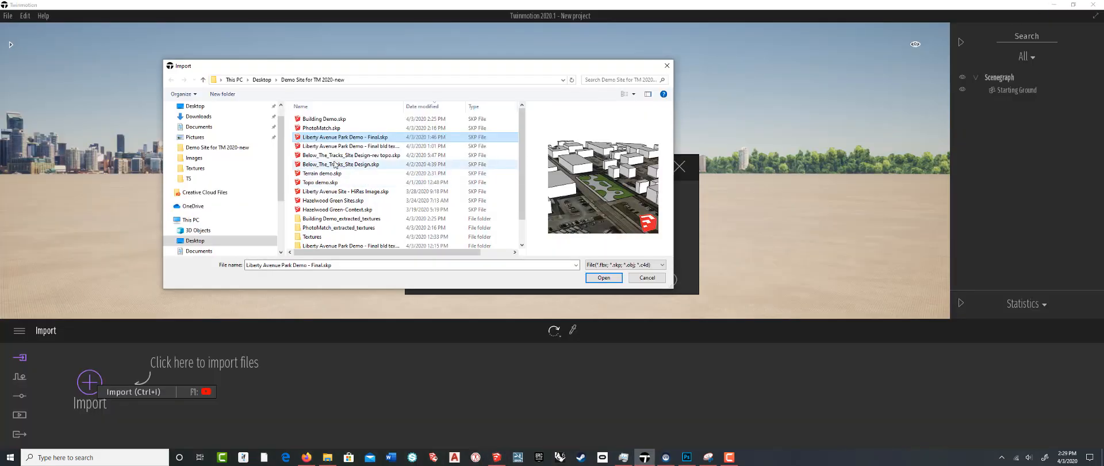
left_click(332, 146)
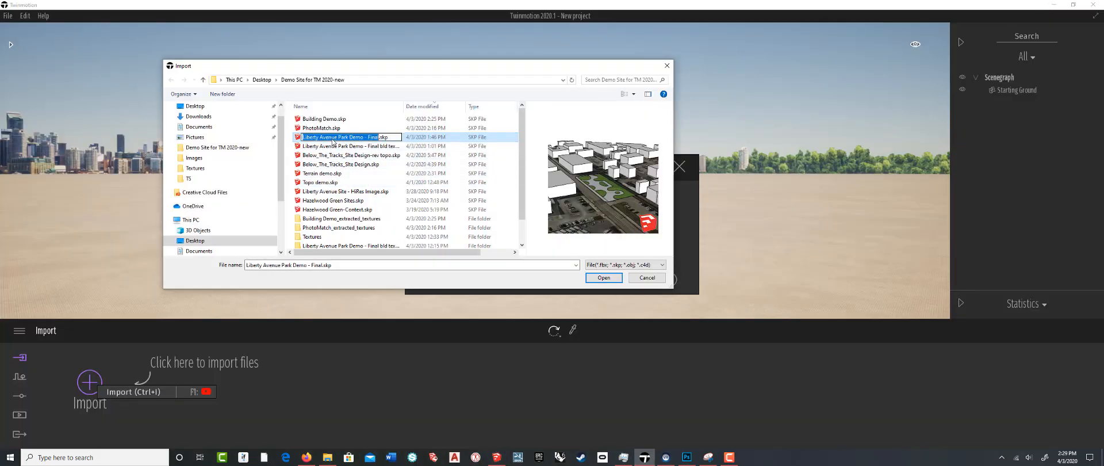
left_click(603, 277)
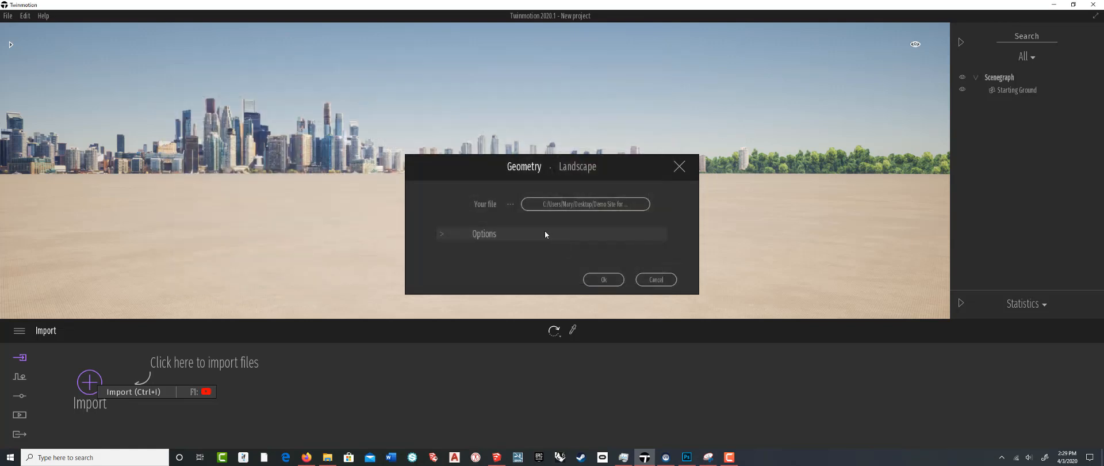
Change the Collapse option in the geometry import options and import the park model
left_click(654, 235)
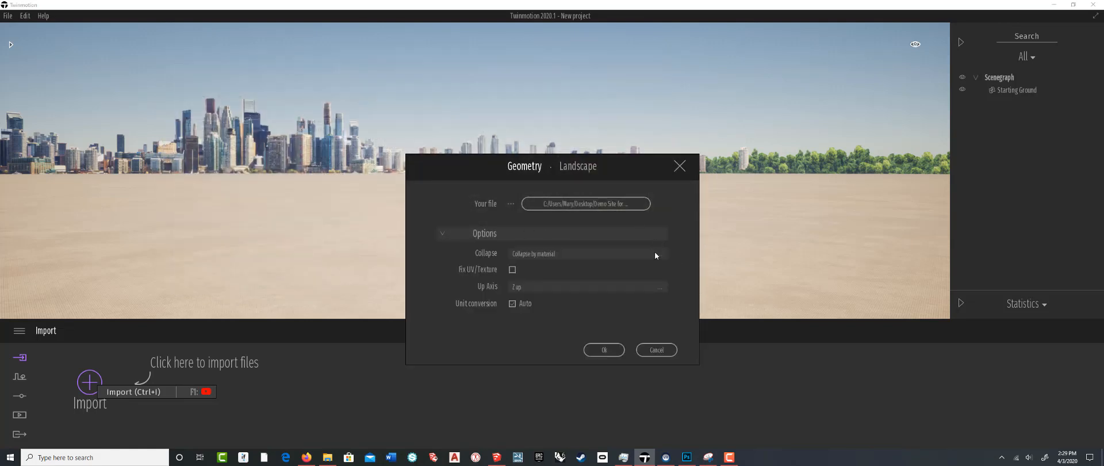
left_click(656, 253)
left_click(633, 291)
left_click(604, 350)
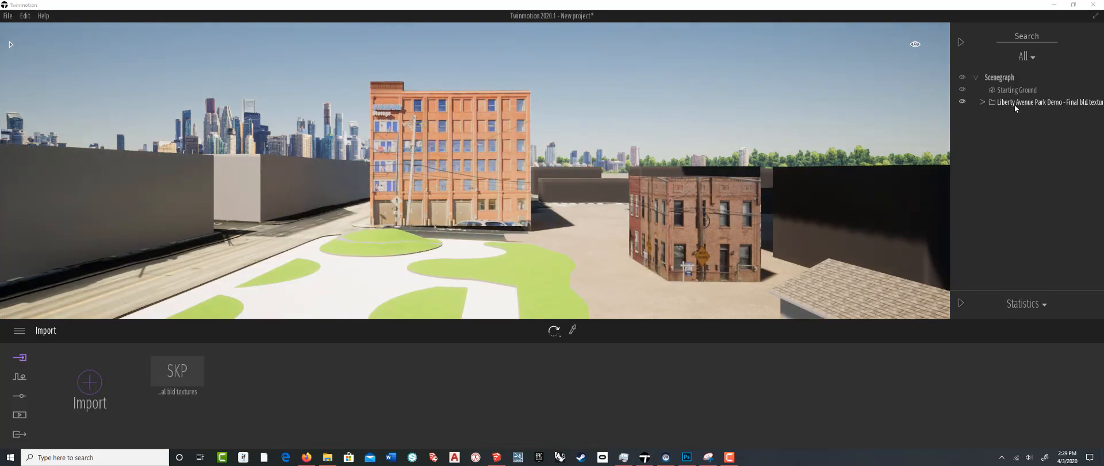
Frame the park and textured brick buildings, and shift the weather slightly from clear sun towards cloudy
middle_click_drag(477, 208, 516, 219, "shift")
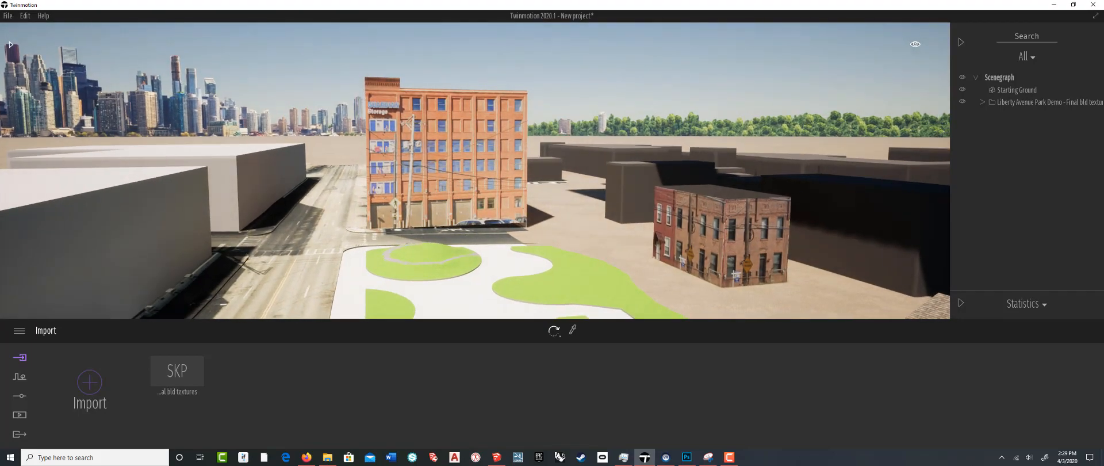
scroll(437, 237, "up", 4)
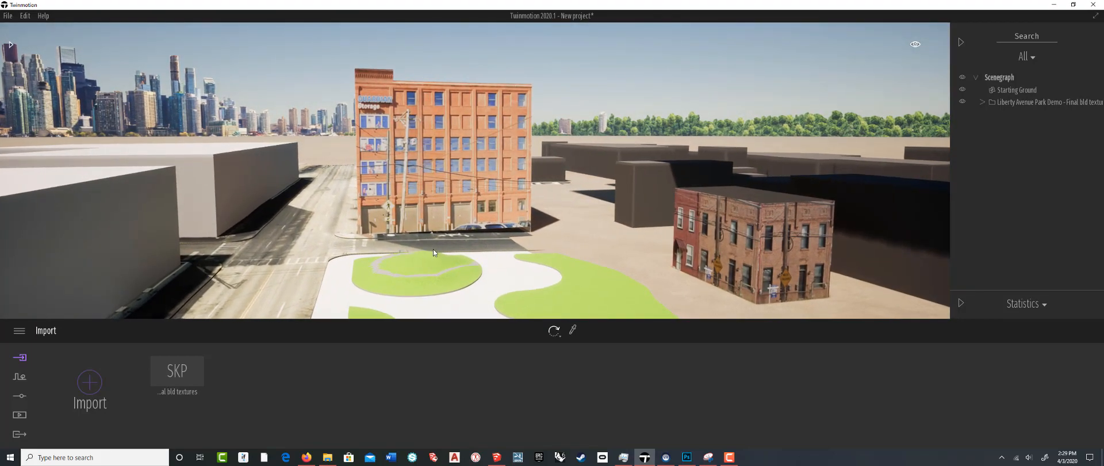
middle_click_drag(433, 250, 435, 214)
left_click_drag(434, 214, 434, 198)
scroll(431, 249, "up", 3)
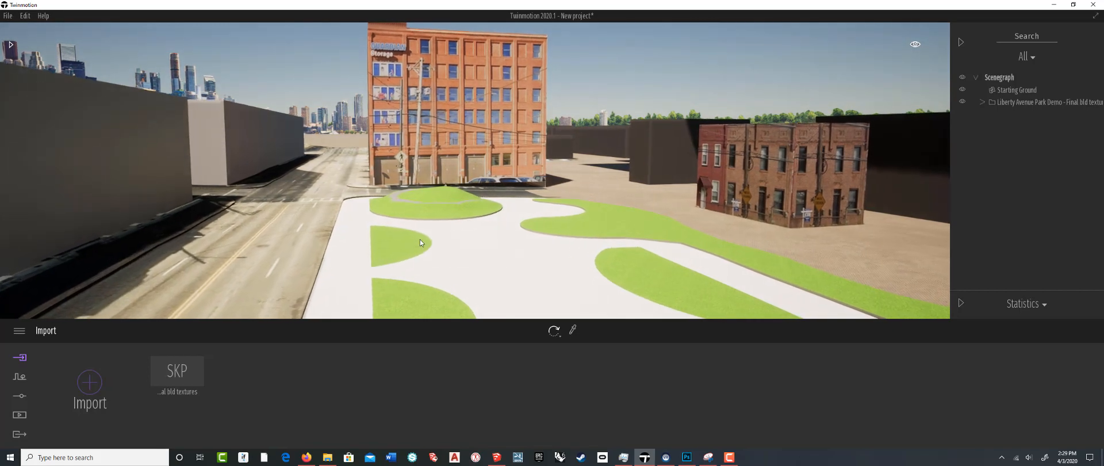
left_click(20, 395)
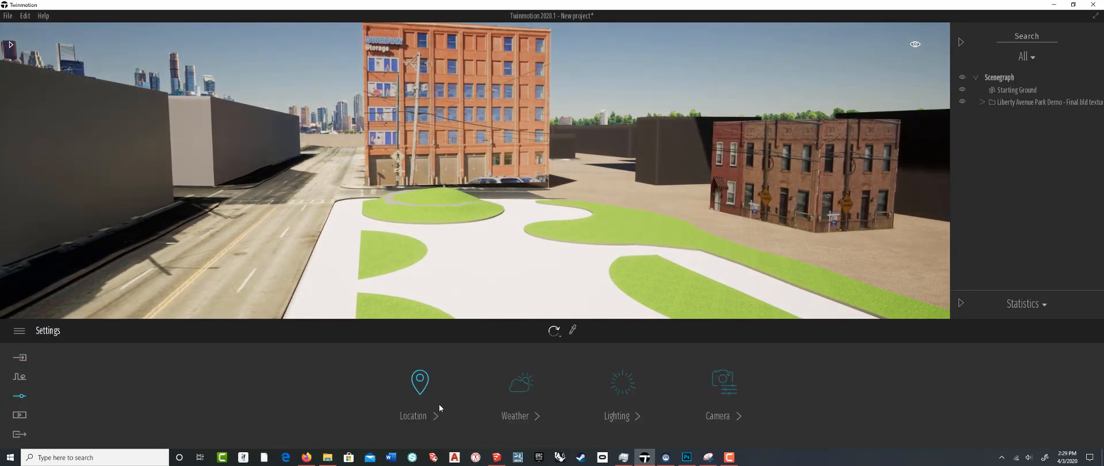
left_click(520, 387)
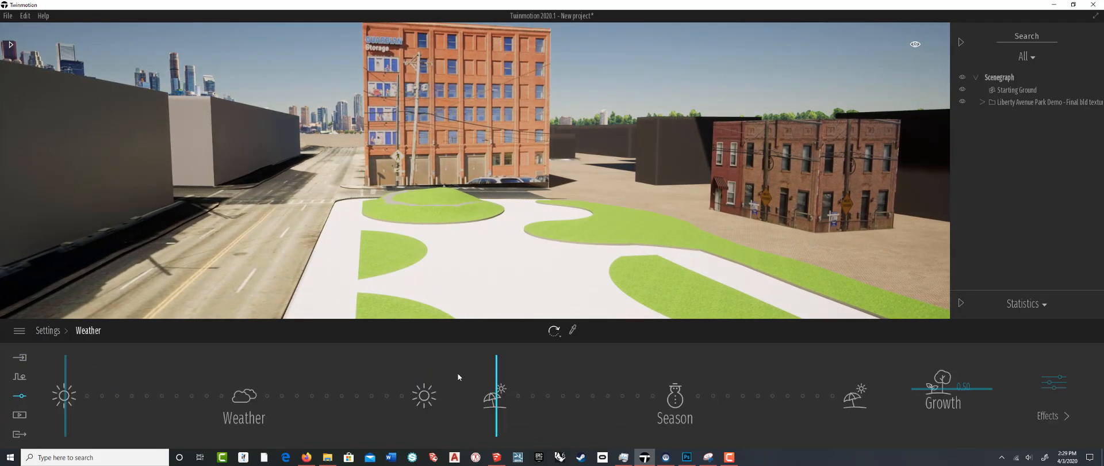
left_click_drag(66, 394, 102, 396)
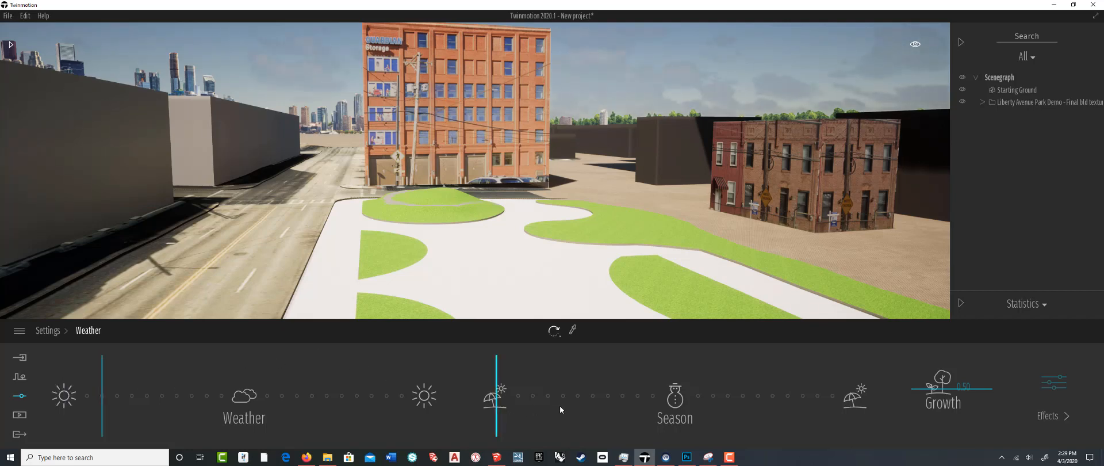
left_click(52, 332)
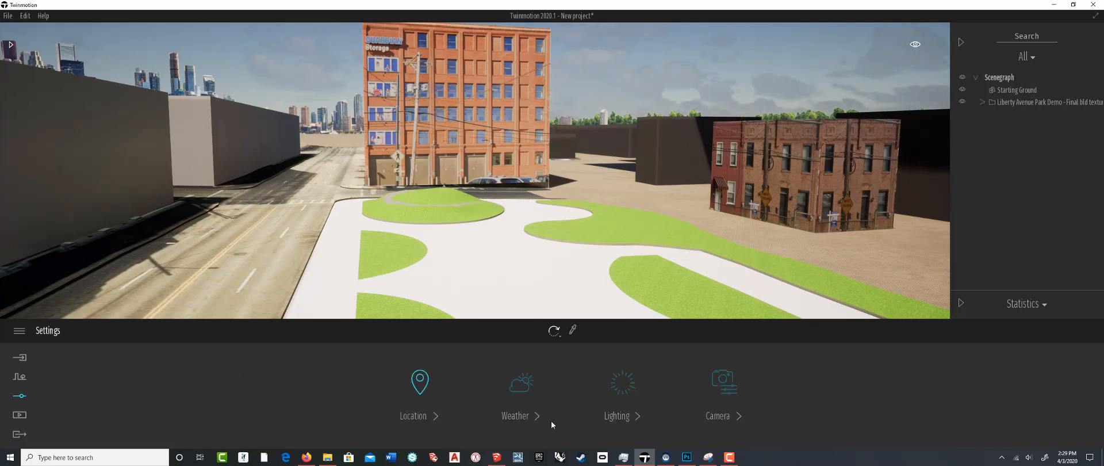
Lower the lighting's sun reflection to 0.43 and its ambient value to 0.43
left_click(620, 391)
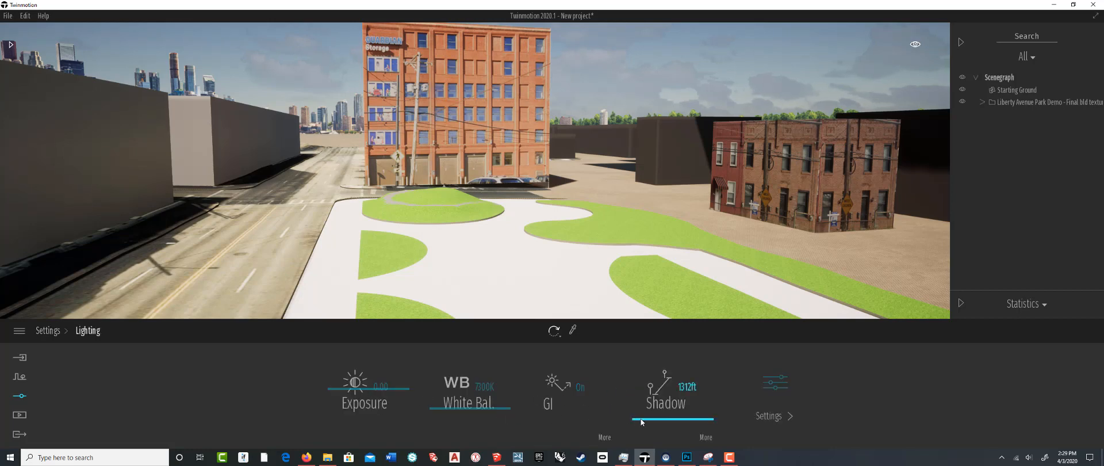
left_click(774, 383)
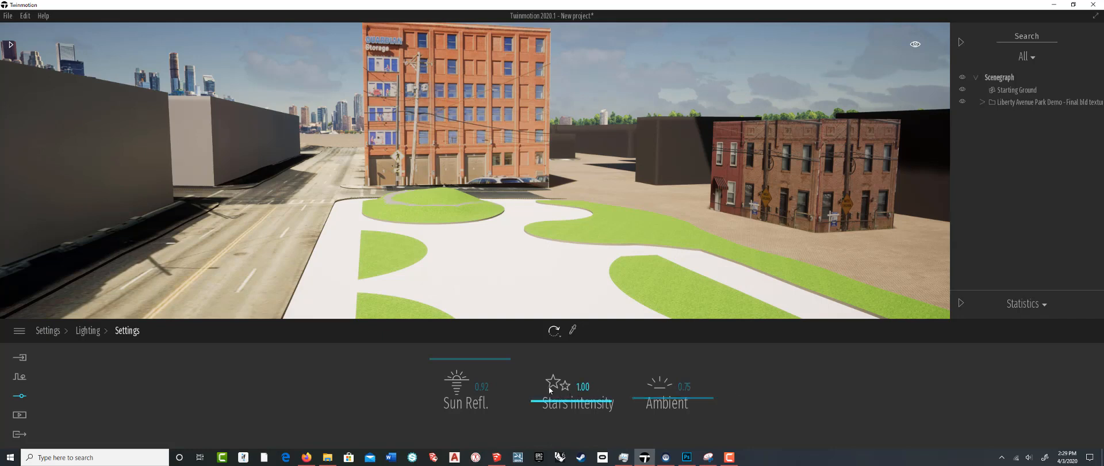
left_click_drag(469, 359, 465, 403)
left_click_drag(641, 400, 643, 412)
Examine the photo-textured brick buildings against the plain massing around the park from street-level, distant and elevated viewpoints
scroll(435, 262, "down", 3)
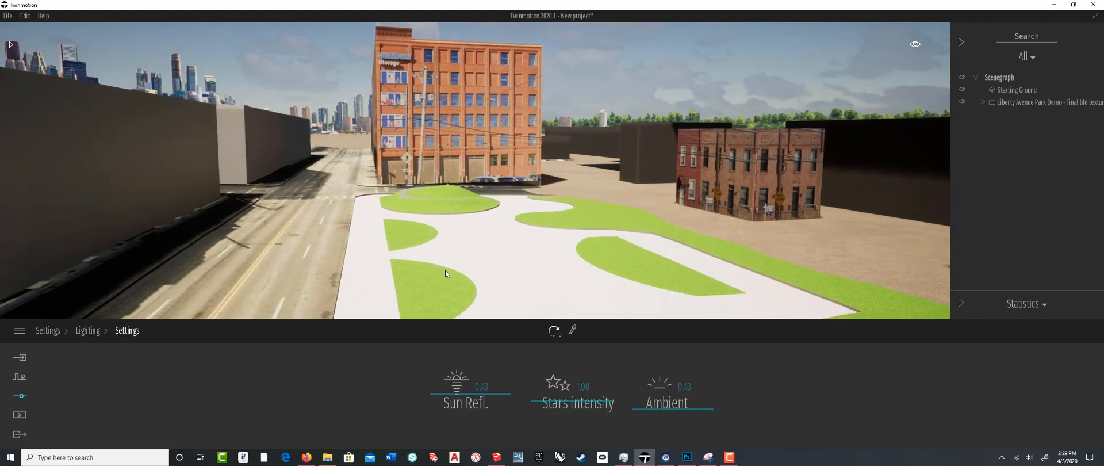
scroll(445, 270, "up", 3)
middle_click_drag(445, 279, 446, 300, "shift")
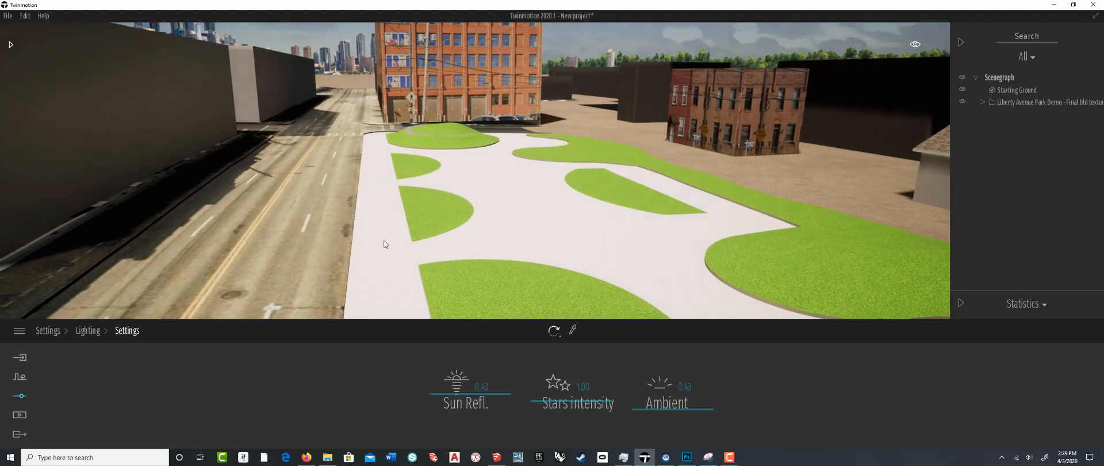
middle_click_drag(376, 227, 389, 293)
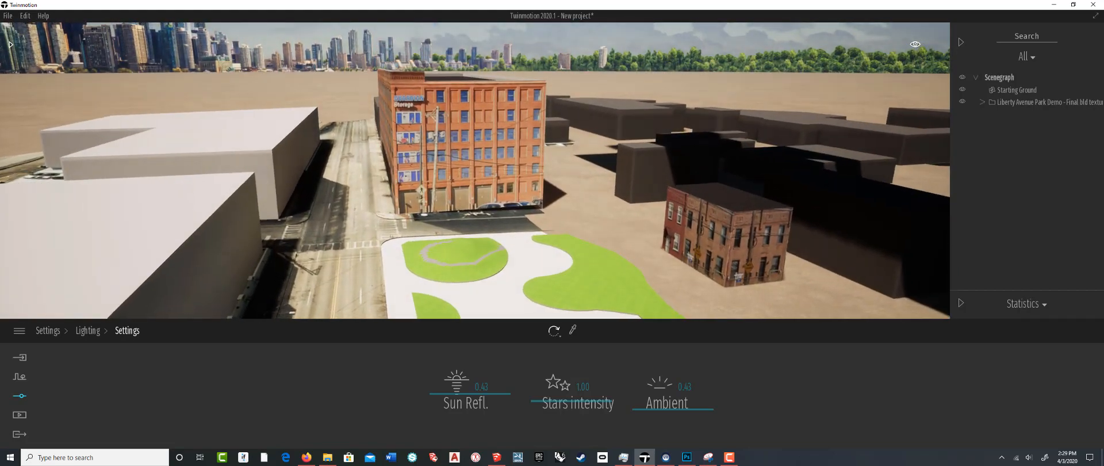
middle_click_drag(452, 201, 449, 164, "shift")
middle_click_drag(394, 196, 481, 197, "shift")
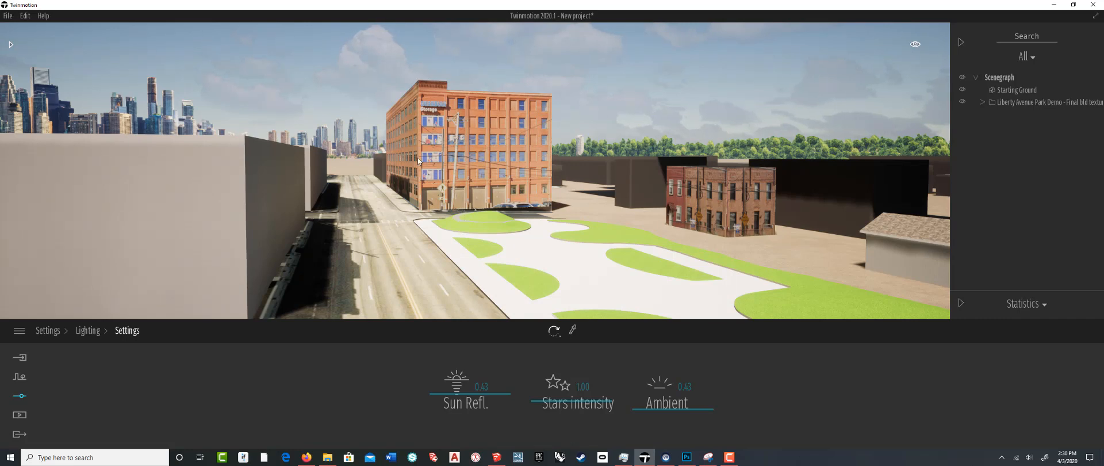
middle_click_drag(446, 146, 489, 184, "shift")
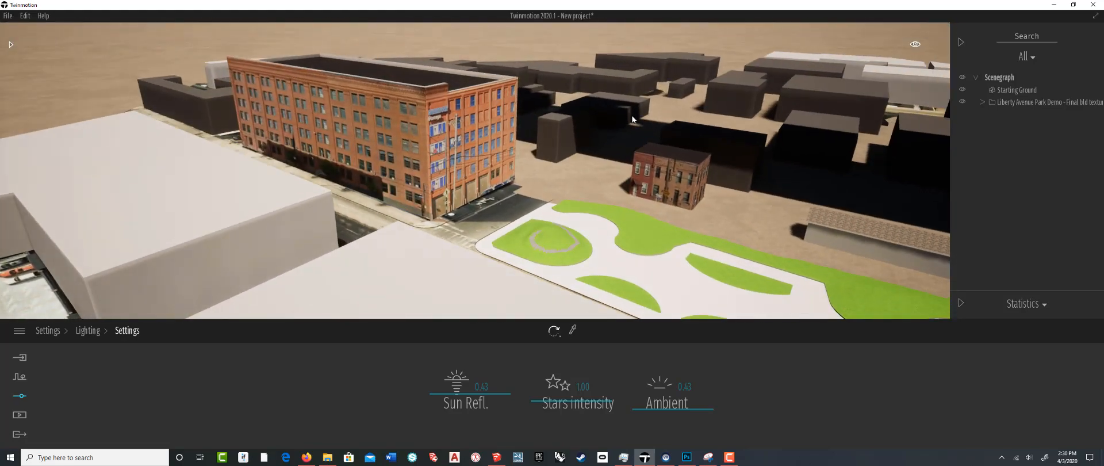
middle_click_drag(631, 117, 595, 33, "shift")
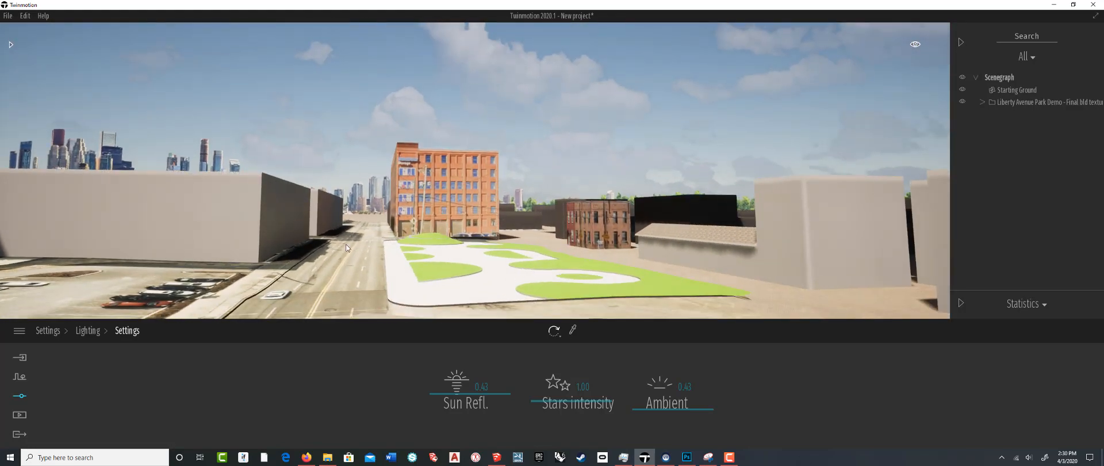
middle_click_drag(423, 238, 423, 249, "shift")
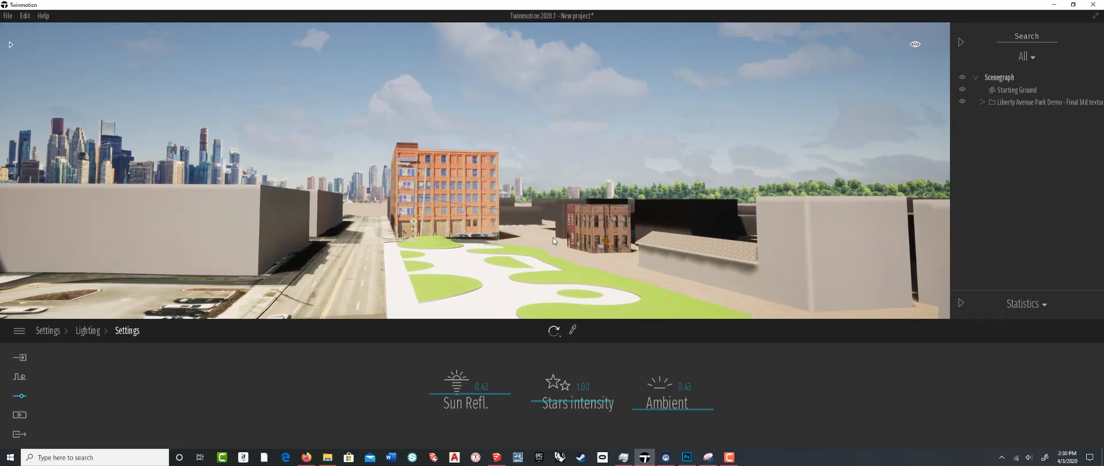
scroll(553, 241, "up", 2)
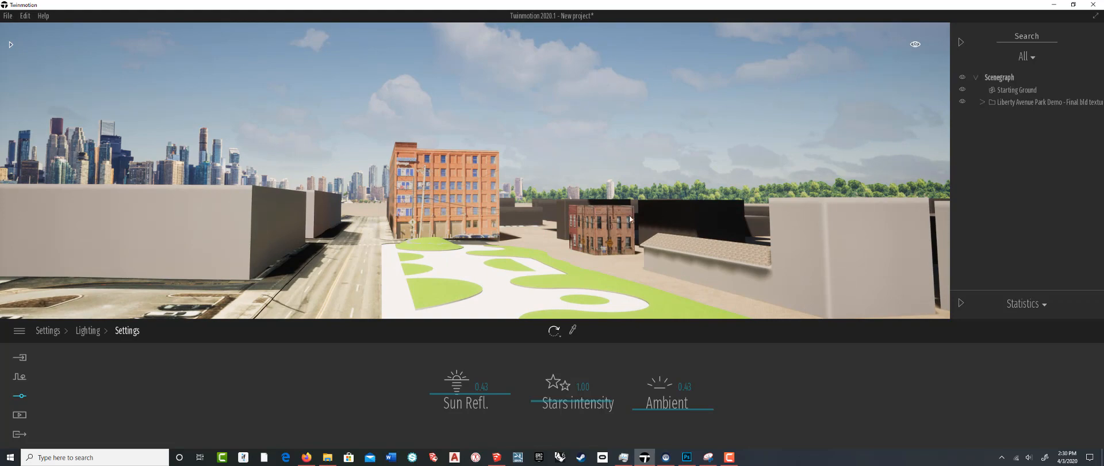
middle_click_drag(479, 246, 489, 276, "shift")
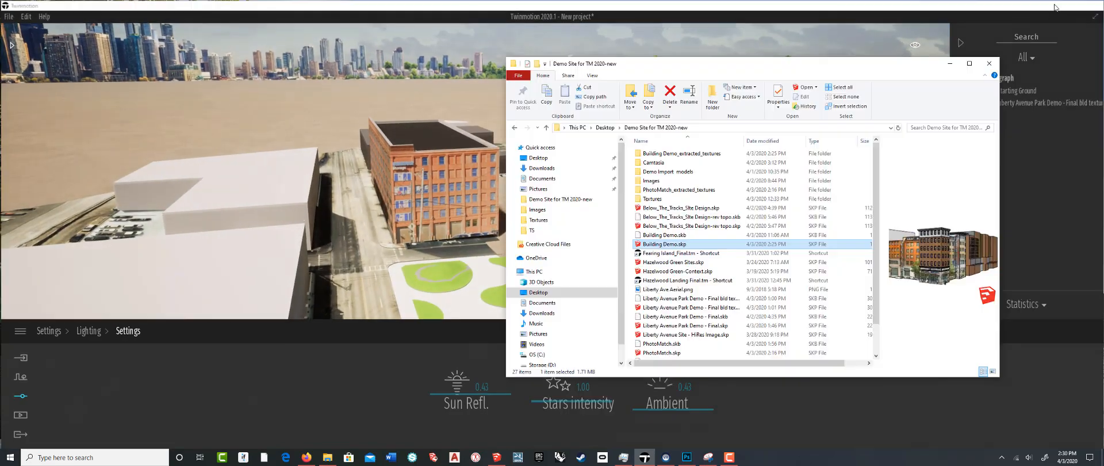
Minimize Twinmotion, switch to SketchUp and open Liberty Avenue Park Demo - Final.skp
left_click(1054, 5)
left_click(496, 457)
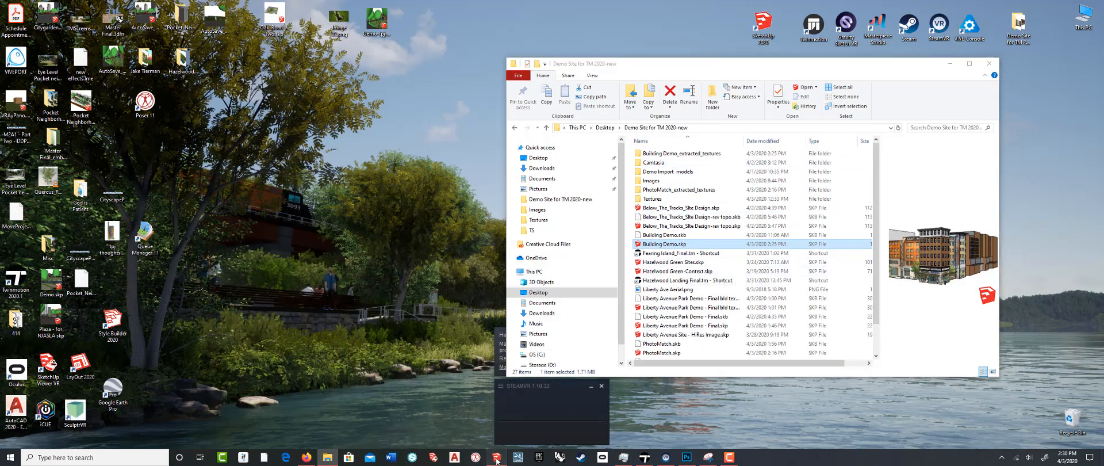
left_click(10, 14)
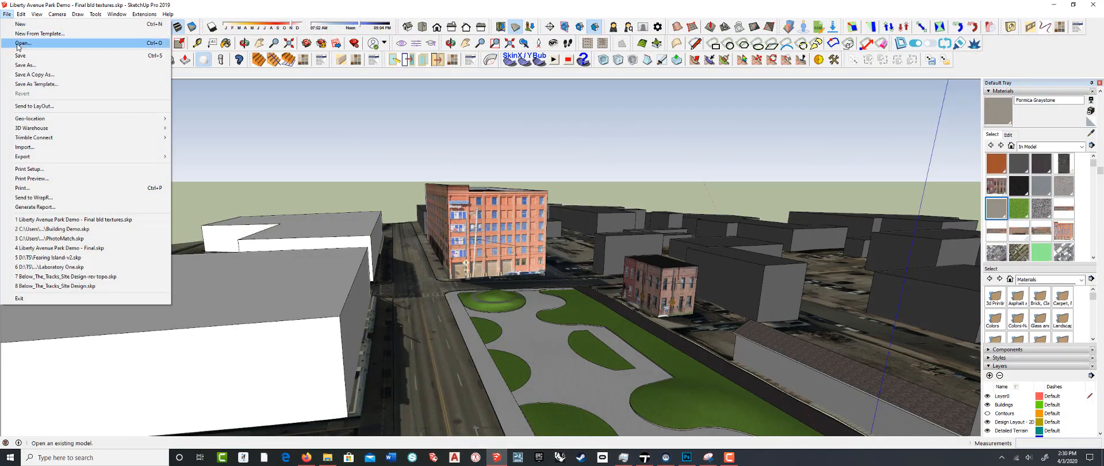
left_click(17, 45)
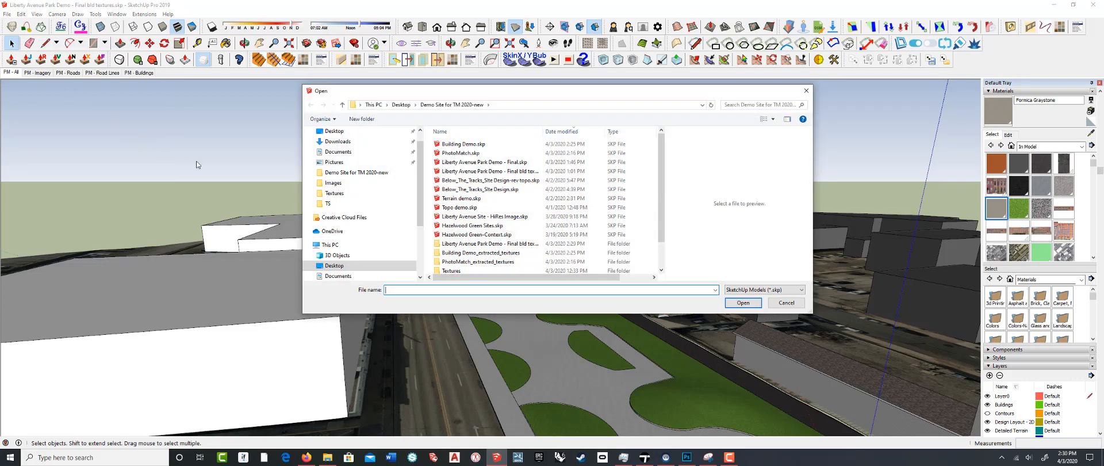
left_click(499, 162)
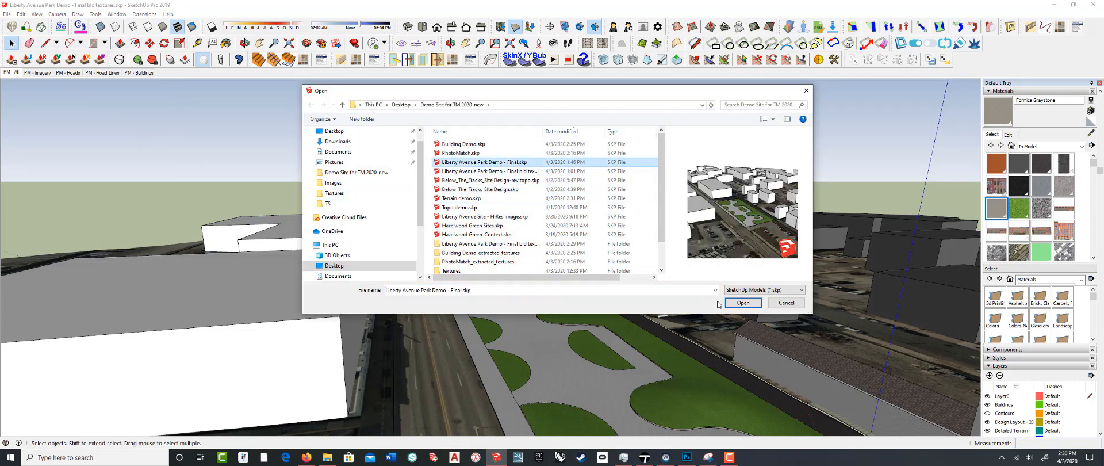
left_click(743, 302)
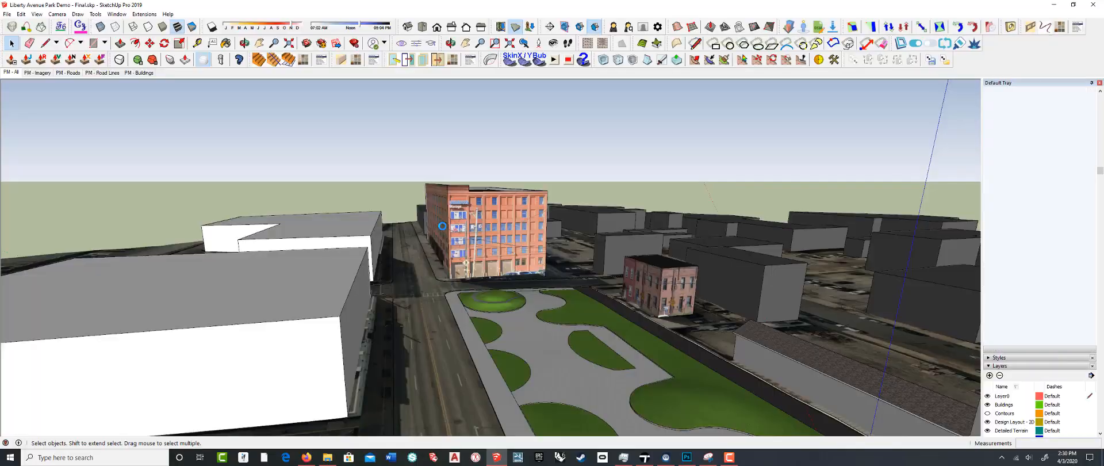
scroll(442, 226, "down", 5)
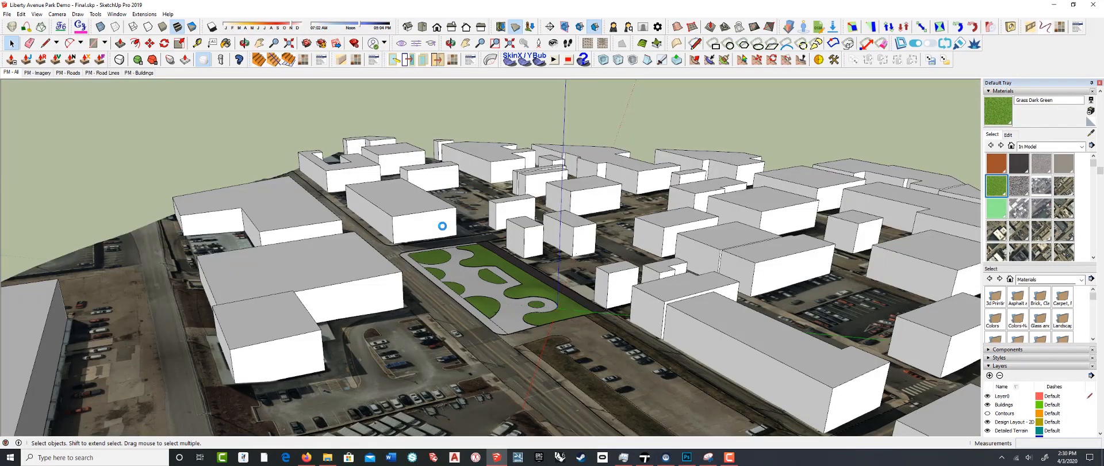
Examine the untextured building masses around the park from elevated and low viewpoints
mouse_move(442, 226)
middle_mouse_down()
mouse_move(409, 214)
mouse_move(400, 178)
mouse_move(364, 183)
mouse_move(352, 202)
mouse_move(436, 218)
middle_mouse_up()
scroll(417, 221, "up", 6)
scroll(435, 218, "down", 2)
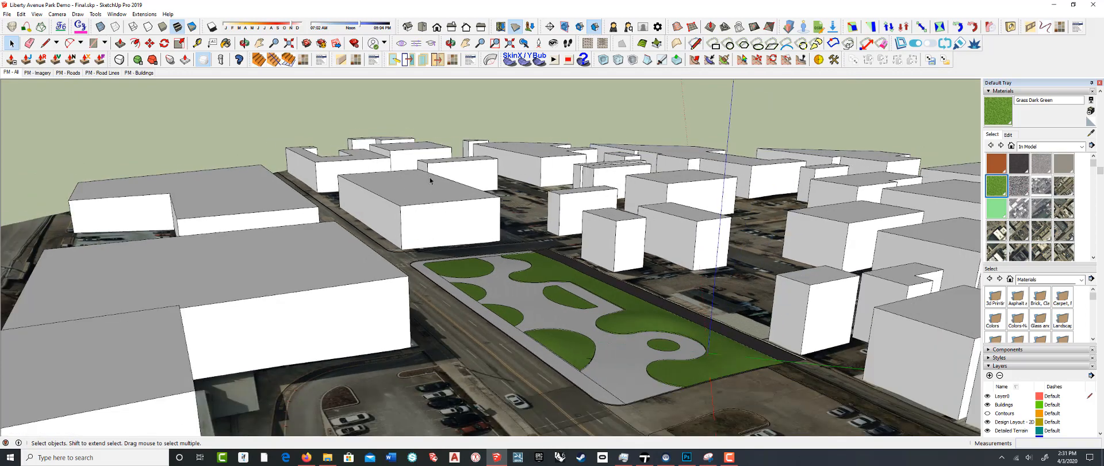
middle_click_drag(447, 216, 459, 251)
scroll(459, 251, "down", 3)
scroll(459, 253, "up", 2)
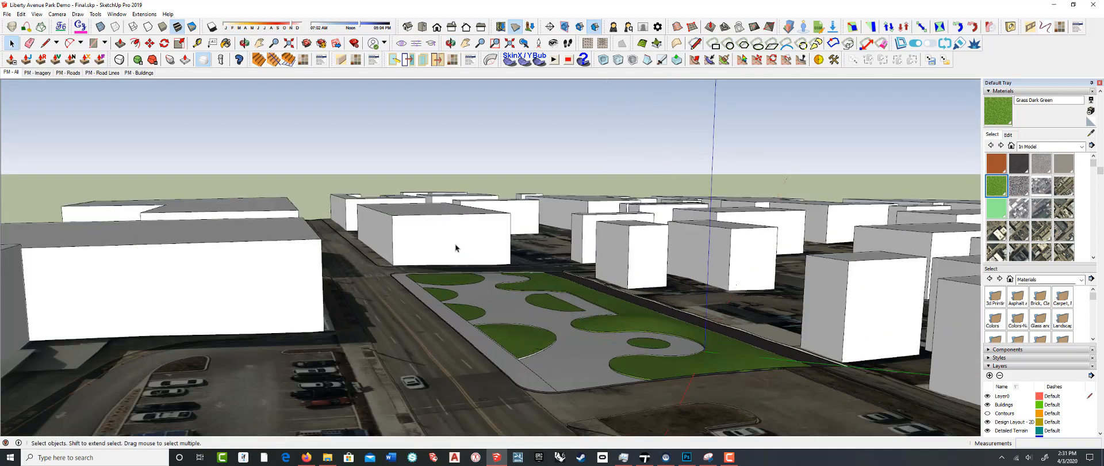
Switch to Firefox, bring up the Google Maps Street View of 29th St and look over the brick building's garage-door side
left_click(306, 457)
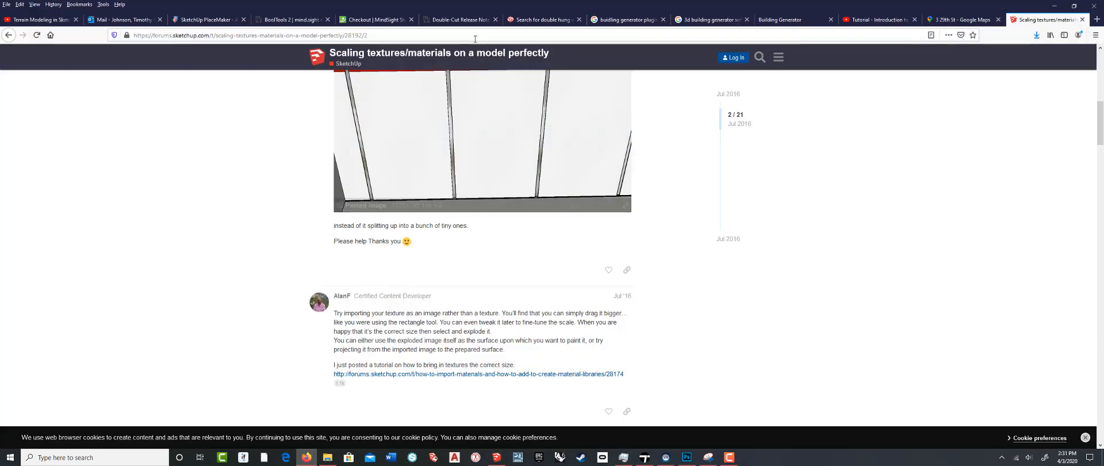
left_click(961, 21)
scroll(546, 266, "down", 3)
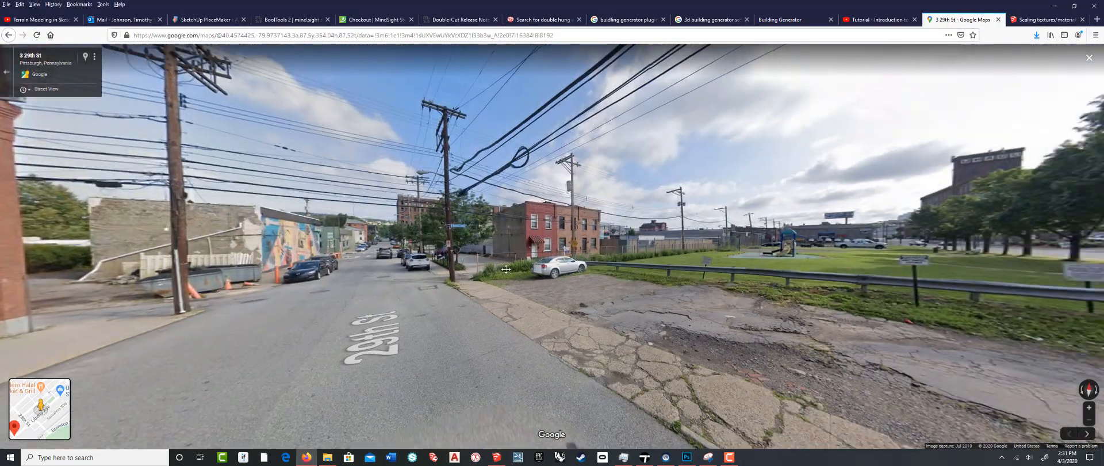
left_click_drag(506, 269, 774, 269)
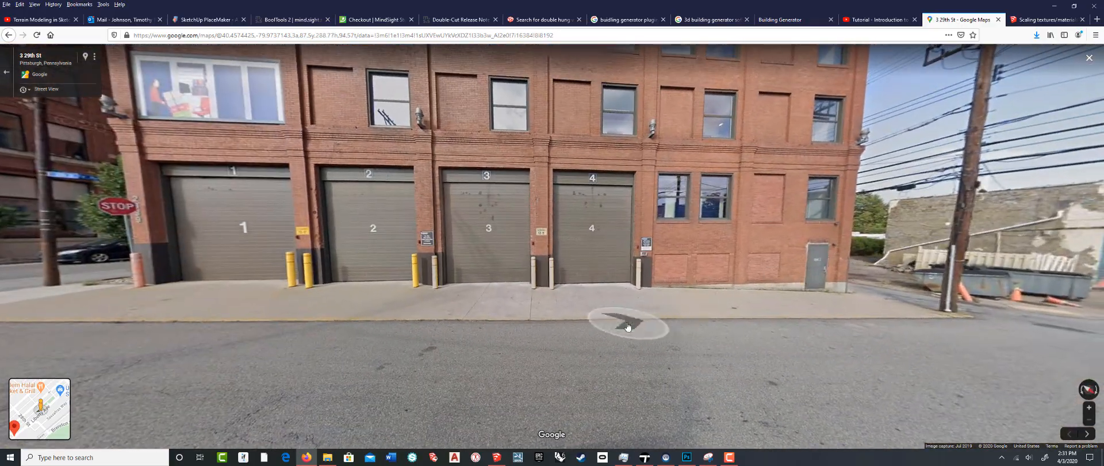
scroll(617, 326, "down", 1)
left_click_drag(566, 318, 910, 319)
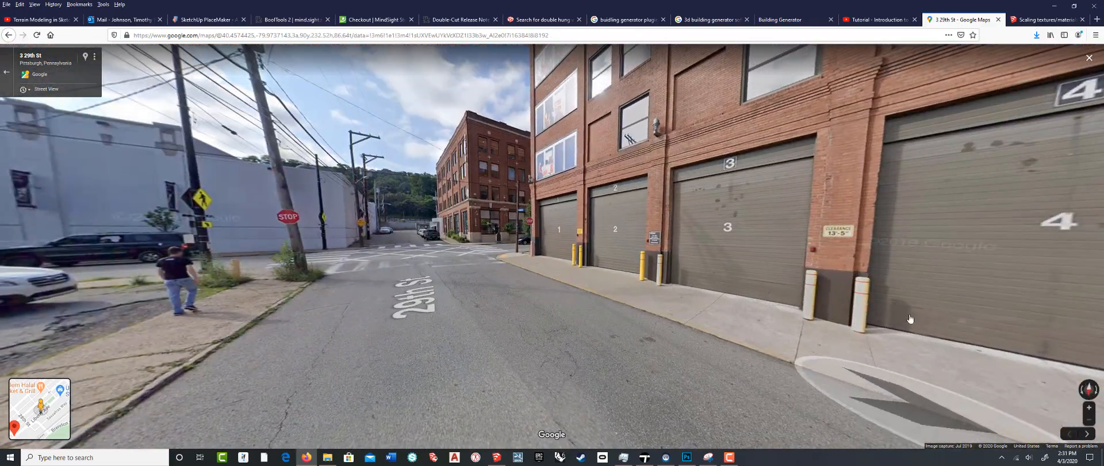
Move Street View onto Liberty Ave and frame the whole brick Guardian Storage building from beside the park
left_click(347, 258)
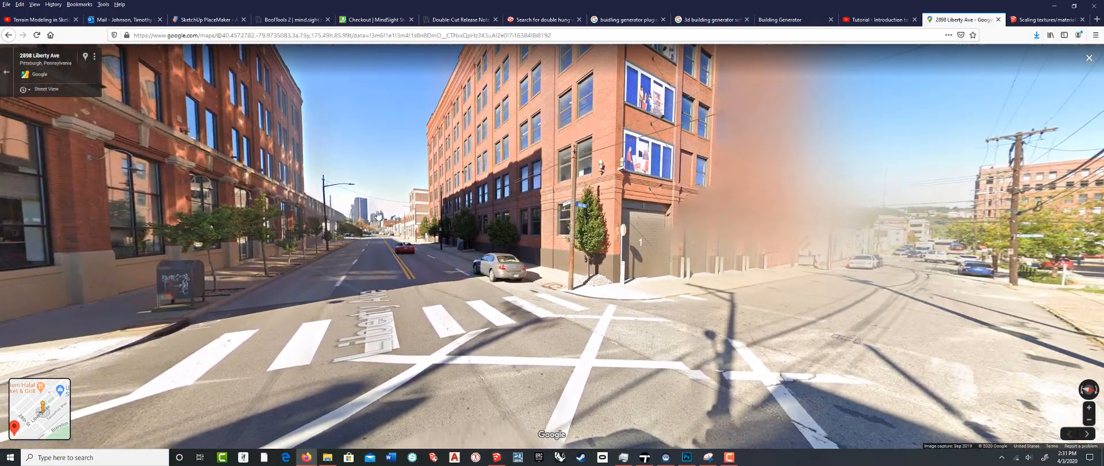
left_click_drag(437, 196, 314, 223)
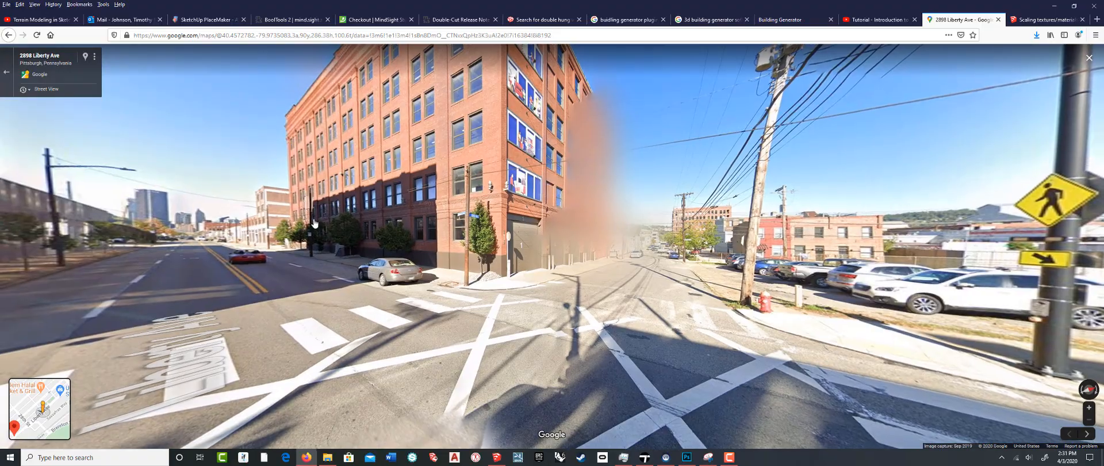
left_click_drag(799, 248, 736, 242)
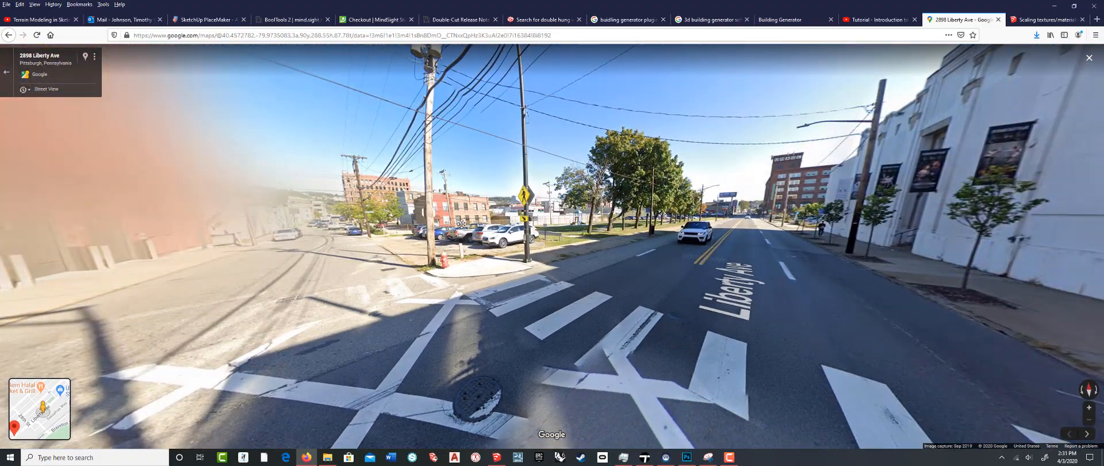
left_click(741, 241)
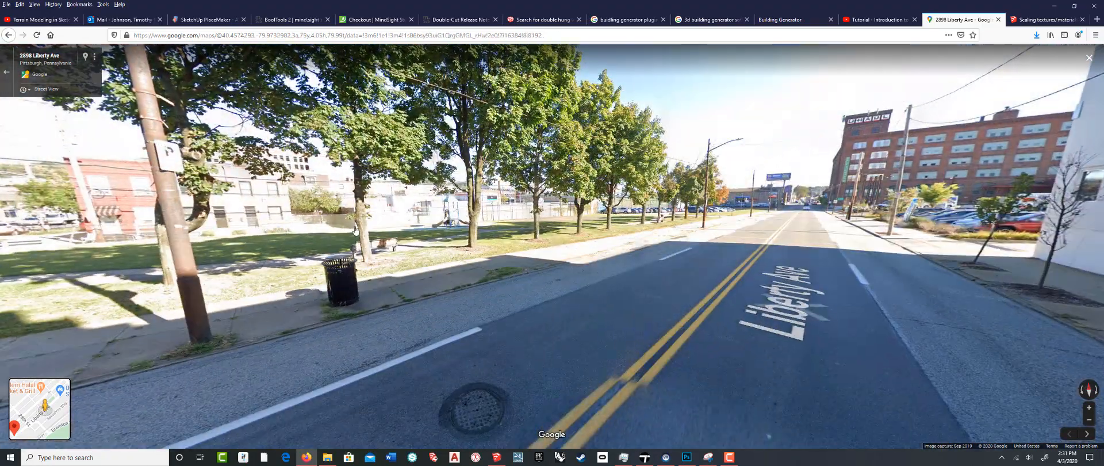
left_click_drag(314, 227, 1076, 279)
left_click(744, 248)
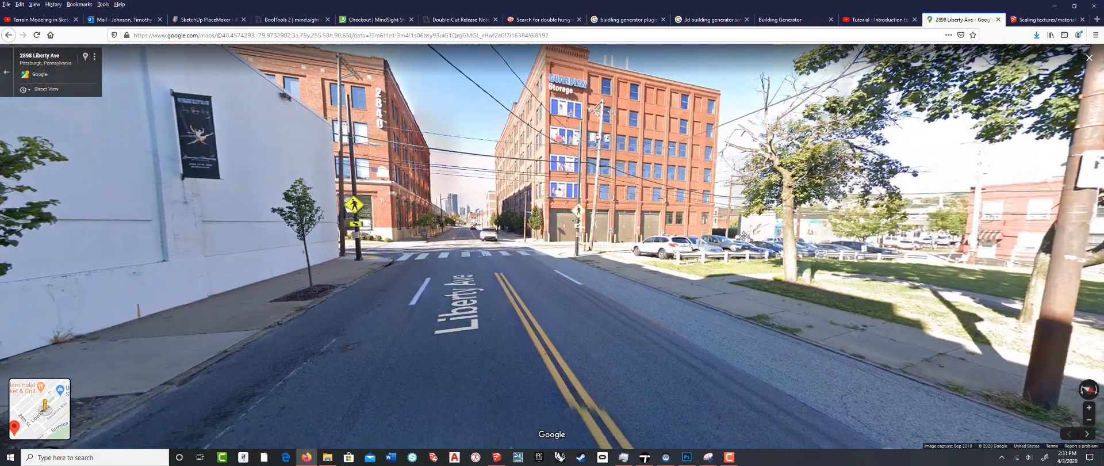
left_click_drag(744, 236, 732, 257)
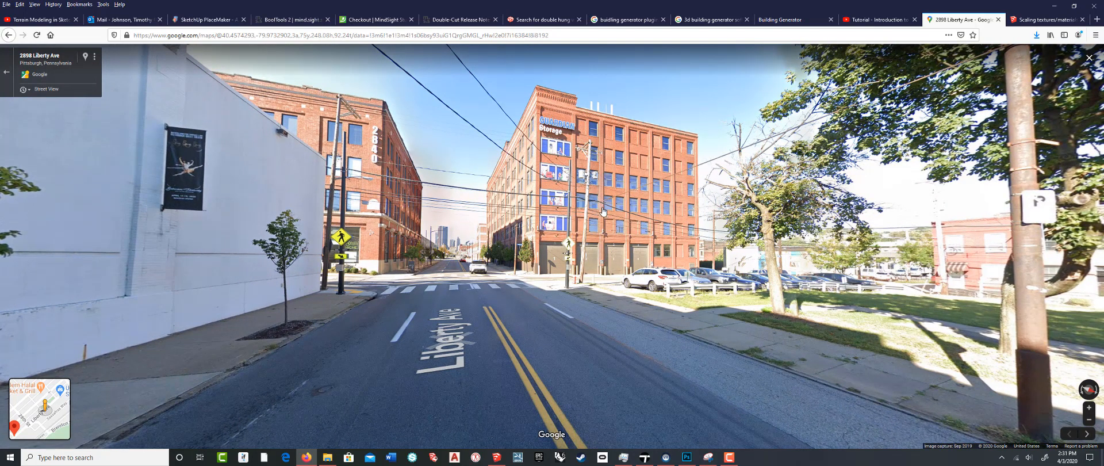
Capture the Guardian Storage building from Street View as a new rectangular snip in Snipping Tool, then minimize it
left_click(709, 457)
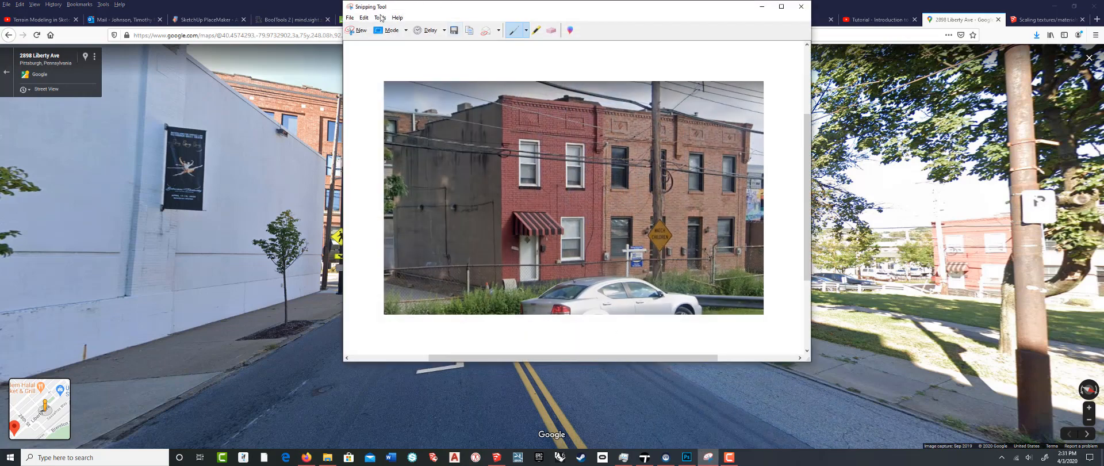
left_click(357, 30)
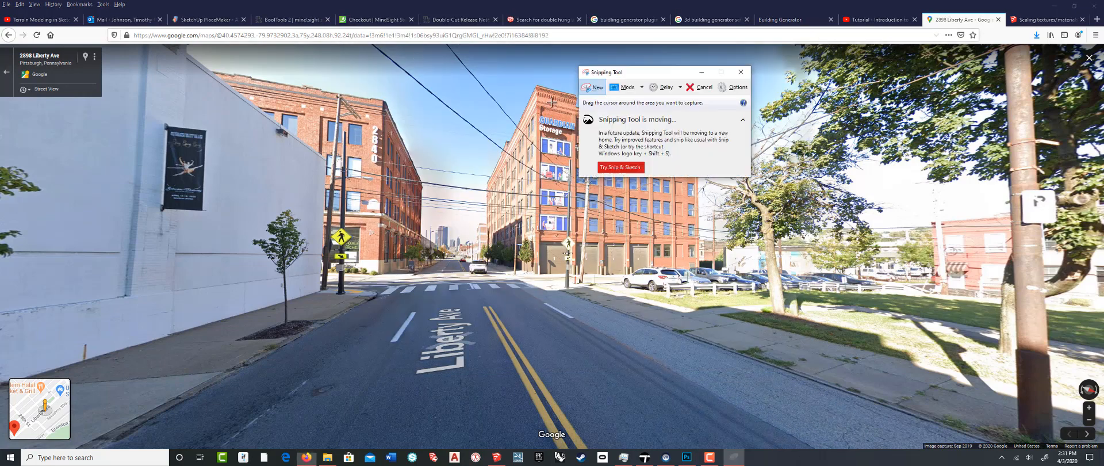
left_click_drag(523, 77, 715, 294)
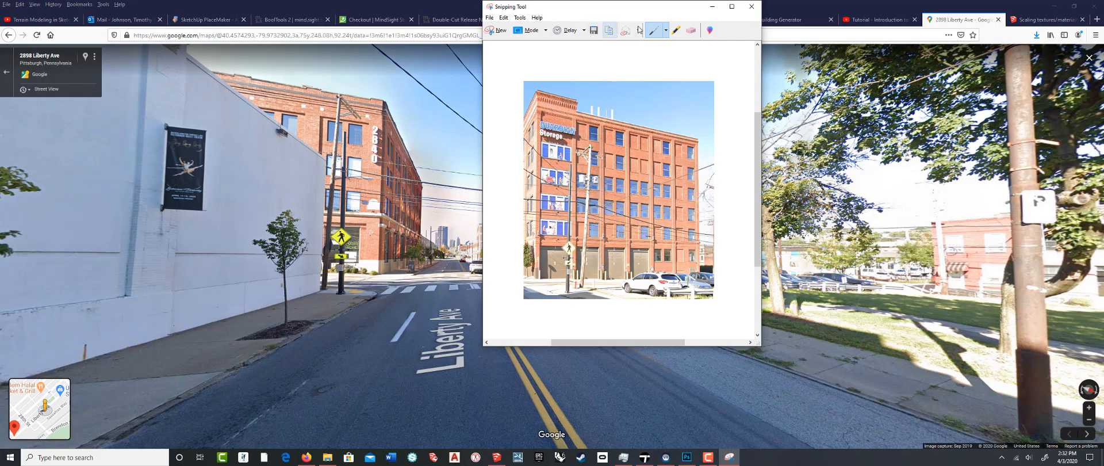
left_click(712, 7)
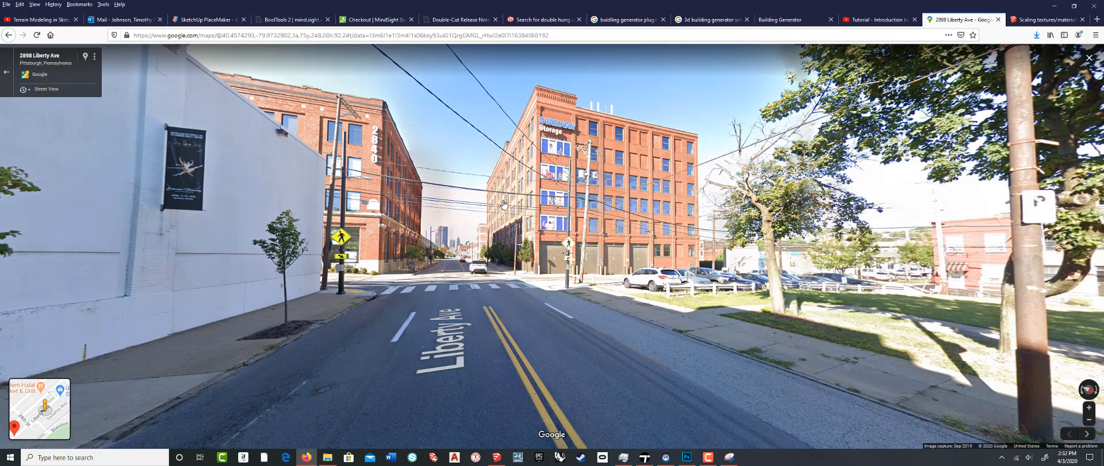
Minimize the browser, switch to Photoshop and revert the Guardian Storage-1.JPG document to its saved version
left_click(1054, 6)
left_click(686, 457)
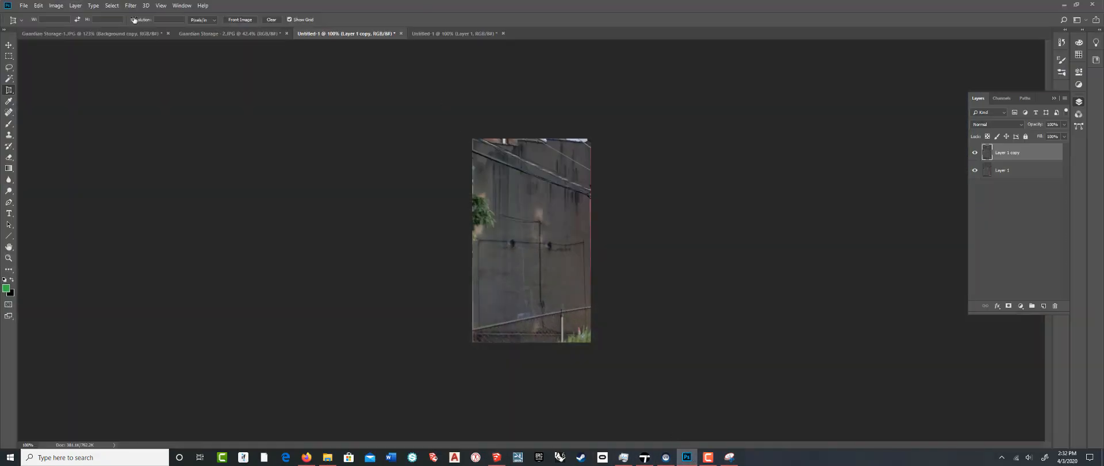
left_click(94, 34)
scroll(460, 229, "down", 5, "alt")
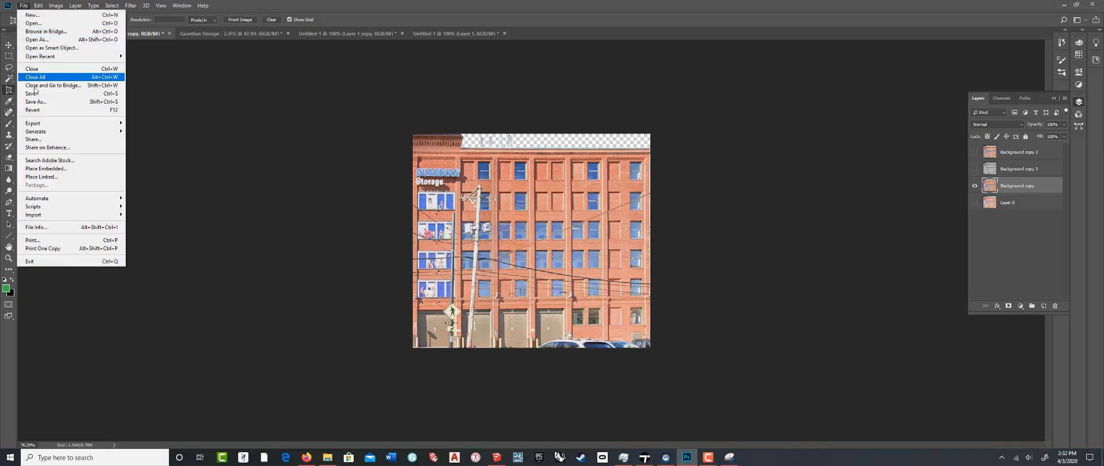
left_click(34, 110)
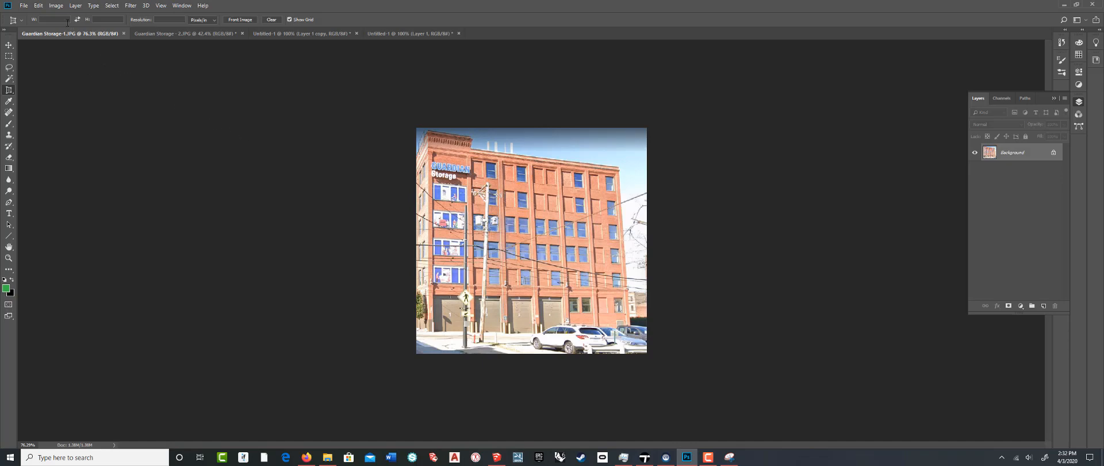
Open Guardian Storage-1.JPG from the Textures folder
left_click(26, 7)
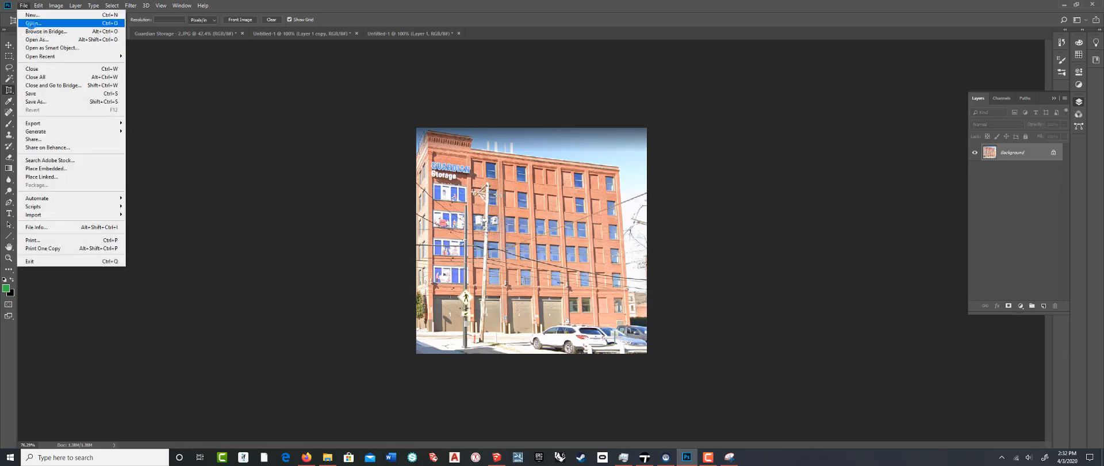
left_click(31, 27)
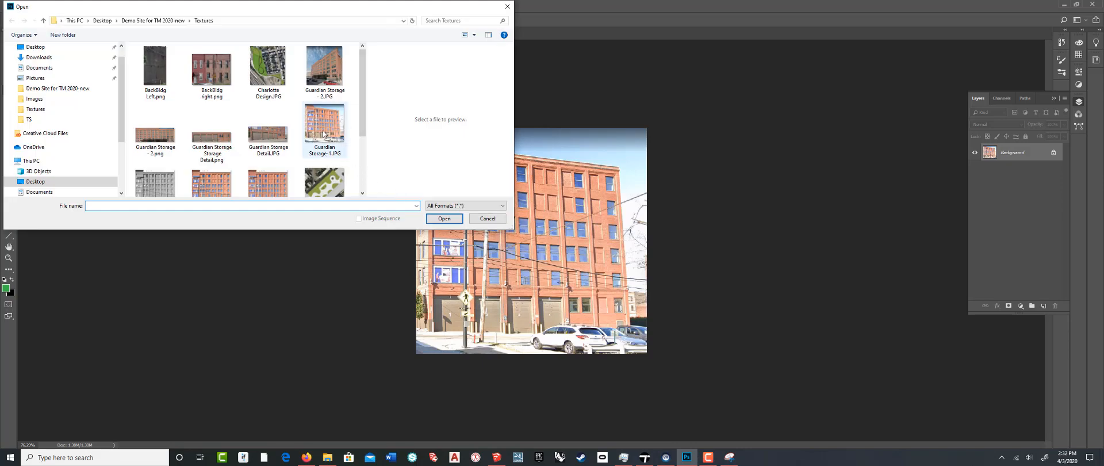
left_click(323, 135)
left_click(444, 219)
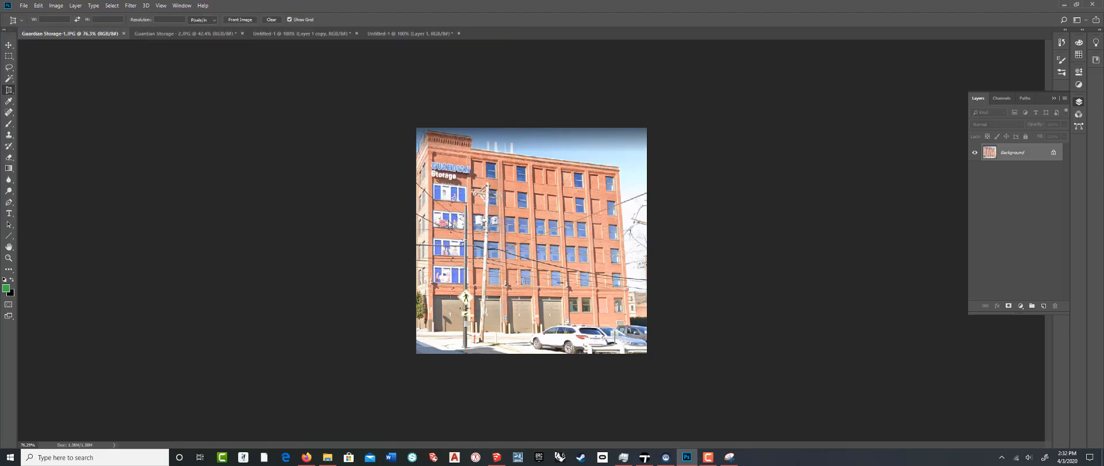
Duplicate the Background layer of the building photo and unlock the original layer
scroll(550, 247, "up", 2, "alt")
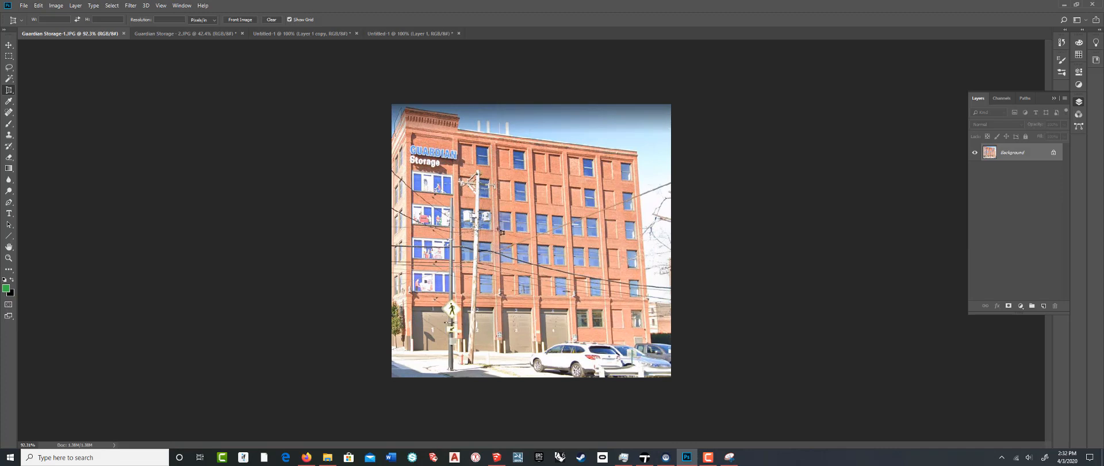
scroll(498, 229, "up", 1, "alt")
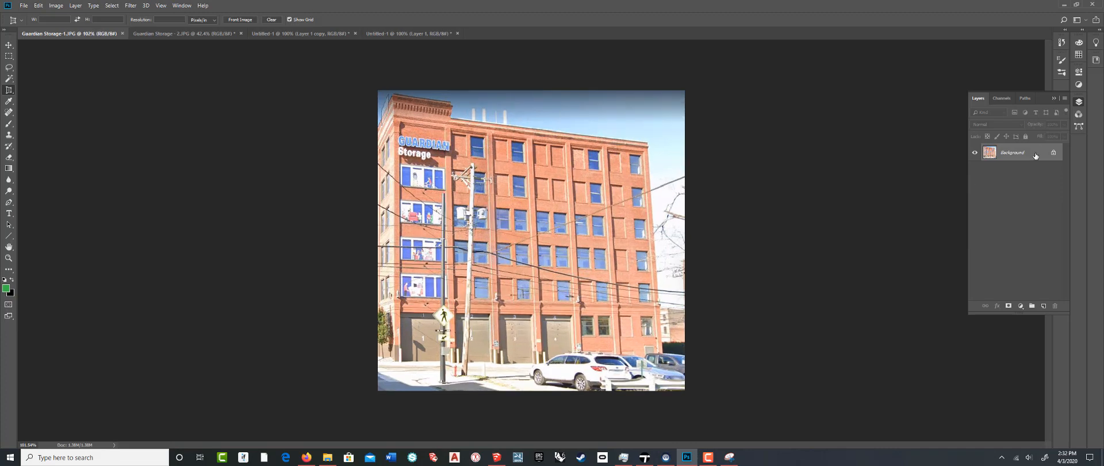
left_click_drag(1035, 155, 1043, 305)
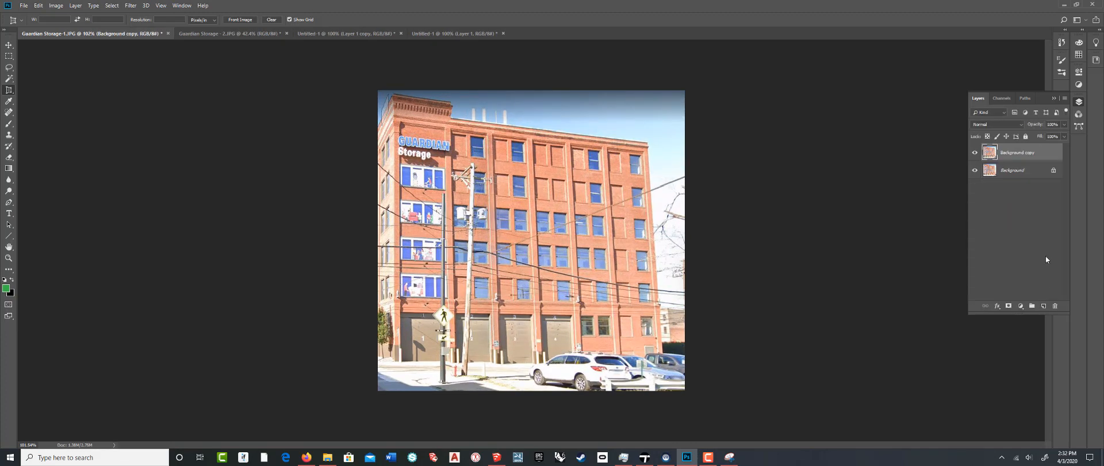
left_click(1053, 172)
Straighten the photo with the Perspective Crop Tool, fitting the crop grid to the front facade's four corners and applying it
right_click(11, 93)
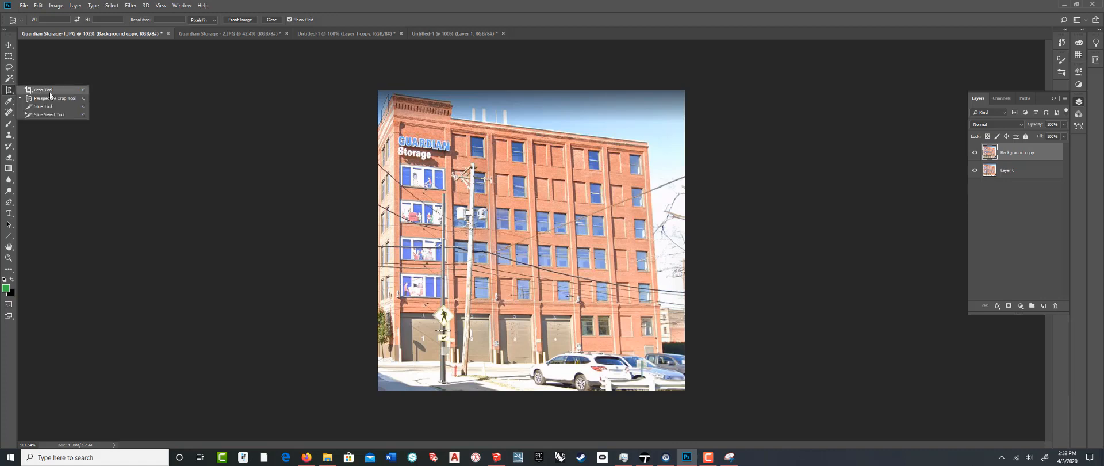
left_click(43, 99)
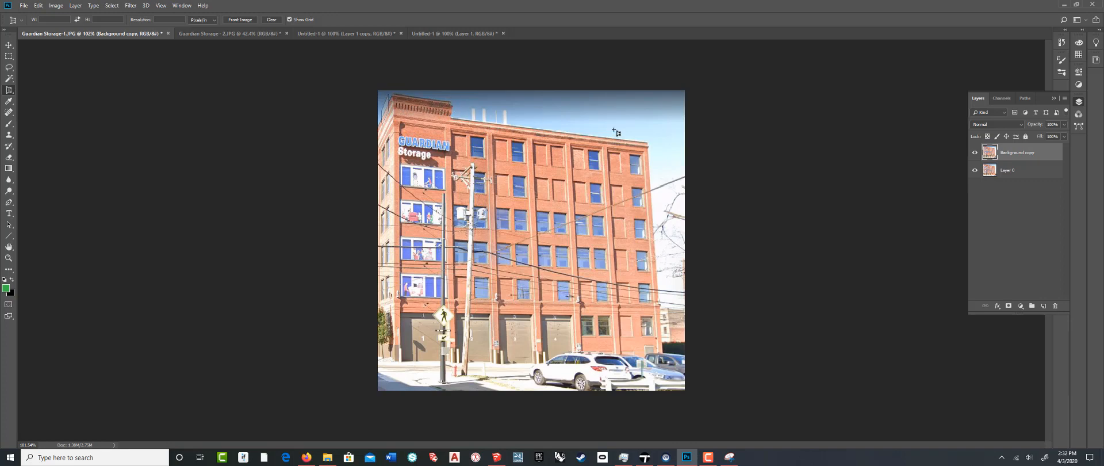
left_click(395, 361)
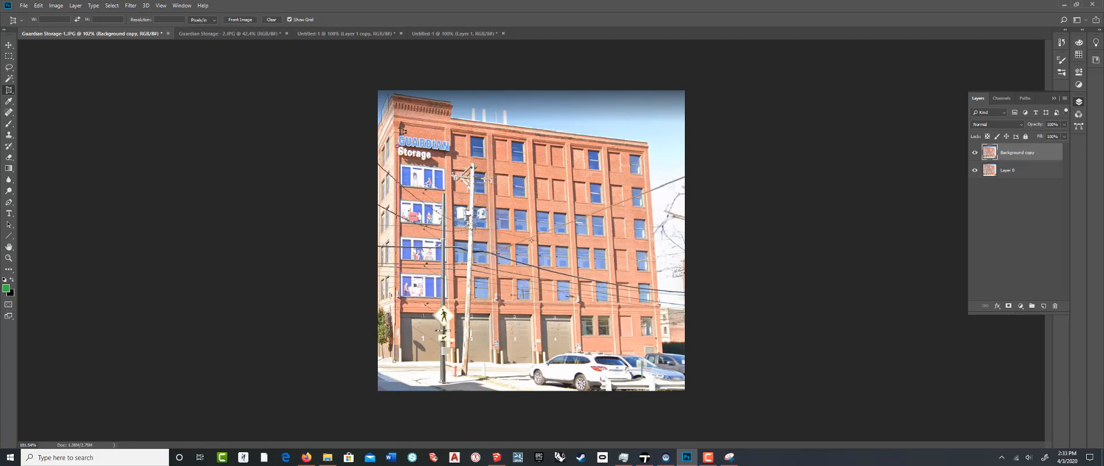
left_click(394, 92)
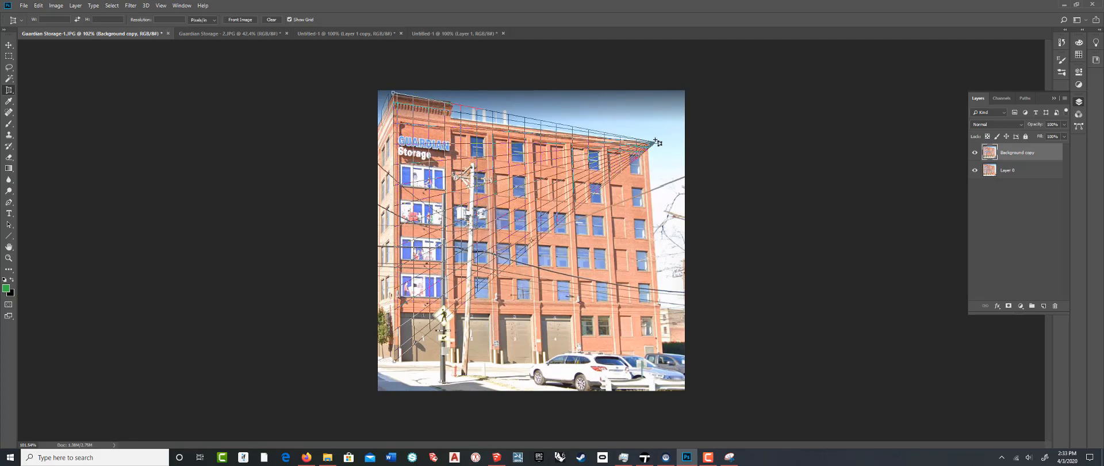
left_click(651, 132)
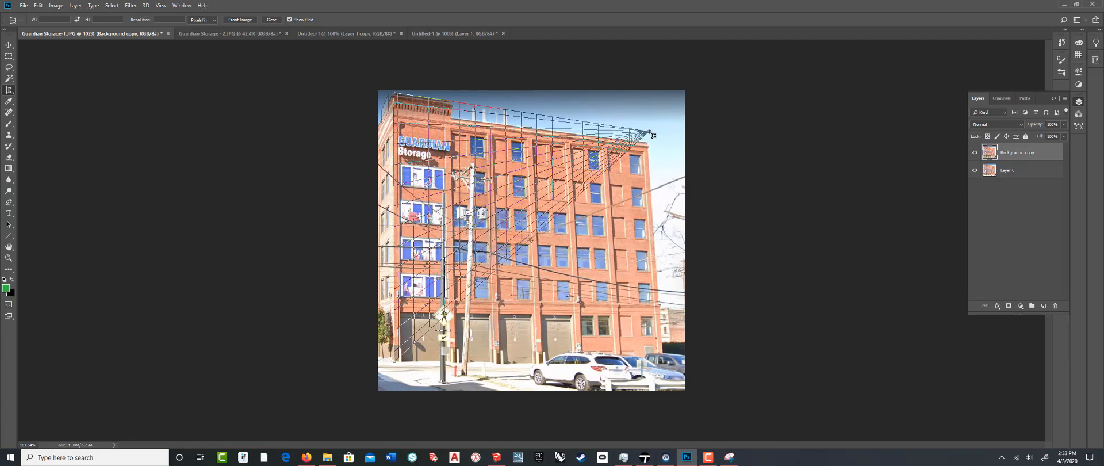
left_click(663, 361)
mouse_move(665, 363)
left_mouse_down()
mouse_move(523, 367)
mouse_move(666, 364)
left_mouse_up()
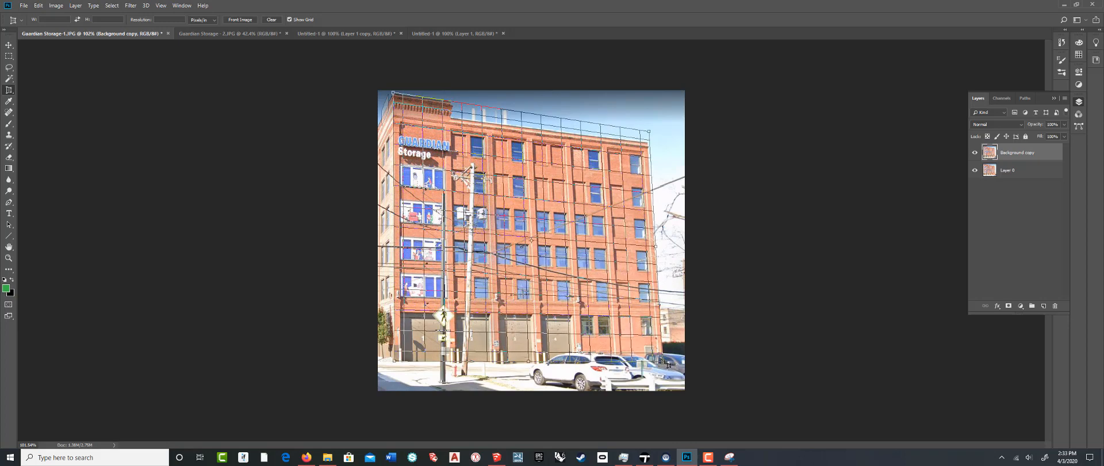
left_click_drag(667, 365, 666, 364)
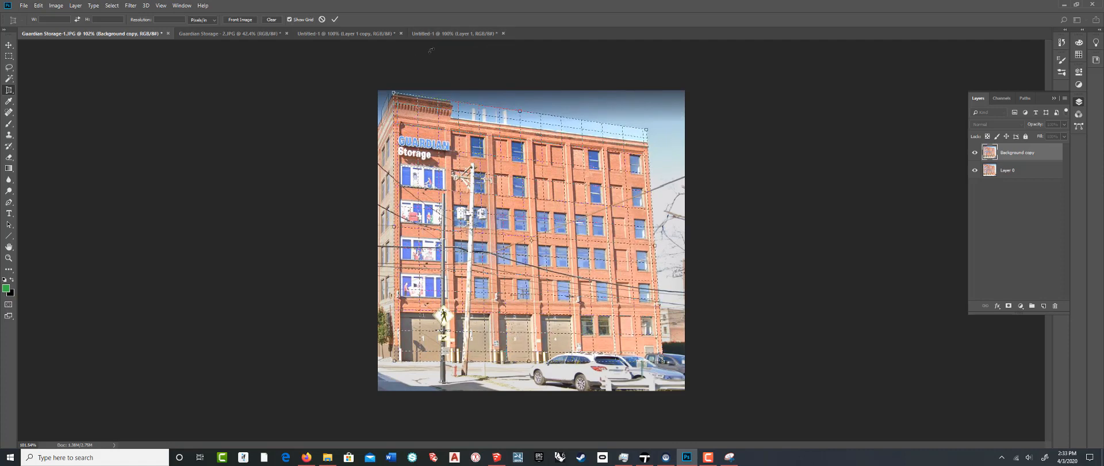
left_click(336, 19)
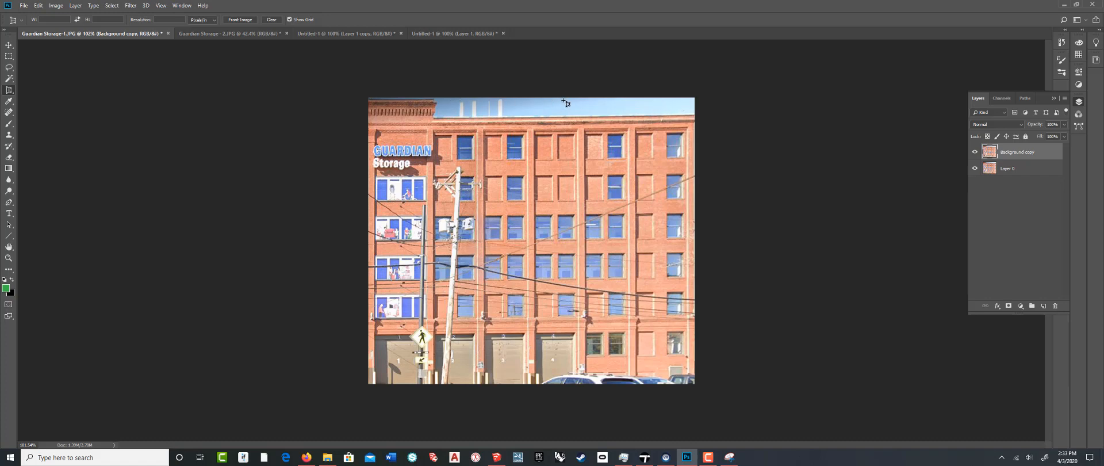
Compare the straightened facade in Guardian Storage - 2.JPG with the grey side-wall texture in the untitled document
left_click(253, 35)
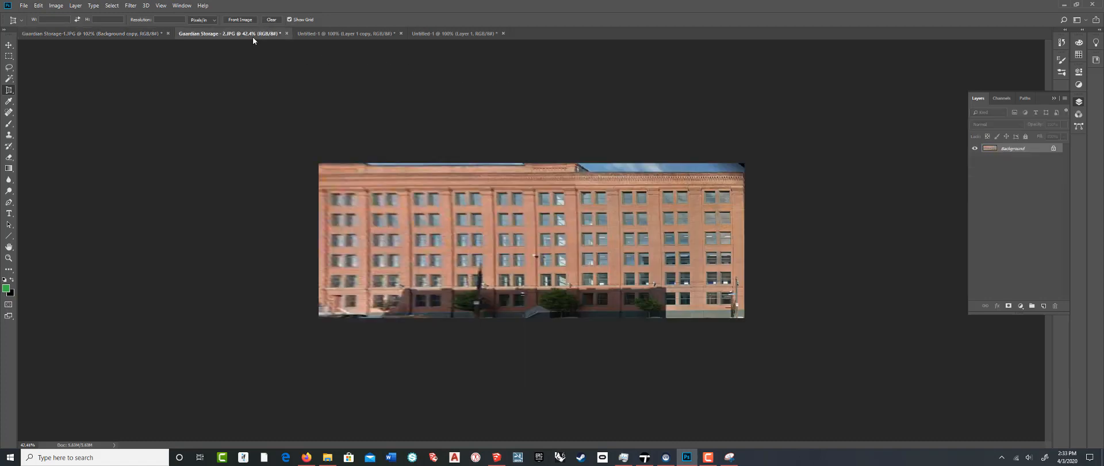
left_click(339, 35)
left_click(270, 35)
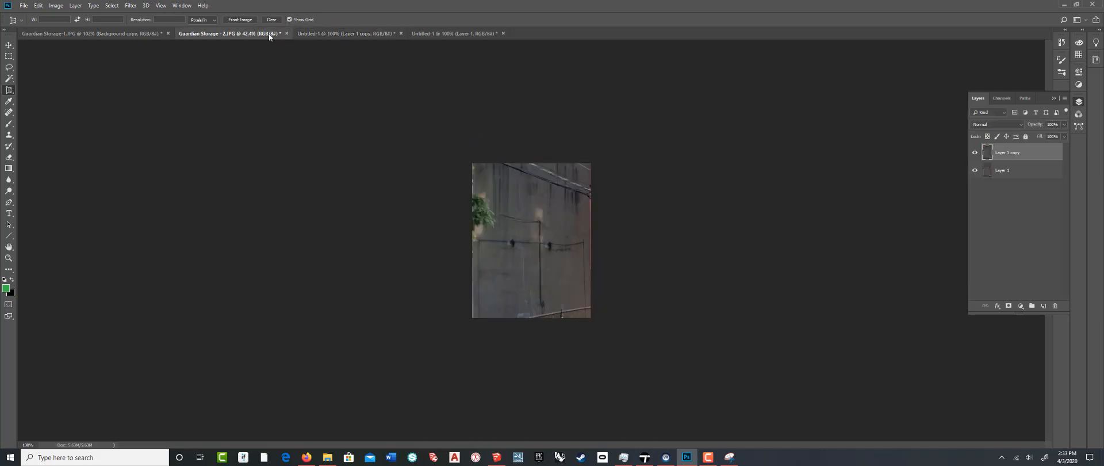
In Guardian Storage-1.JPG, duplicate the Background copy layer and desaturate the new duplicate to greyscale
left_click(160, 34)
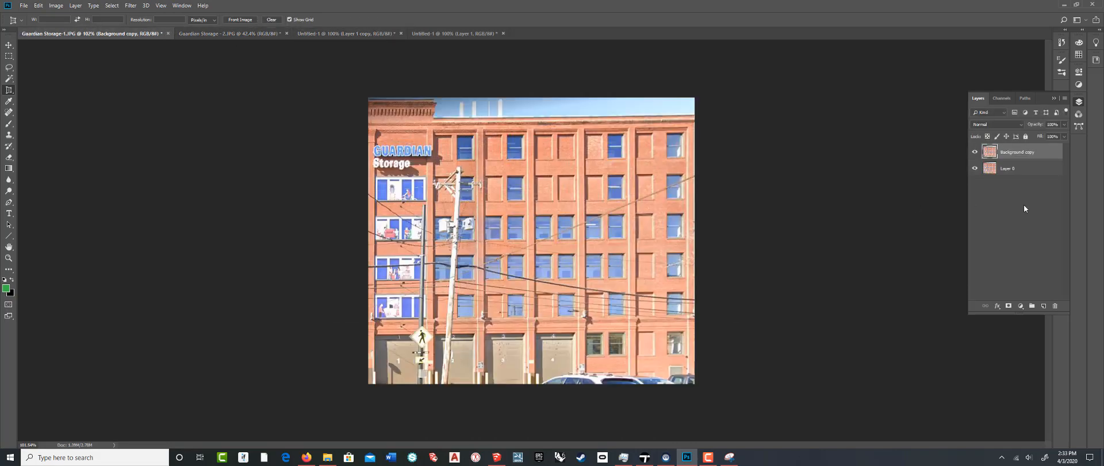
left_click_drag(1014, 151, 1043, 305)
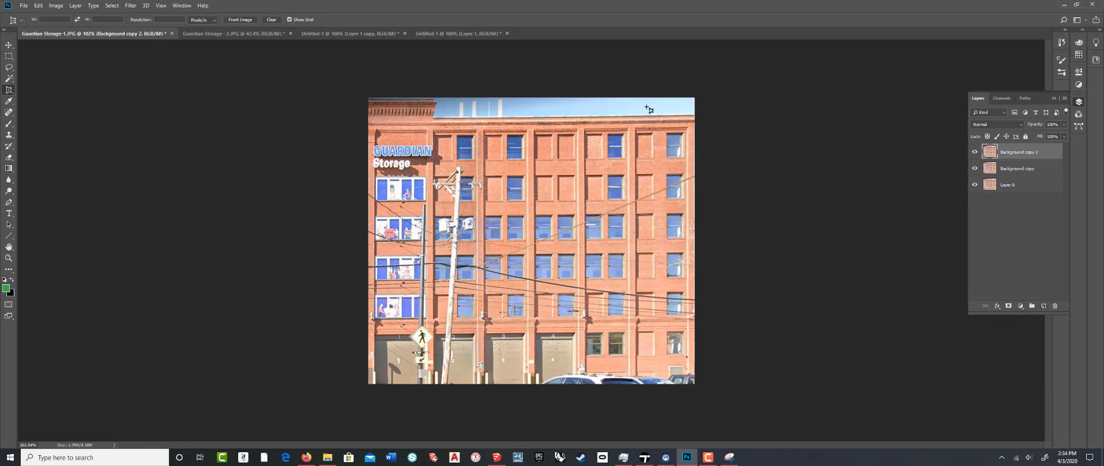
left_click(77, 7)
left_click(77, 7)
left_click(56, 5)
mouse_move(92, 28)
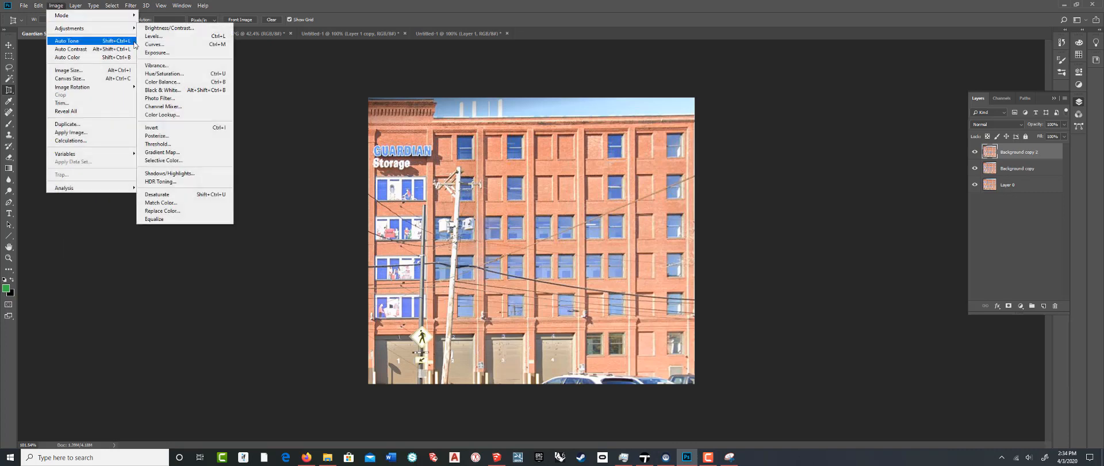
left_click(173, 195)
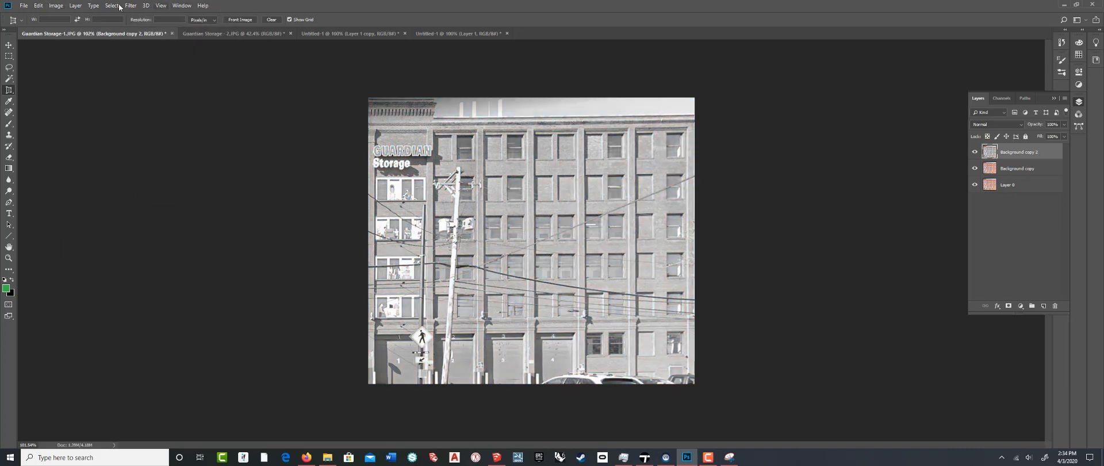
Adjust the greyscale facade layer's Brightness/Contrast to brightness -28 and contrast 55
left_click(75, 5)
mouse_move(56, 6)
mouse_move(86, 28)
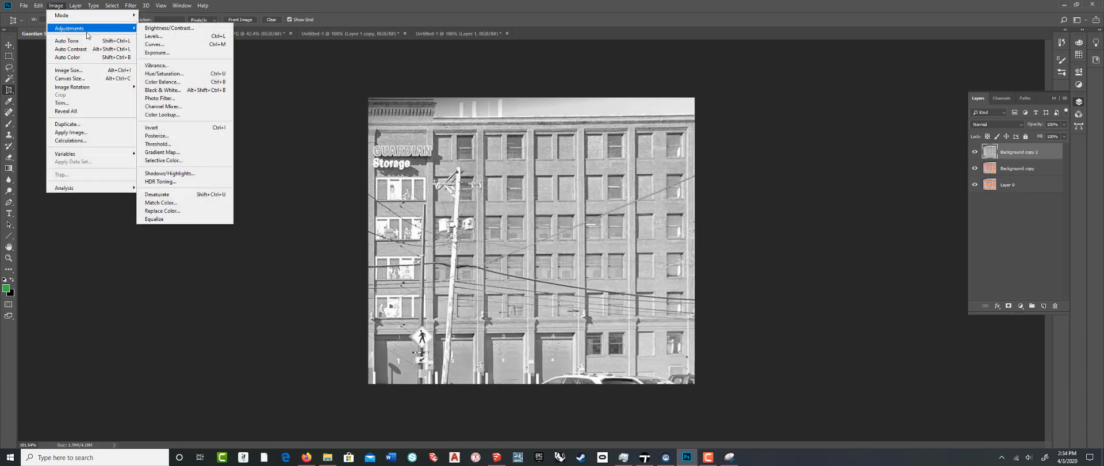
left_click(170, 27)
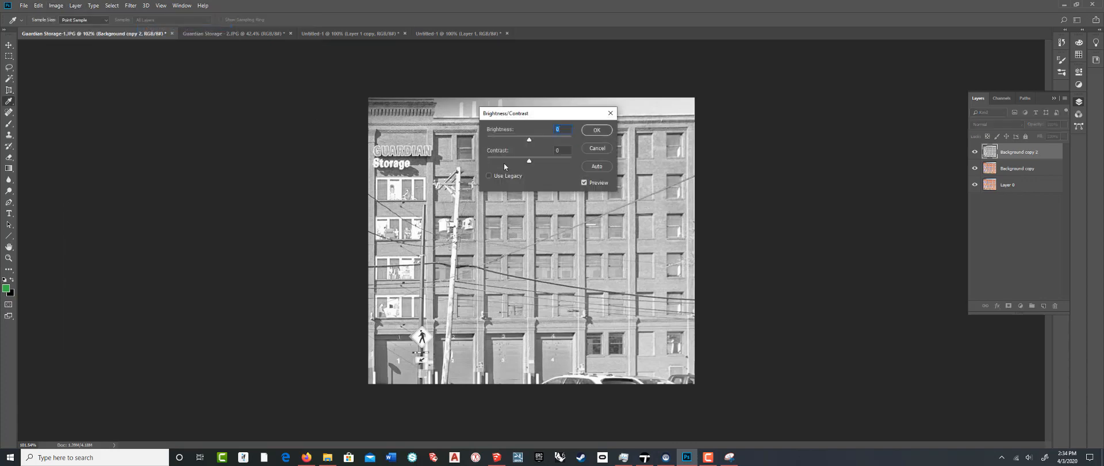
left_click_drag(550, 161, 524, 140)
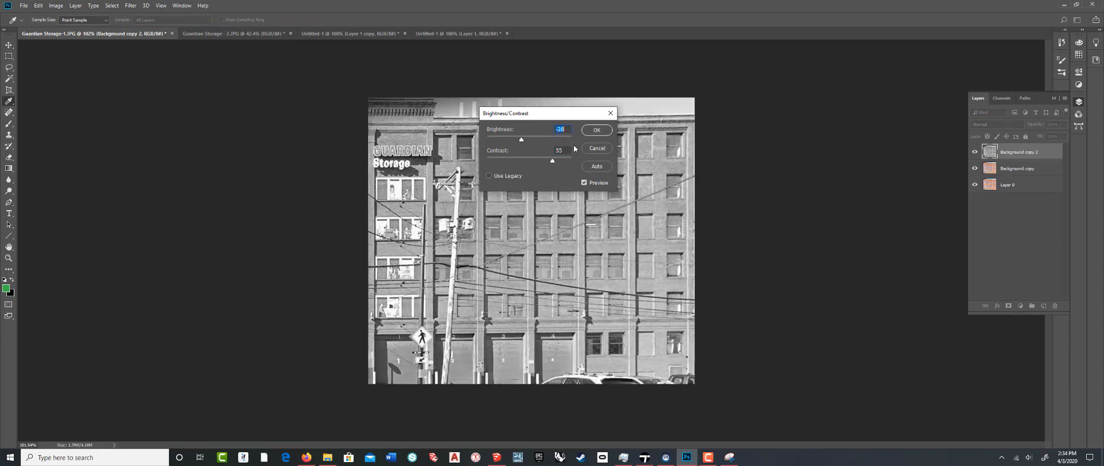
left_click(597, 130)
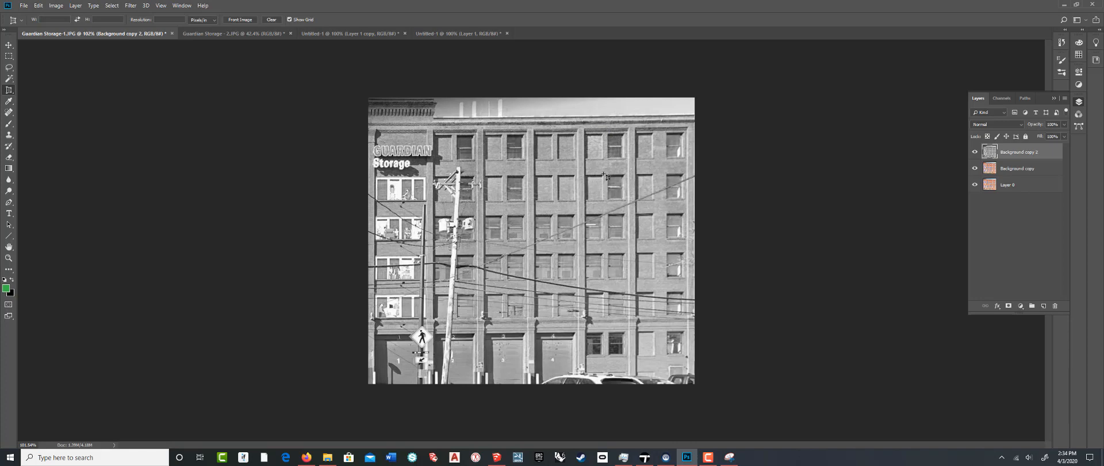
Switch to SketchUp and open the building mass across the street from the park's far end for editing
left_click(1065, 6)
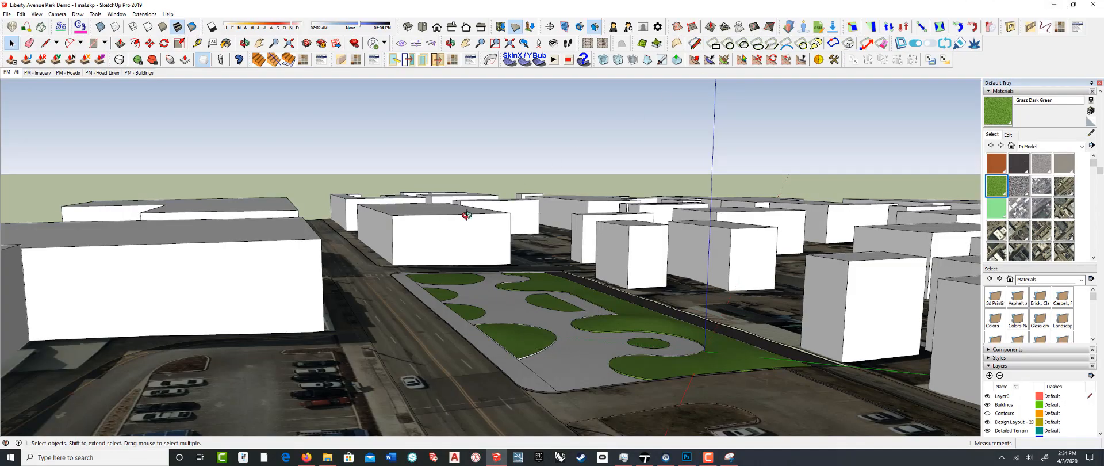
middle_click_drag(466, 214, 432, 228)
scroll(422, 233, "up", 3)
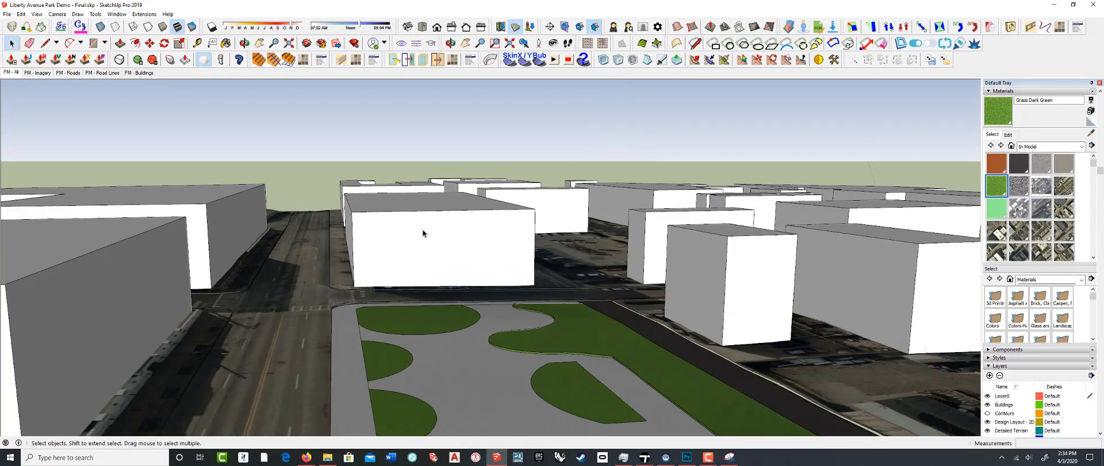
scroll(422, 233, "up", 2)
left_click(423, 232)
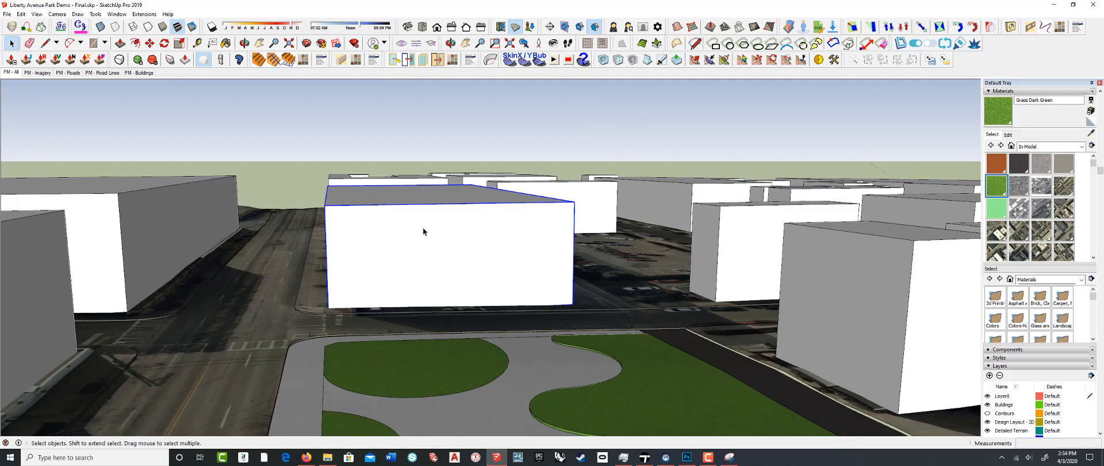
double_click(422, 231)
Push/Pull the building mass's roof face upward by about 37 feet
middle_click_drag(424, 227, 435, 223)
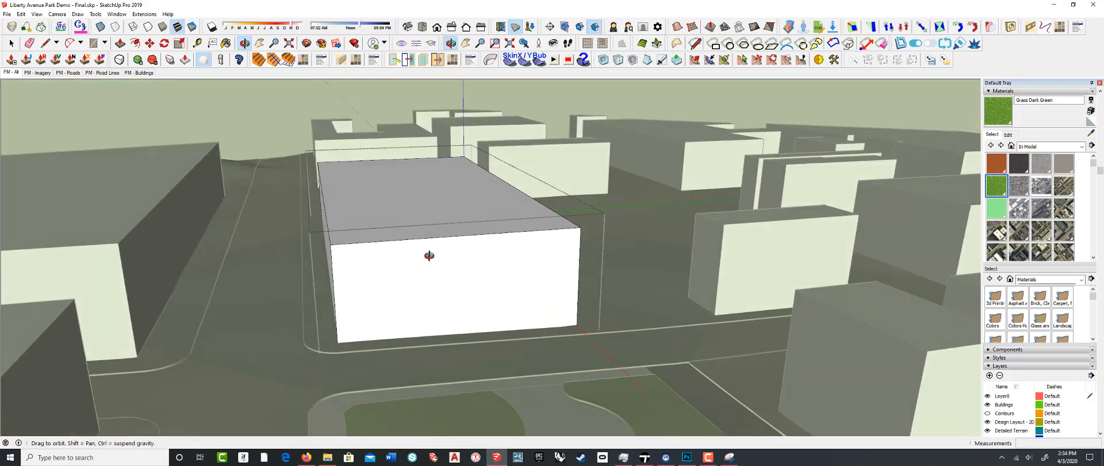
key("p")
left_click(434, 216)
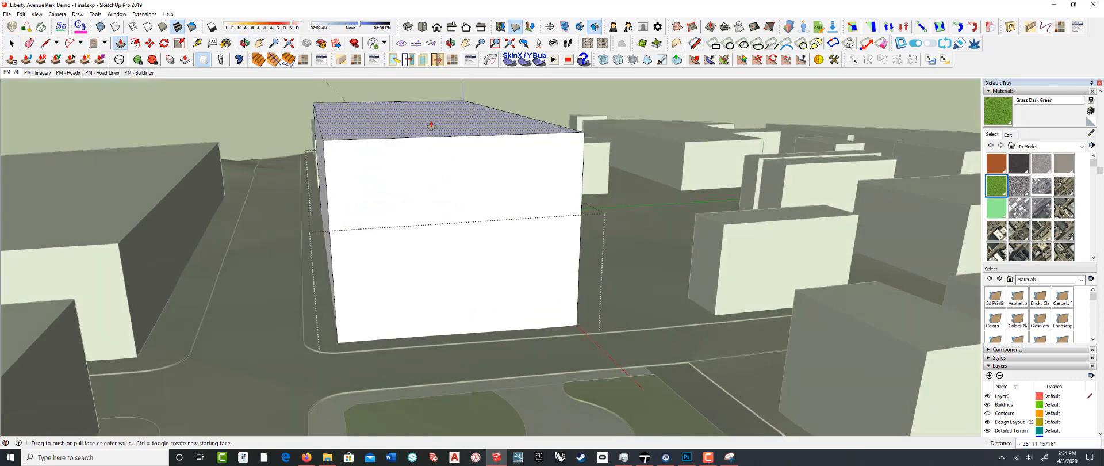
left_click(430, 135)
middle_click_drag(431, 134, 364, 184)
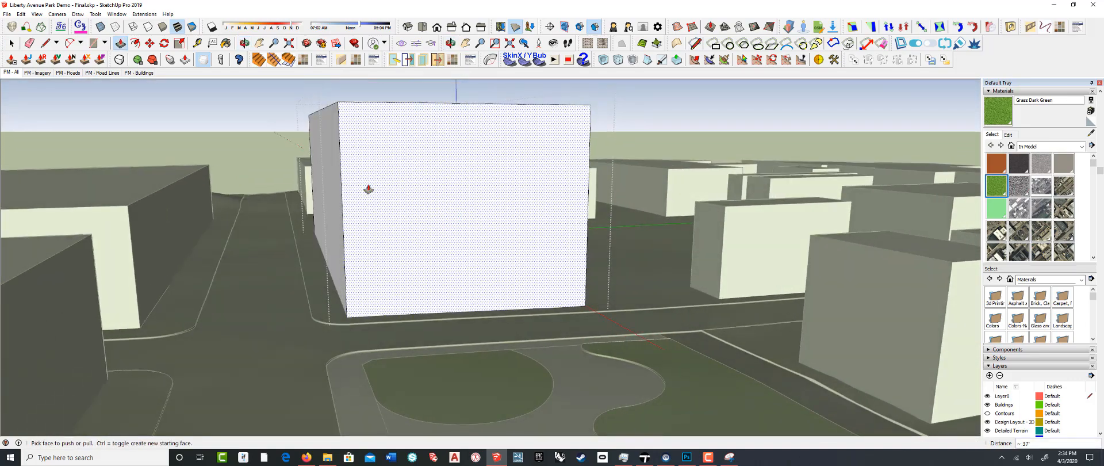
Import Guardian Storage-GStreet View.png from the Textures folder as a texture
left_click(6, 14)
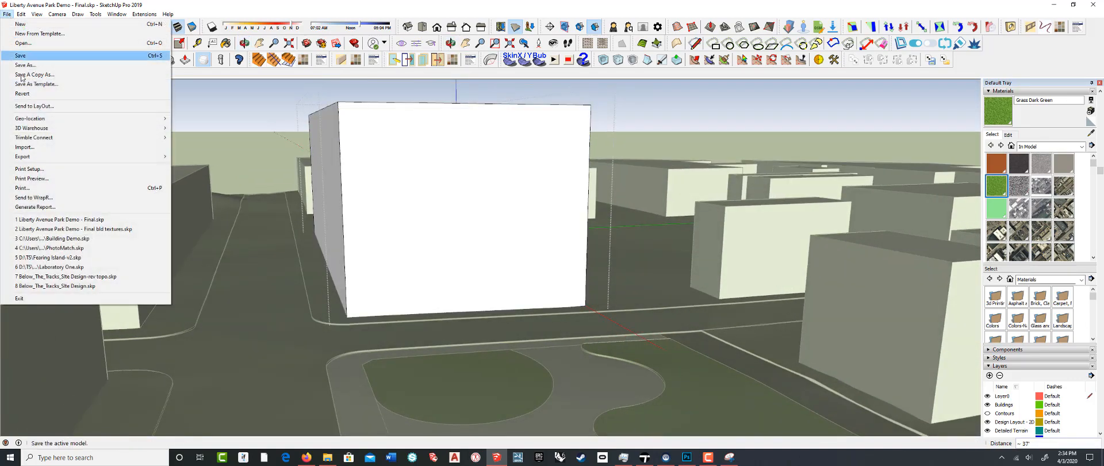
left_click(24, 147)
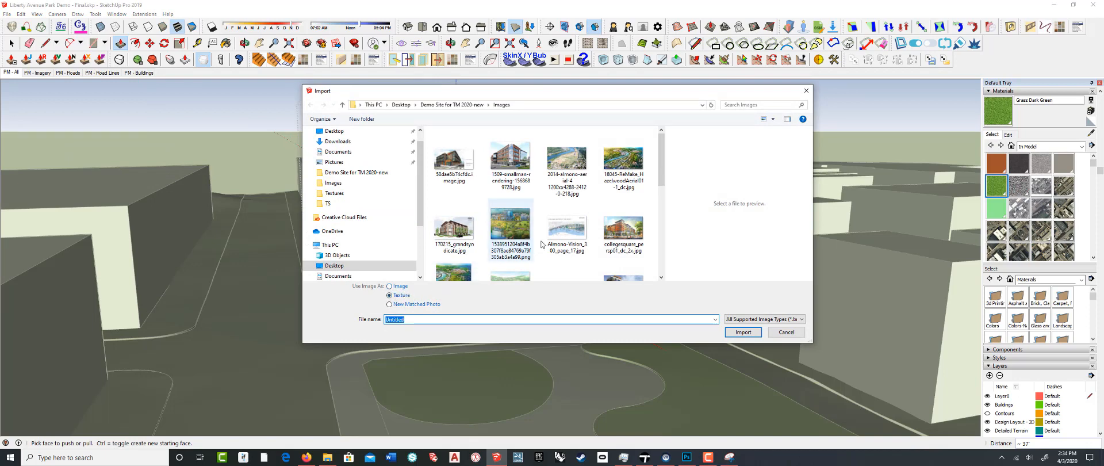
scroll(569, 240, "down", 2)
scroll(569, 240, "up", 2)
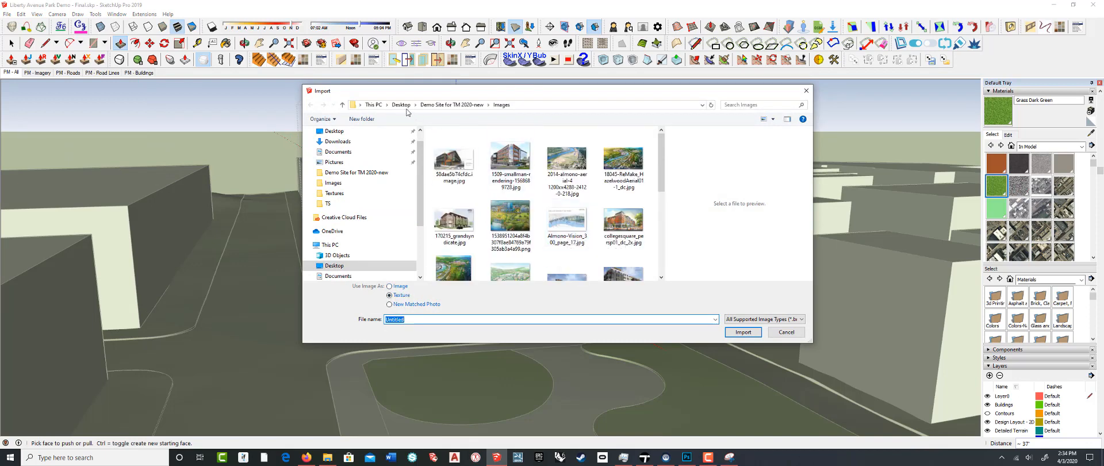
left_click(342, 105)
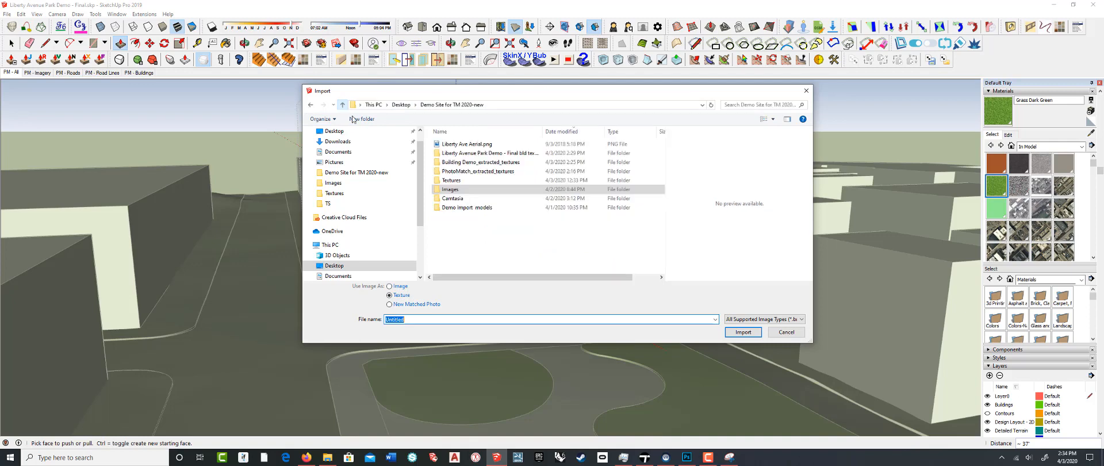
left_click(462, 182)
double_click(462, 181)
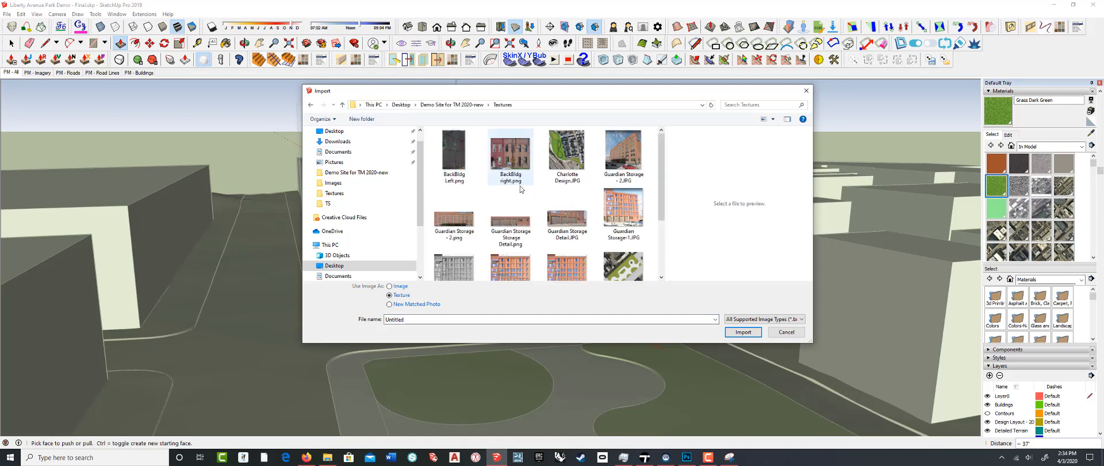
scroll(597, 229, "down", 3)
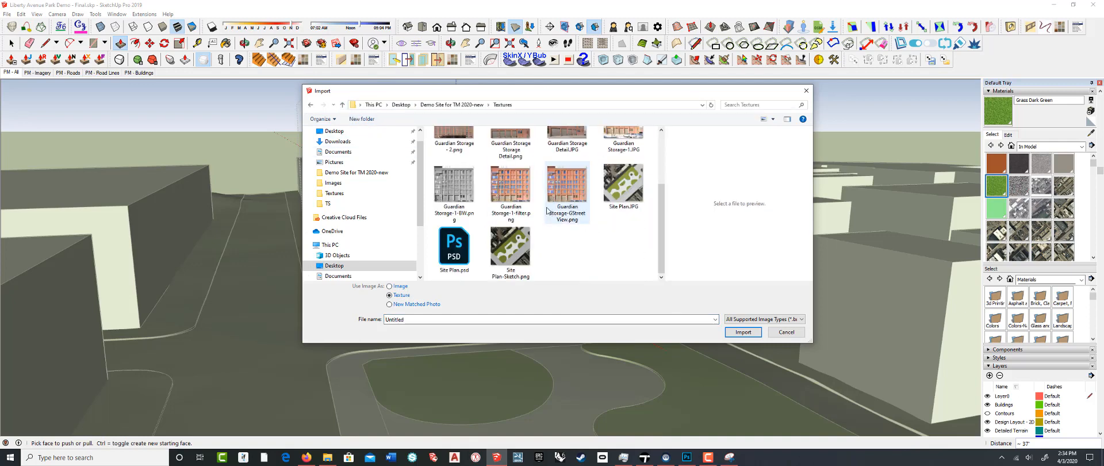
left_click(573, 189)
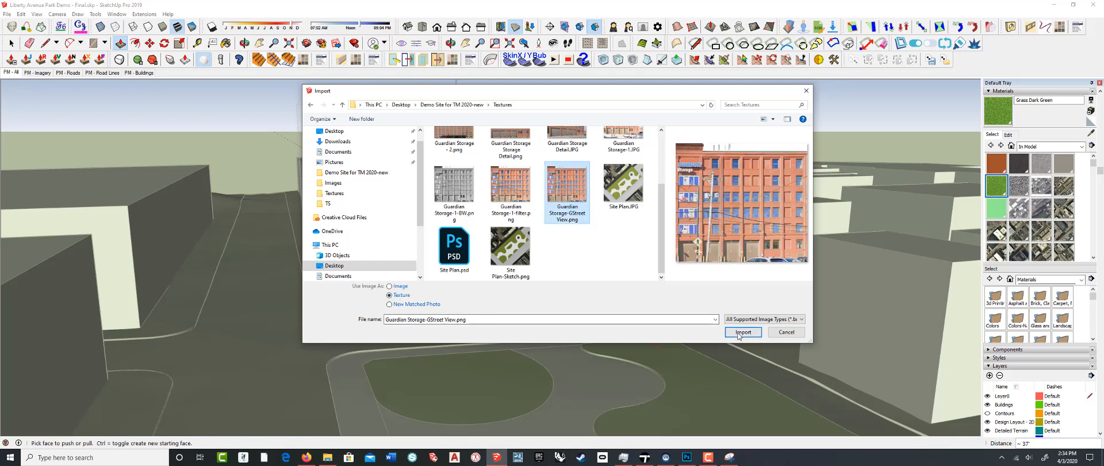
left_click(743, 332)
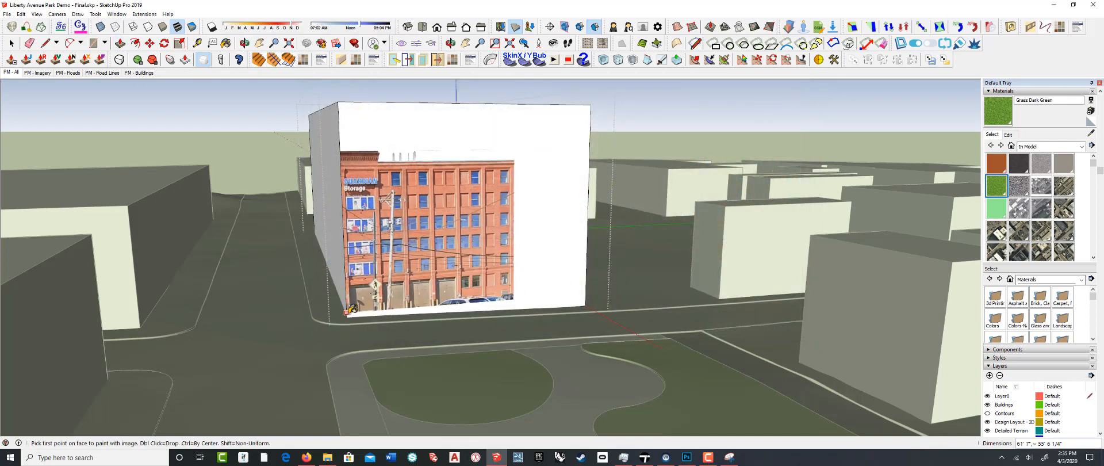
Place the facade texture on the building's front face, anchored at its lower-left corner and scaled to the opposite vertical edge
left_click(347, 317)
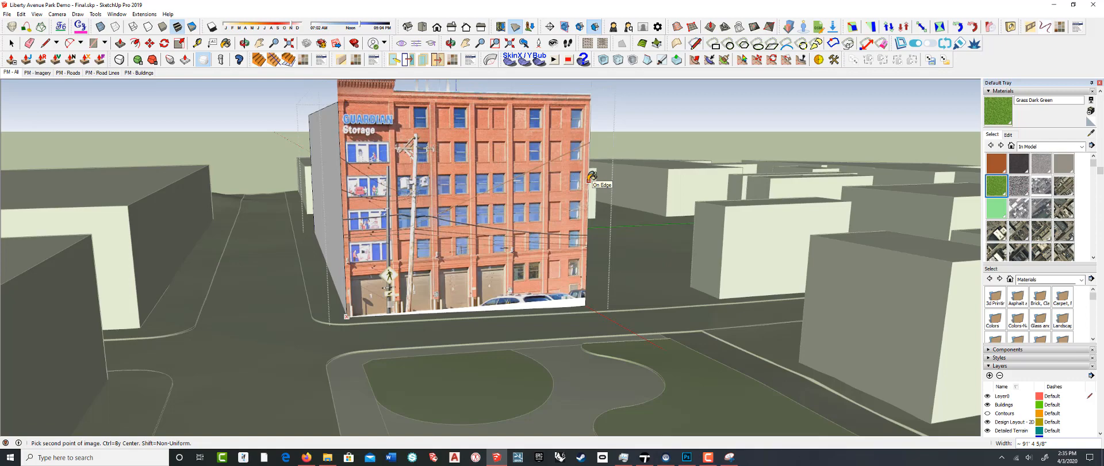
left_click(591, 176)
middle_click_drag(592, 177, 426, 290)
scroll(426, 290, "up", 4)
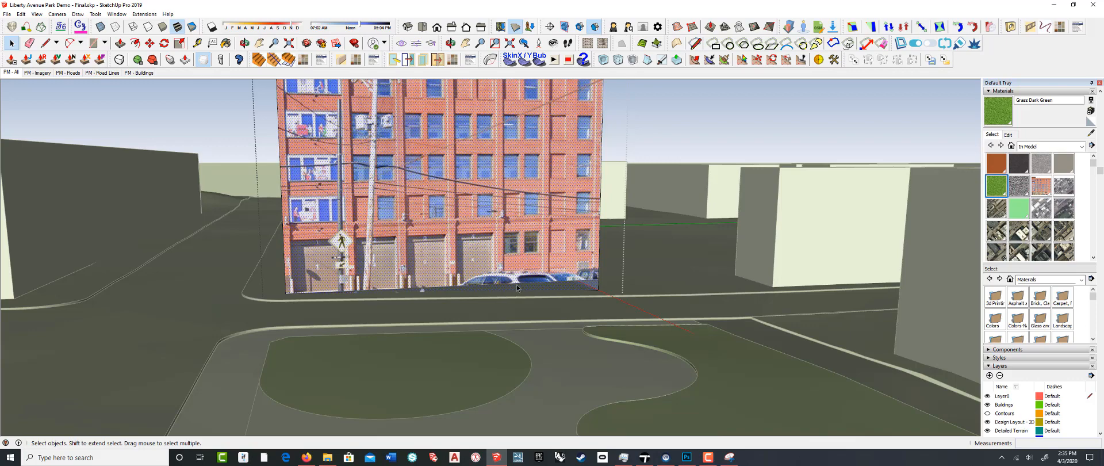
scroll(554, 304, "down", 2)
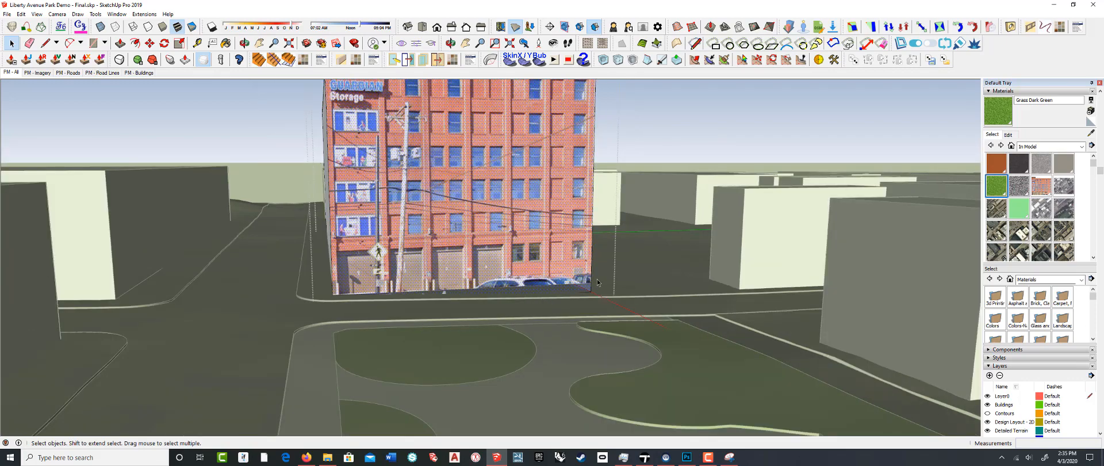
Push/Pull the textured building's roof up by about 9' 2" to expose the facade image's cornice and sky strip
scroll(551, 288, "down", 3)
middle_click_drag(538, 293, 475, 213)
scroll(451, 182, "up", 2)
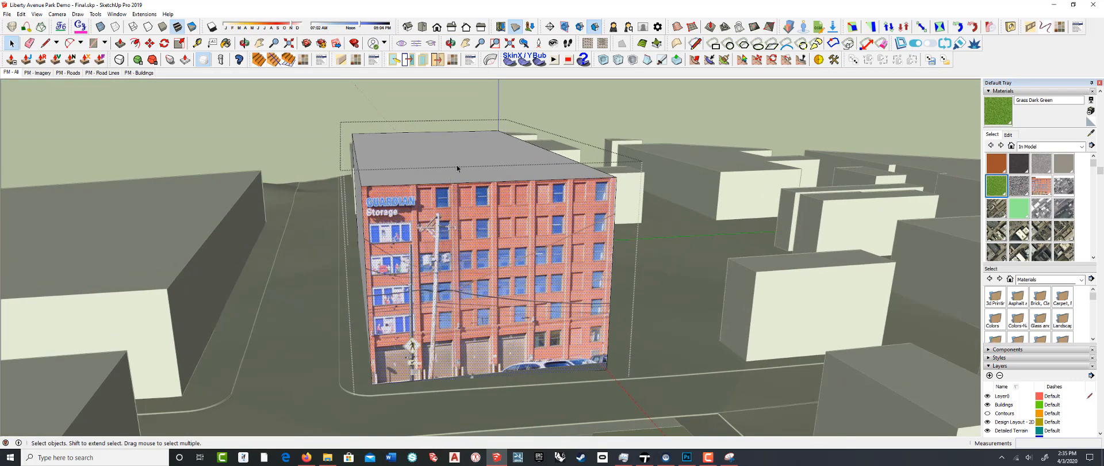
key("p")
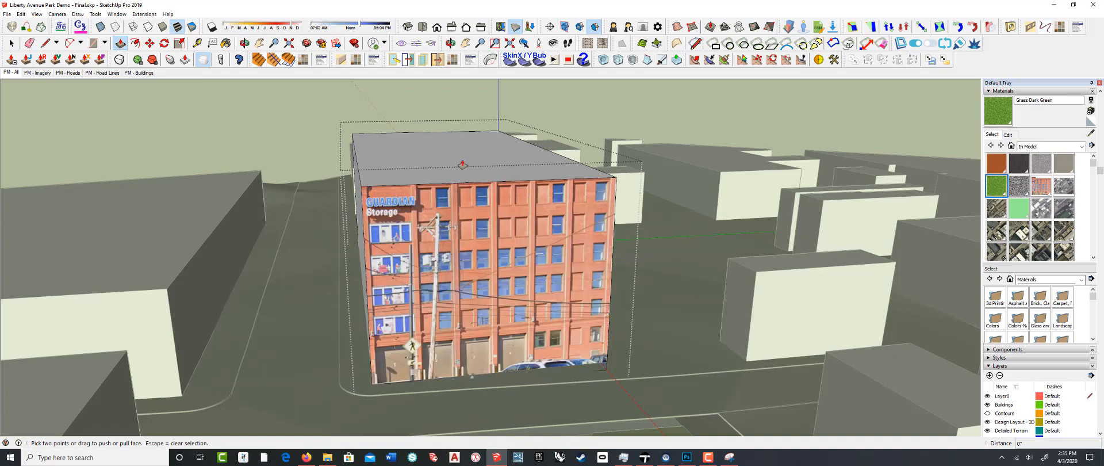
left_click_drag(460, 169, 459, 148)
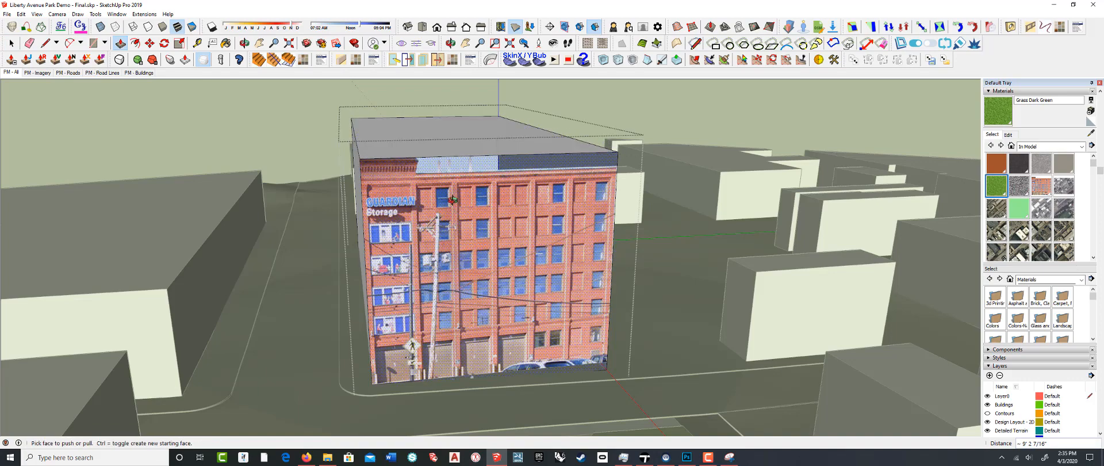
middle_click_drag(459, 148, 475, 201)
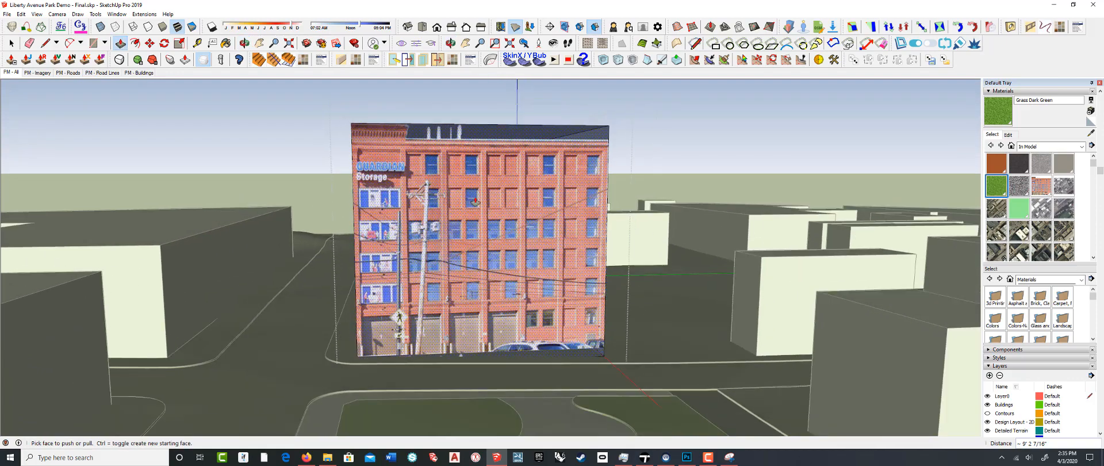
right_click(475, 201)
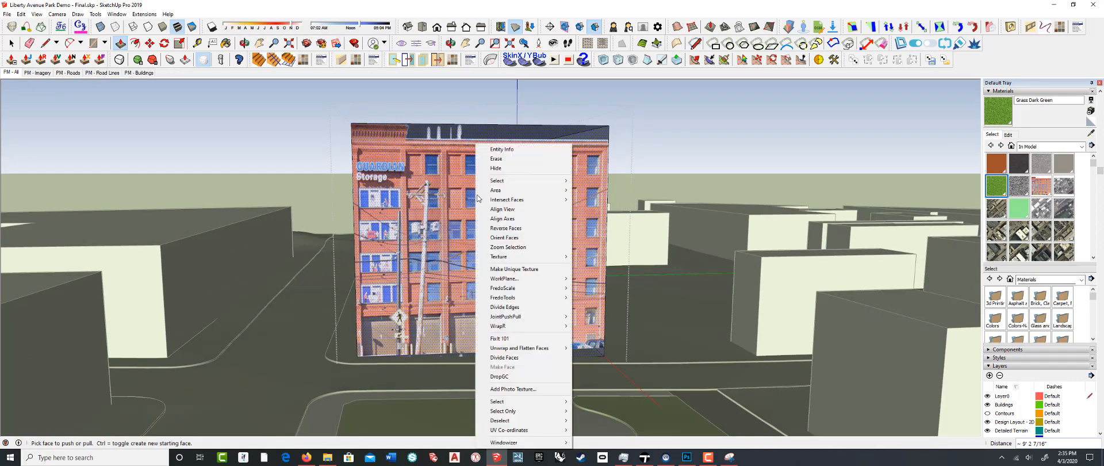
left_click(445, 201)
key("space")
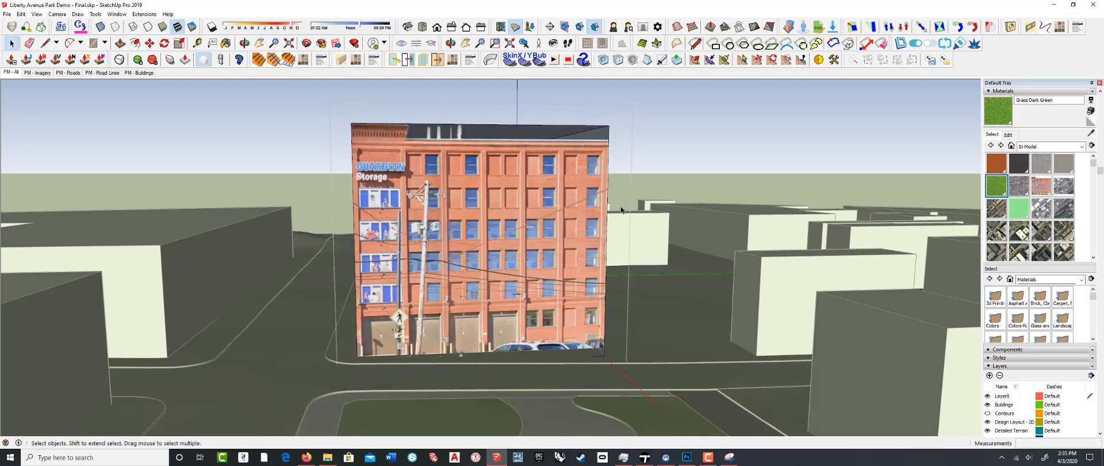
Finish editing the building group and view the textured building in context with the park and surrounding masses
mouse_move(513, 233)
middle_mouse_down()
mouse_move(545, 219)
mouse_move(625, 257)
mouse_move(523, 235)
middle_mouse_up()
left_click_drag(572, 251, 472, 253)
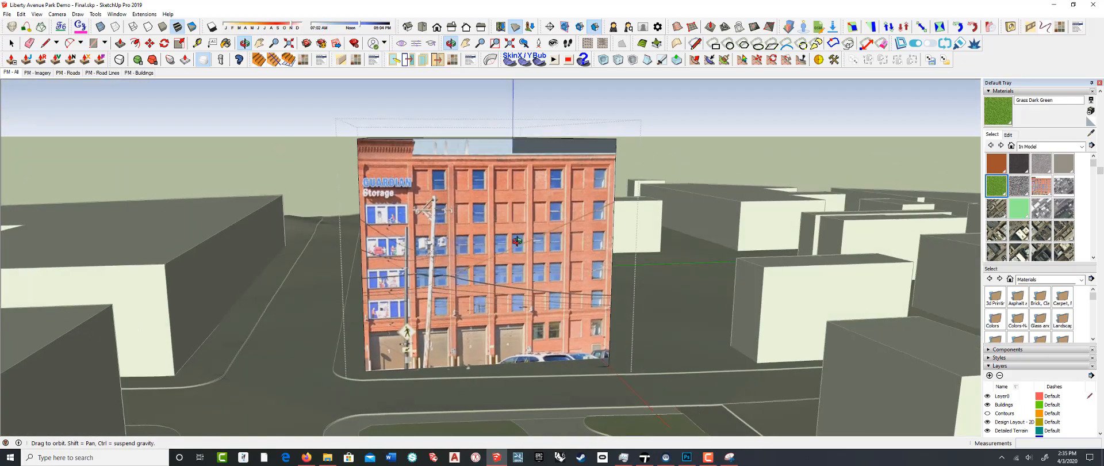
key("space")
scroll(469, 257, "down", 3)
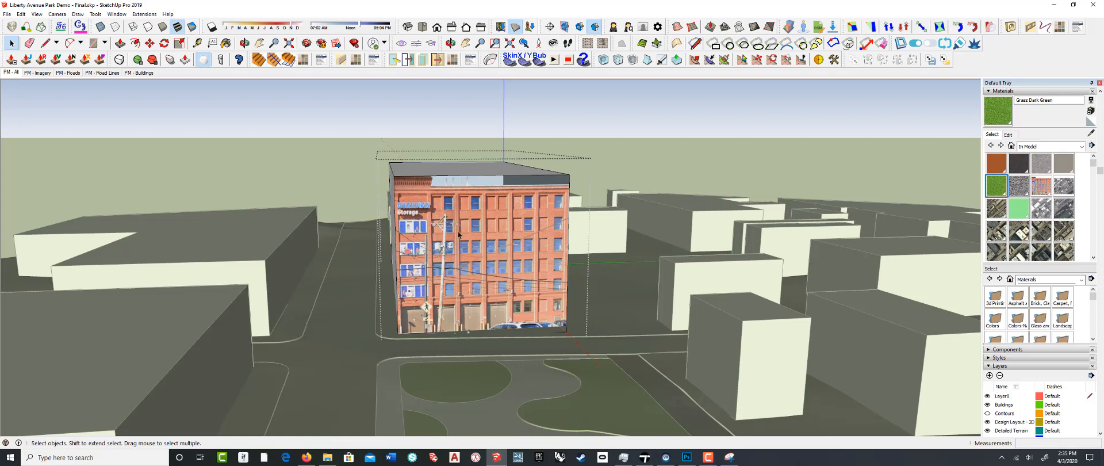
middle_click_drag(415, 198, 355, 198)
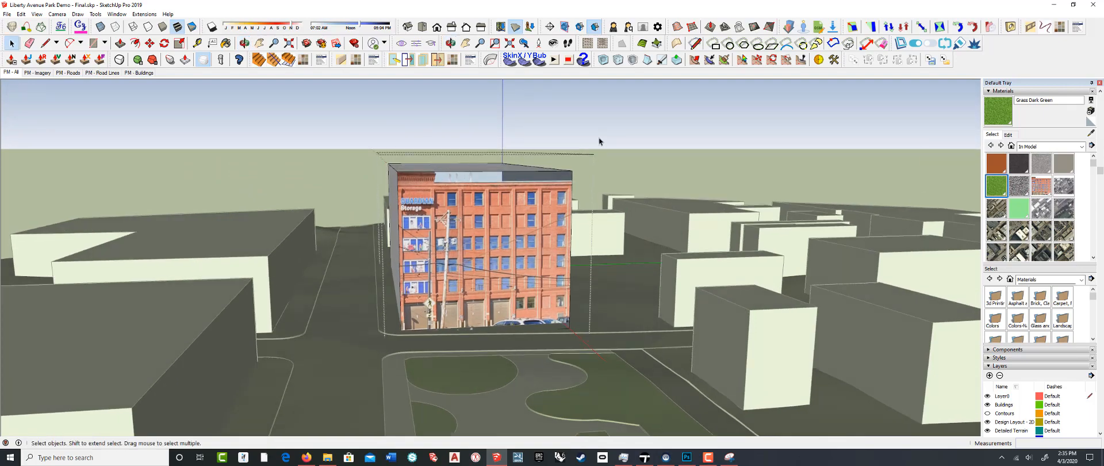
middle_click_drag(599, 141, 487, 204)
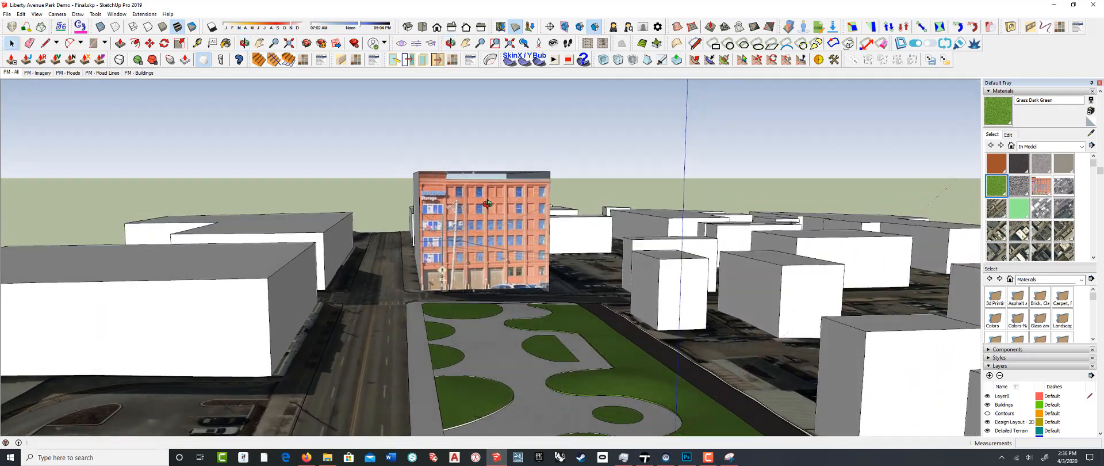
Open the textured building group for editing and sample the material on its front facade
scroll(501, 234, "up", 3)
middle_click_drag(501, 235, 501, 228)
left_click(491, 223)
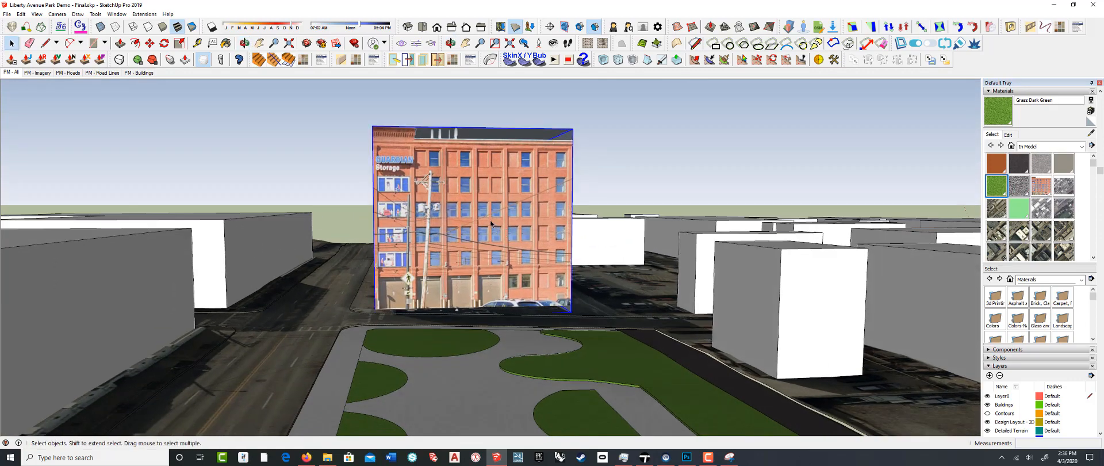
double_click(491, 220)
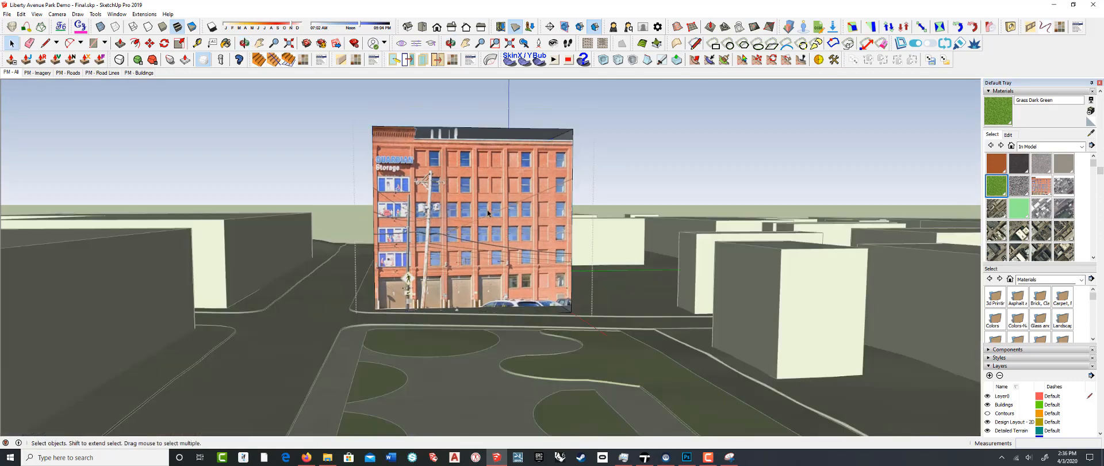
key("b")
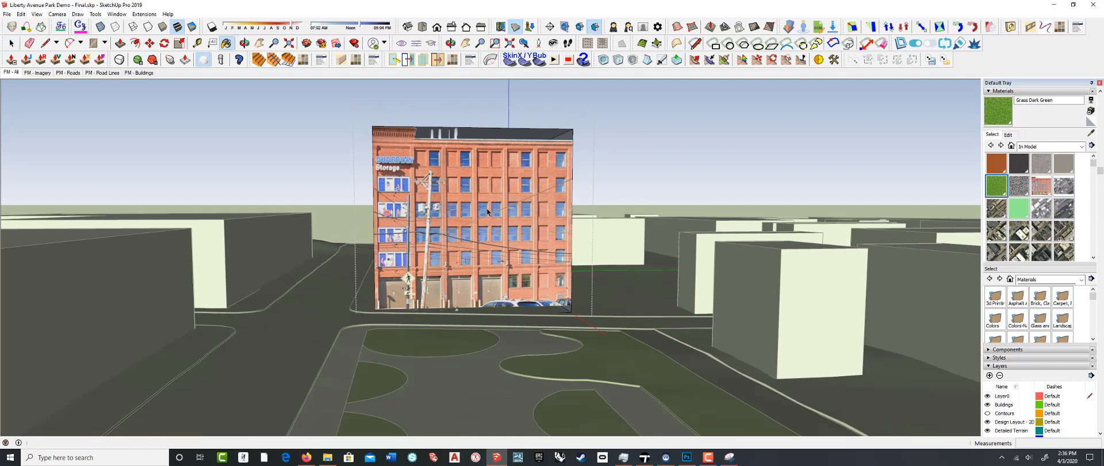
left_click(507, 199, "alt")
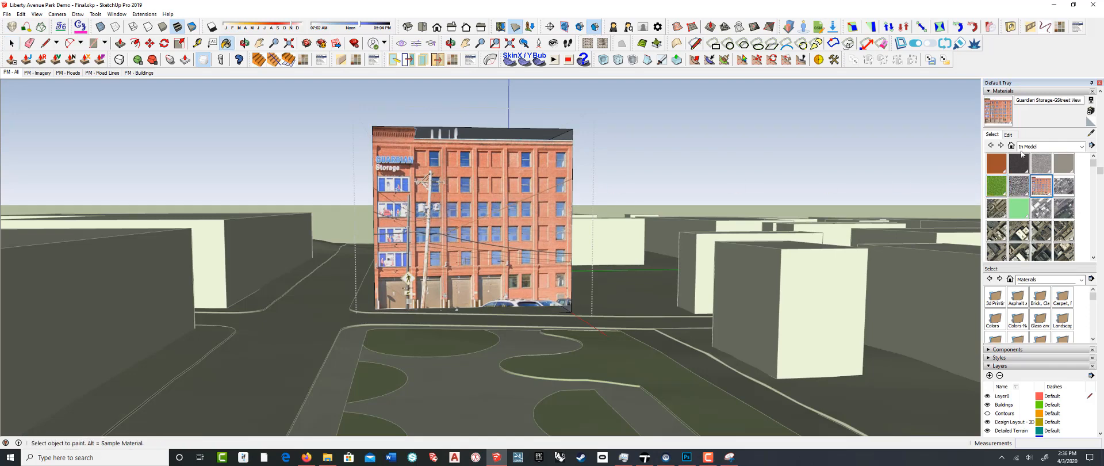
Replace the facade material's texture image with Guardian Storage-1-BW.png from the Textures folder and finish editing the building group
left_click(1008, 134)
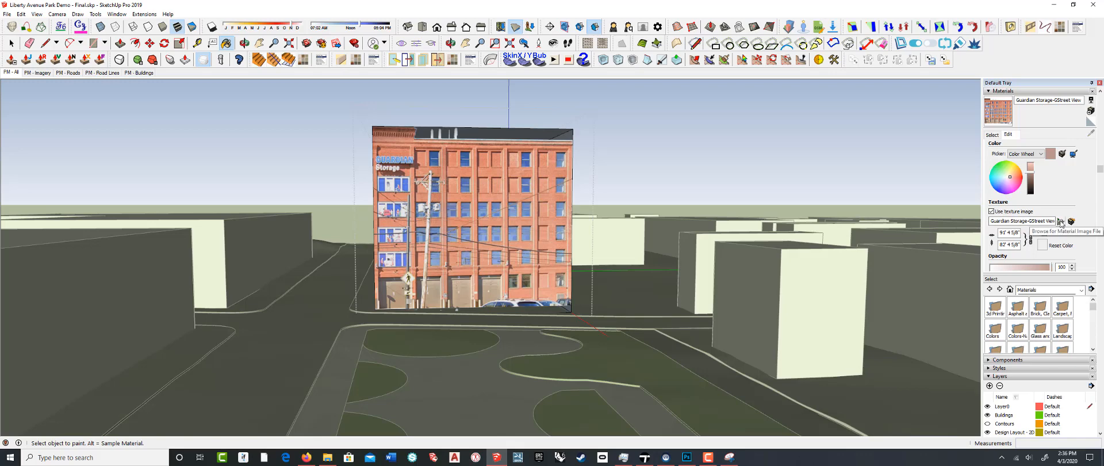
left_click(1061, 222)
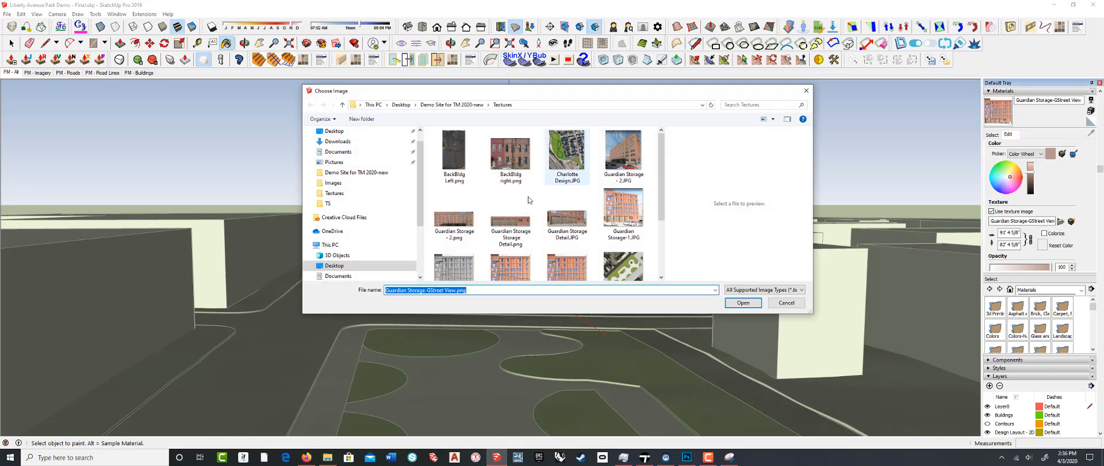
left_click(455, 186)
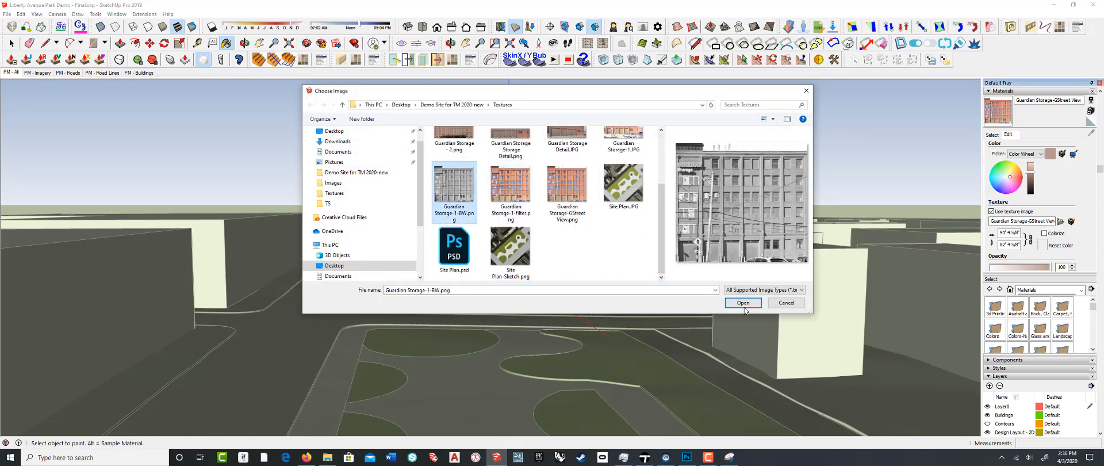
left_click(743, 303)
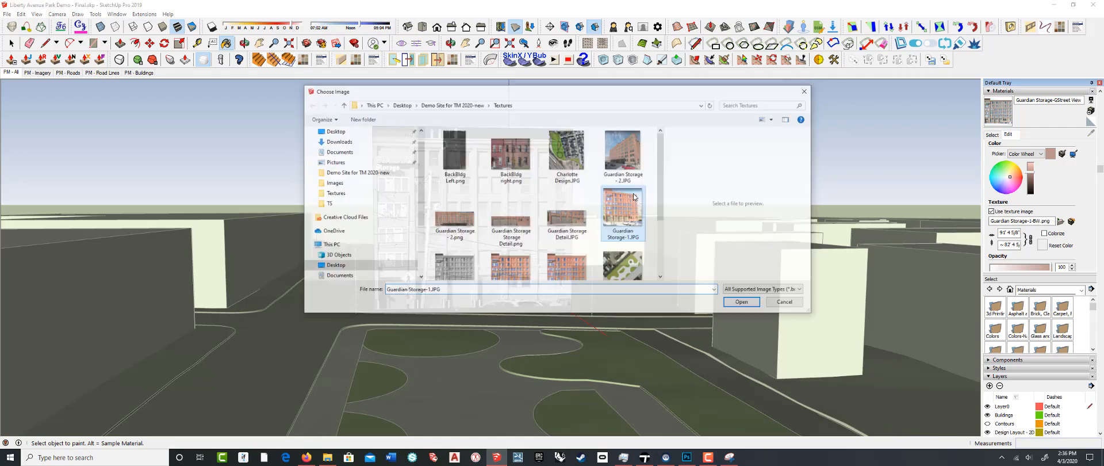
left_click(786, 303)
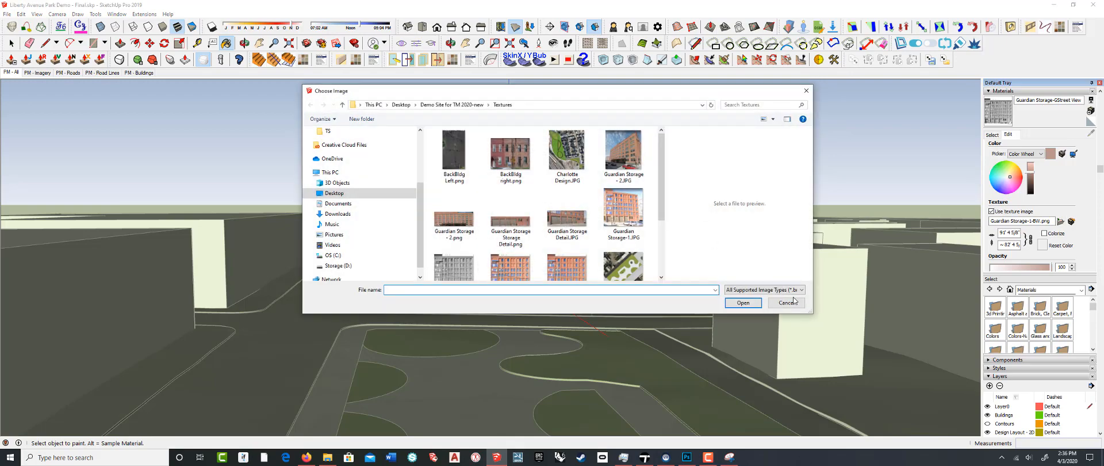
left_click(787, 302)
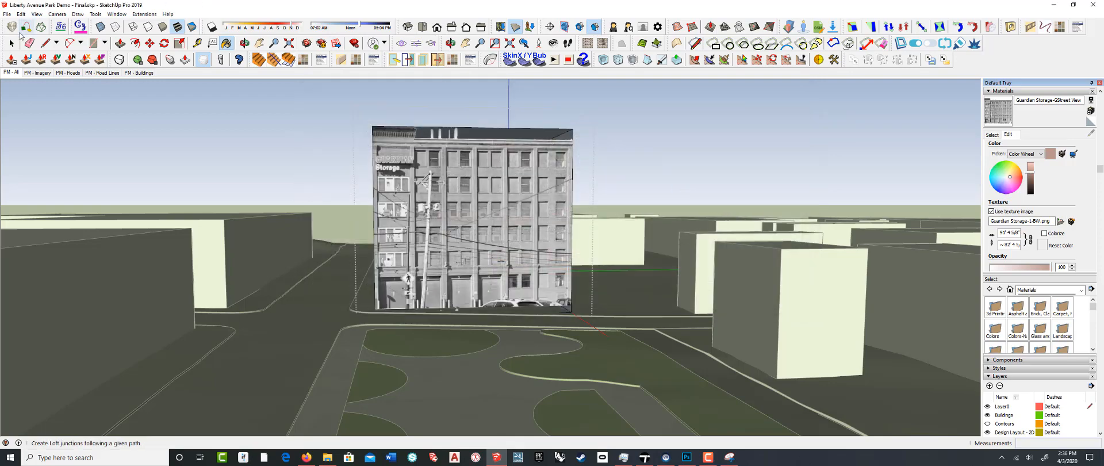
left_click(11, 43)
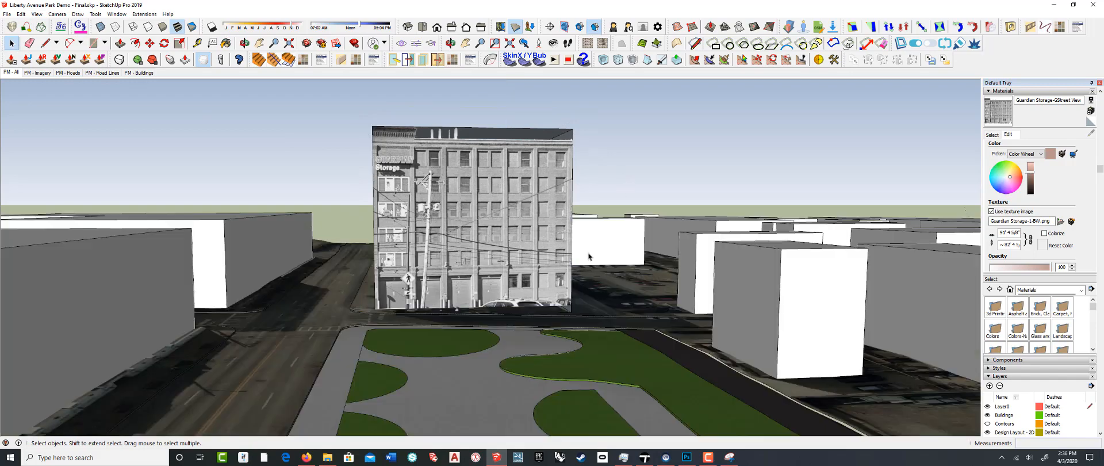
mouse_move(589, 256)
middle_mouse_down()
mouse_move(588, 236)
mouse_move(599, 240)
mouse_move(576, 247)
middle_mouse_up()
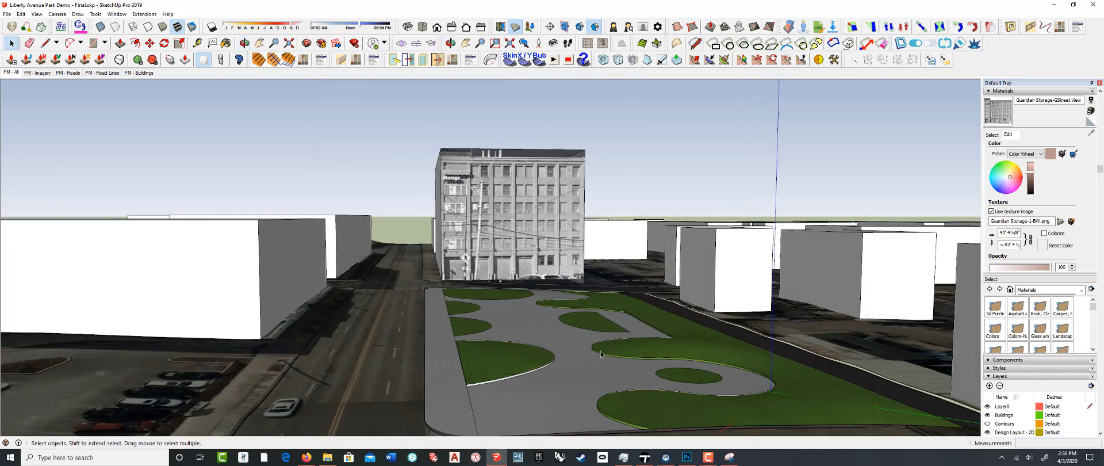
Switch to Twinmotion and delete the old Liberty Avenue Park Demo - Final bld textures model from both the scene and the imported files
left_click(645, 457)
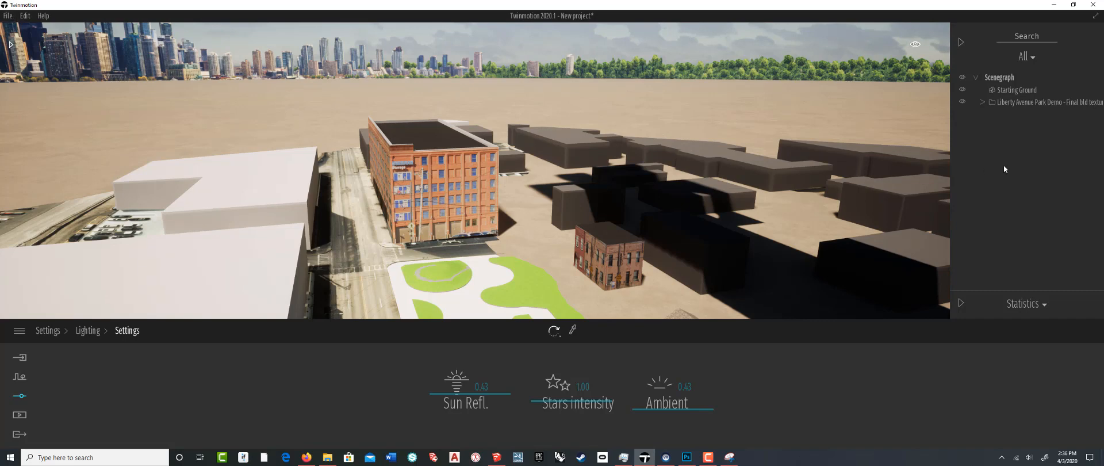
right_click(1010, 102)
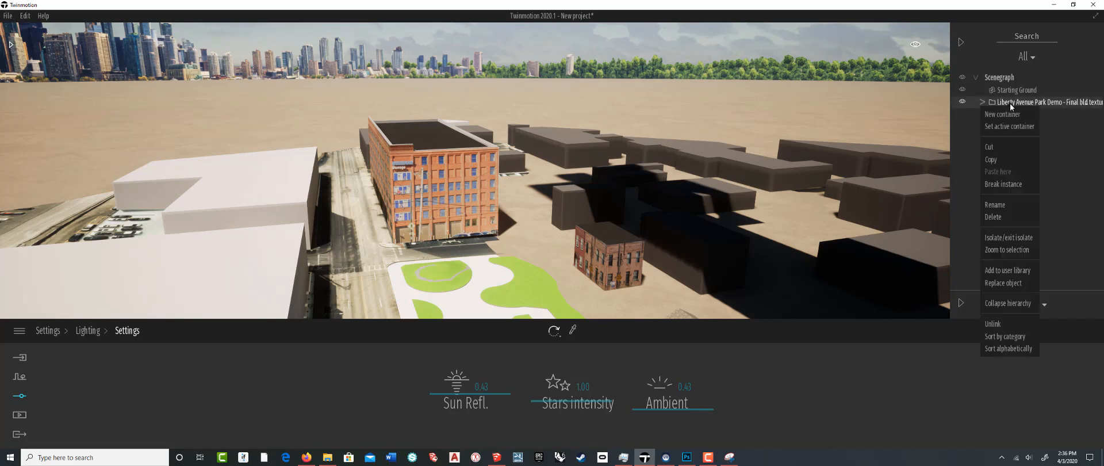
left_click(993, 181)
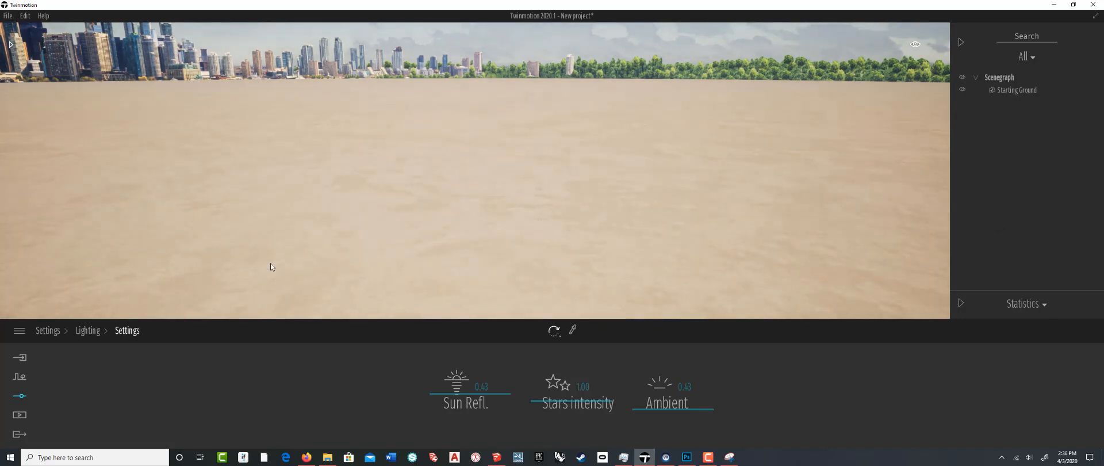
left_click(19, 357)
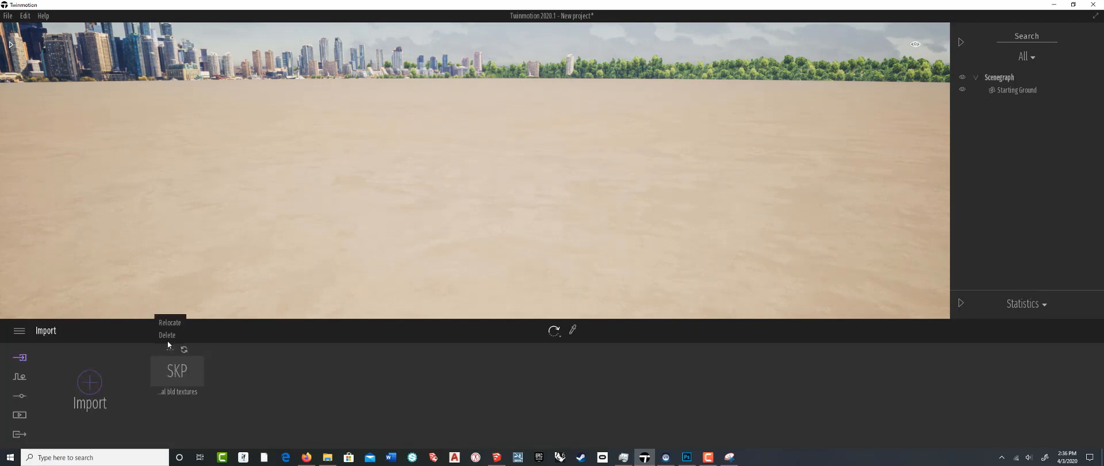
left_click(169, 350)
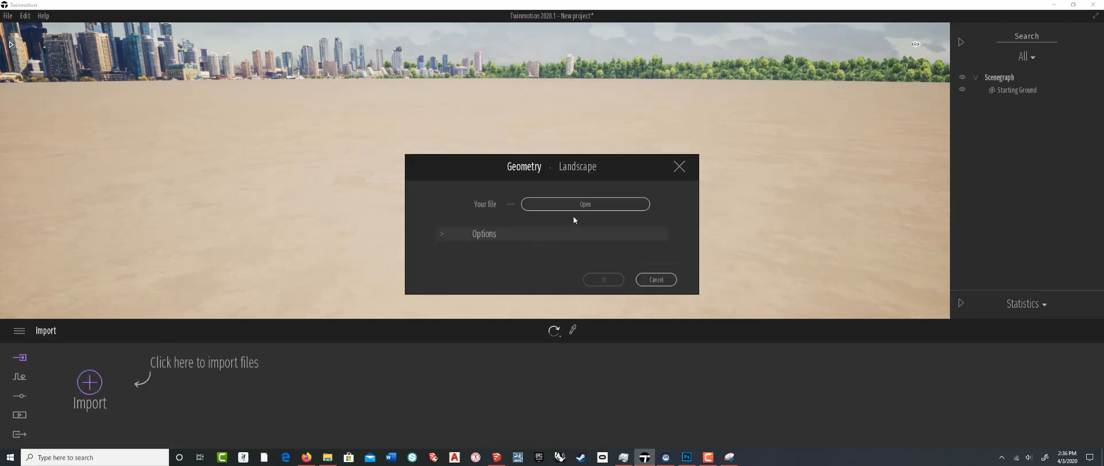
Switch to SketchUp and save the model with the black-and-white facade
left_click(497, 456)
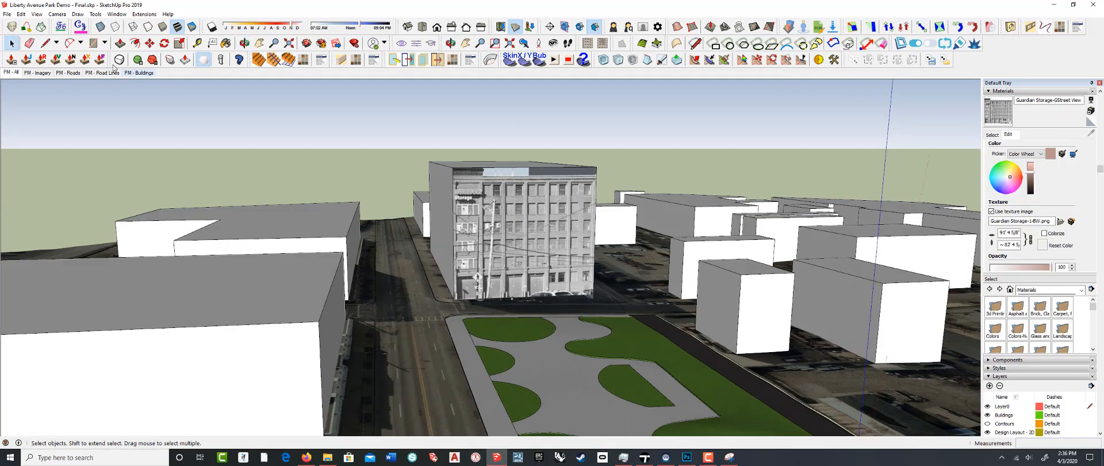
left_click(9, 14)
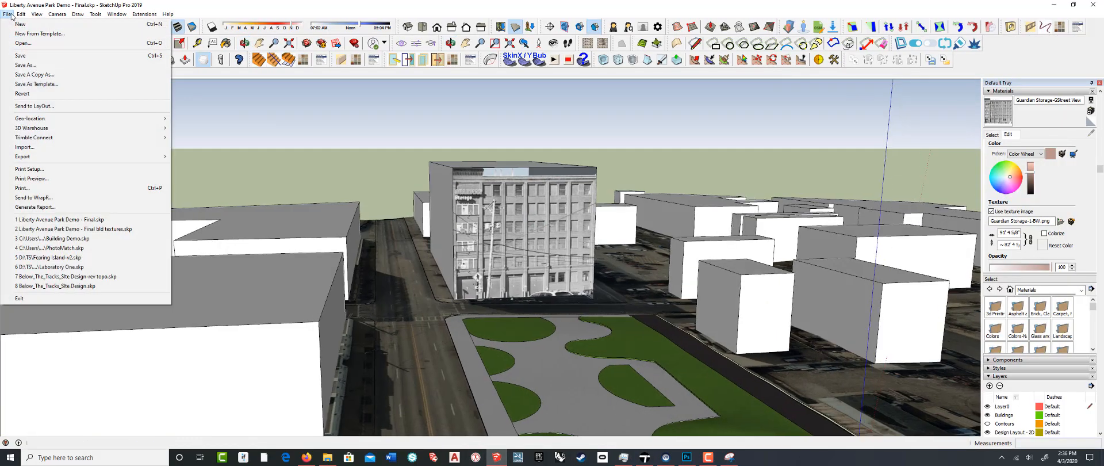
left_click(21, 57)
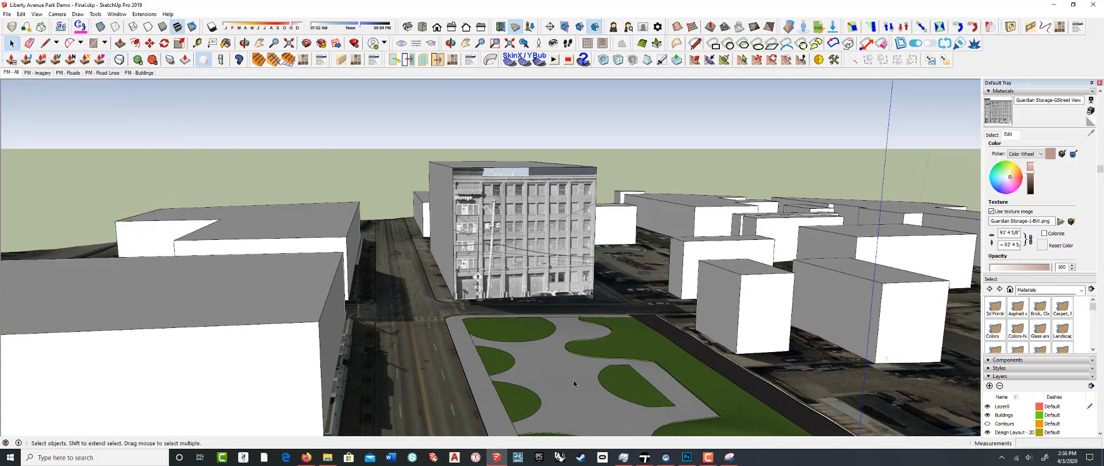
Switch to Twinmotion and import Liberty Avenue Park Demo - Final.skp with Collapse all, using the scene material for all material conflicts
left_click(644, 457)
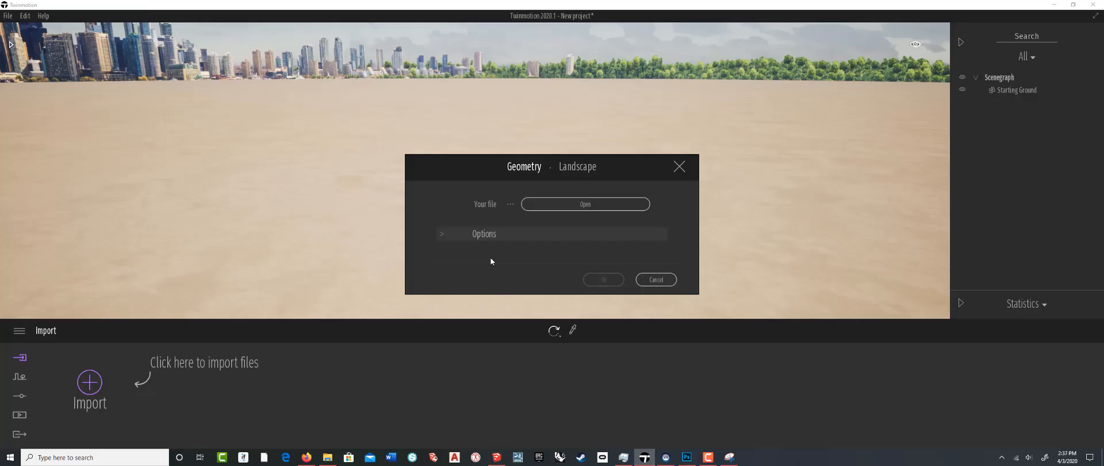
left_click(619, 206)
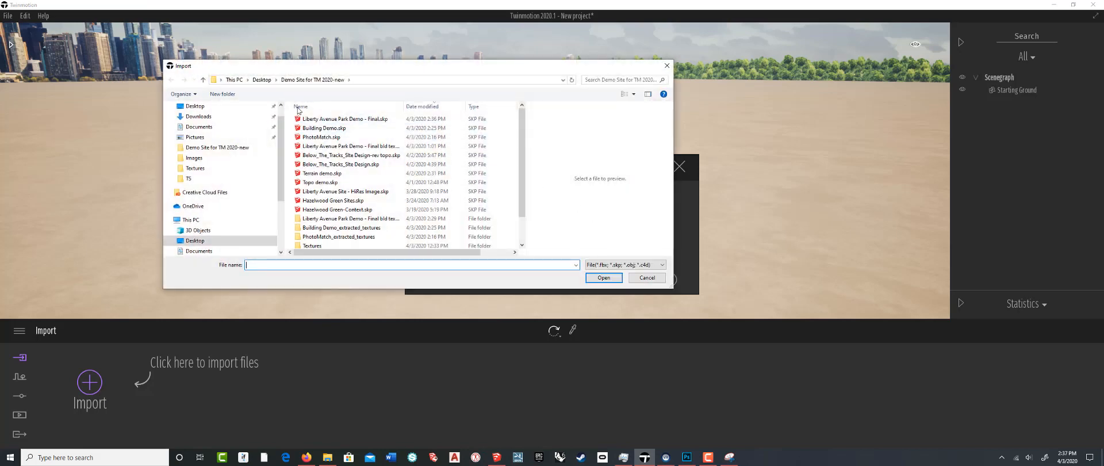
left_click(329, 119)
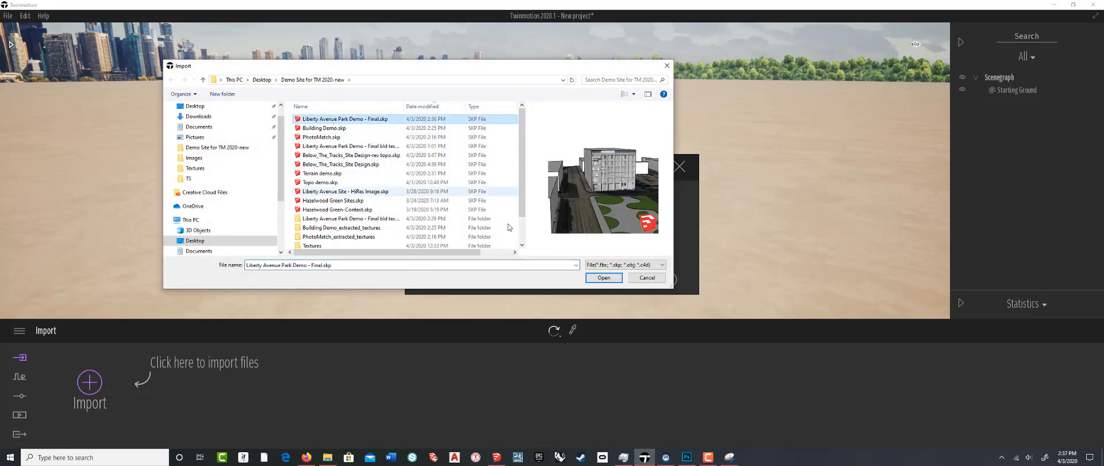
left_click(602, 279)
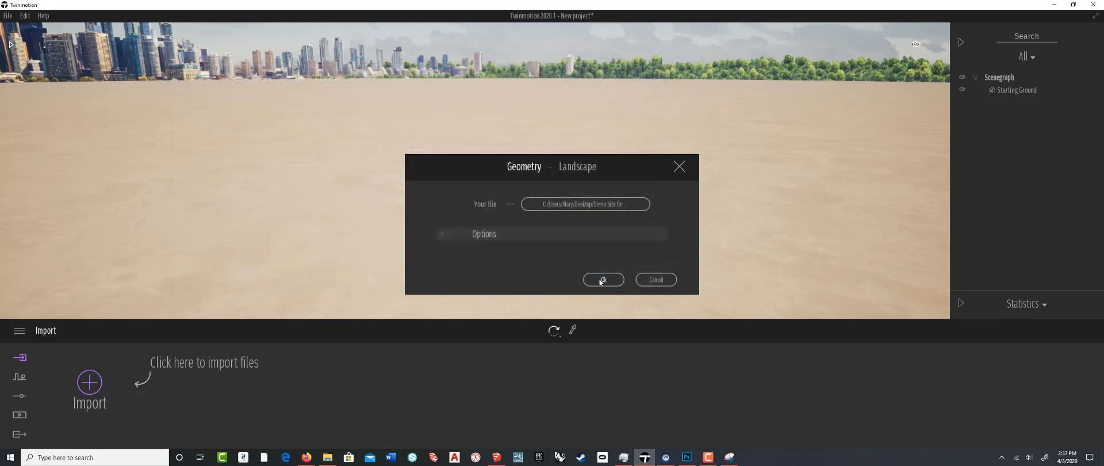
left_click(656, 233)
left_click(656, 251)
left_click(640, 291)
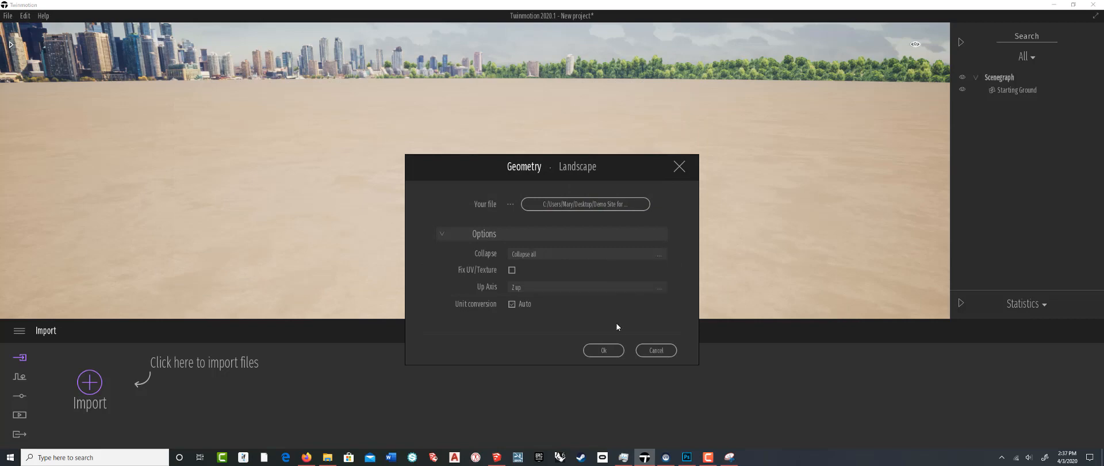
left_click(602, 349)
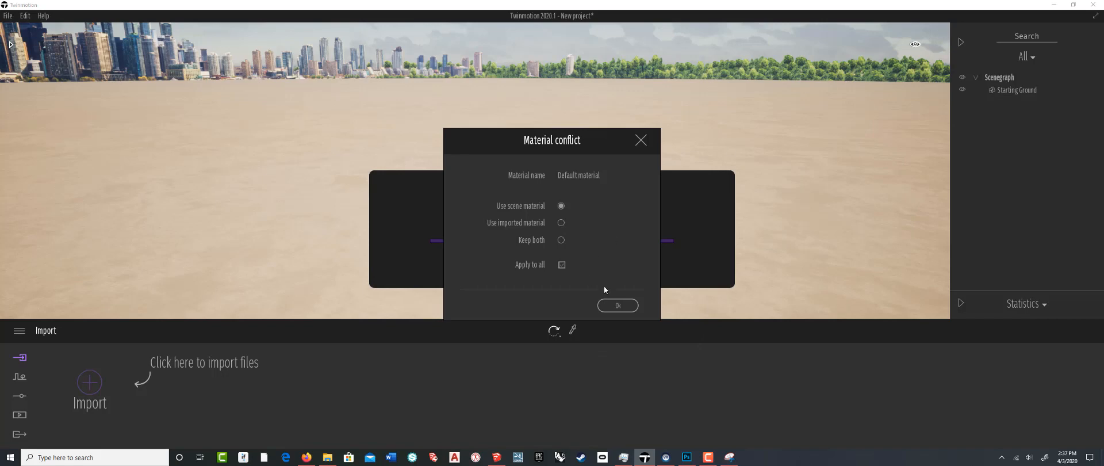
left_click(617, 305)
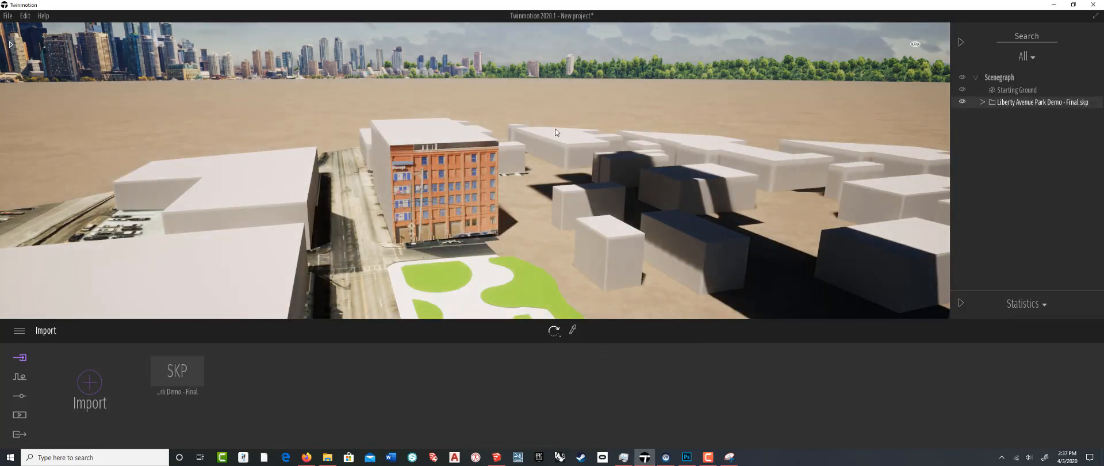
scroll(506, 134, "down", 2)
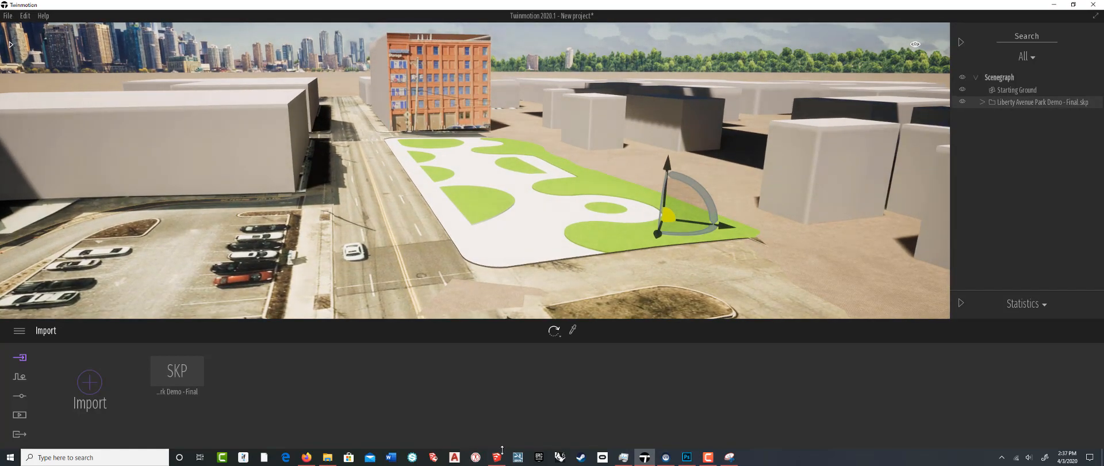
Switch to SketchUp and save the model under a new file name, adding "bw" after "Final"
left_click(497, 457)
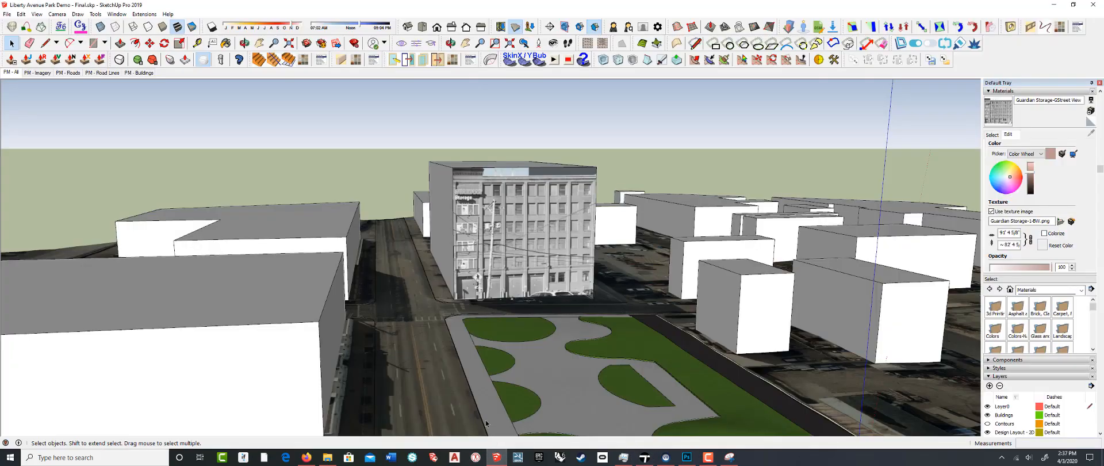
left_click(7, 14)
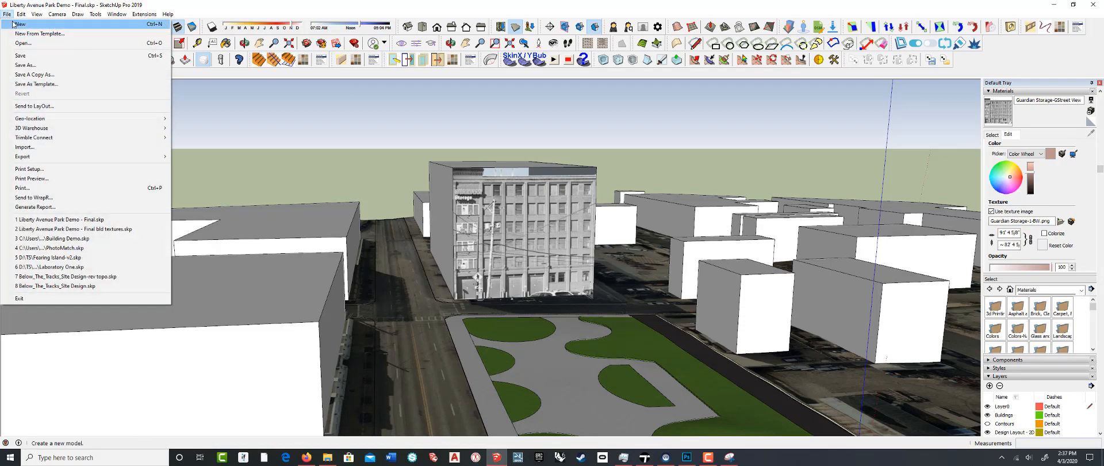
left_click(28, 64)
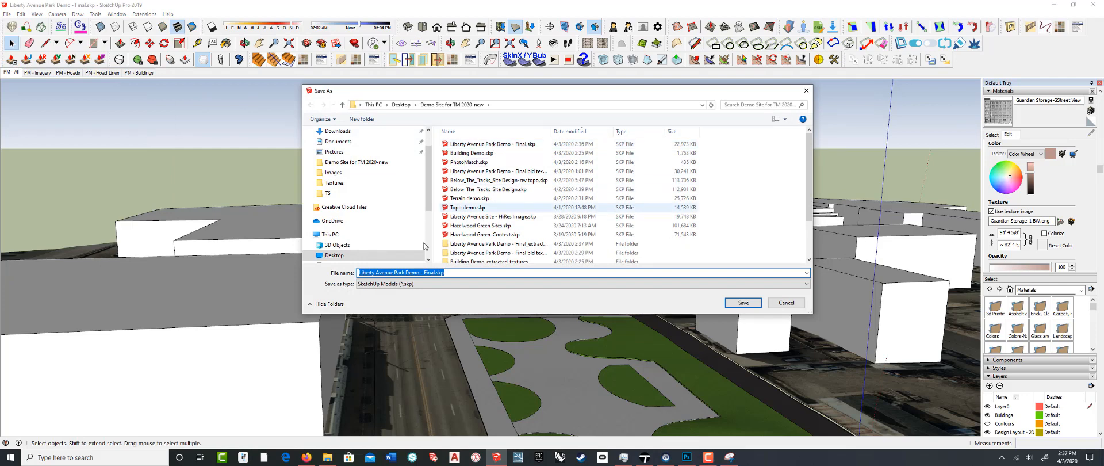
left_click(433, 273)
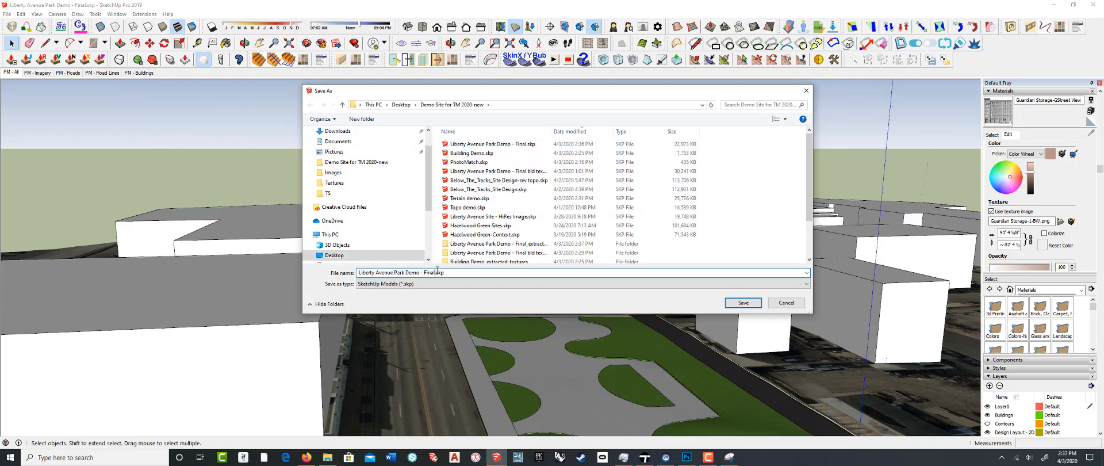
type("bw")
left_click(744, 303)
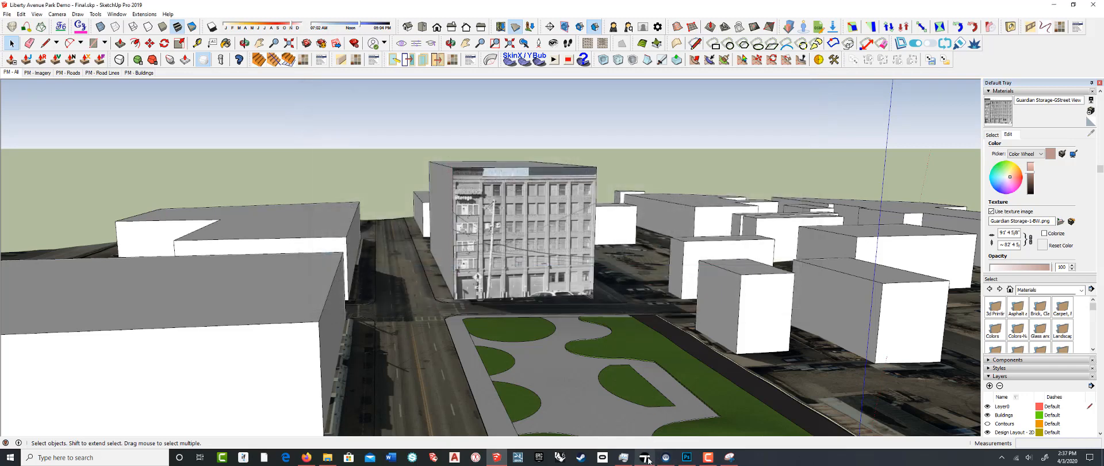
Switch to Twinmotion and delete the Liberty Avenue Park Demo - Final.skp model from both the scene and the imported files
left_click(645, 457)
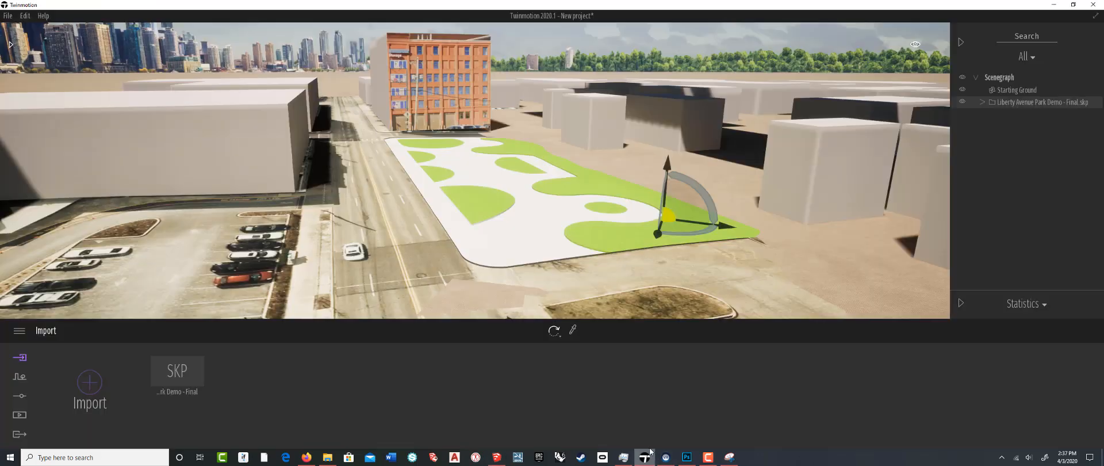
right_click(1018, 105)
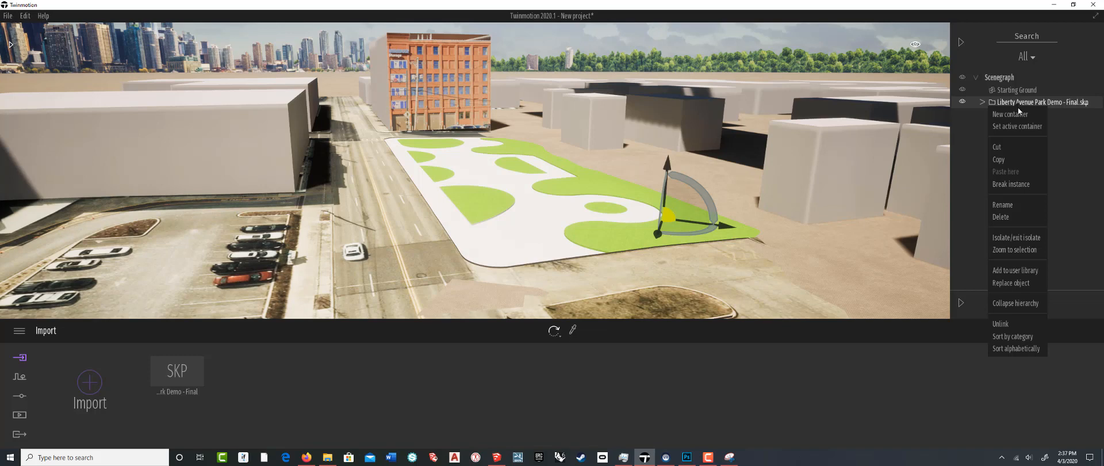
left_click(996, 217)
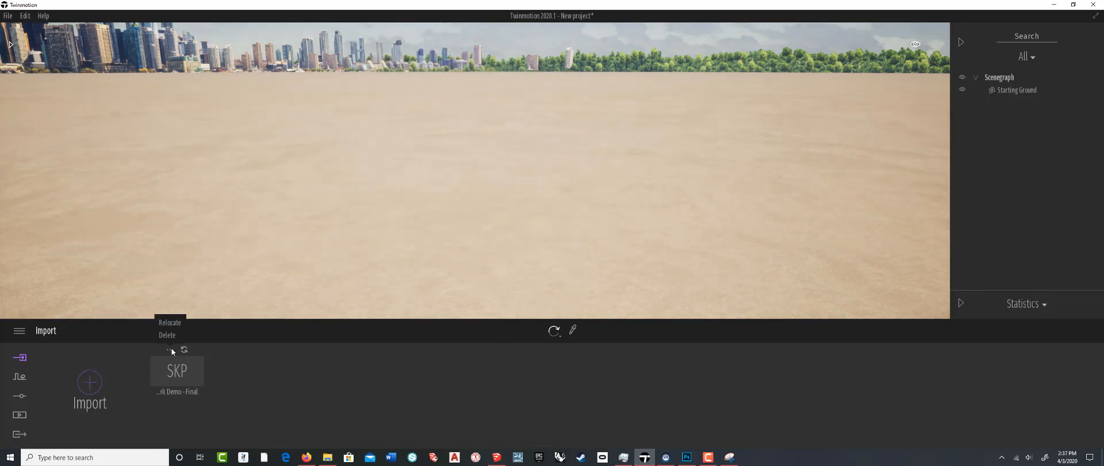
left_click(168, 336)
Start a new scene without saving the current project
left_click(11, 17)
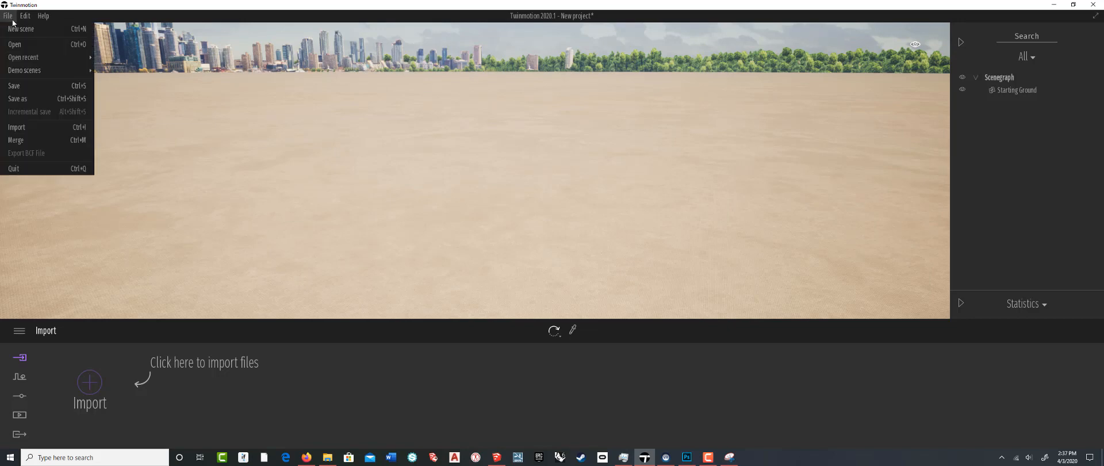
left_click(17, 29)
left_click(572, 264)
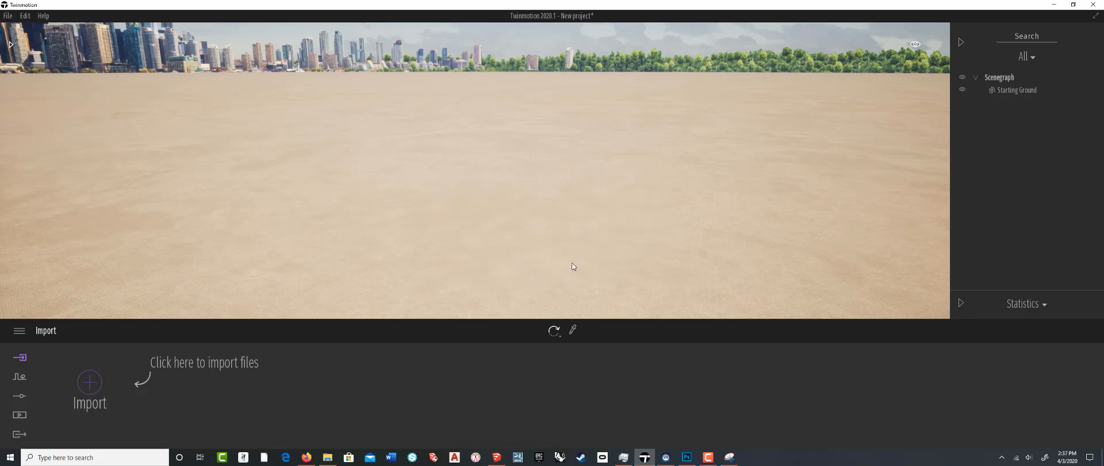
Import Liberty Avenue Park Demo - Finalbw.skp as geometry with the Collapse all option
left_click(94, 385)
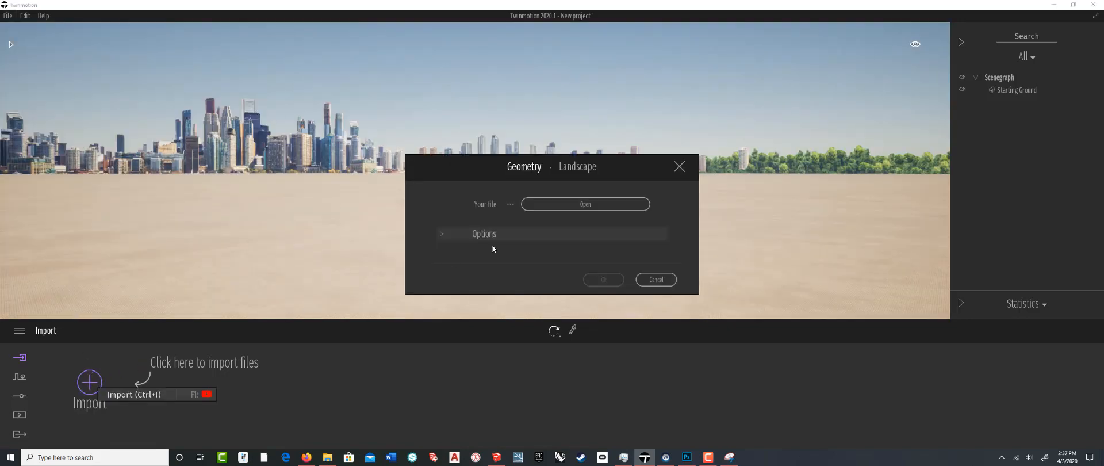
left_click(583, 199)
left_click(345, 118)
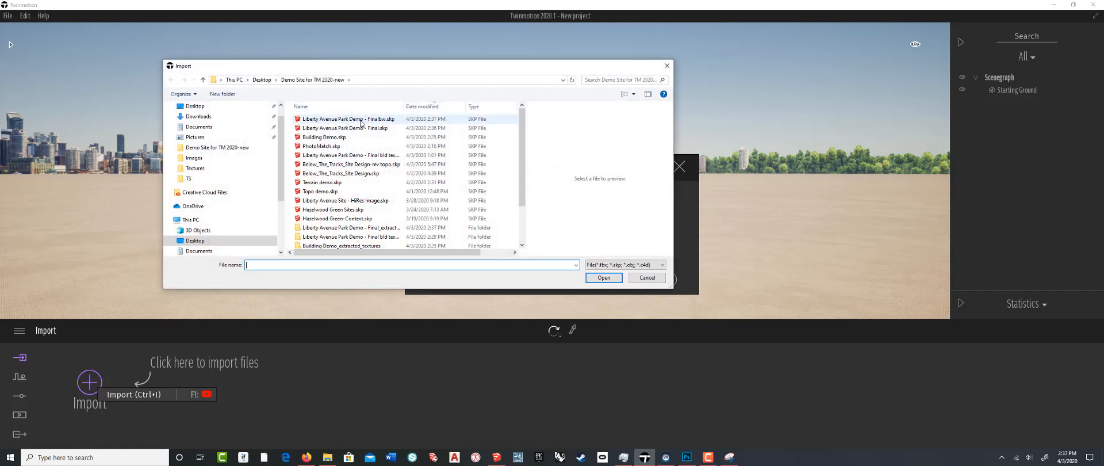
left_click(604, 277)
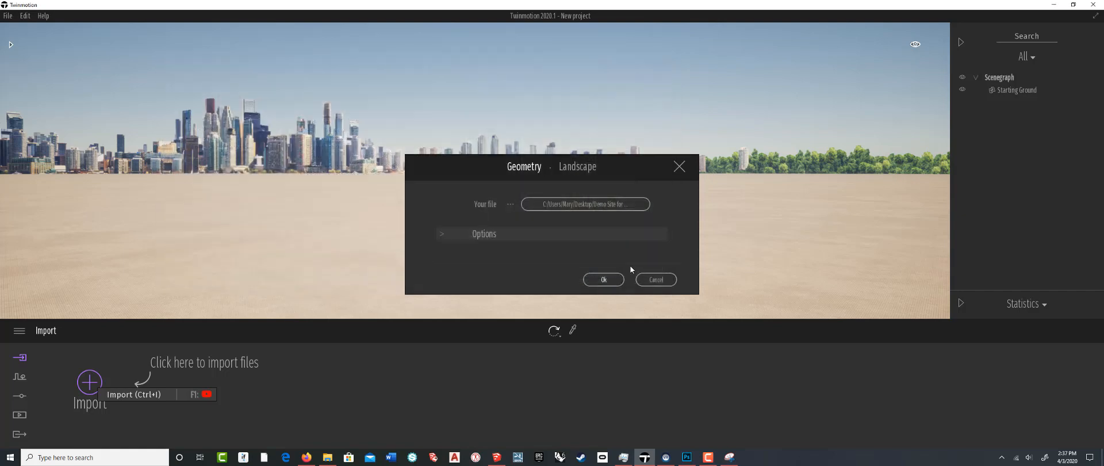
left_click(655, 236)
left_click(659, 253)
left_click(650, 291)
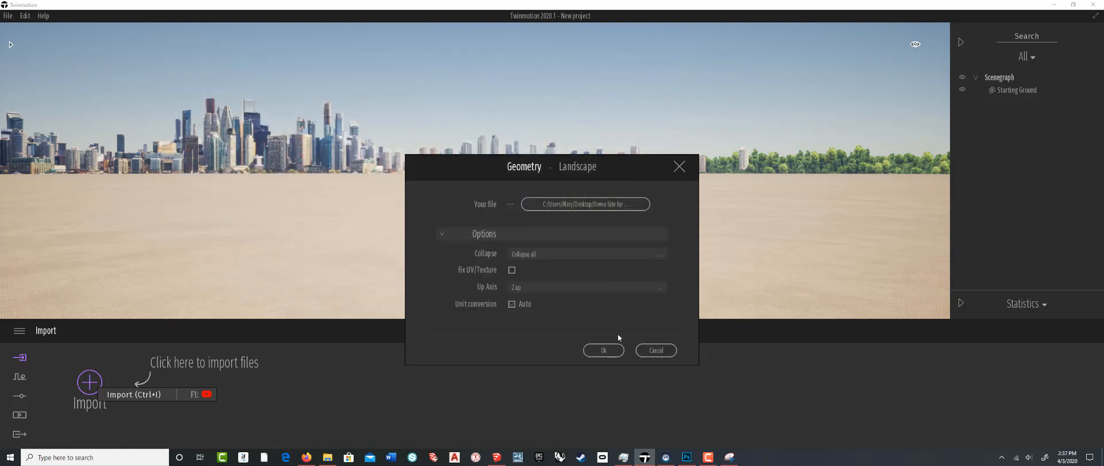
left_click(610, 348)
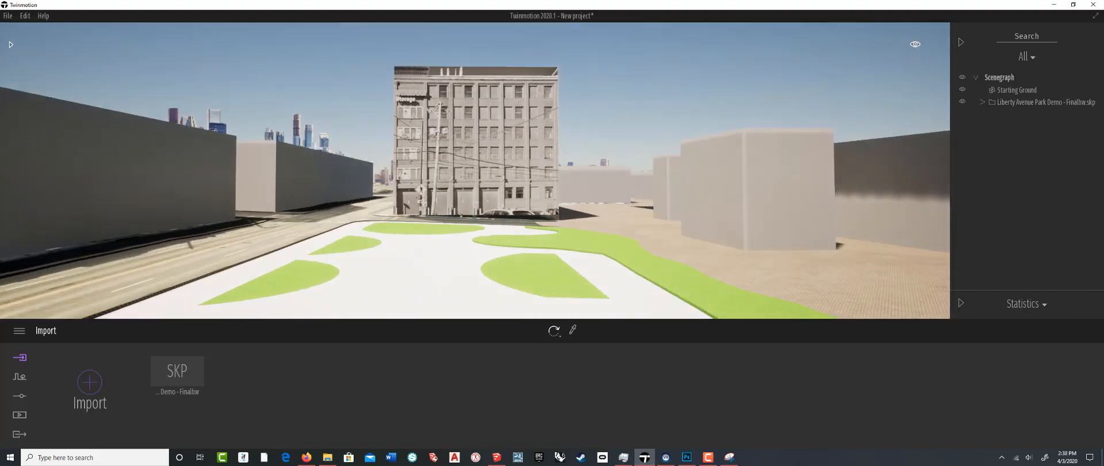
scroll(470, 222, "down", 6)
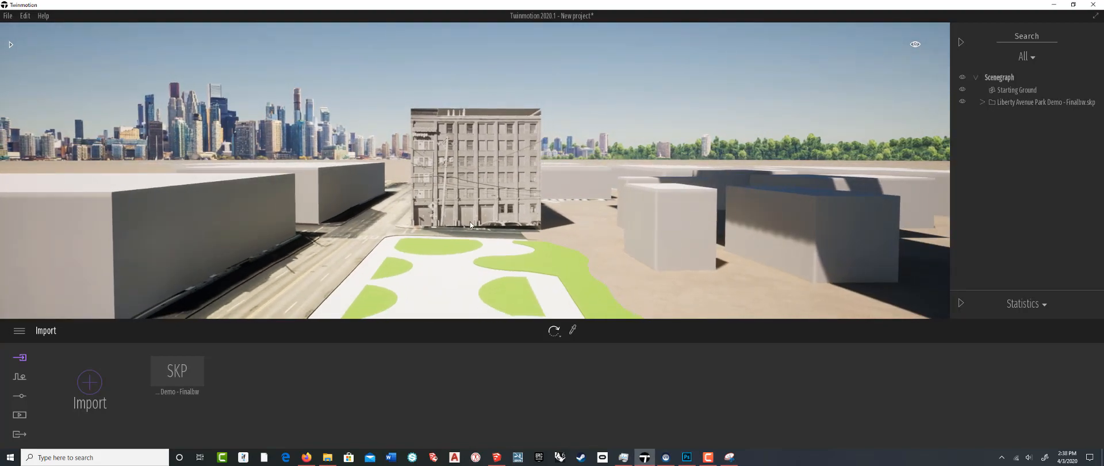